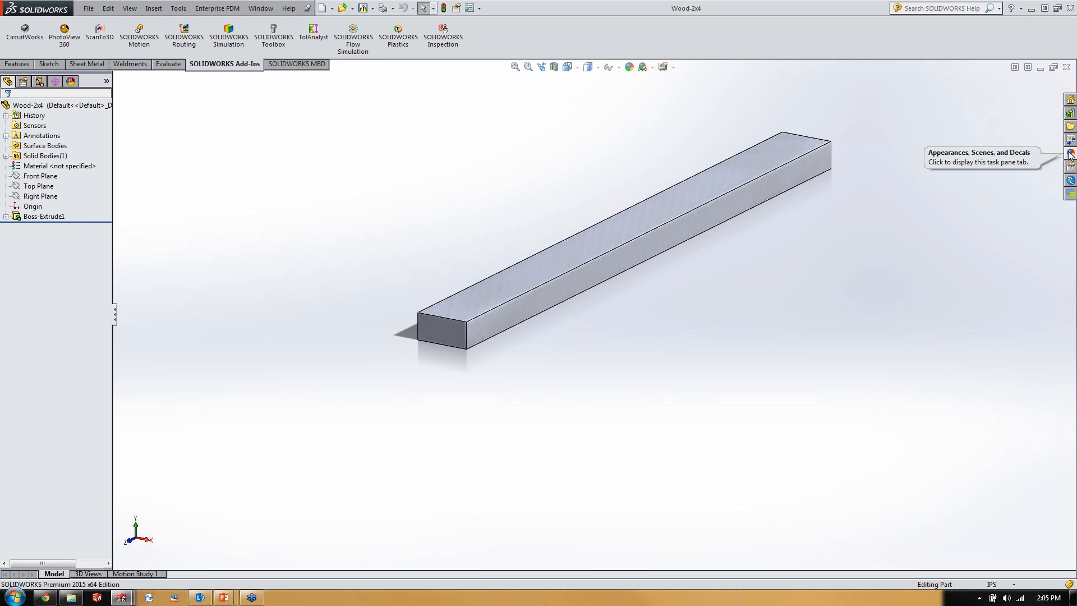
- Open the appearance library, collapse its tree to the top-level categories and list the scene folders
click(1070, 154)
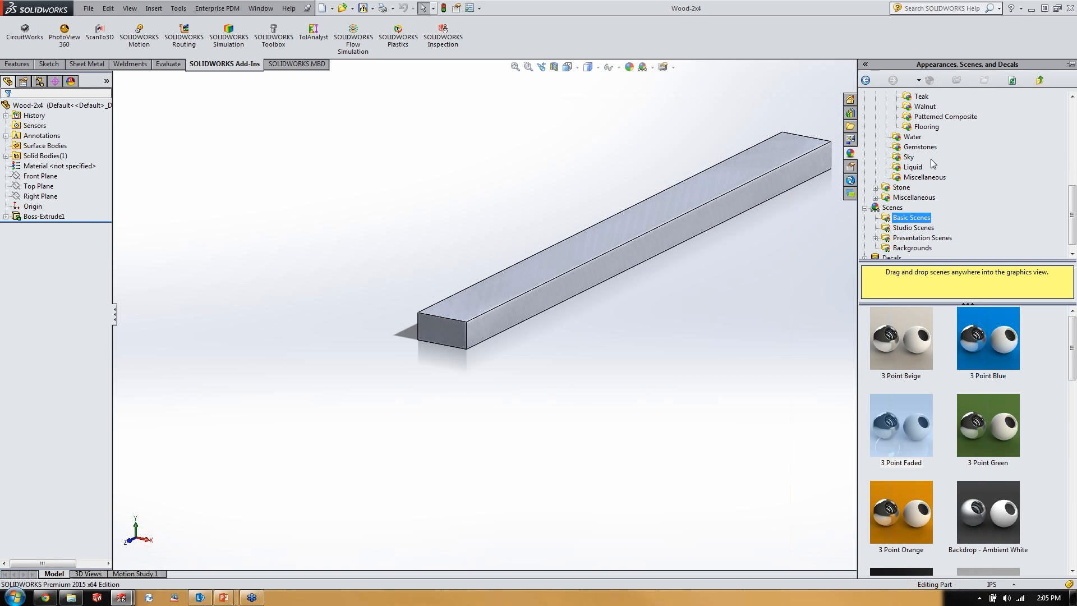
drag(1071, 213, 1060, 96)
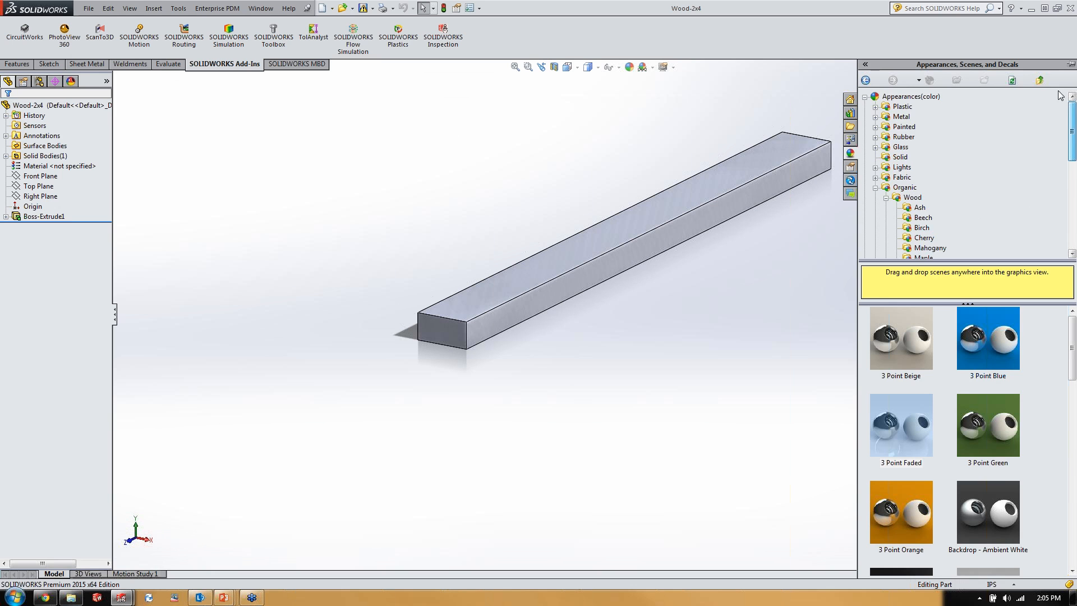
click(865, 96)
click(865, 106)
click(892, 106)
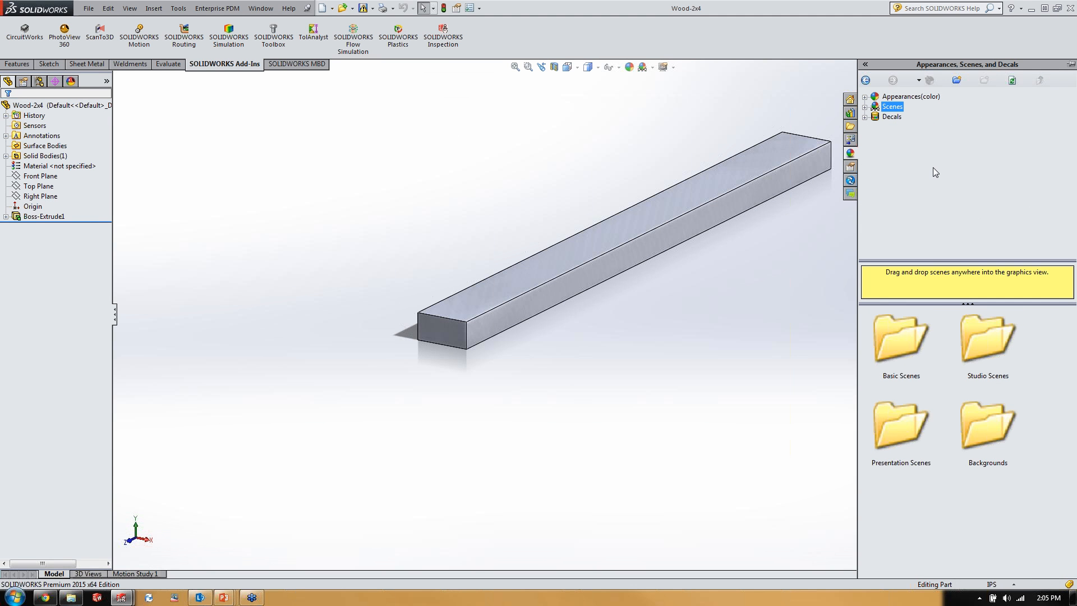
scroll(822, 196, down, 2)
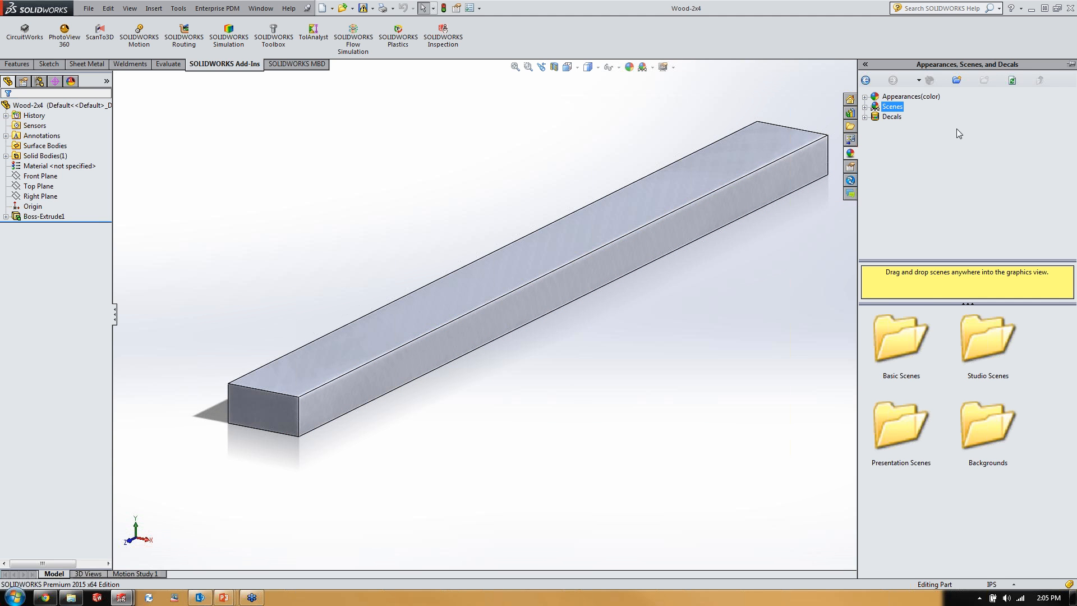
- Apply the default color appearance to the whole Wood-2x4 part
click(910, 96)
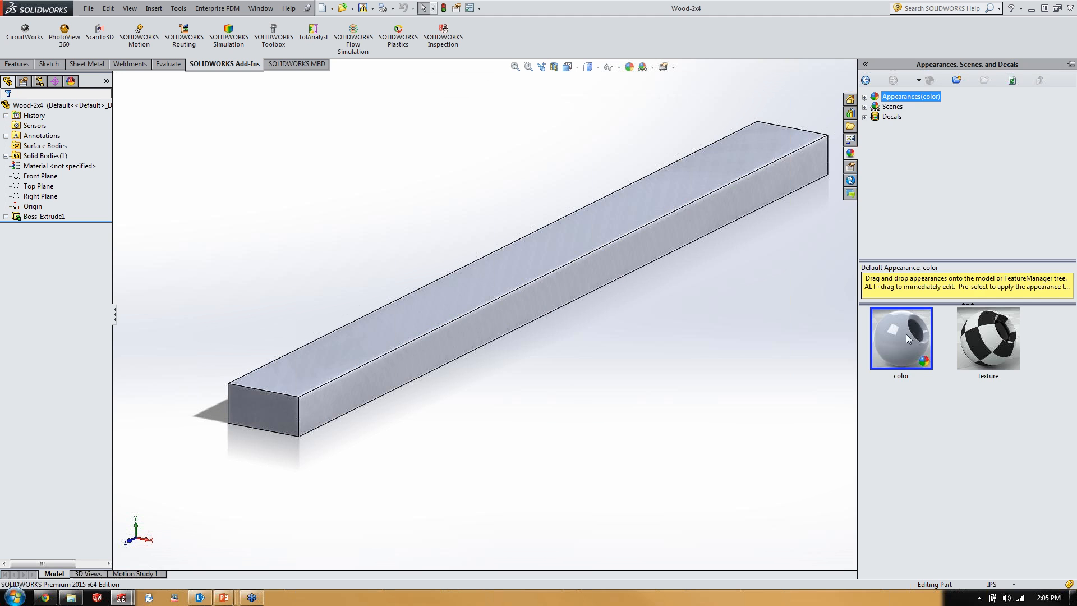
drag(896, 331, 671, 200)
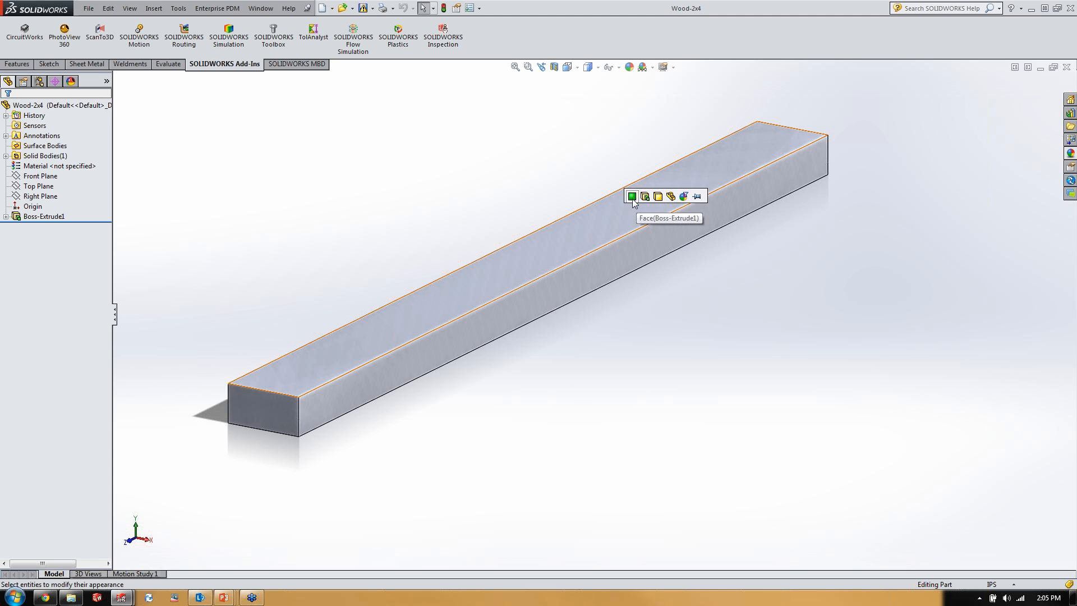
click(672, 196)
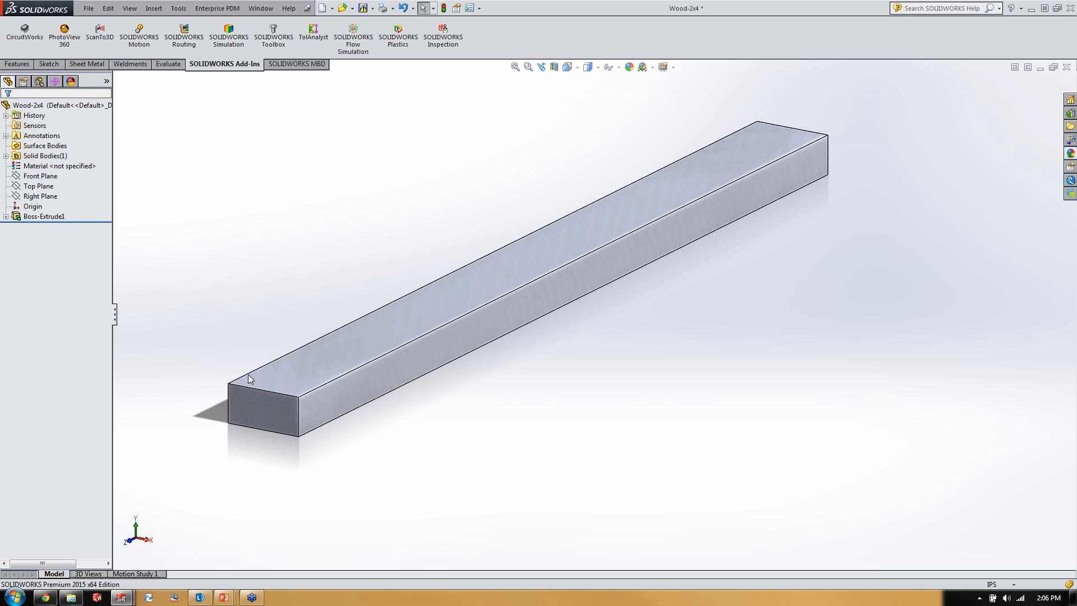
- Edit the part's color appearance and recolour it orange with RGB 232, 113, 8
click(72, 84)
mouse_move(18, 143)
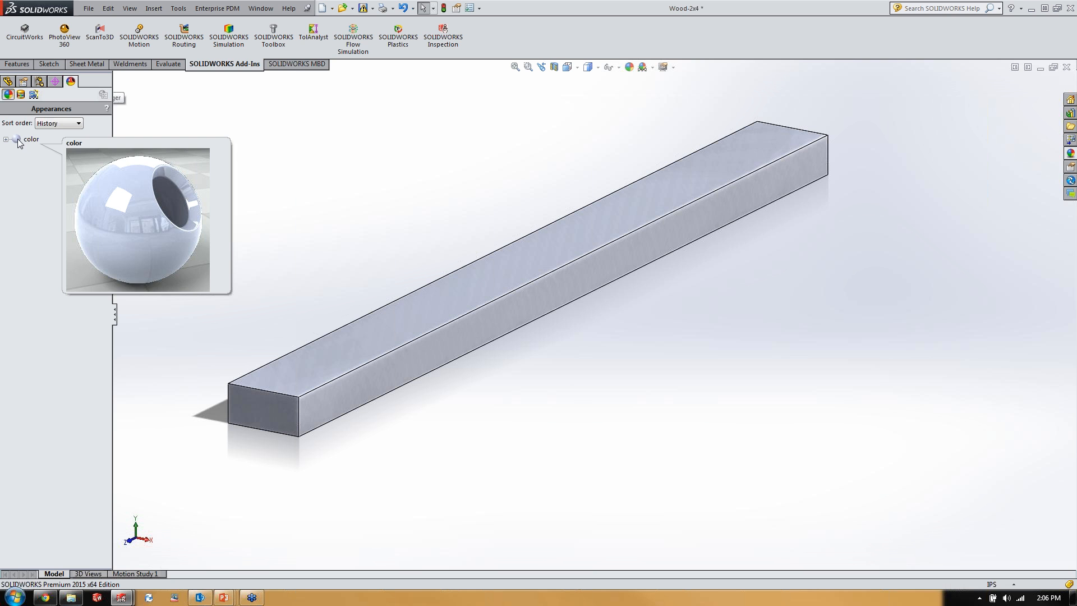
double_click(18, 140)
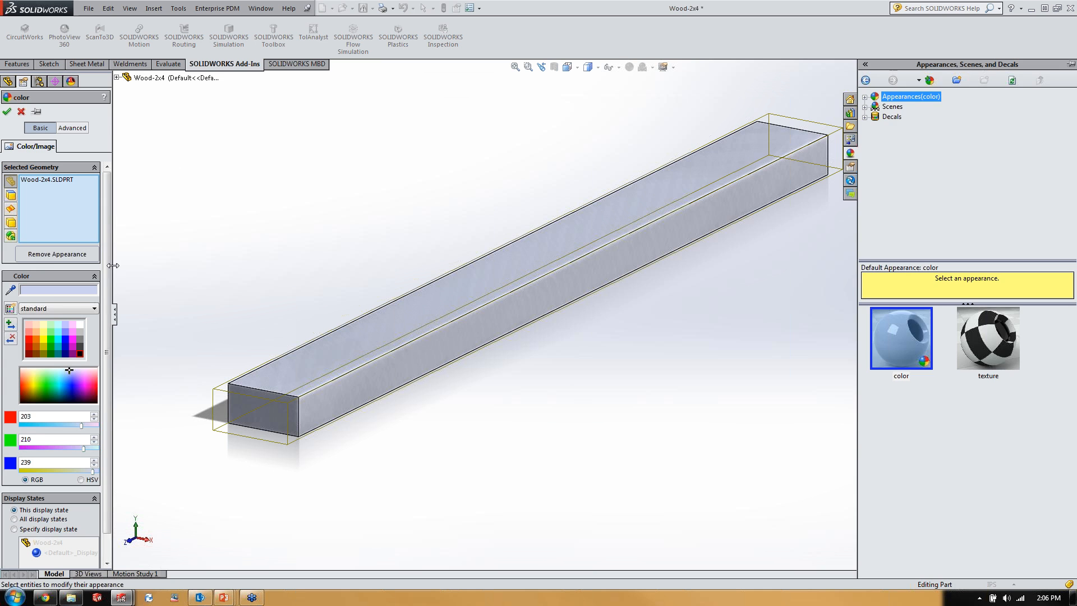
drag(109, 224, 100, 245)
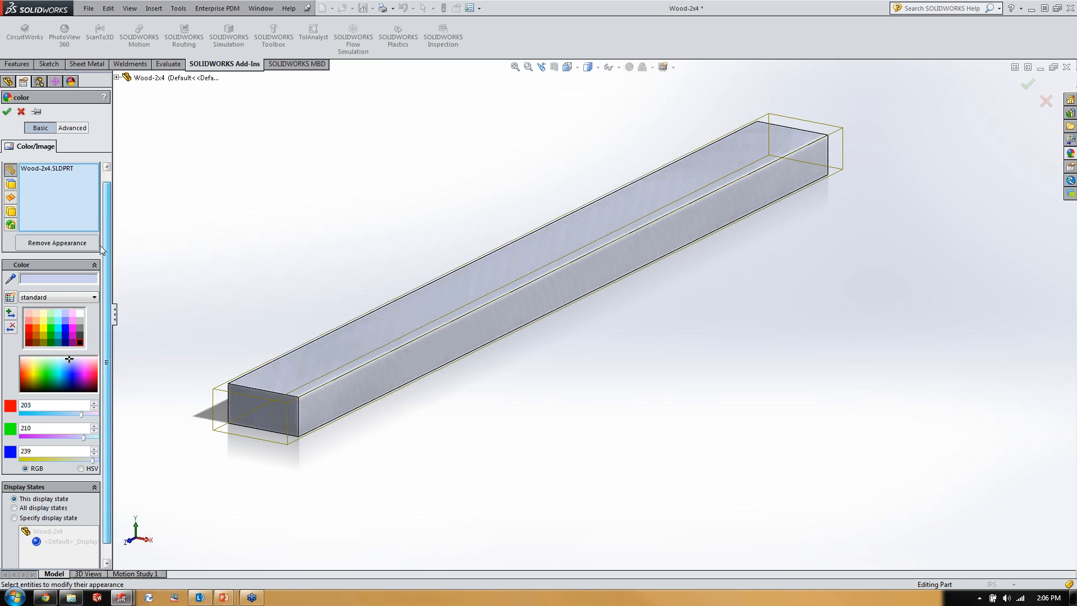
click(38, 328)
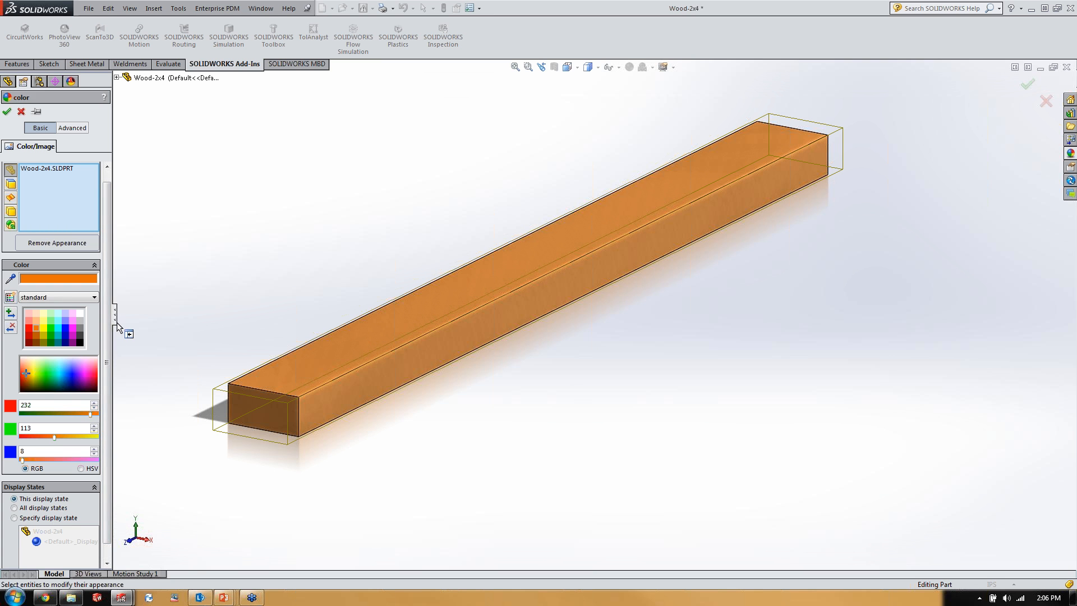
drag(106, 295, 103, 342)
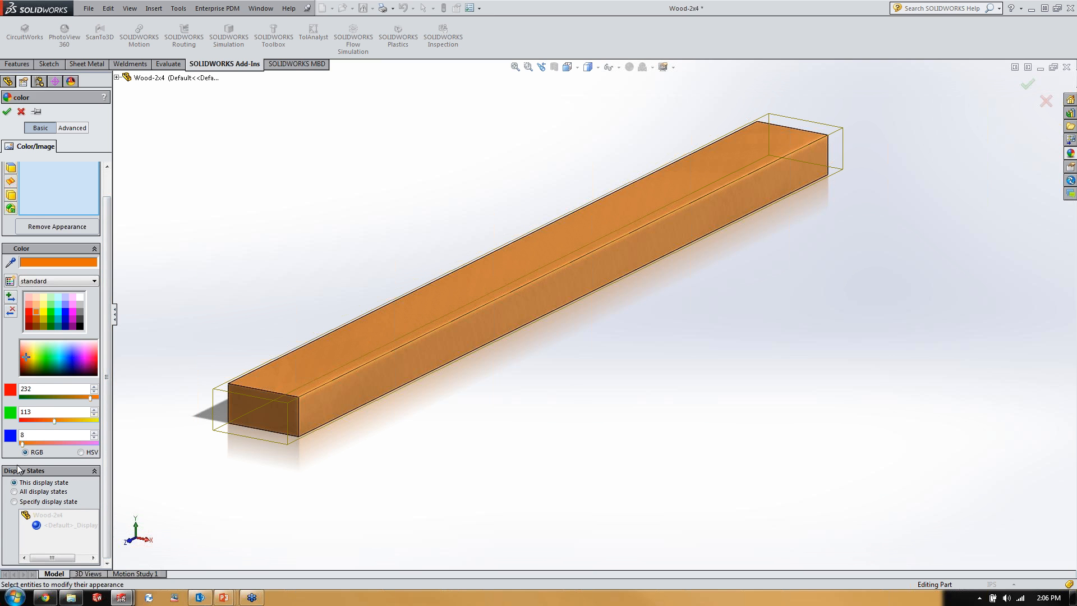
click(94, 473)
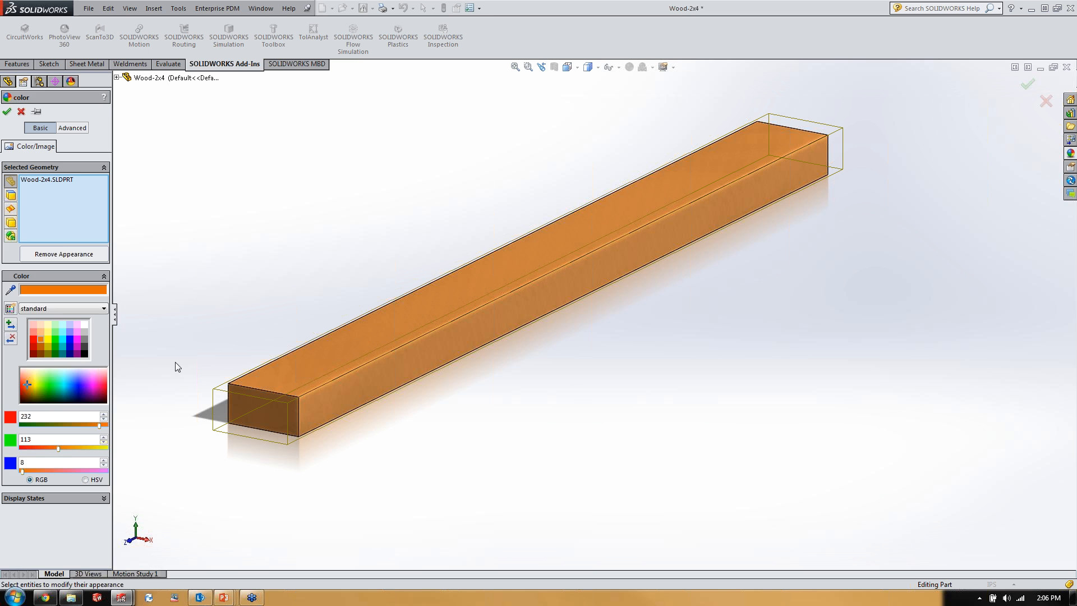
click(6, 113)
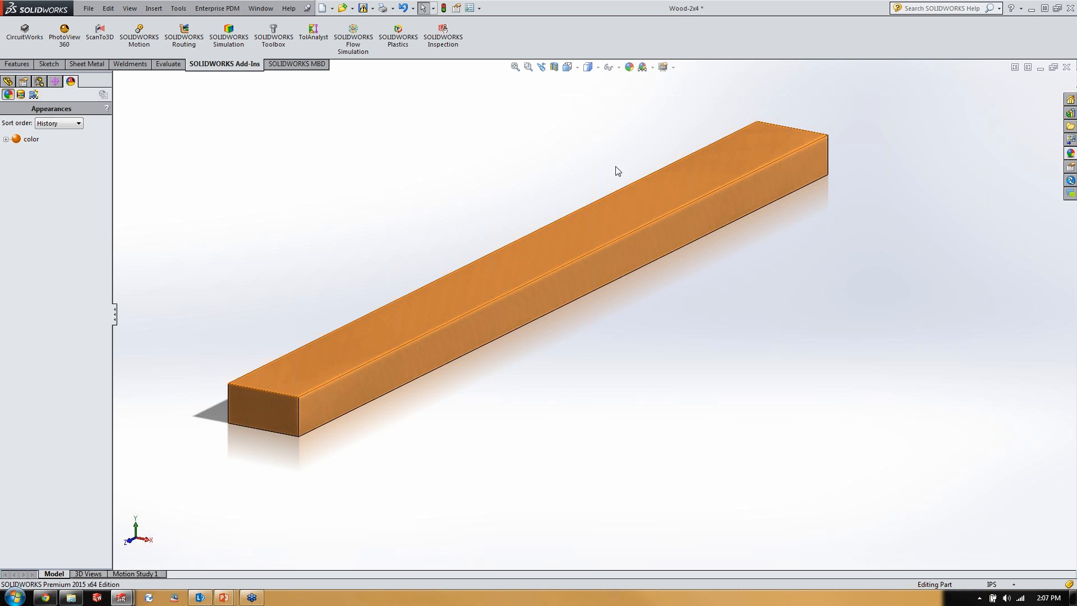
- Delete the orange color appearance from the part
click(26, 139)
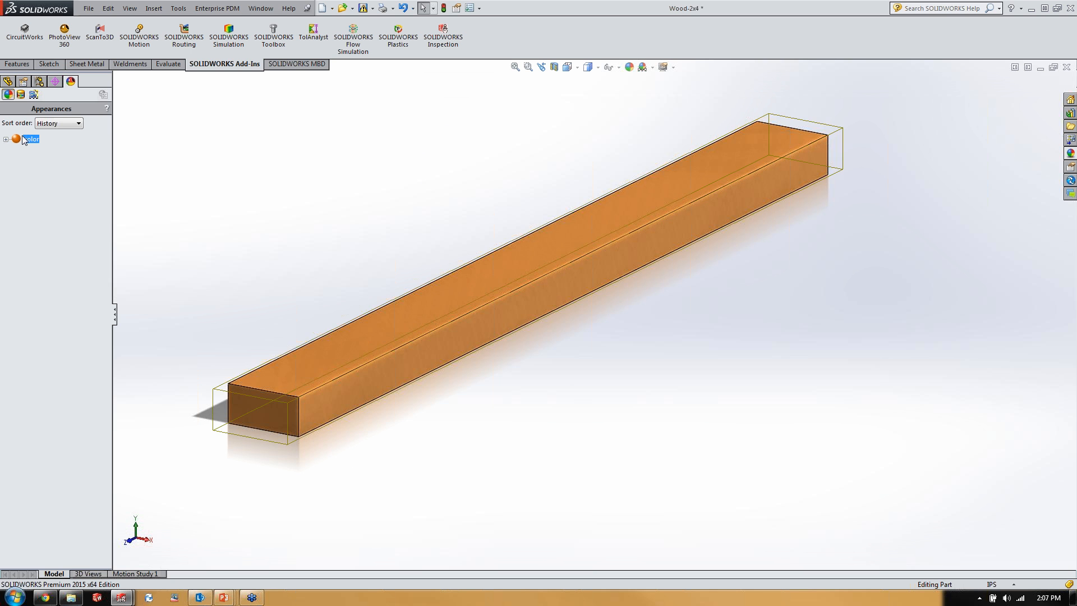
key(Delete)
scroll(353, 292, up, 2)
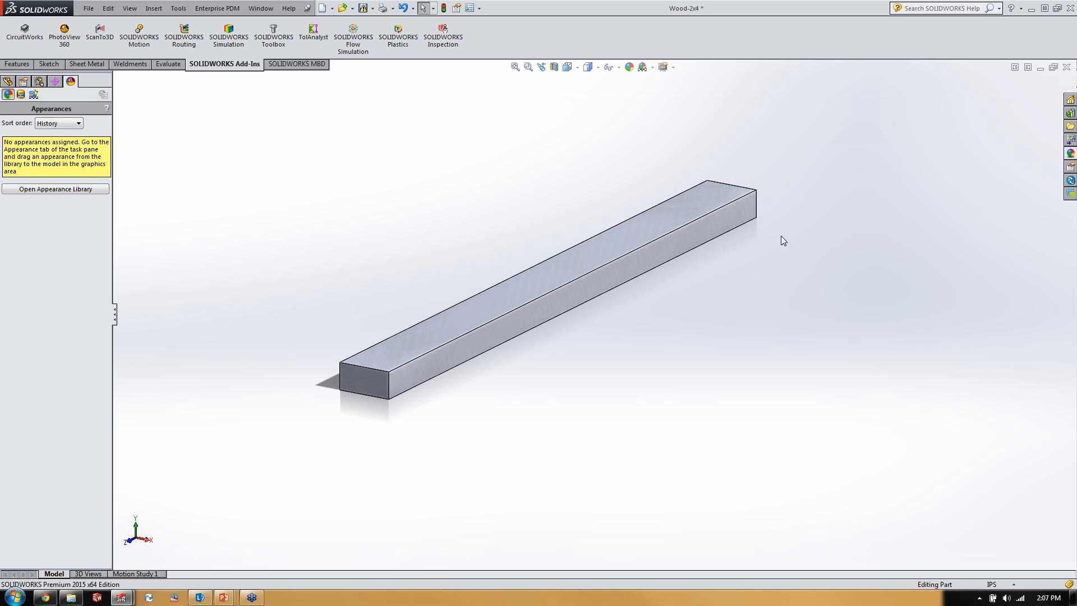
- Display the Oak appearances in the Organic wood section of the appearance library
click(1070, 154)
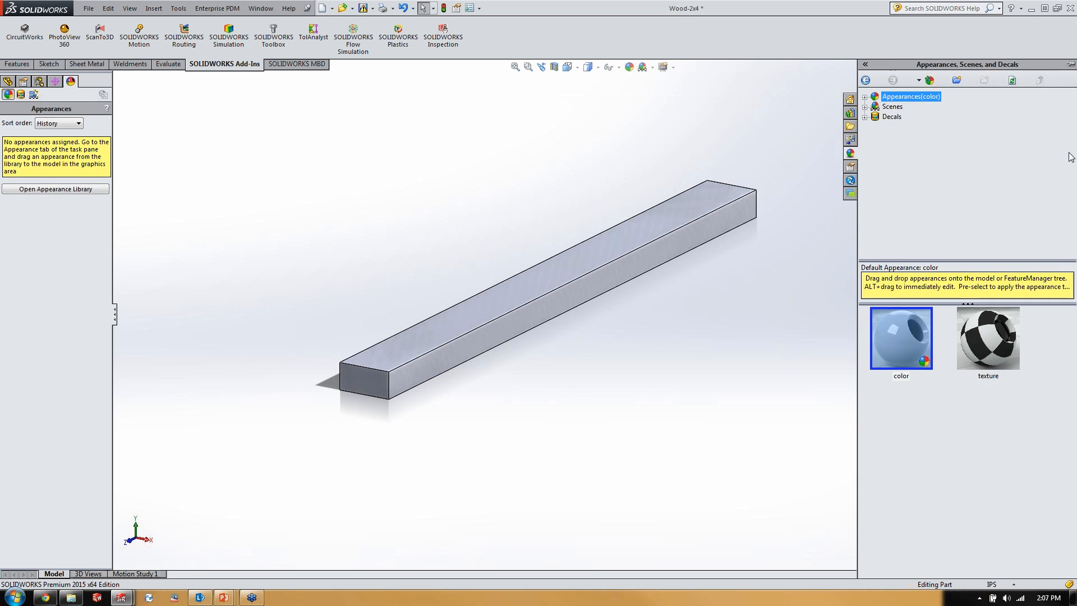
click(864, 98)
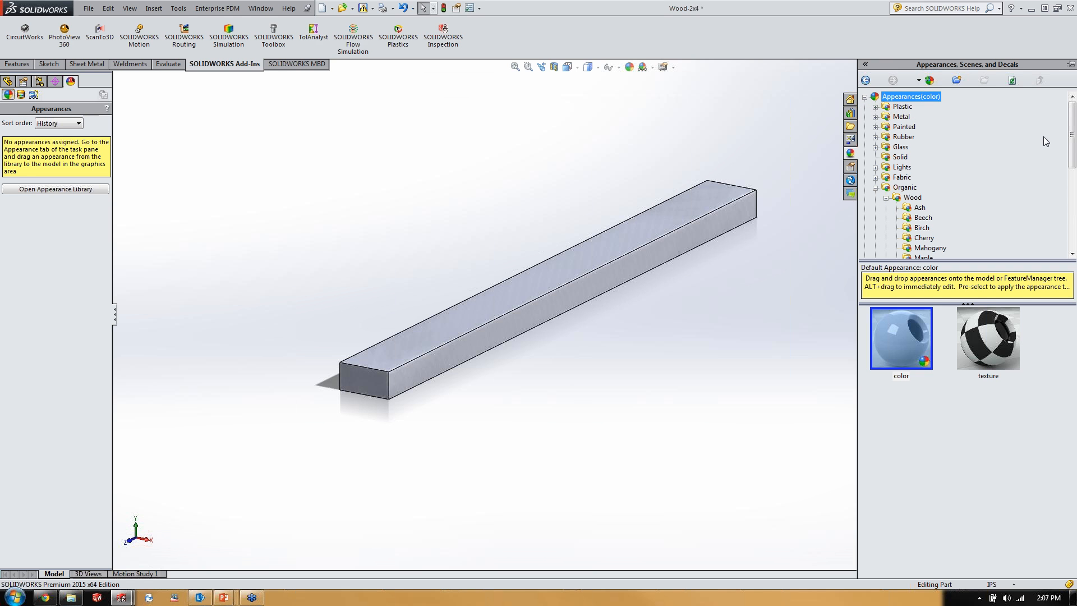
drag(1071, 121, 1071, 126)
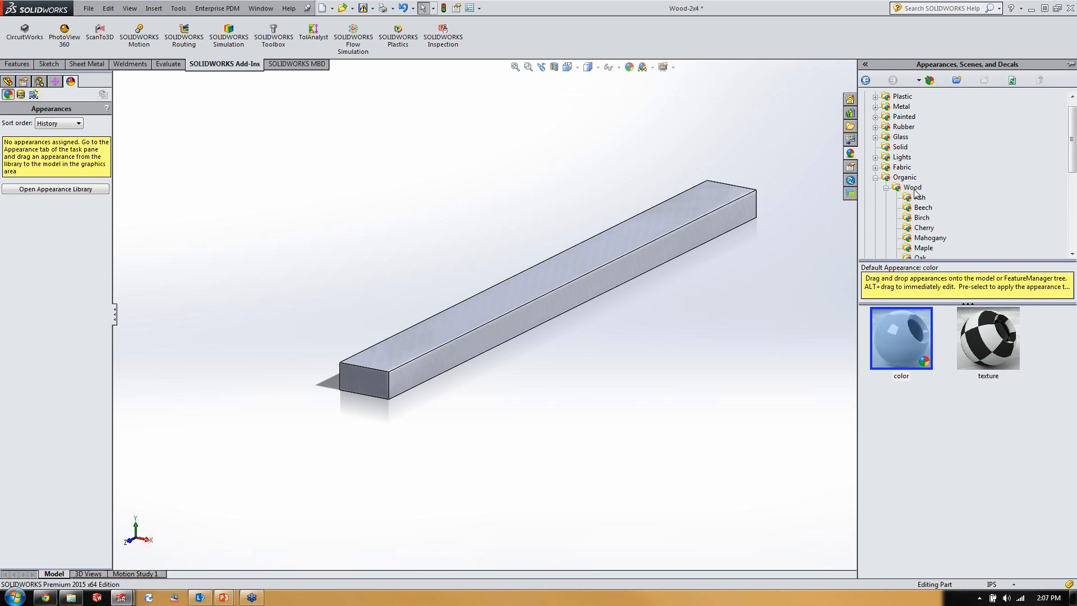
drag(1068, 154, 1070, 172)
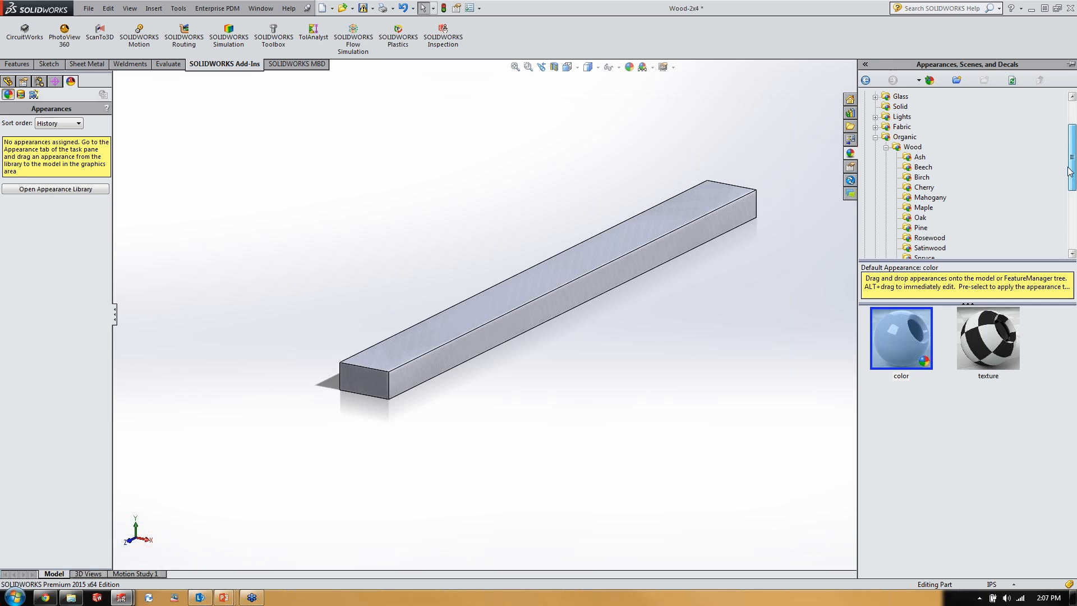
click(920, 218)
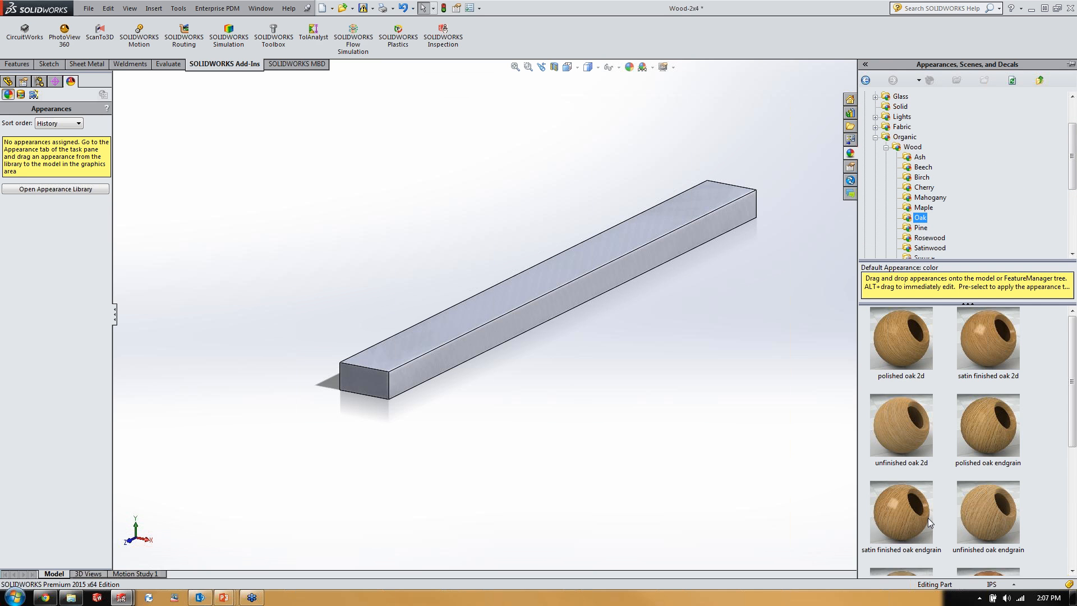
- Apply the unfinished oak 2d appearance to the whole Wood-2x4 part
mouse_move(961, 485)
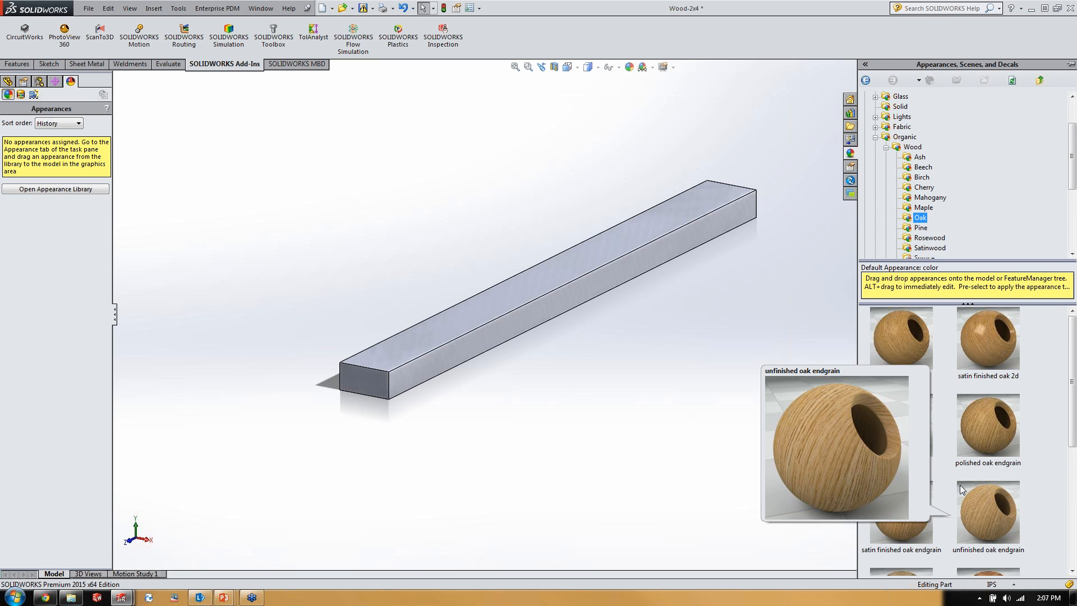
mouse_move(1072, 395)
mouse_down()
mouse_move(1072, 415)
mouse_move(1072, 393)
mouse_up()
click(892, 425)
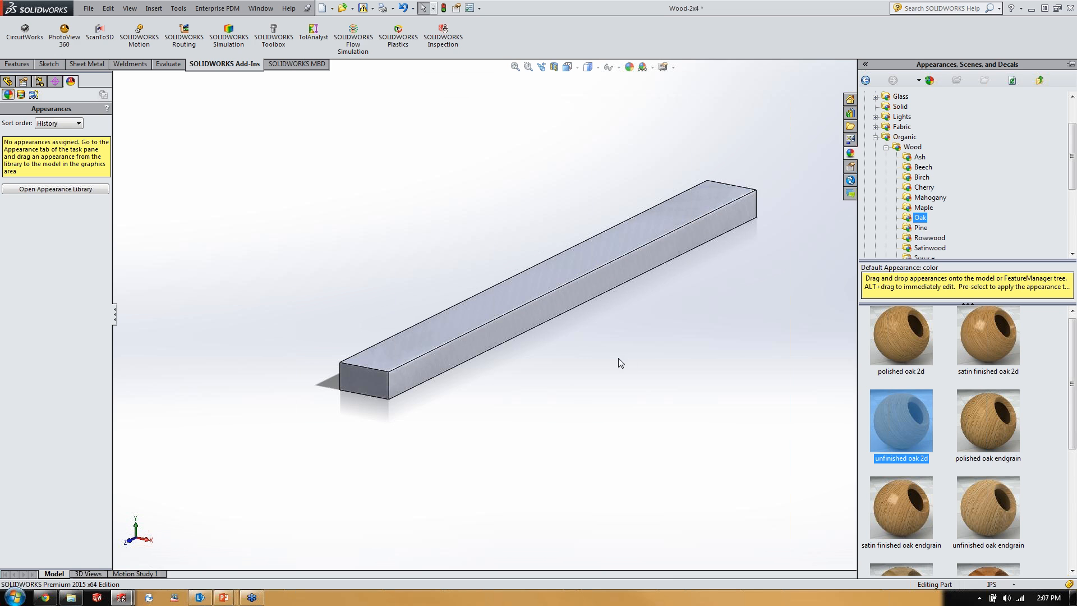
drag(921, 430, 557, 268)
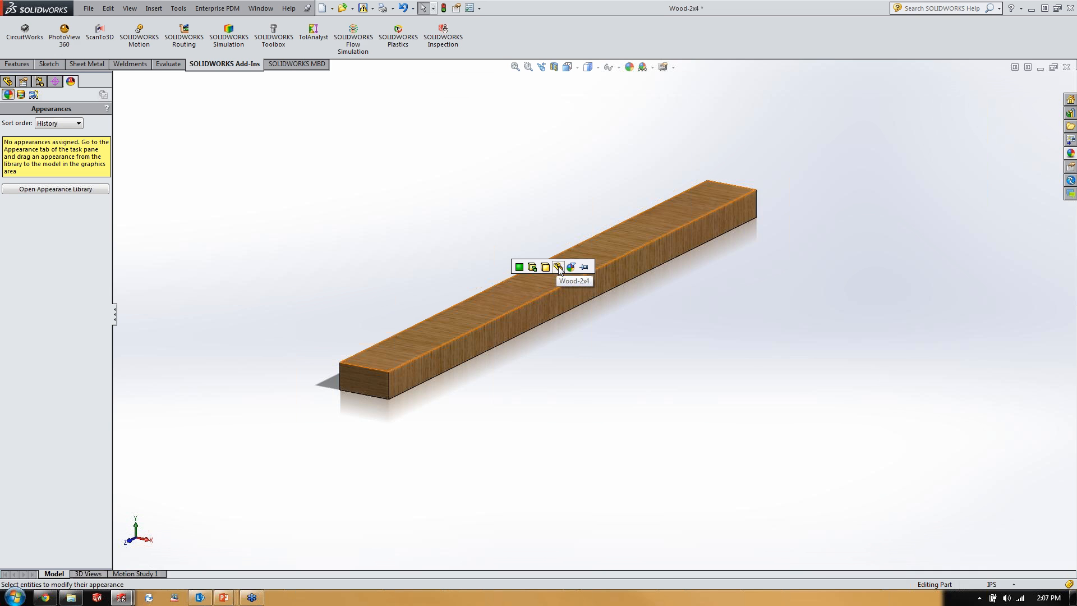
click(557, 267)
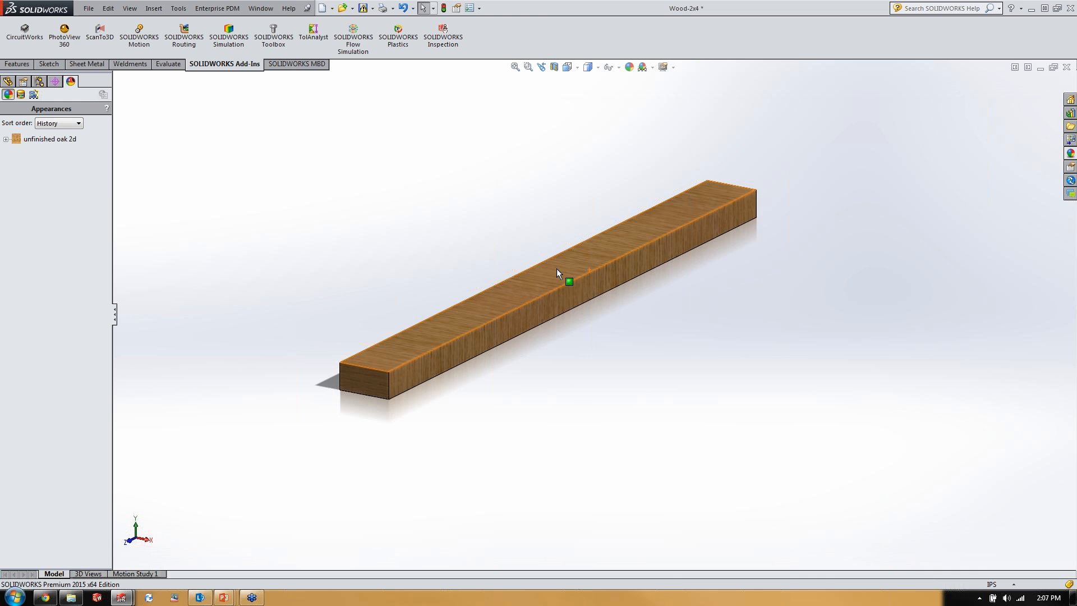
- Edit the unfinished oak 2d appearance, setting its mapping style to projection and its rotation to 12 degrees
middle_drag(459, 218, 500, 330)
scroll(500, 327, down, 3)
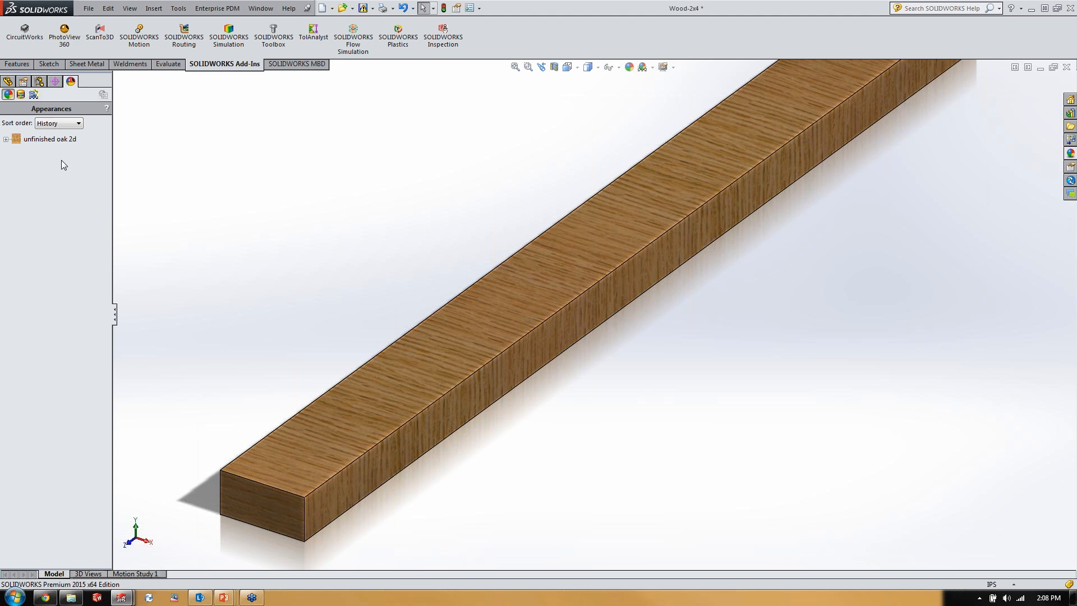
mouse_move(37, 141)
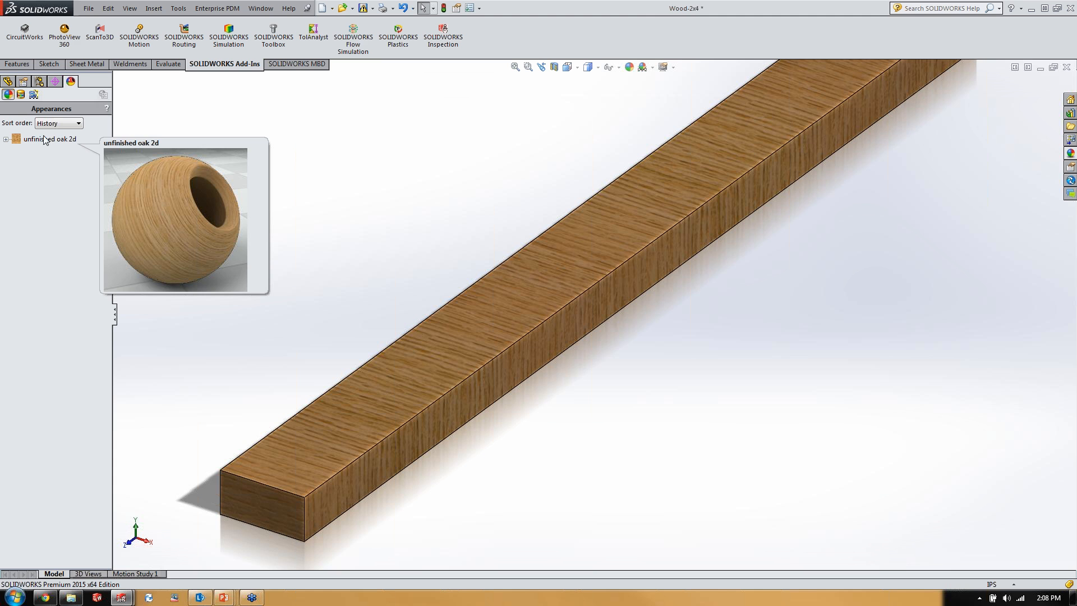
double_click(28, 140)
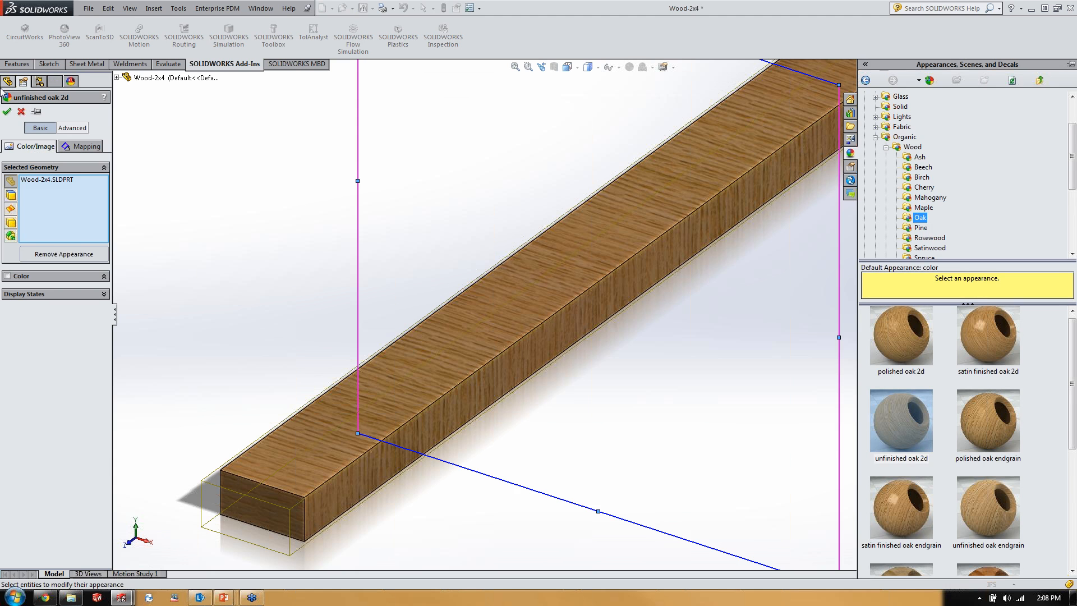
click(79, 147)
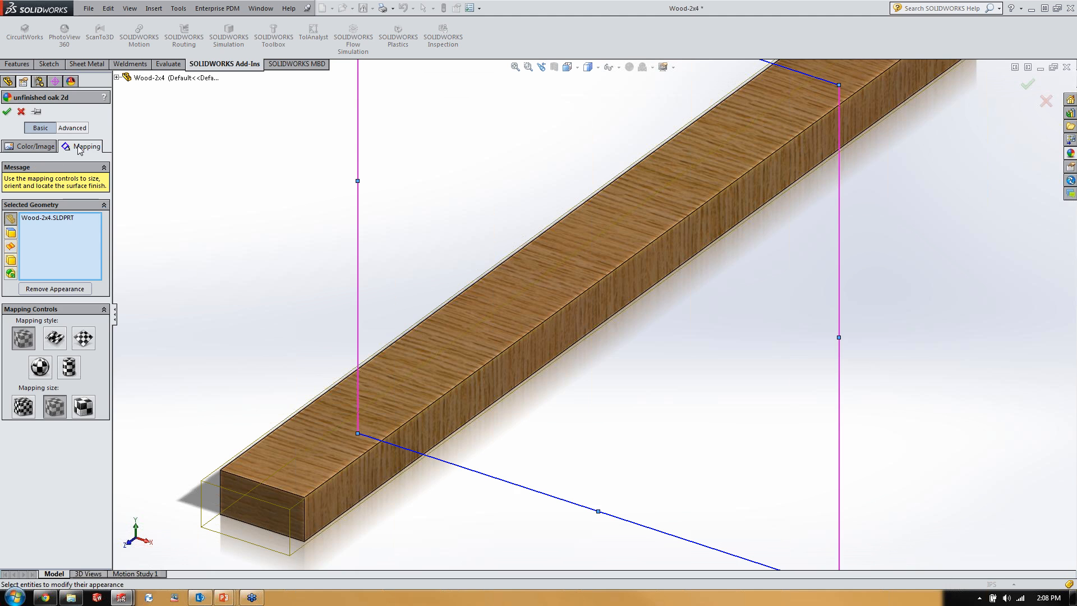
click(58, 340)
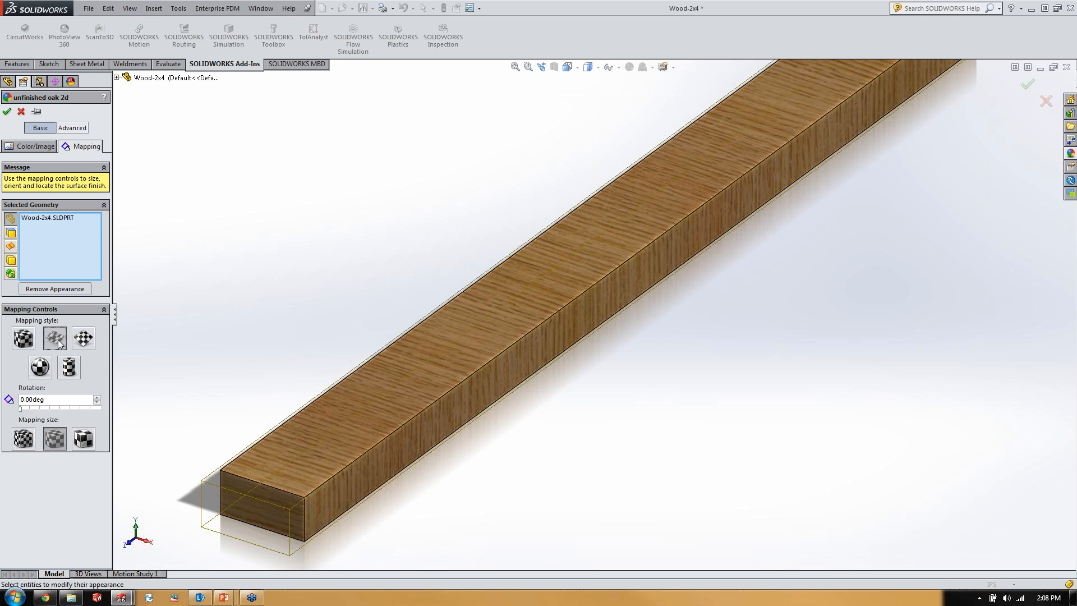
click(90, 339)
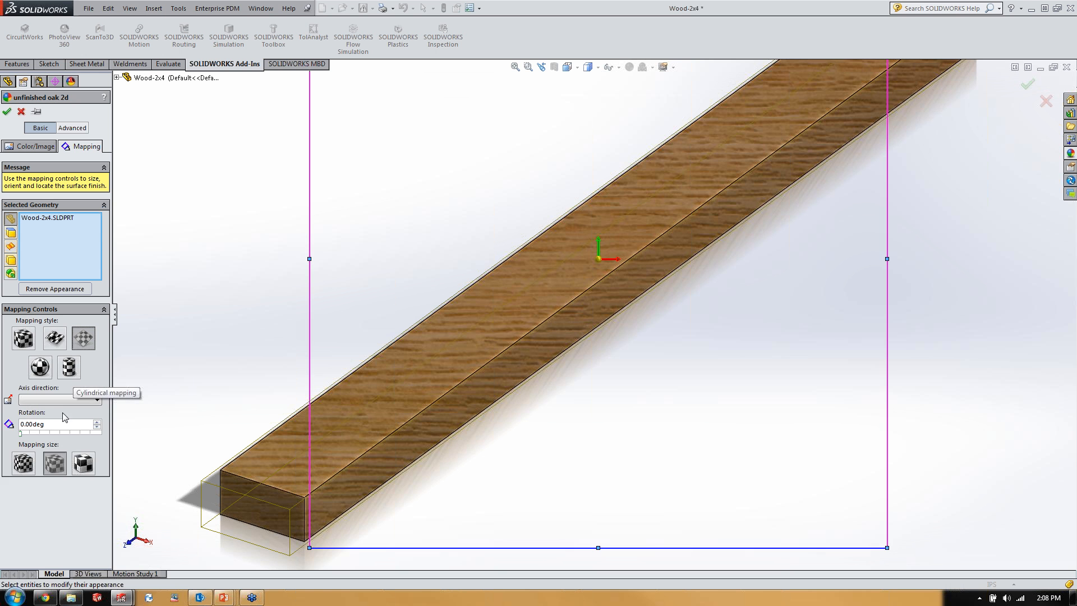
drag(21, 434, 23, 448)
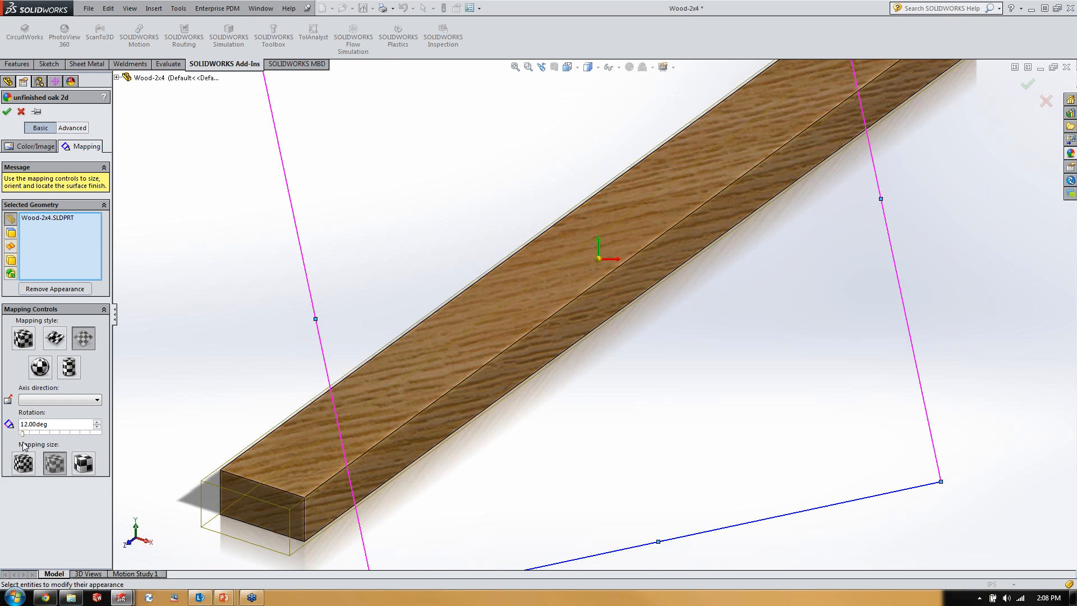
- Compare the mapping sizes, set the oak texture to the smallest one and show the advanced mapping settings
click(23, 465)
click(82, 464)
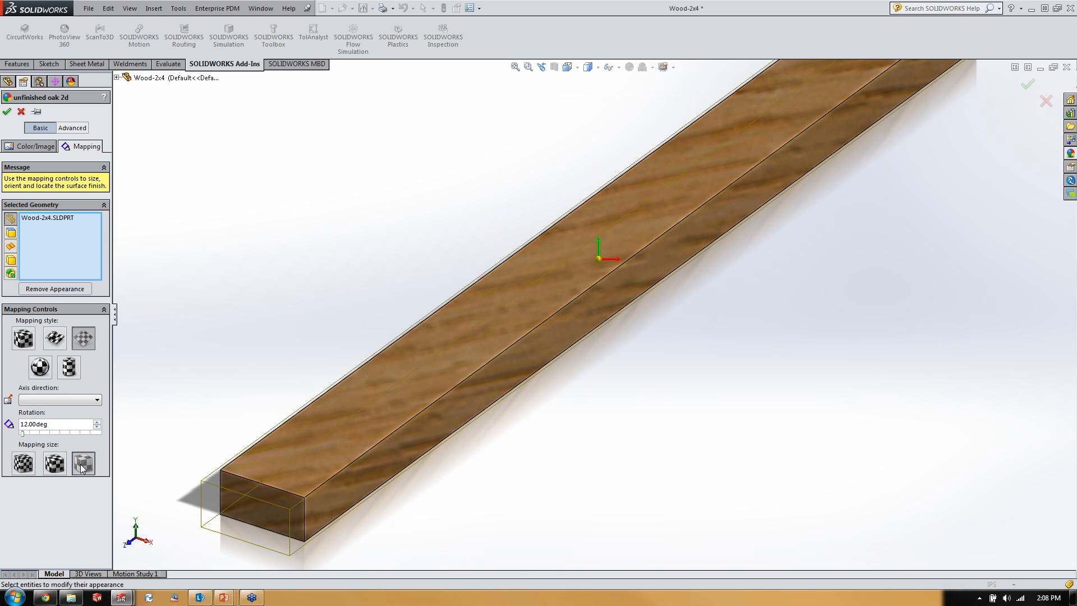
click(56, 465)
click(28, 467)
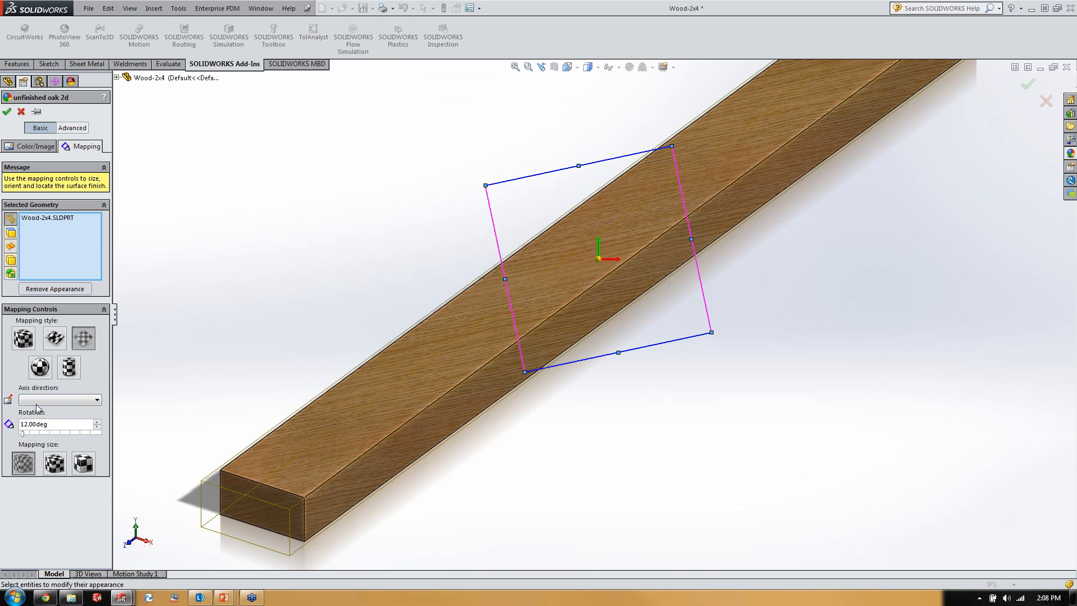
click(73, 129)
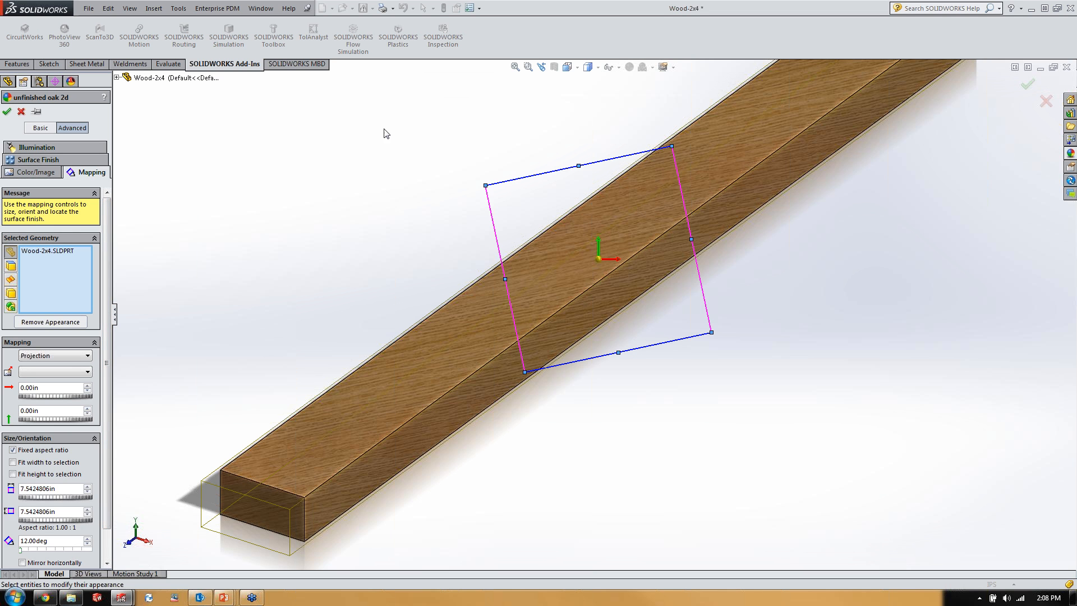
- Try the spherical mapping style on the oak texture, inspect the grain, and return the mapping to projection
click(73, 357)
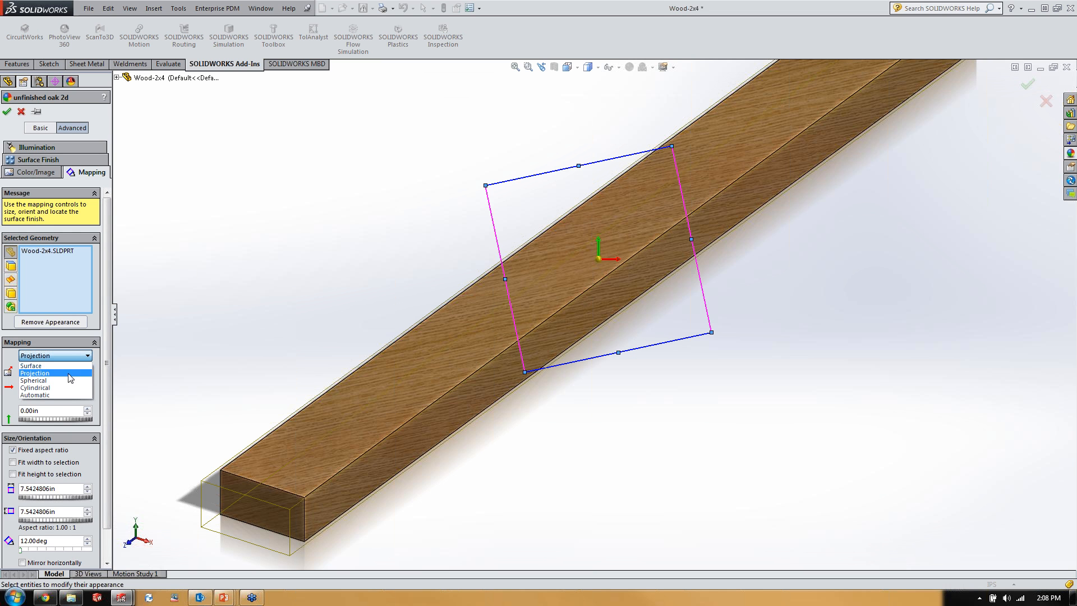
click(65, 381)
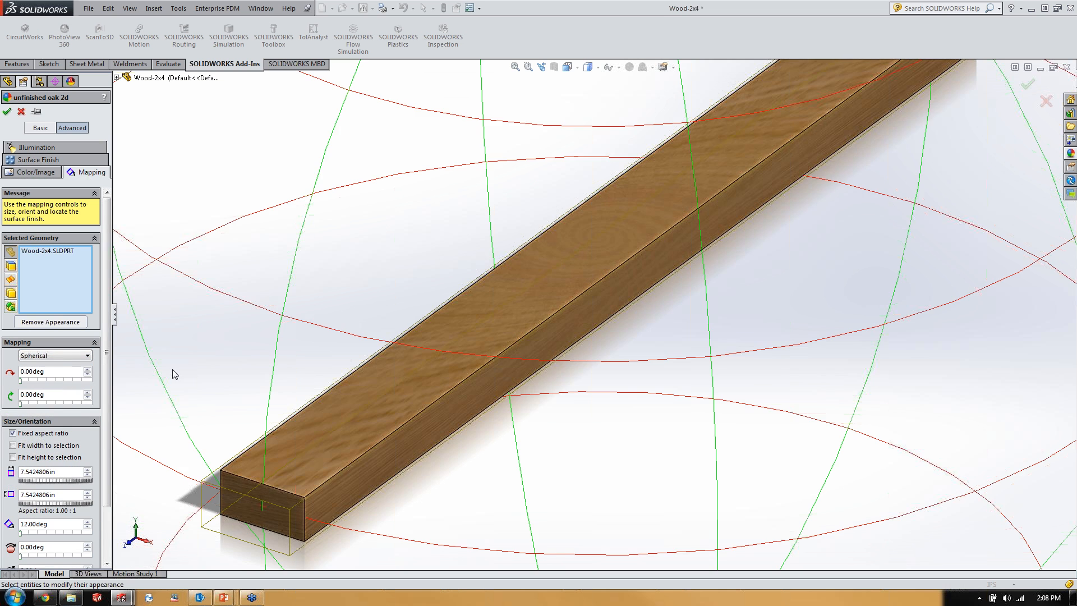
key(f)
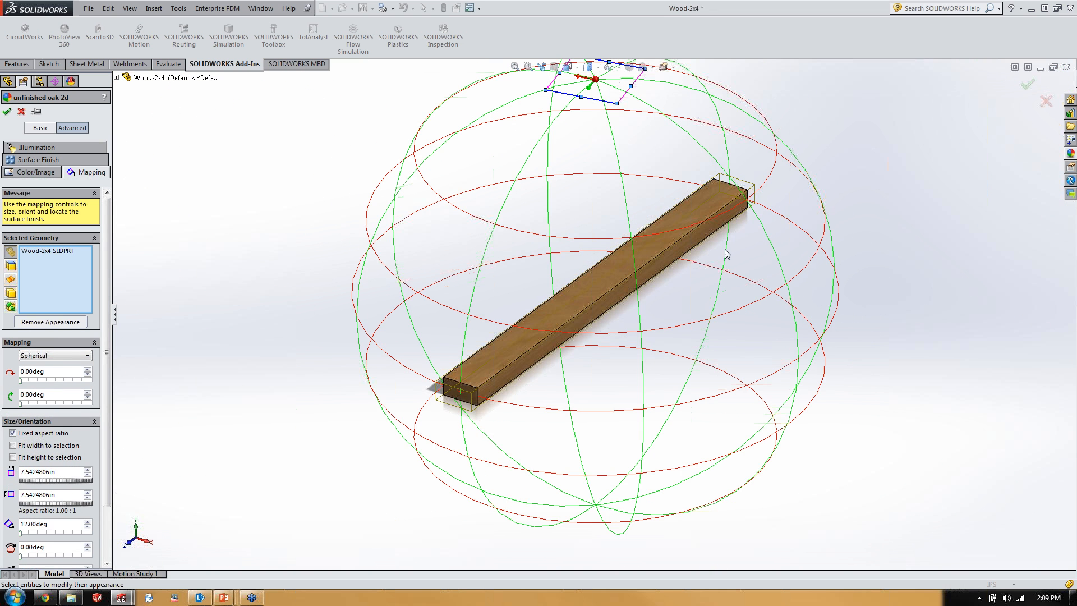
scroll(623, 301, down, 5)
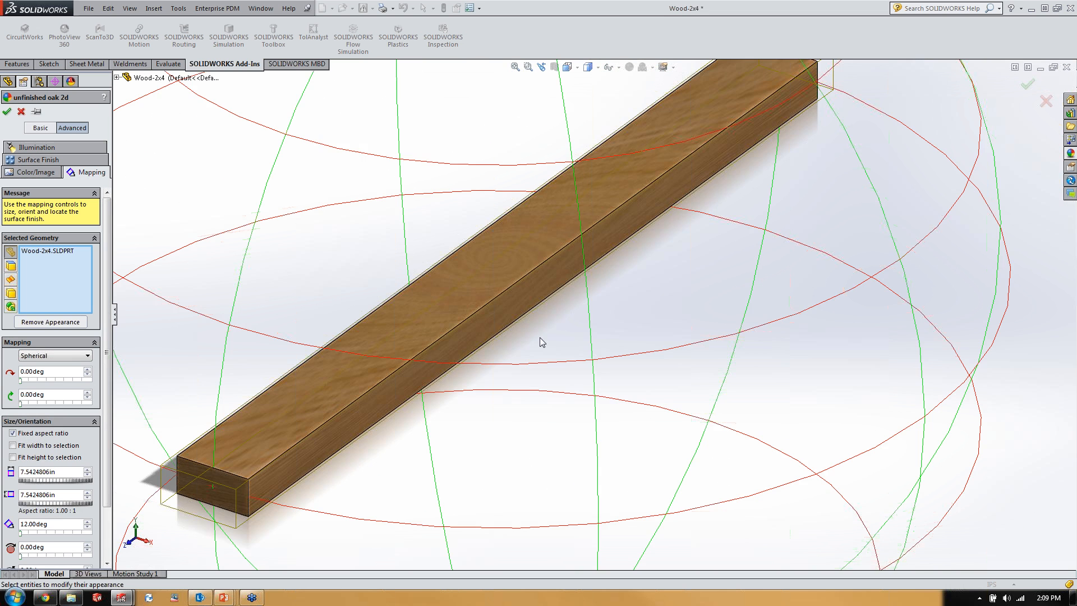
scroll(500, 258, down, 3)
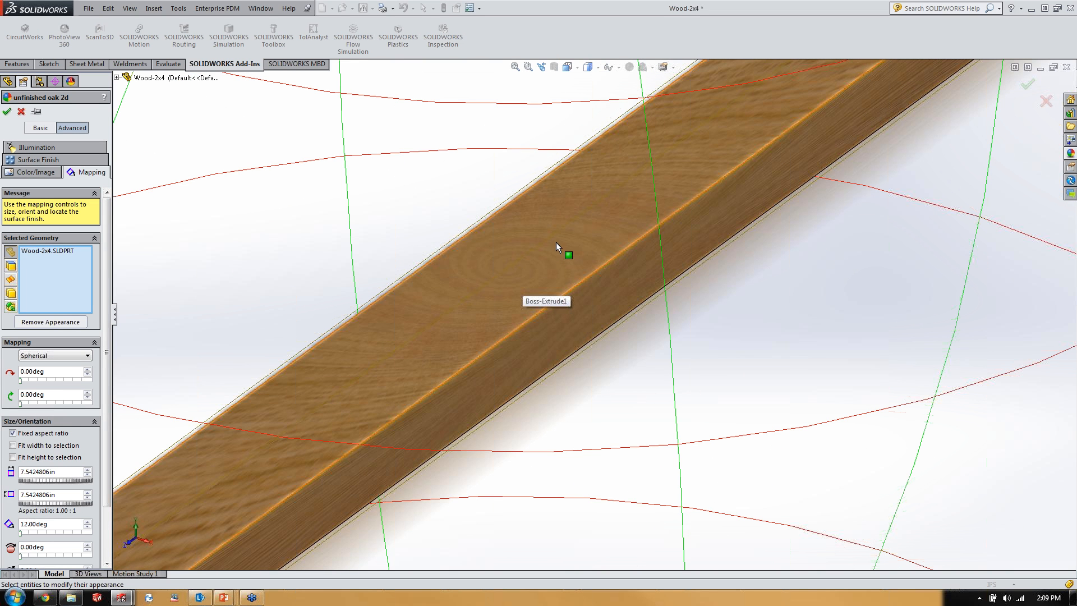
click(67, 356)
click(56, 373)
scroll(284, 385, up, 5)
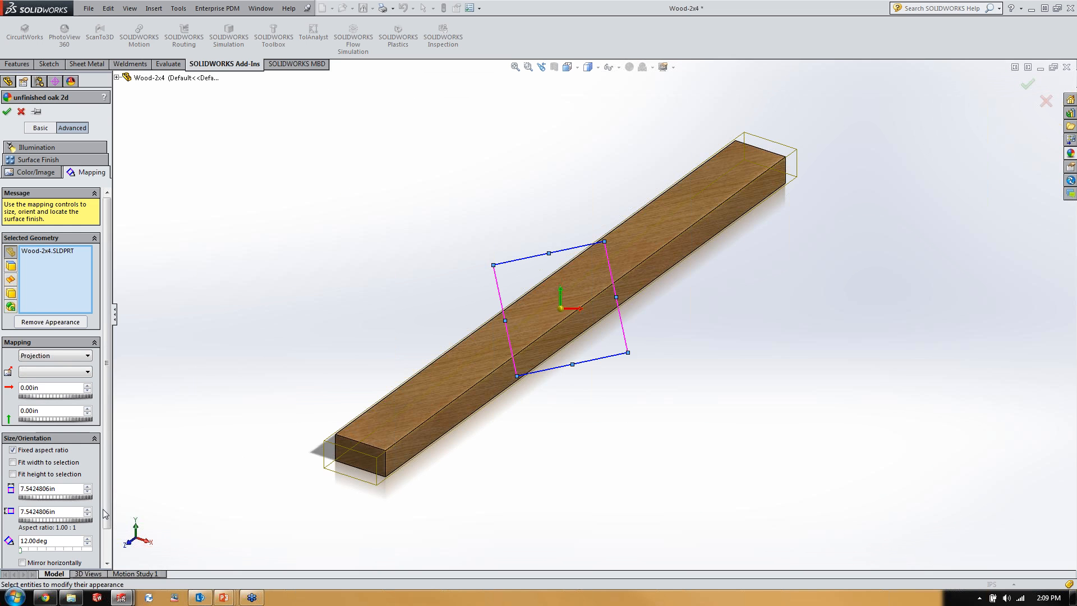
- Set the projected oak texture's rotation to 90 degrees
scroll(448, 432, down, 3)
key(ctrl+a)
text(9)
key(Return)
click(257, 338)
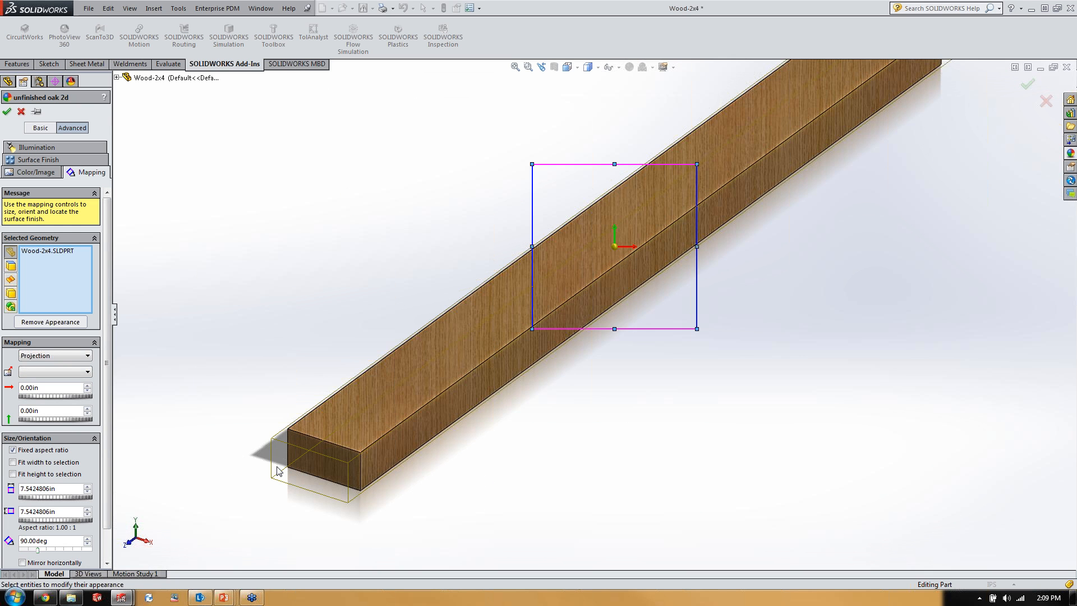
- Set the oak texture's rotation to 211 degrees and shrink its width and height to about 2.94 in
middle_drag(618, 392, 654, 396)
drag(39, 553, 63, 550)
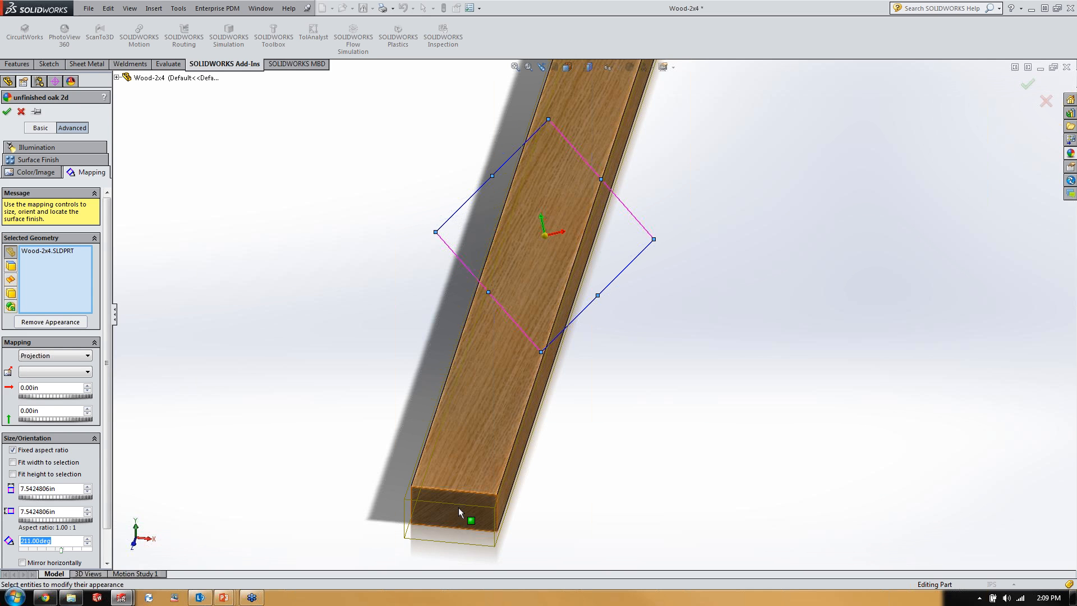
mouse_move(673, 414)
middle_down()
mouse_move(660, 405)
mouse_move(654, 415)
middle_up()
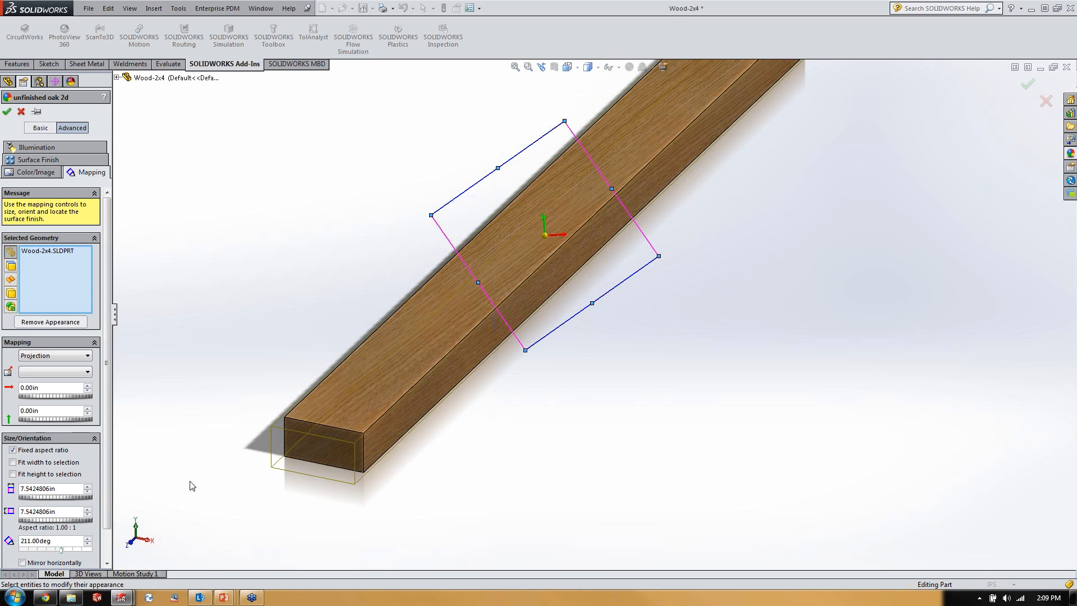
mouse_move(61, 498)
mouse_down()
mouse_move(33, 497)
mouse_move(62, 497)
mouse_up()
drag(124, 475, 55, 502)
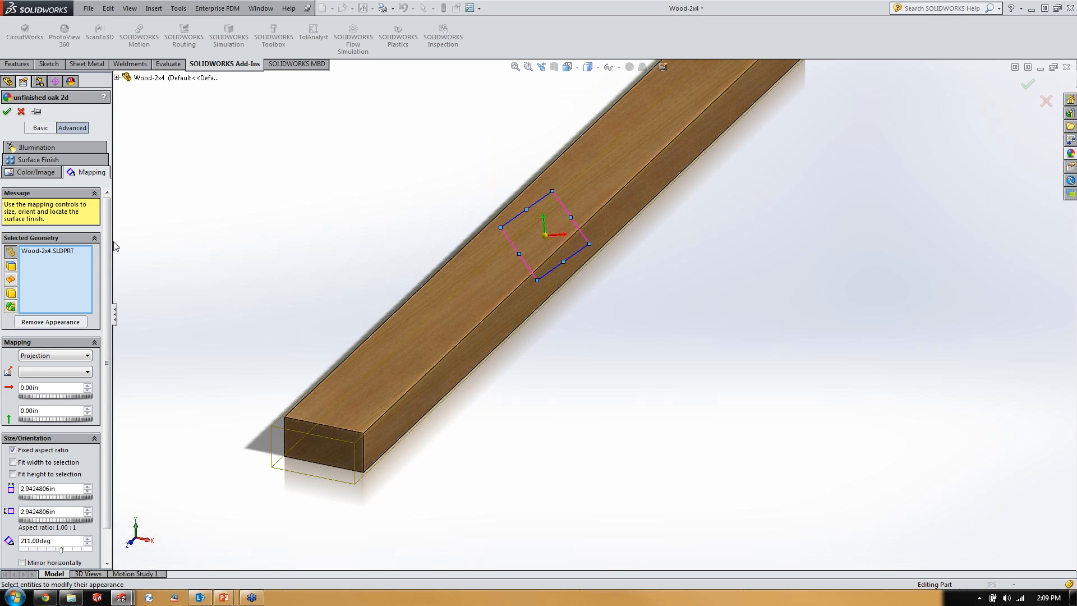
- Review the oak appearance's color/image, surface finish and illumination settings, and accept the appearance changes
click(38, 174)
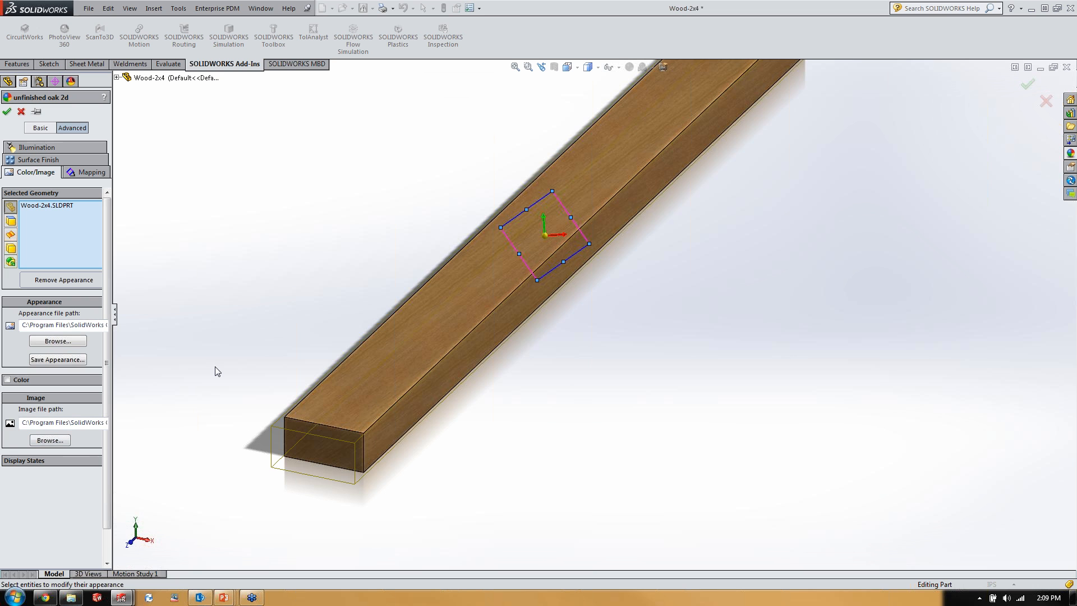
click(69, 166)
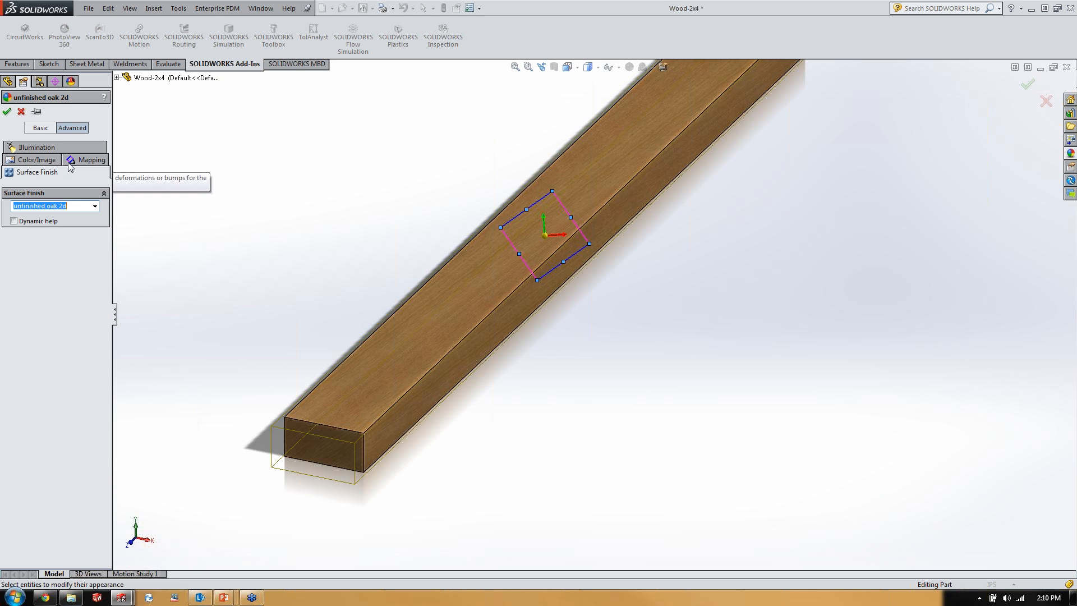
click(34, 148)
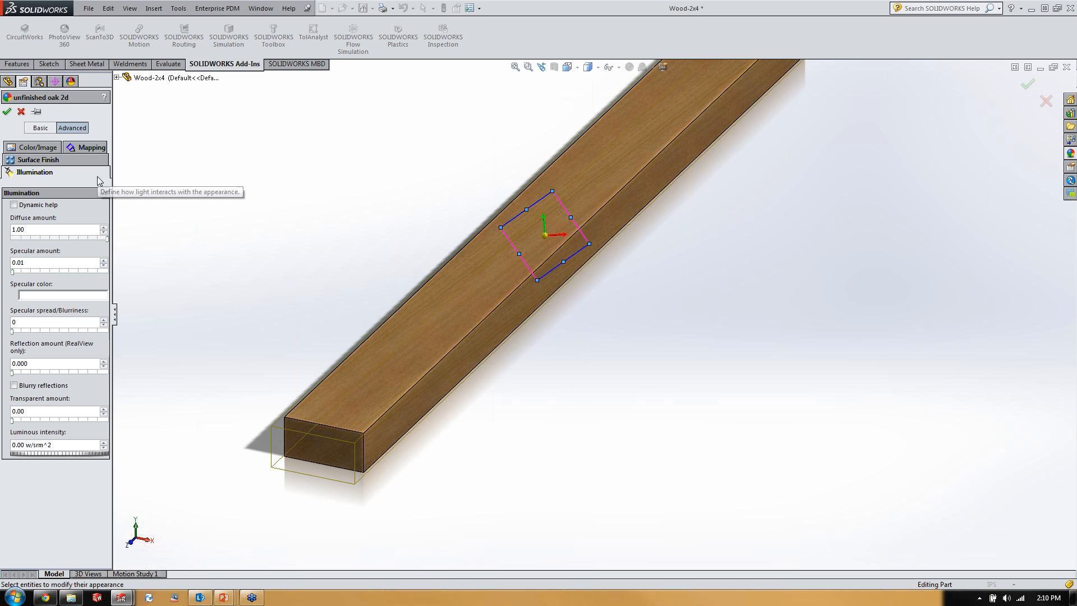
click(7, 112)
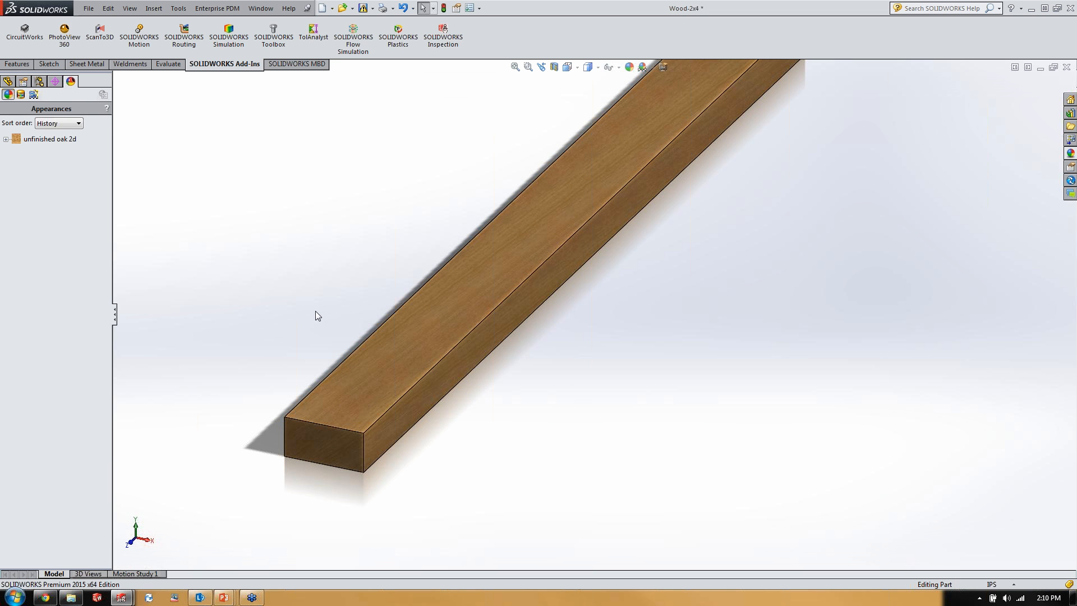
- Apply the unfinished oak endgrain appearance to only the near end face of the board
scroll(309, 472, down, 3)
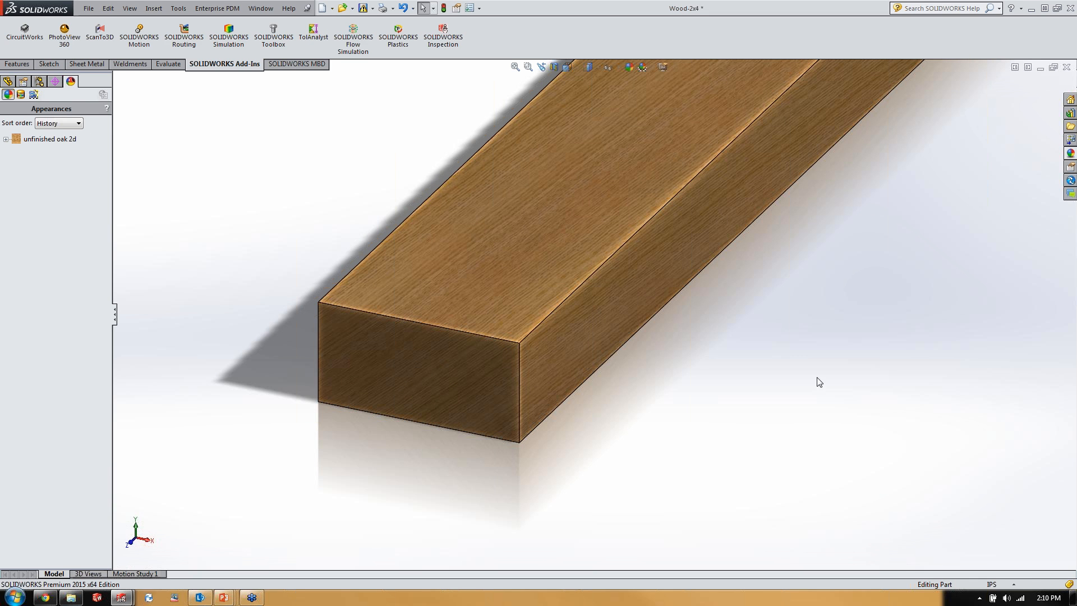
click(1070, 153)
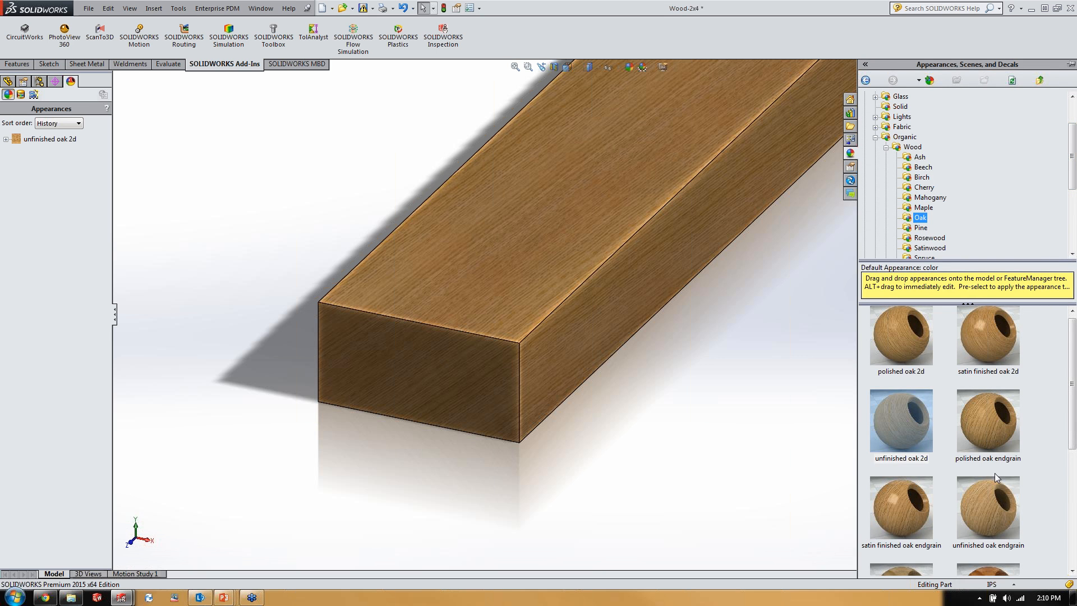
click(986, 525)
drag(992, 520, 403, 380)
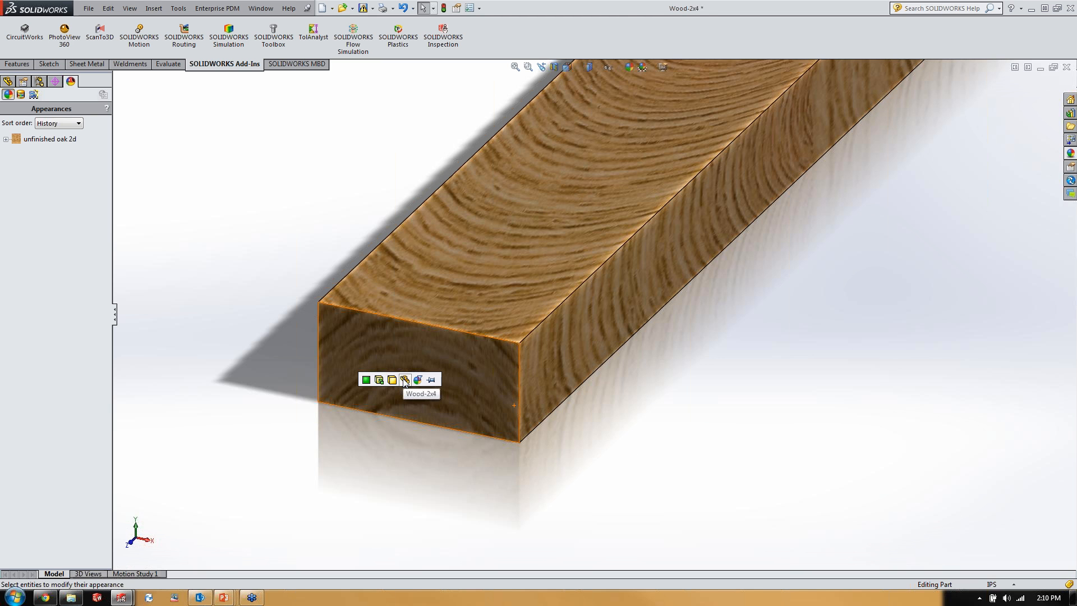
click(366, 380)
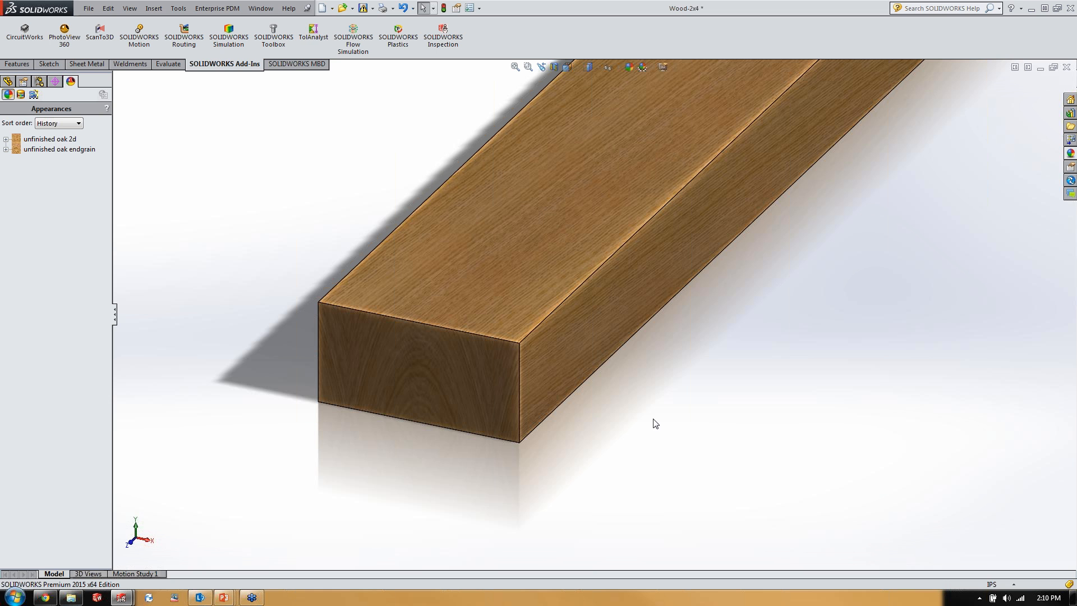
- Copy the endgrain appearance from the near end face and paste it onto the opposite end face only
right_click(409, 368)
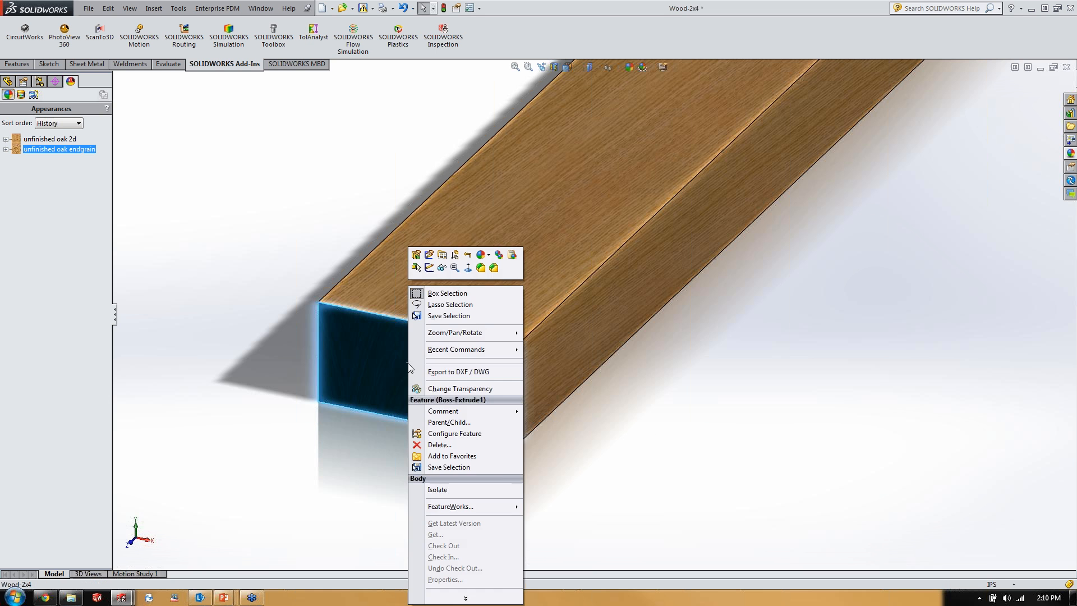
click(499, 255)
scroll(829, 159, up, 5)
middle_drag(816, 147, 723, 421)
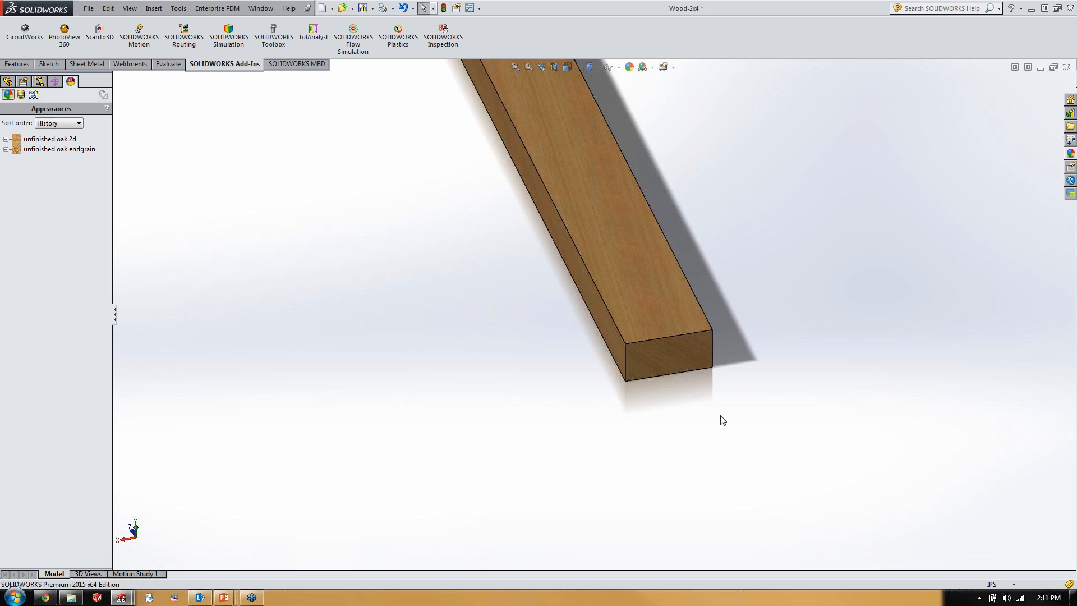
scroll(723, 421, down, 5)
right_click(534, 206)
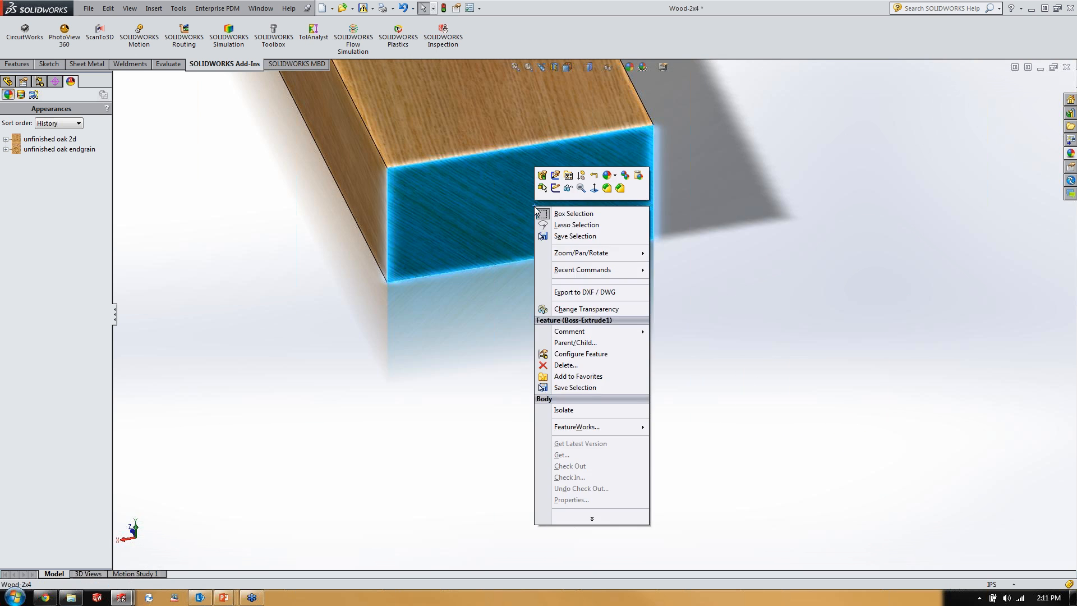
click(638, 176)
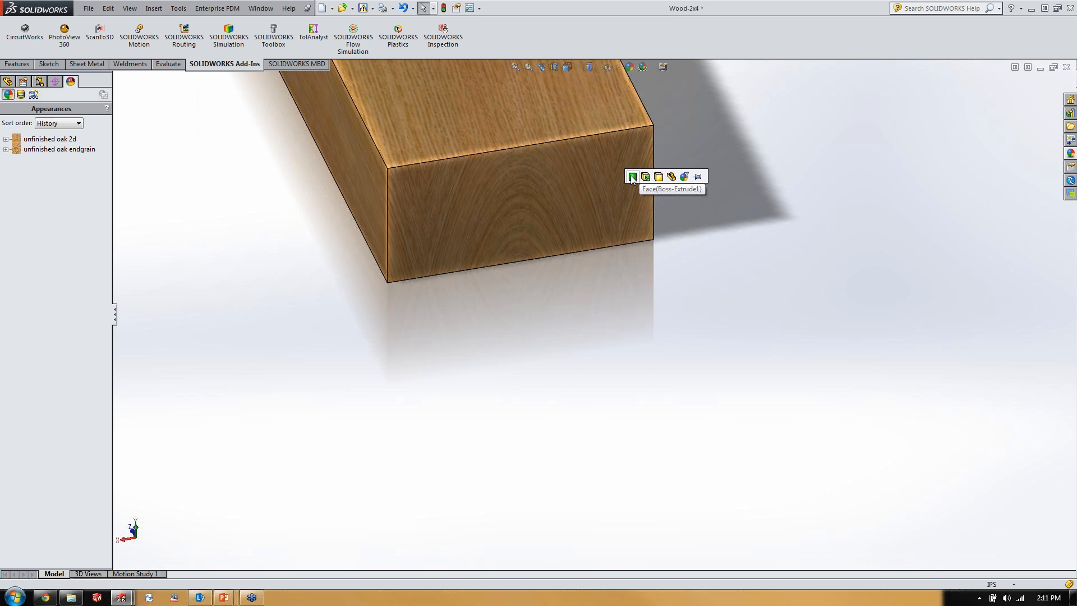
middle_drag(517, 257, 699, 358)
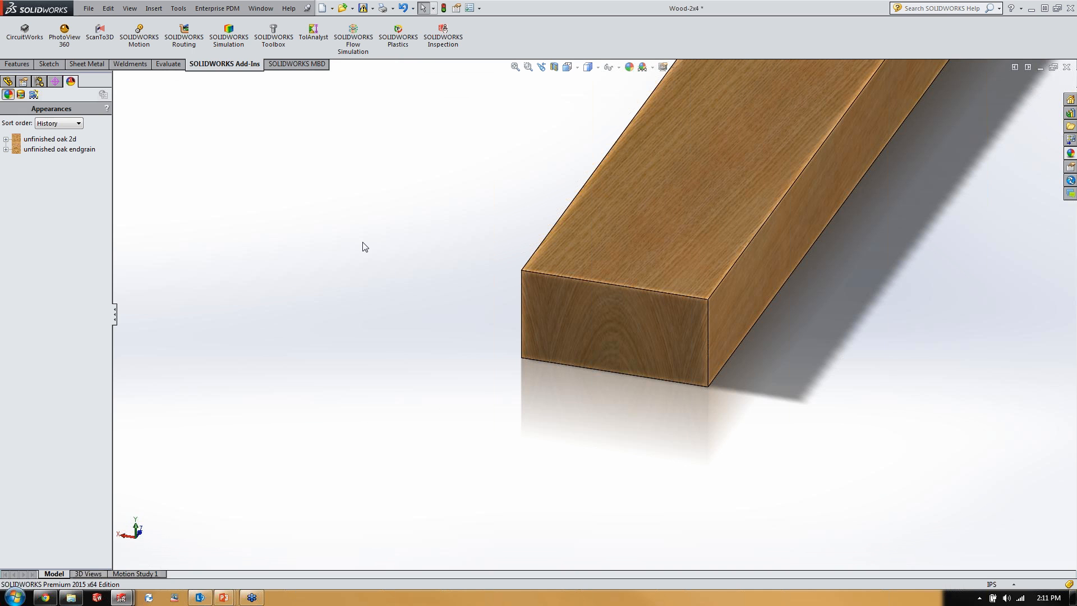
- Switch to the !cylinder assembly, collapse and reopen its display pane, and examine the component appearances there
key(ctrl+Tab)
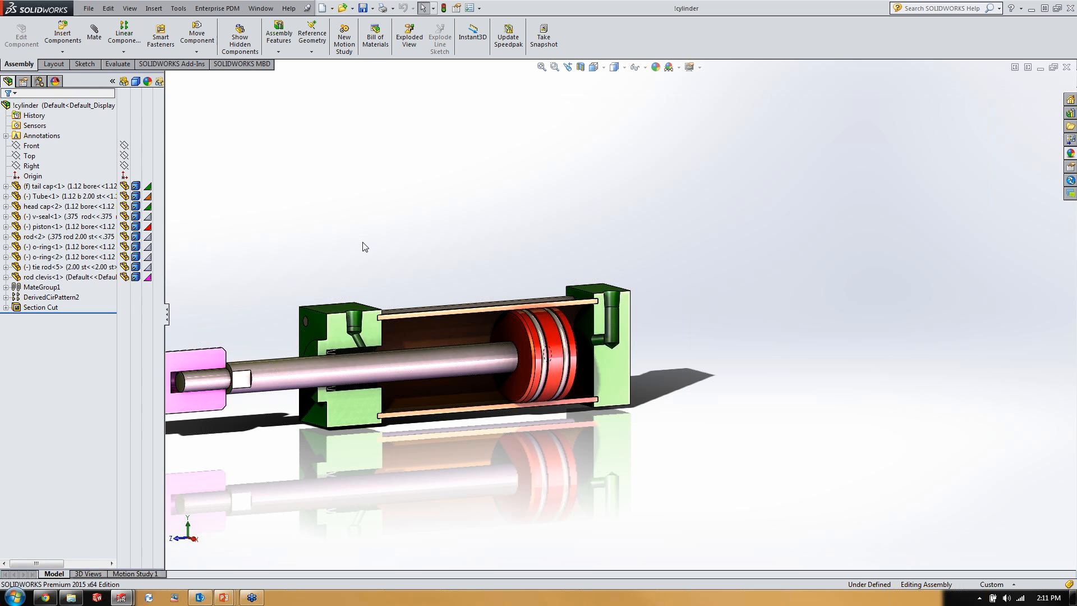
key(f)
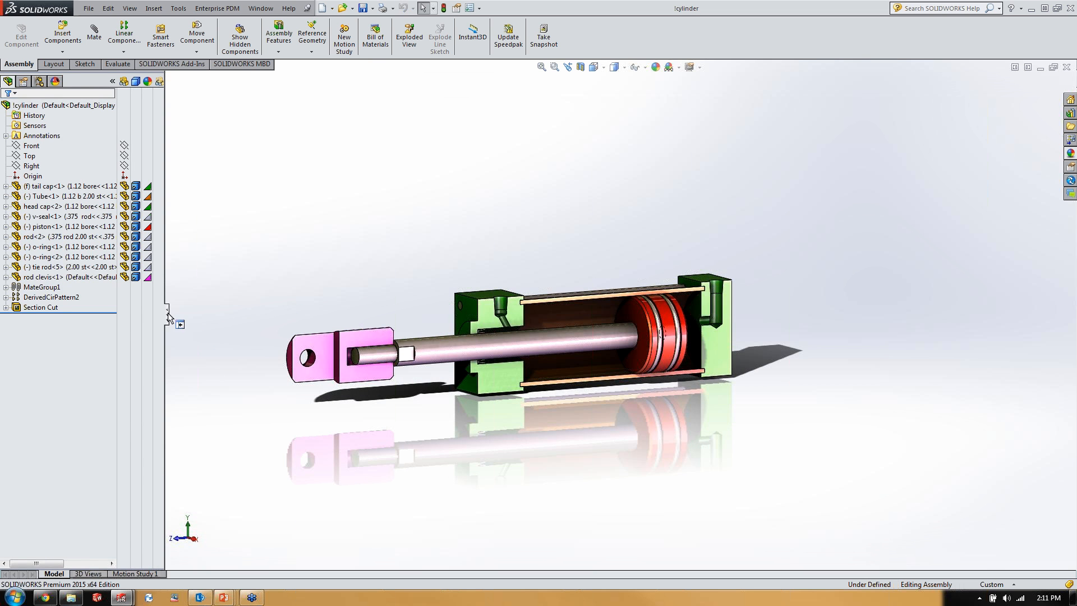
click(112, 83)
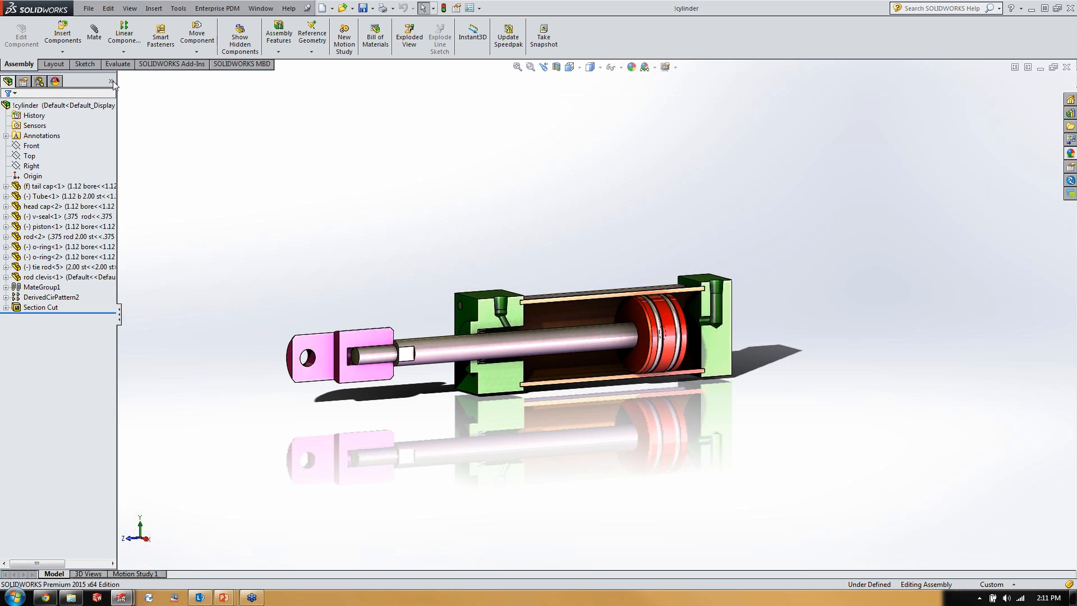
click(111, 82)
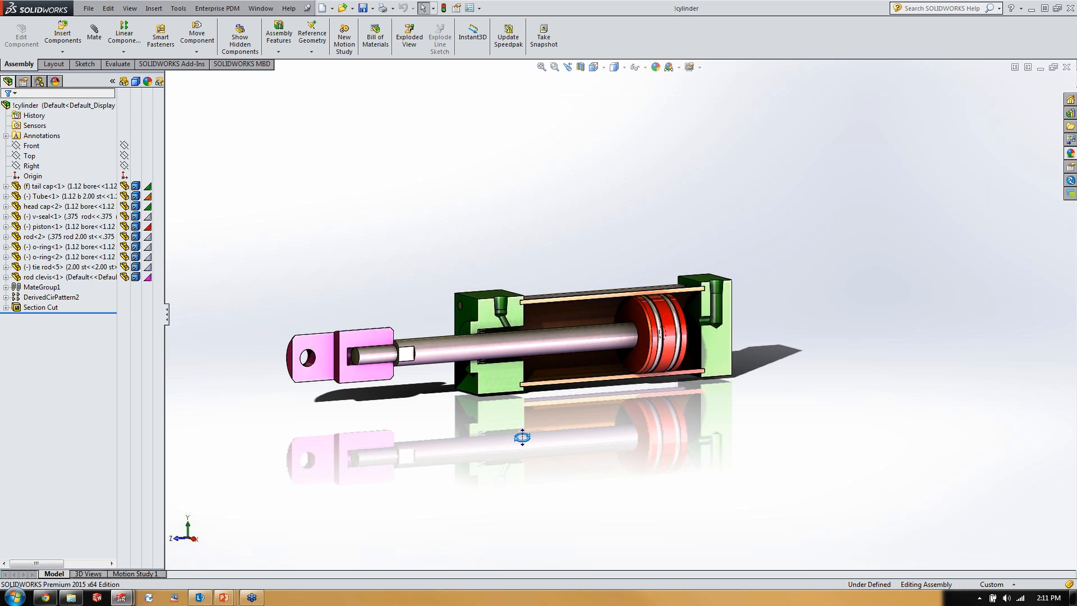
scroll(591, 343, down, 3)
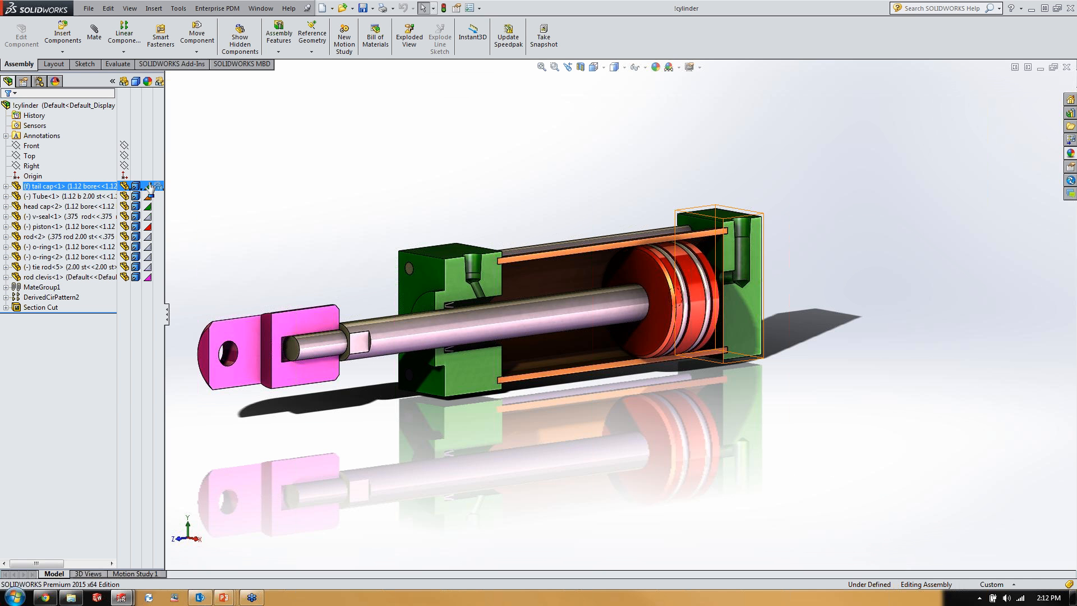
click(141, 286)
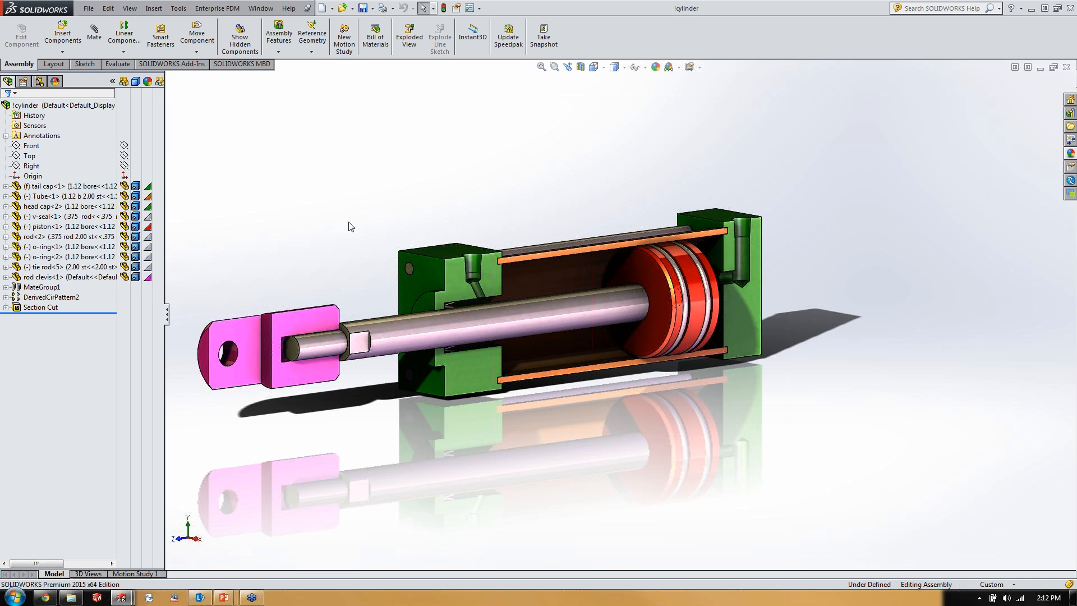
- Open the head cap part from the cylinder assembly in its own window
middle_drag(349, 222, 389, 274)
click(430, 279)
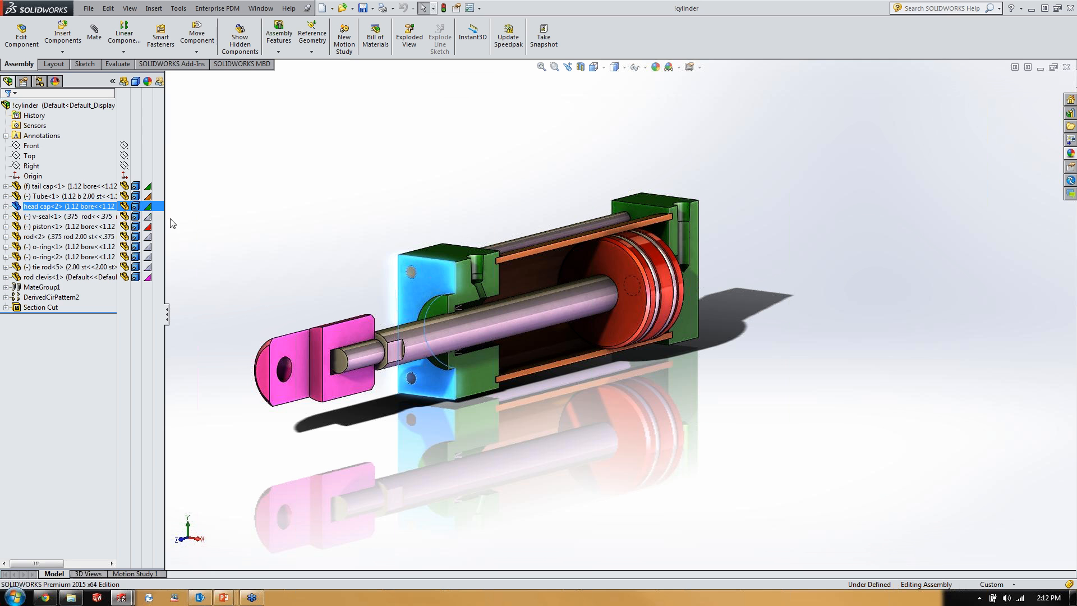
click(470, 221)
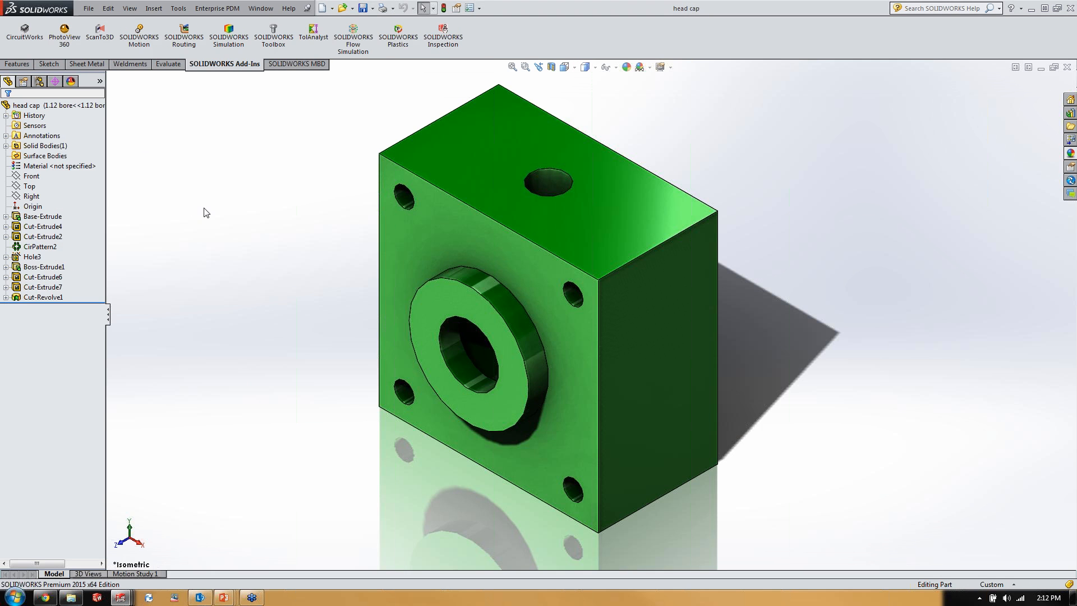
- Change the head cap part's color appearance to black
click(55, 82)
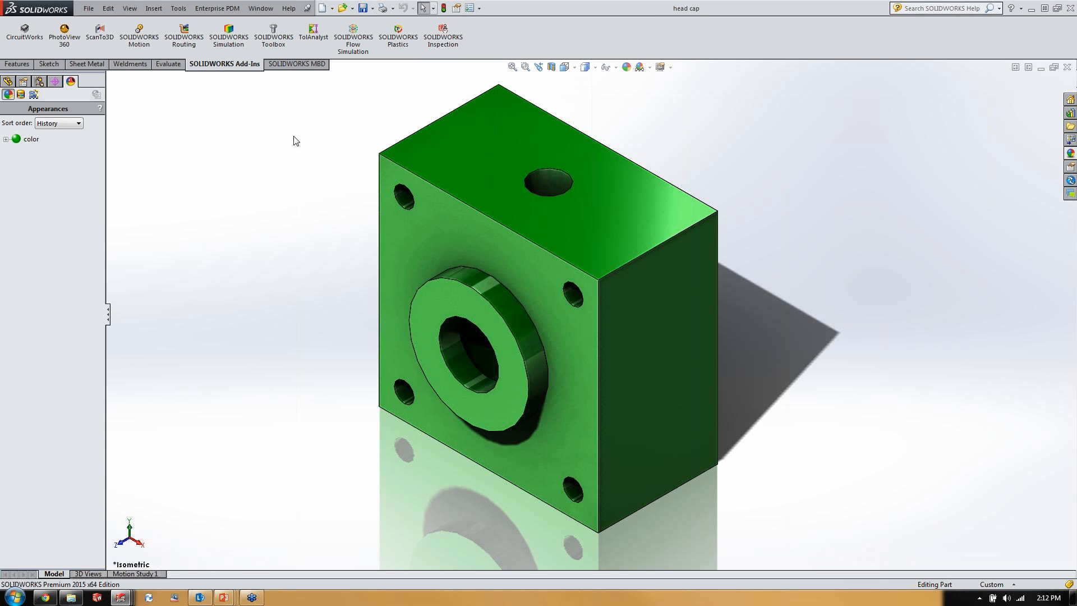
key(ctrl+Tab)
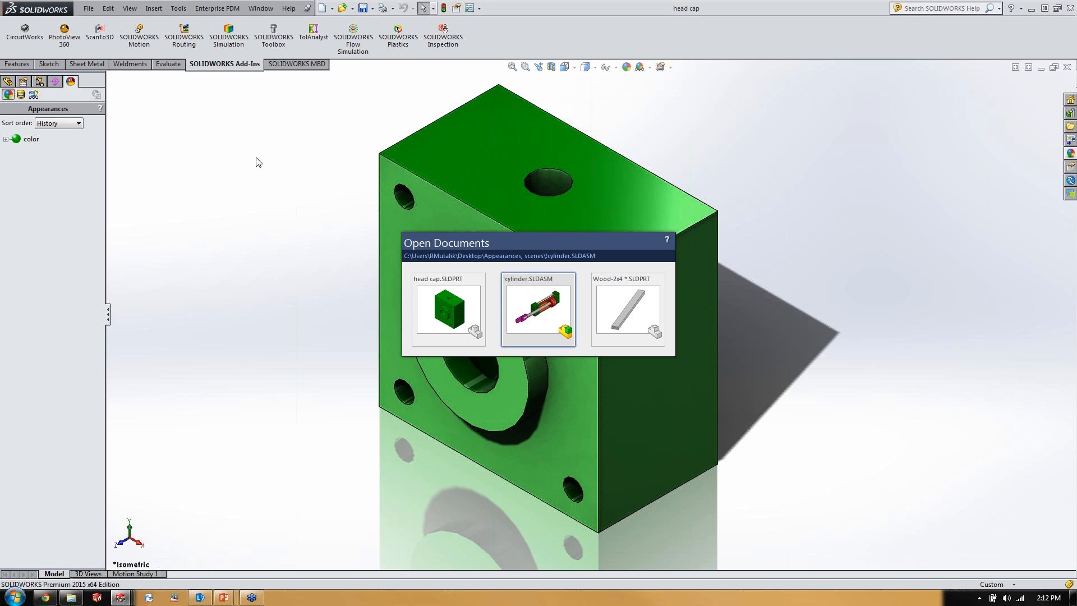
key(ctrl+Tab)
key(ctrl+Tab)
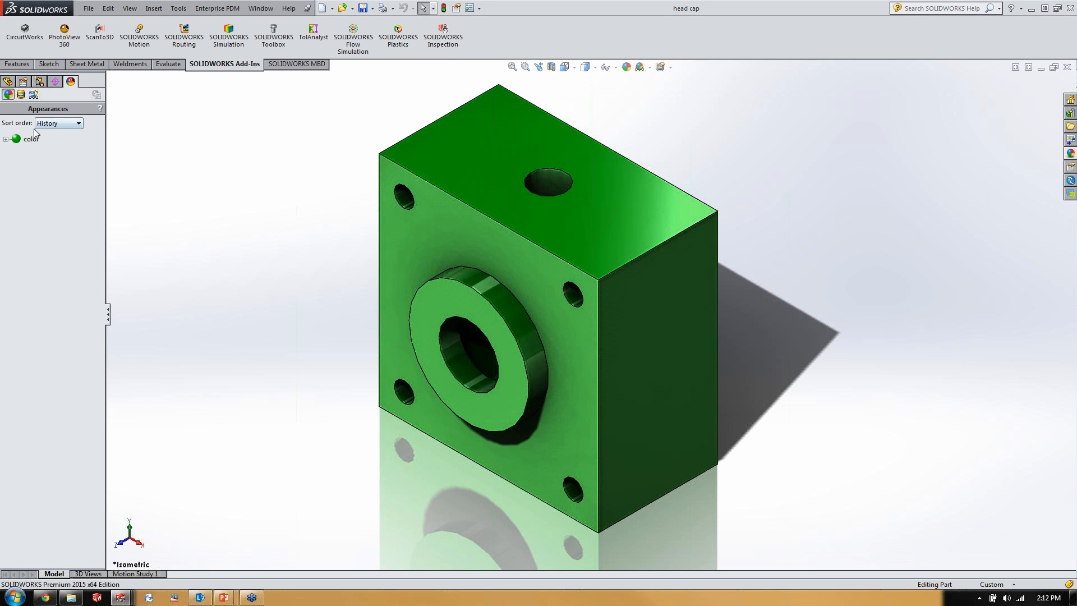
double_click(32, 138)
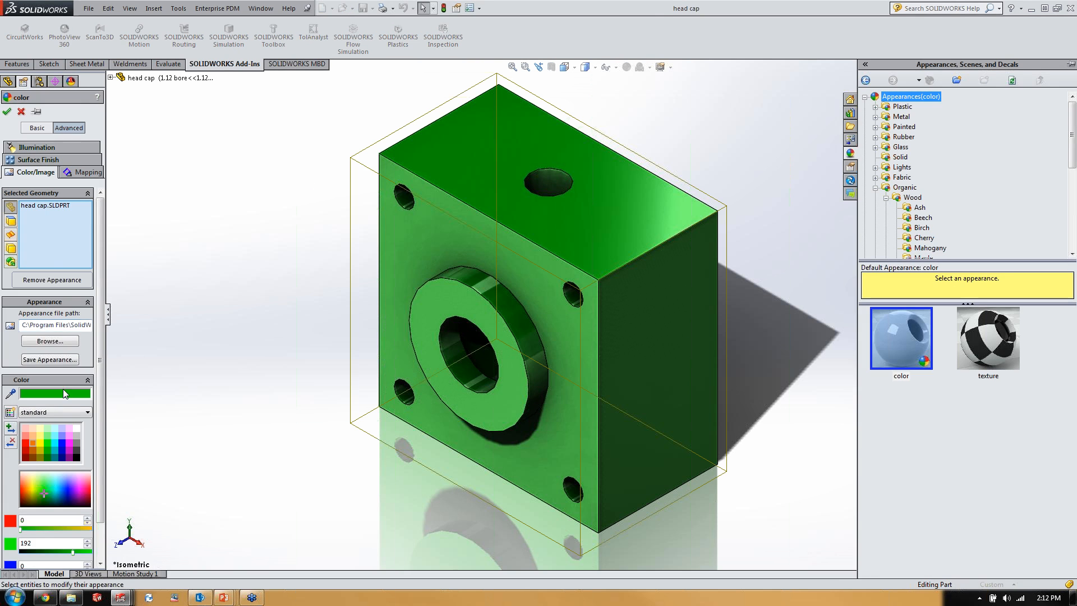
click(76, 457)
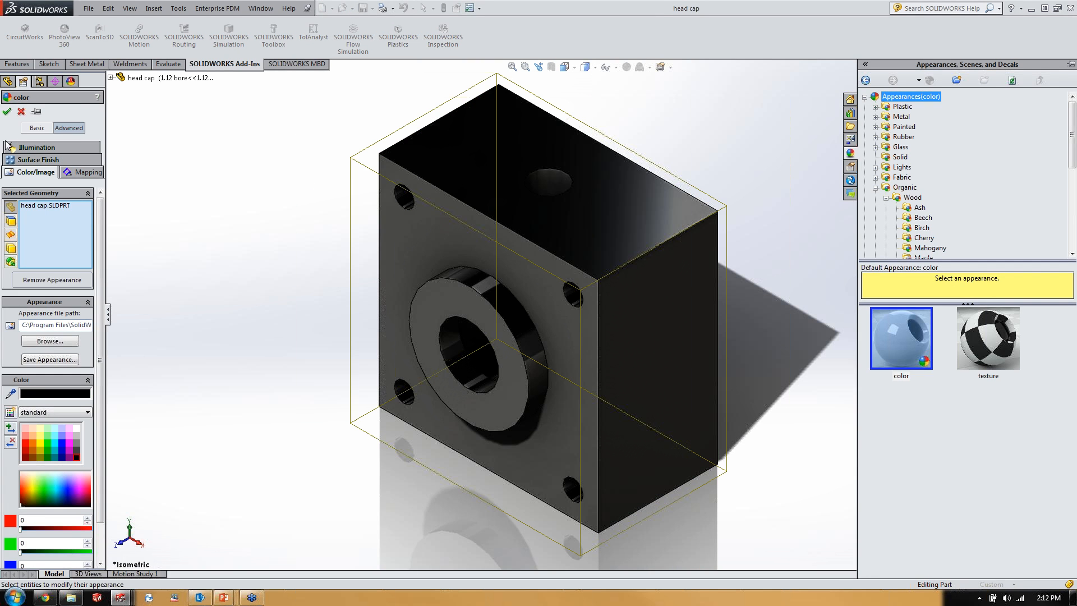
click(6, 111)
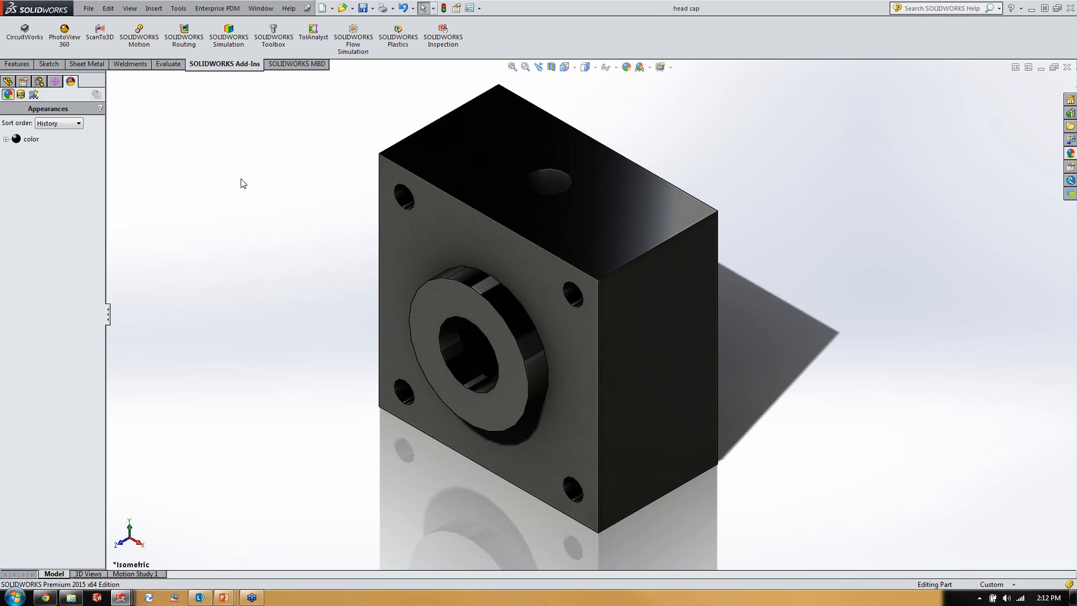
- Switch to the !cylinder assembly and override the head cap's appearance with red at component level
key(ctrl+Tab)
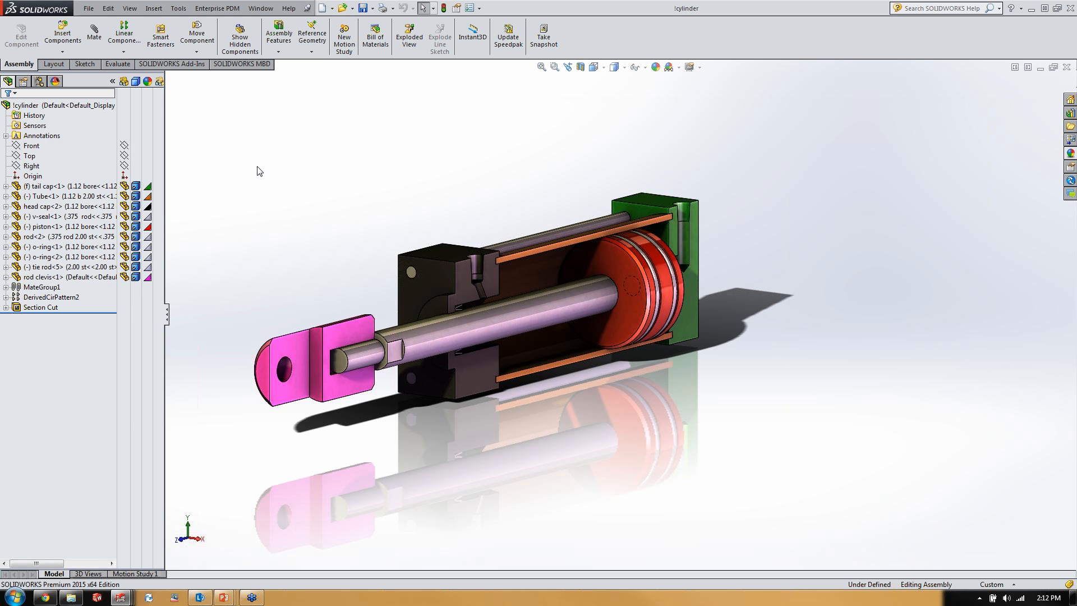
click(435, 275)
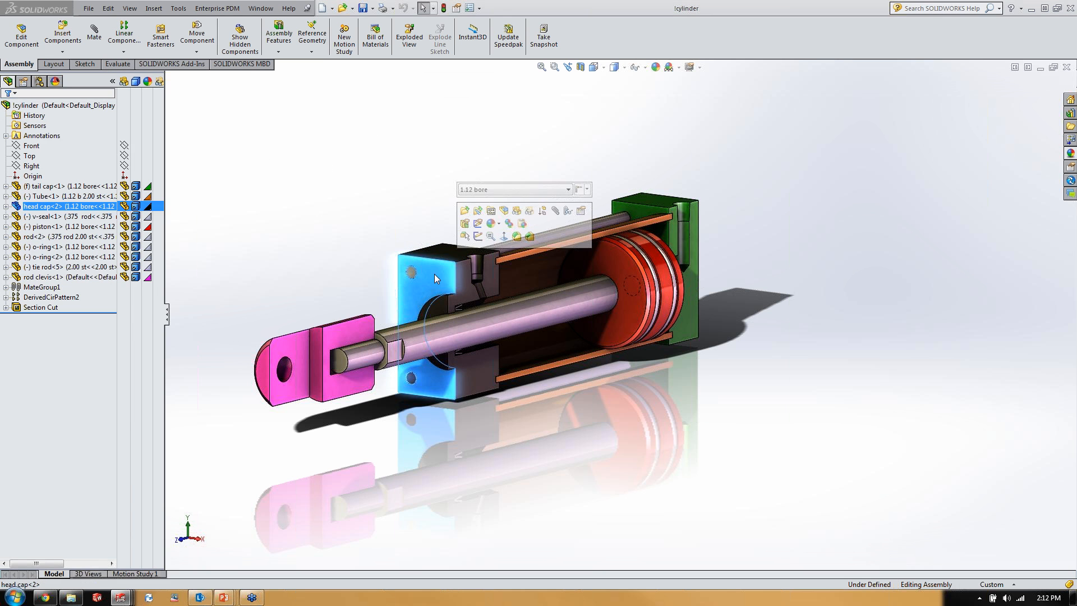
click(493, 224)
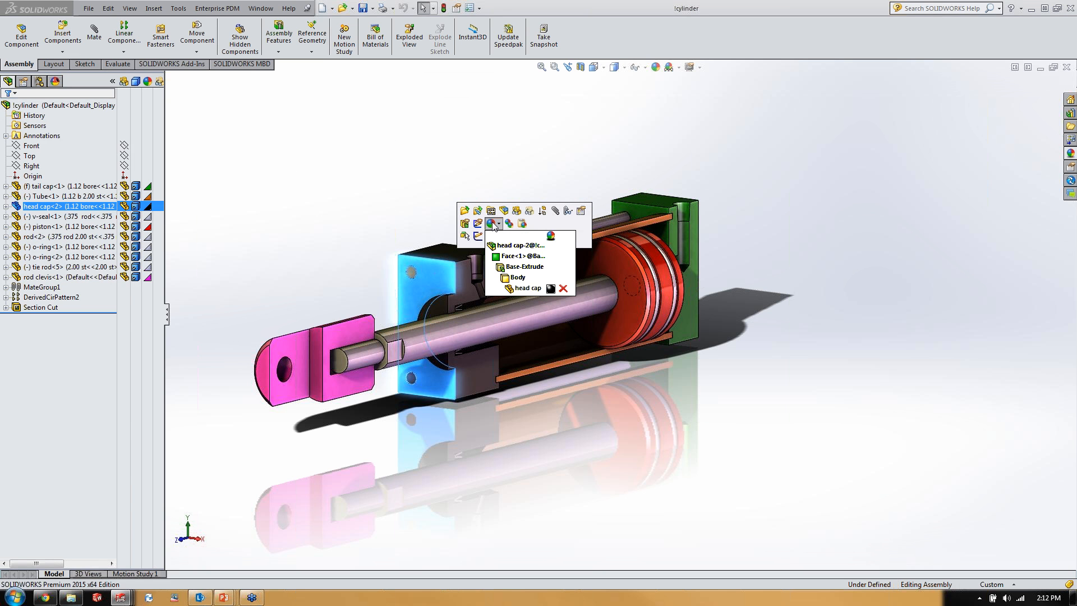
click(552, 289)
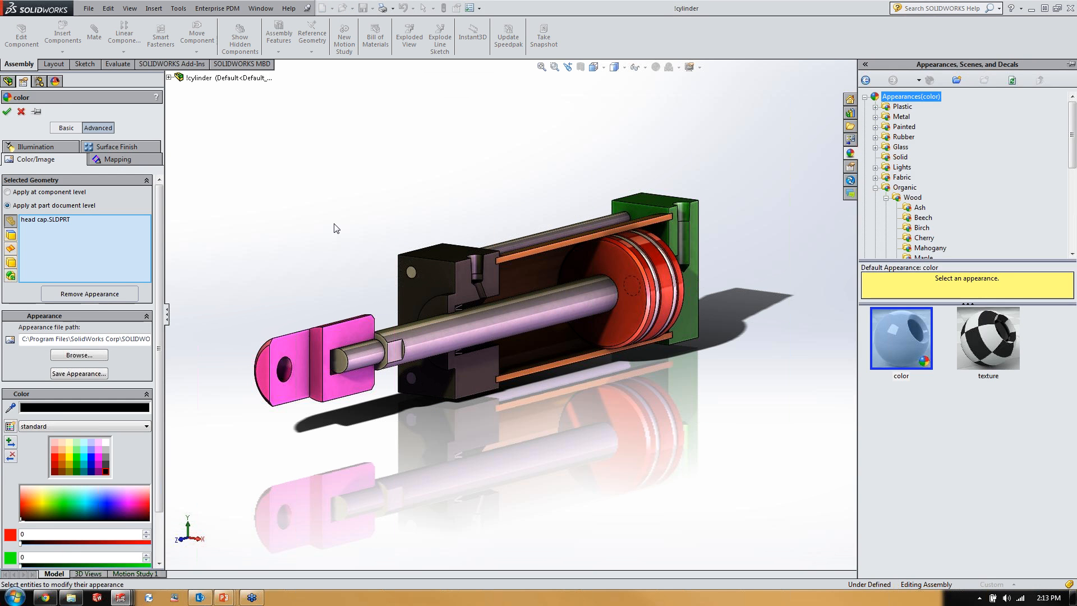
click(7, 192)
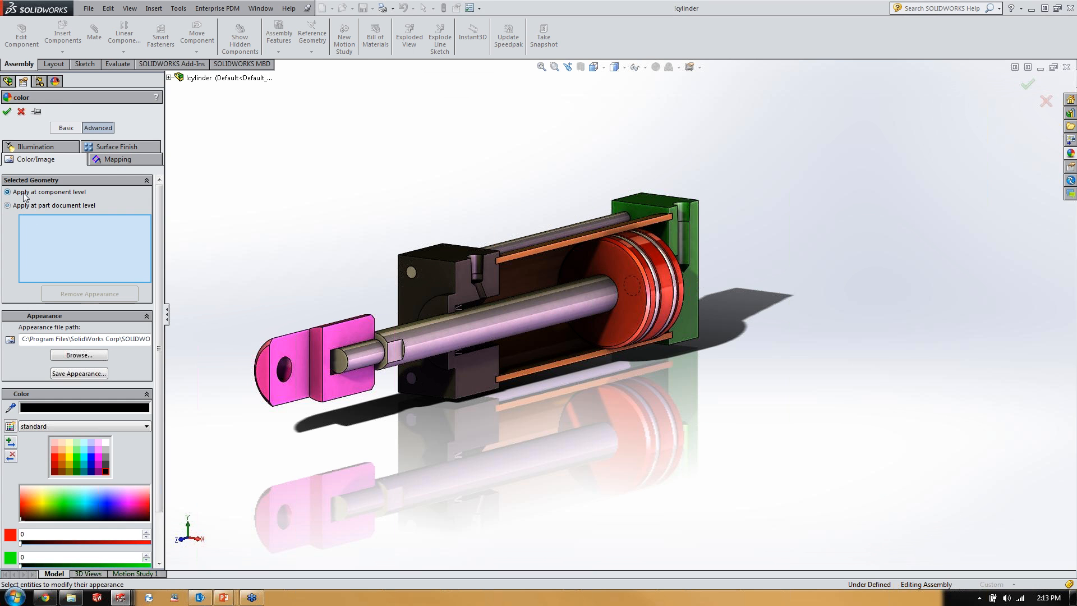
click(76, 463)
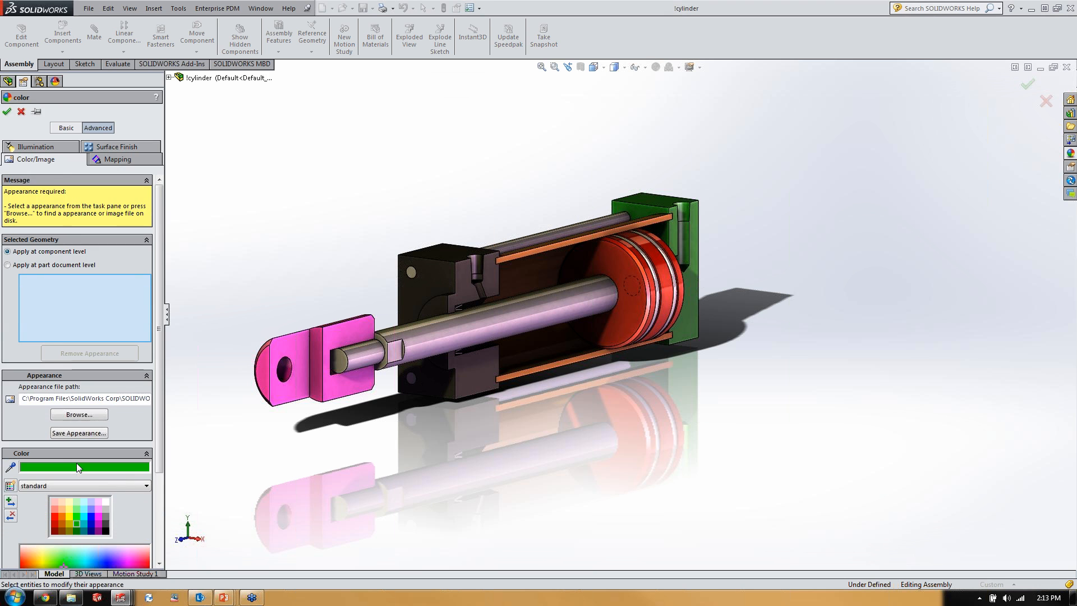
click(425, 282)
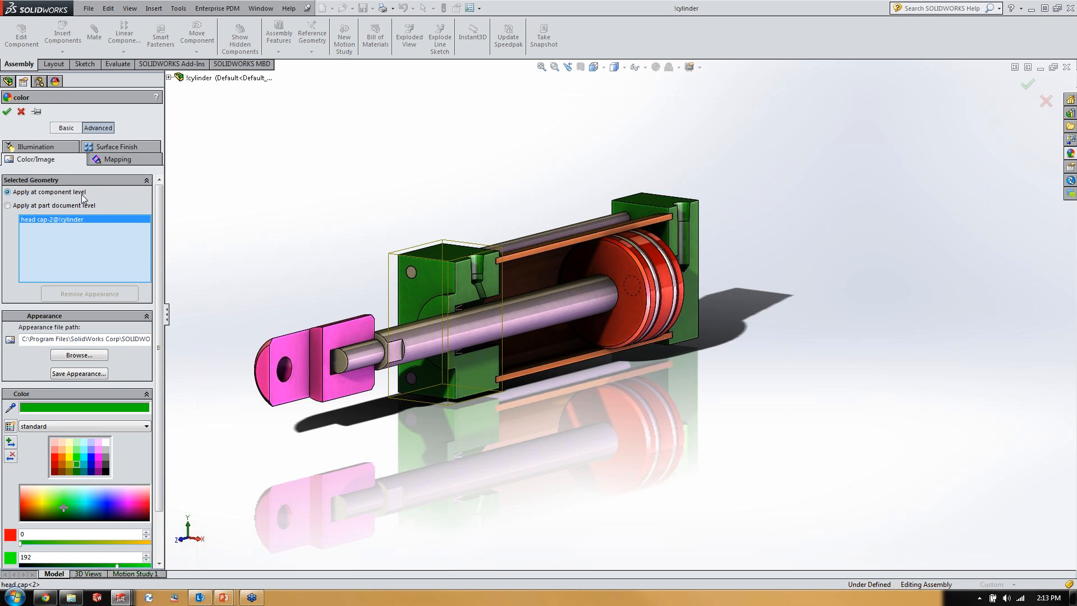
click(55, 455)
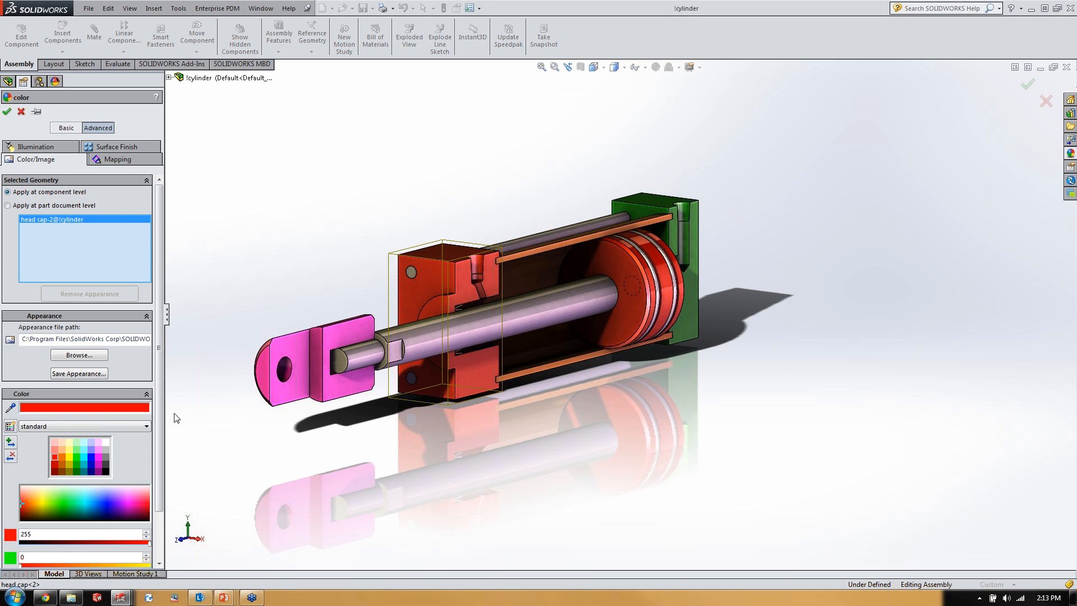
click(6, 111)
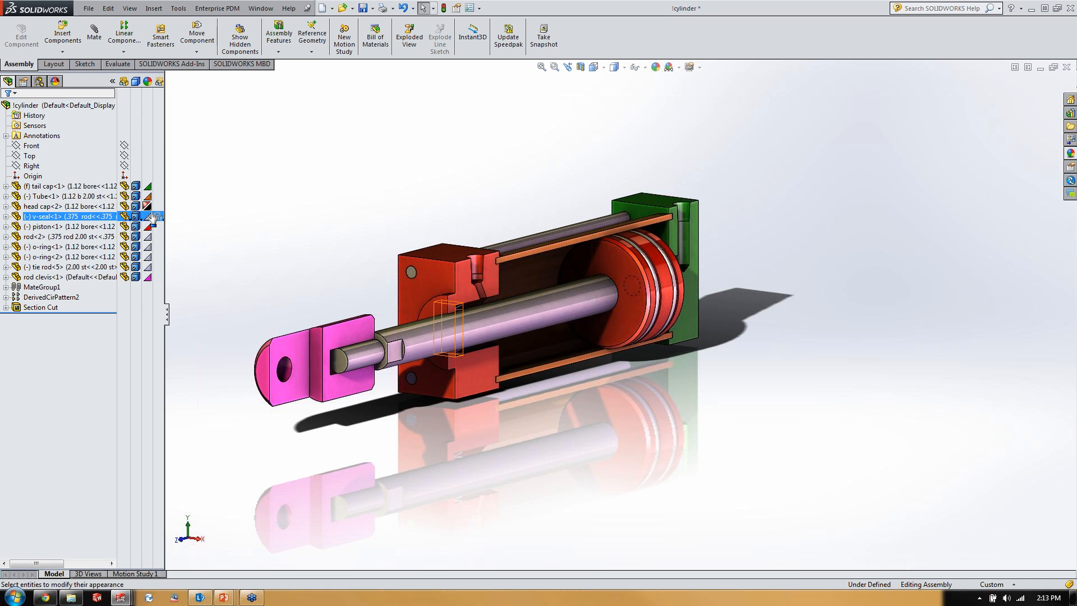
- Compare the head cap's appearance in its own part window with its appearance in the !cylinder assembly
mouse_move(150, 209)
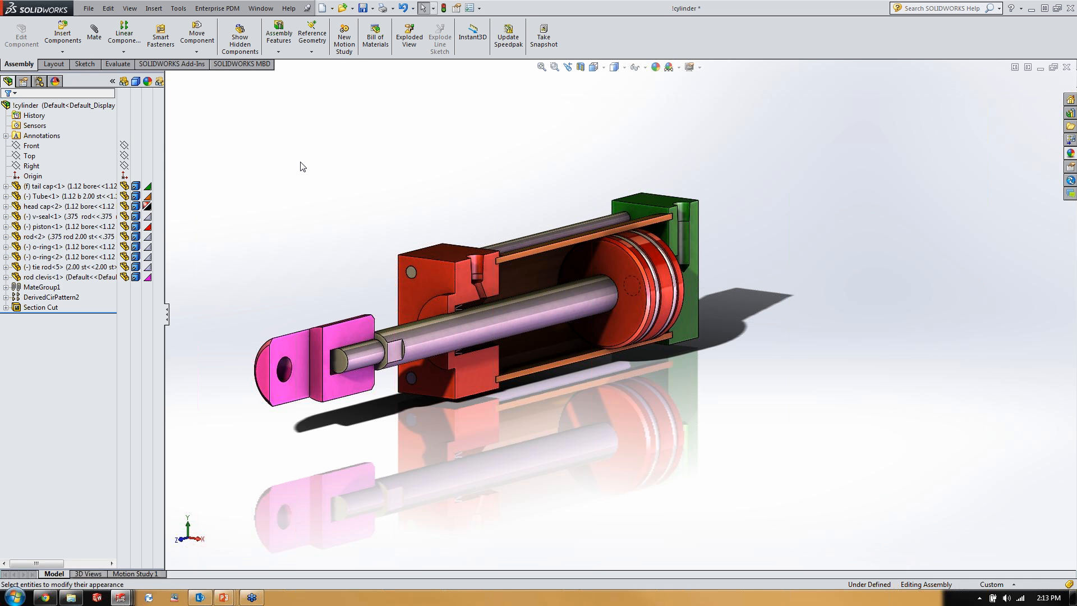
key(ctrl+Tab)
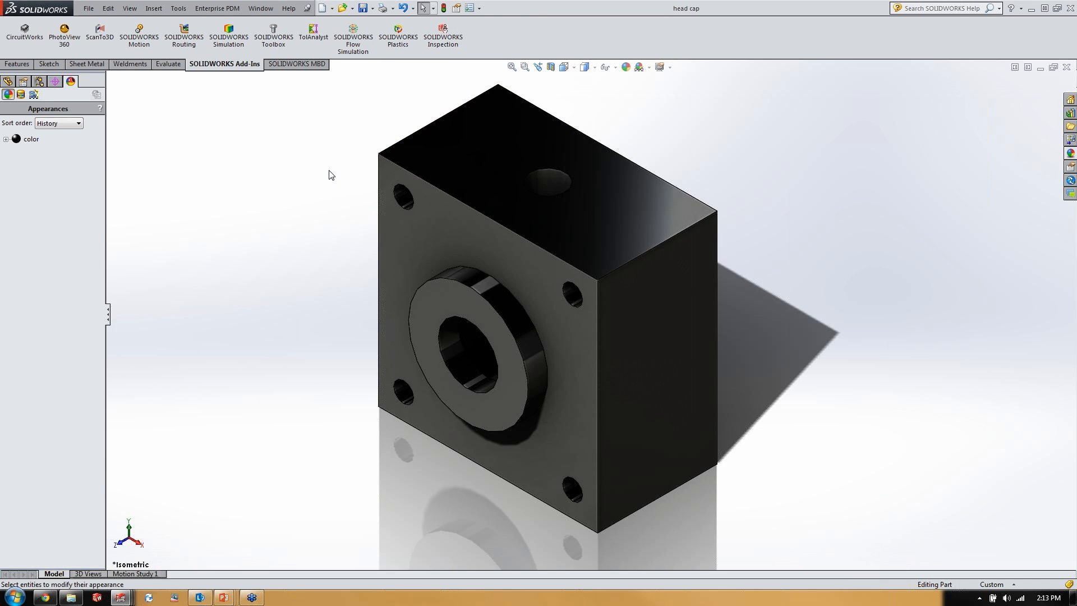
key(ctrl+Tab)
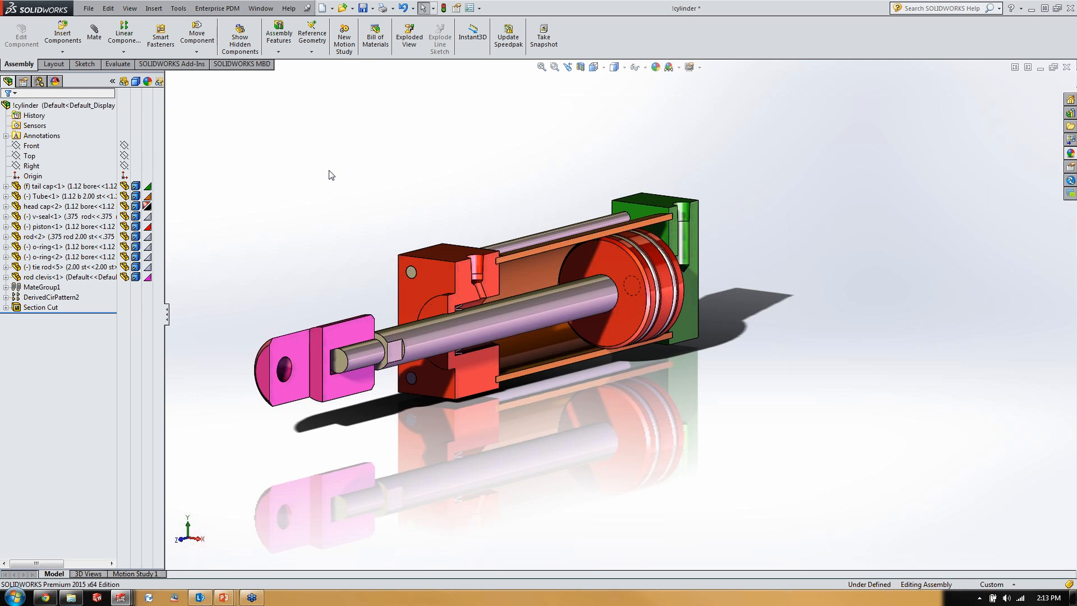
- Apply a medium gray color appearance to the entire !cylinder assembly from the top-level assembly item
click(143, 105)
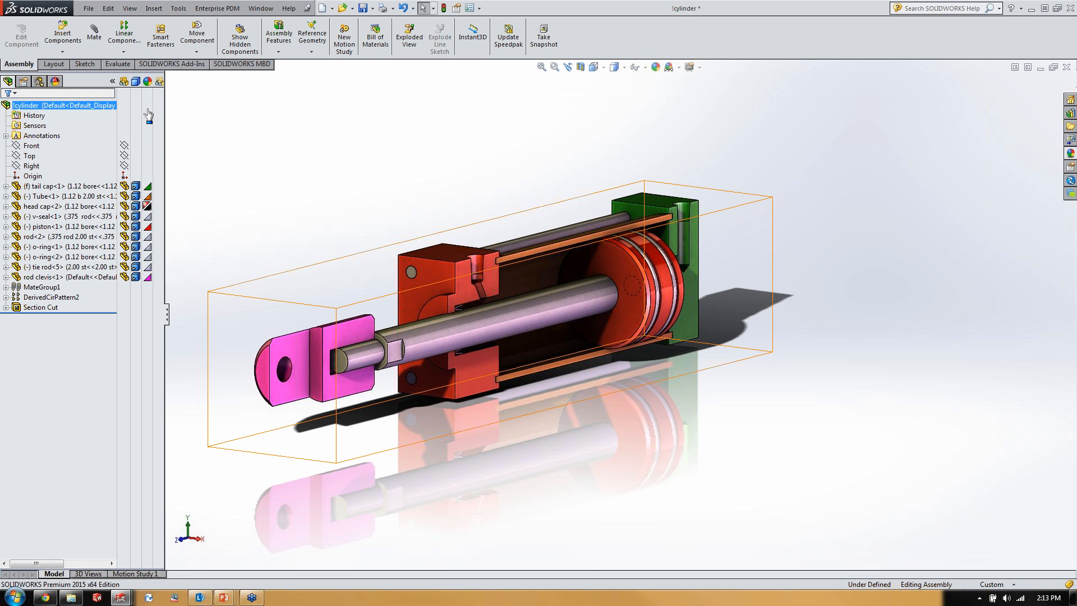
click(148, 107)
click(233, 88)
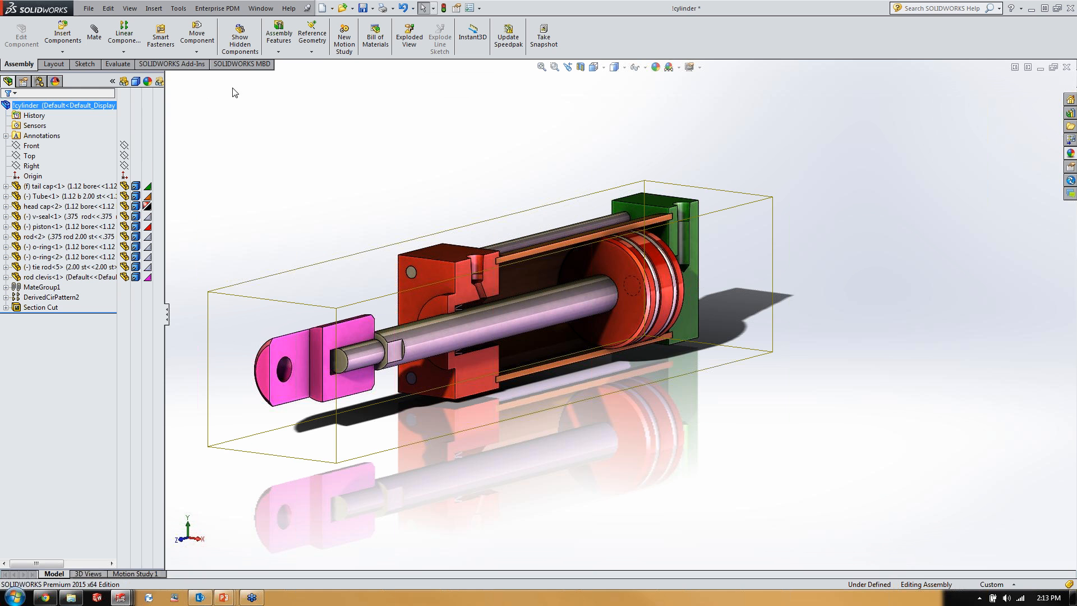
click(148, 108)
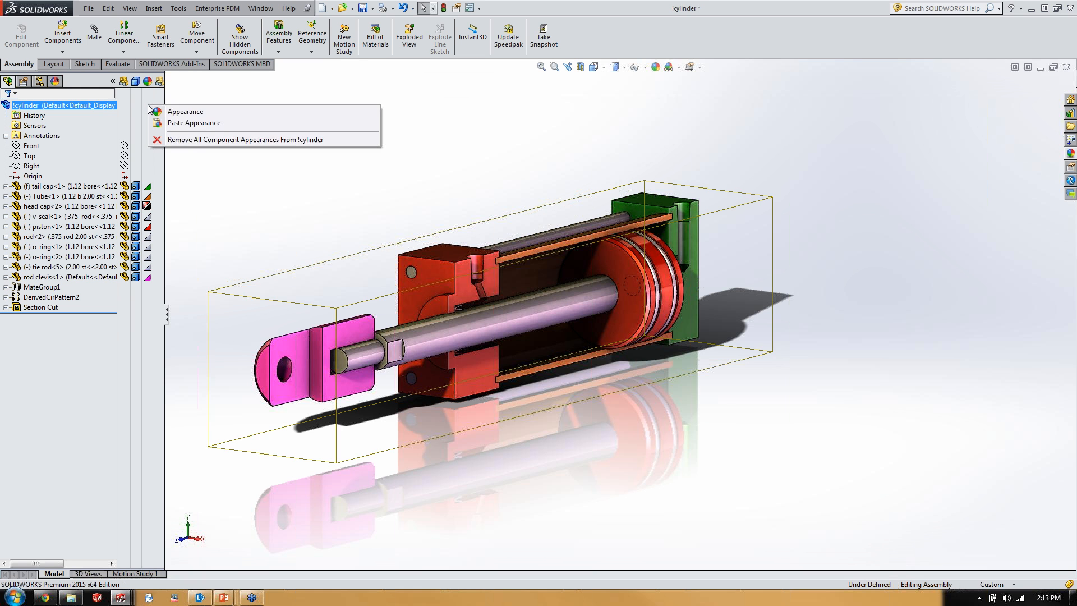
click(179, 114)
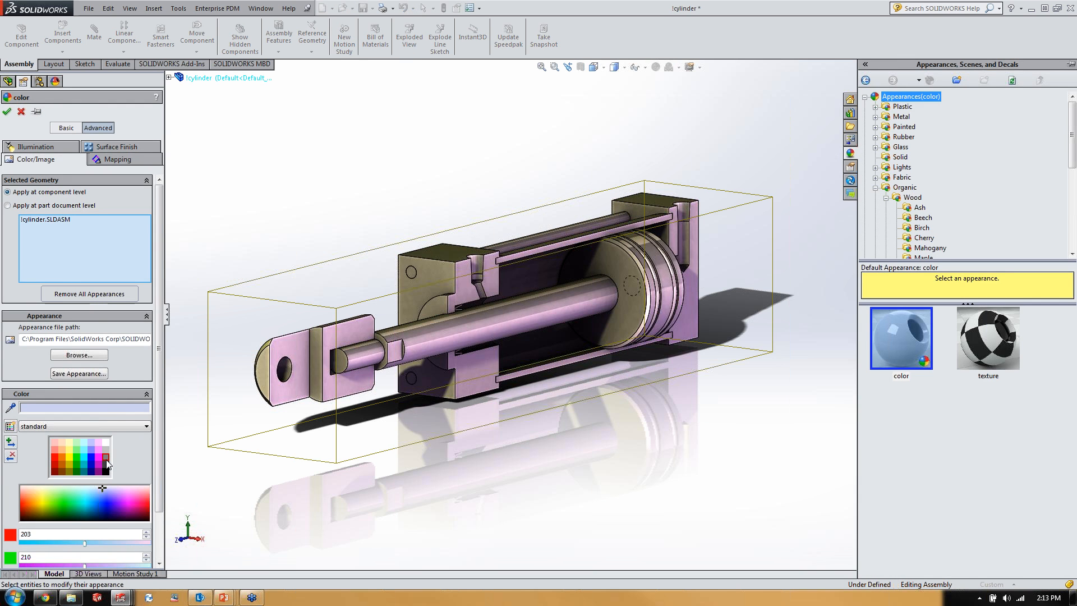
click(106, 458)
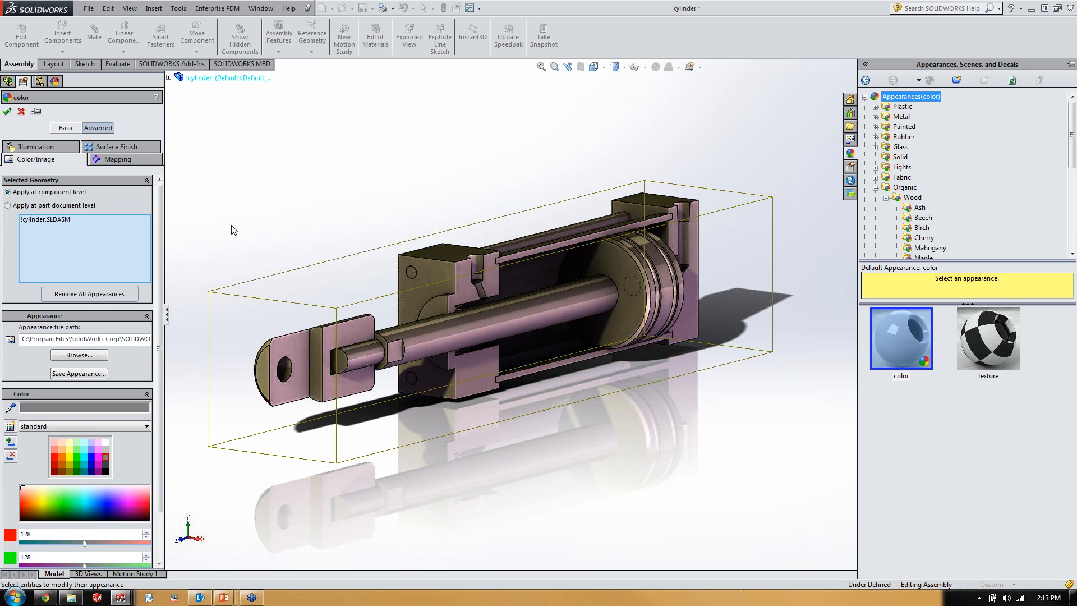
click(7, 112)
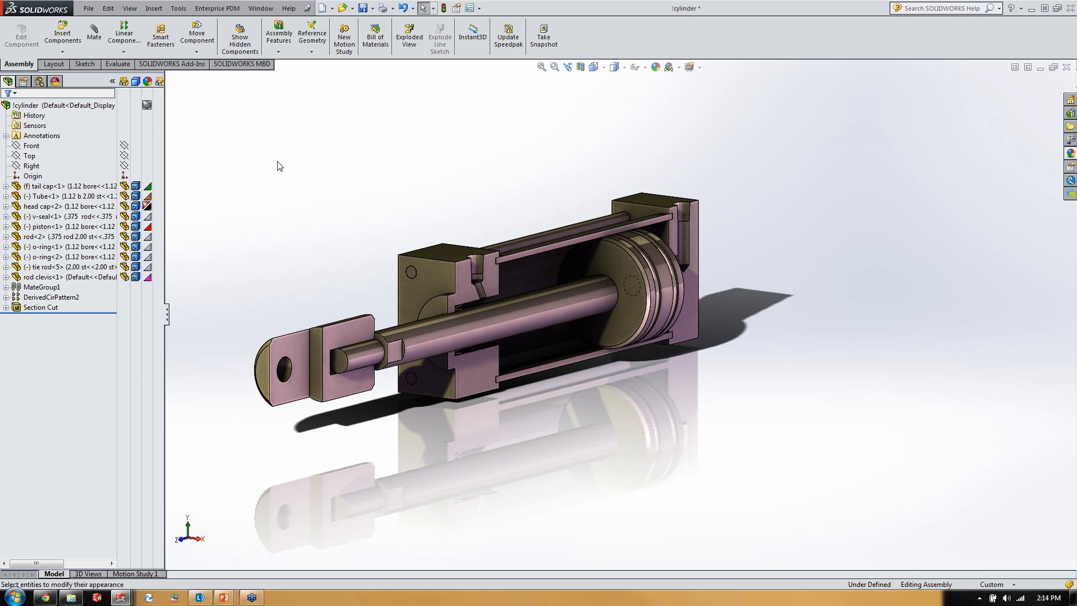
- List the assembly's appearances in alphabetical order, and return the list to Hierarchy order
click(59, 85)
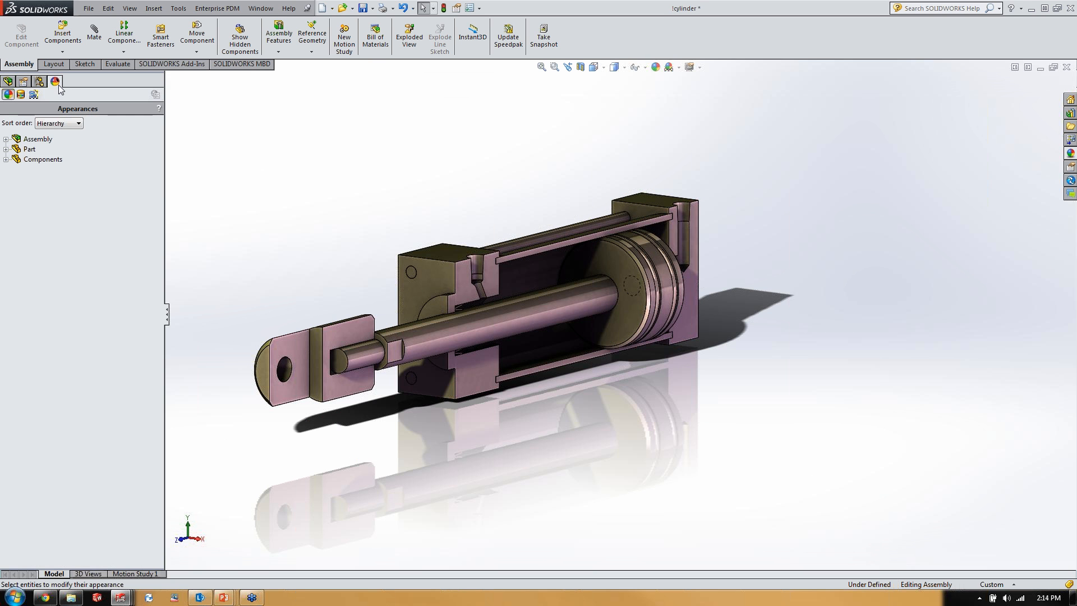
click(73, 123)
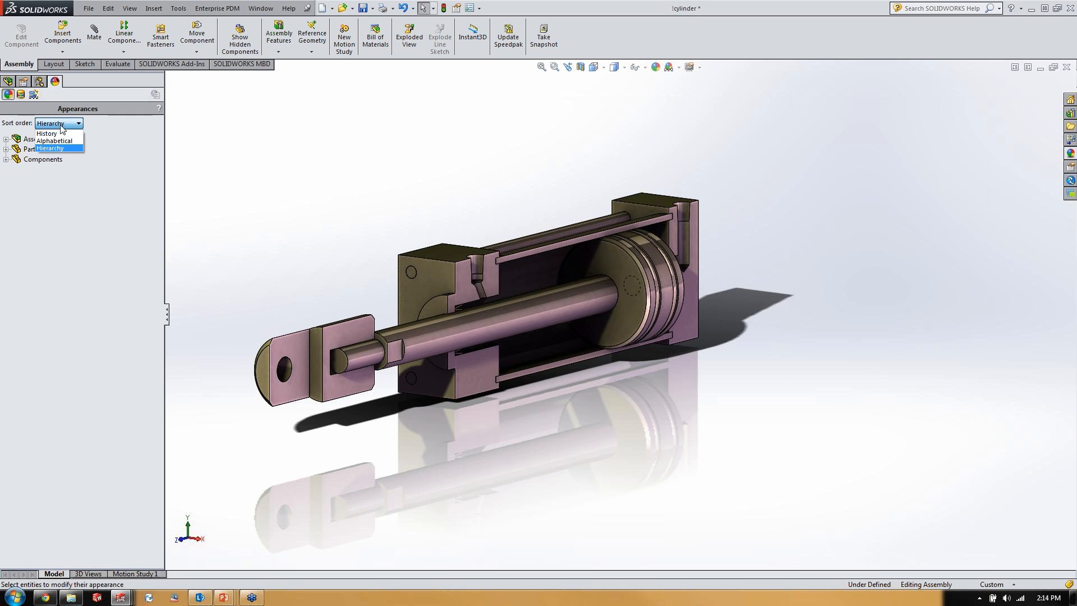
click(58, 141)
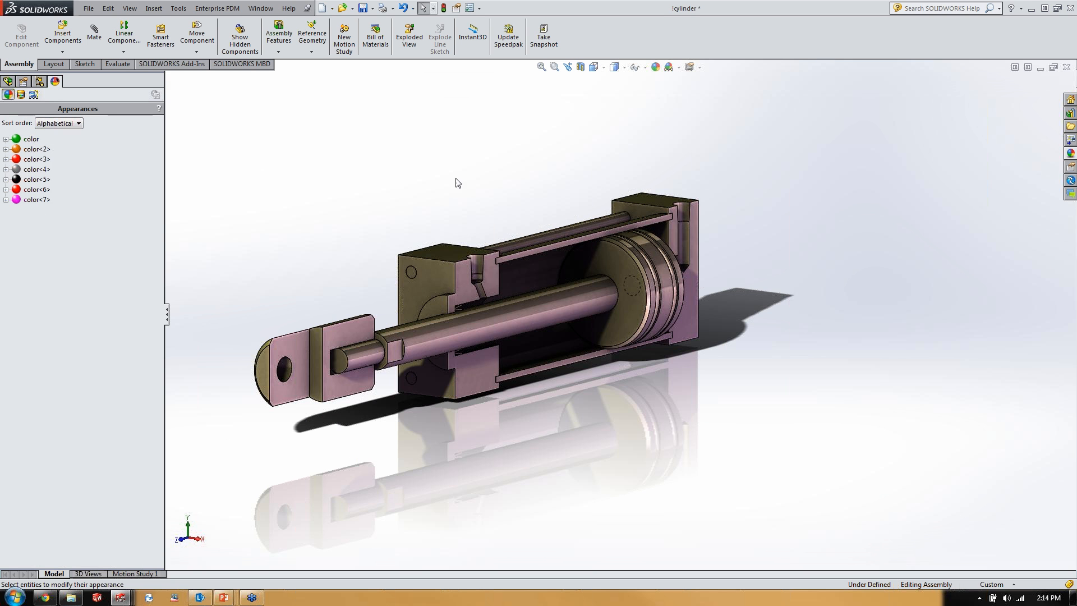
click(77, 123)
click(66, 147)
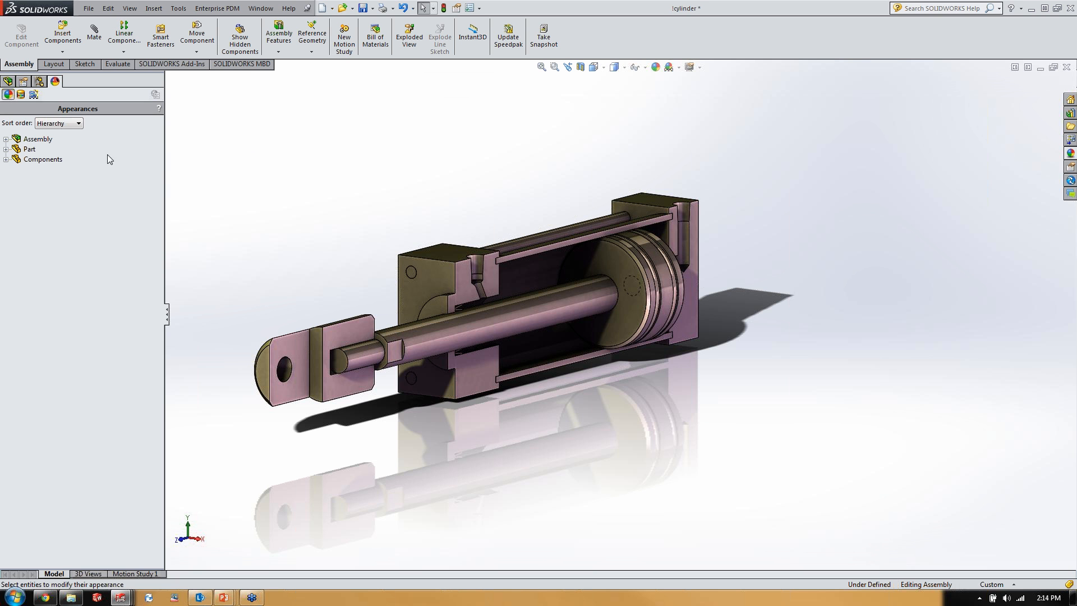
- Expand the Assembly and Part appearance groups and examine the colors assigned at each level
click(23, 139)
click(6, 139)
click(41, 150)
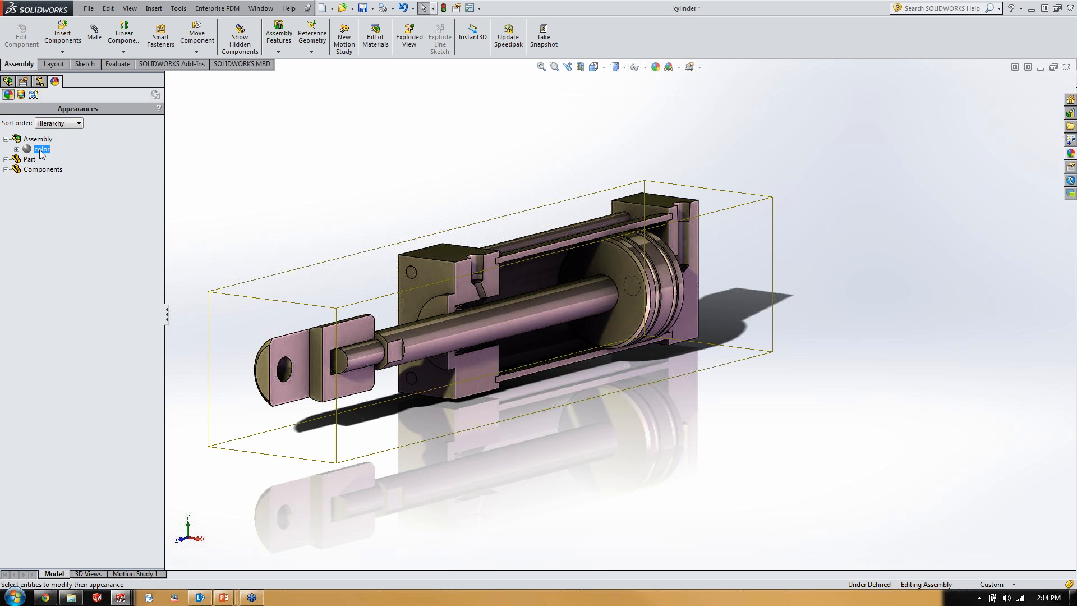
click(7, 159)
mouse_move(57, 174)
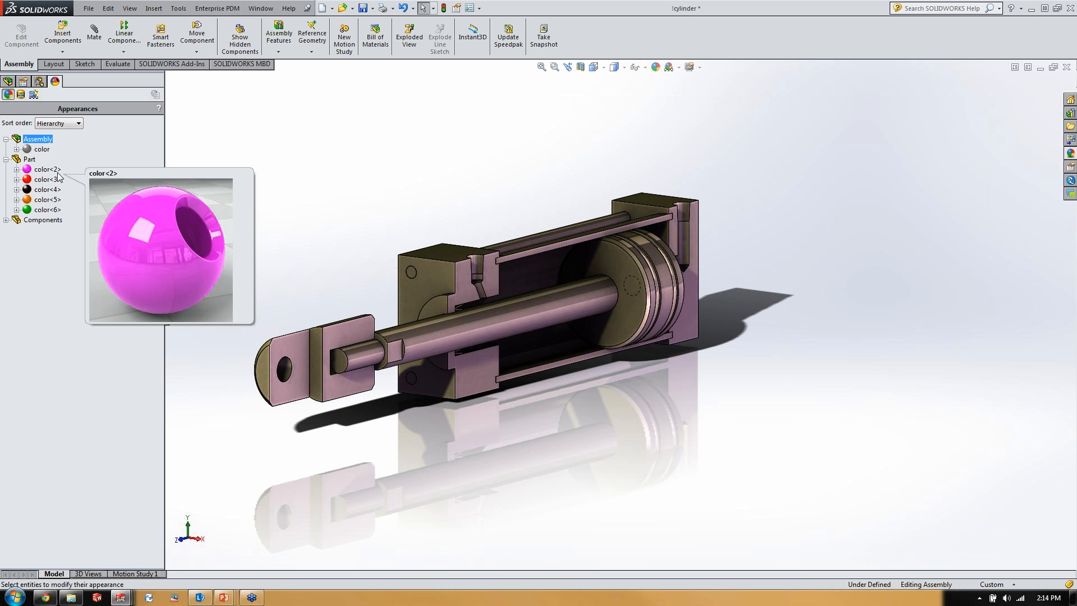
mouse_move(47, 211)
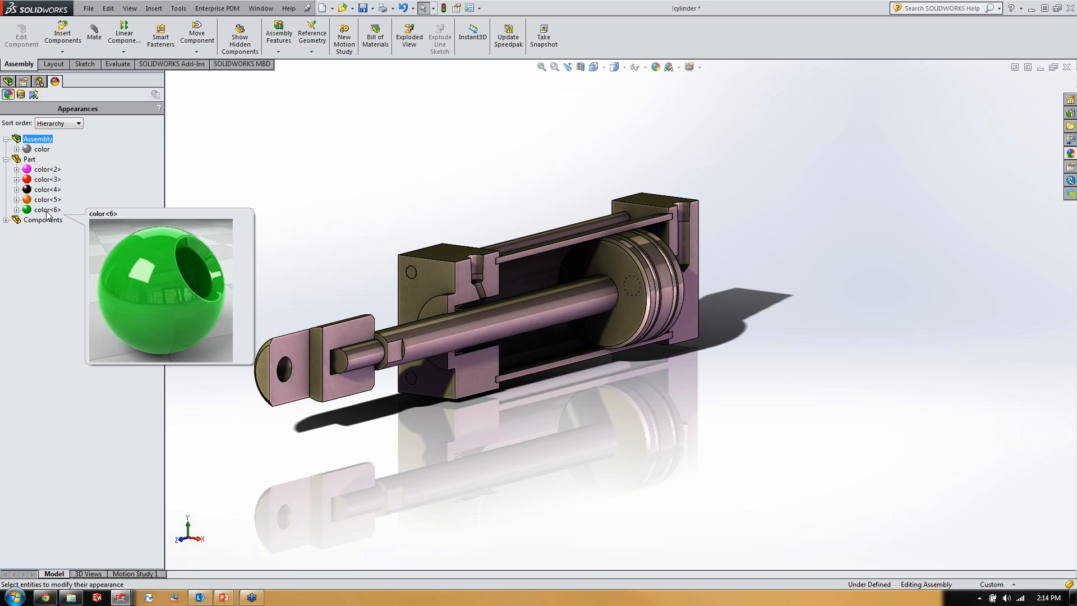
- Remove the gray color appearance from the assembly level
click(39, 149)
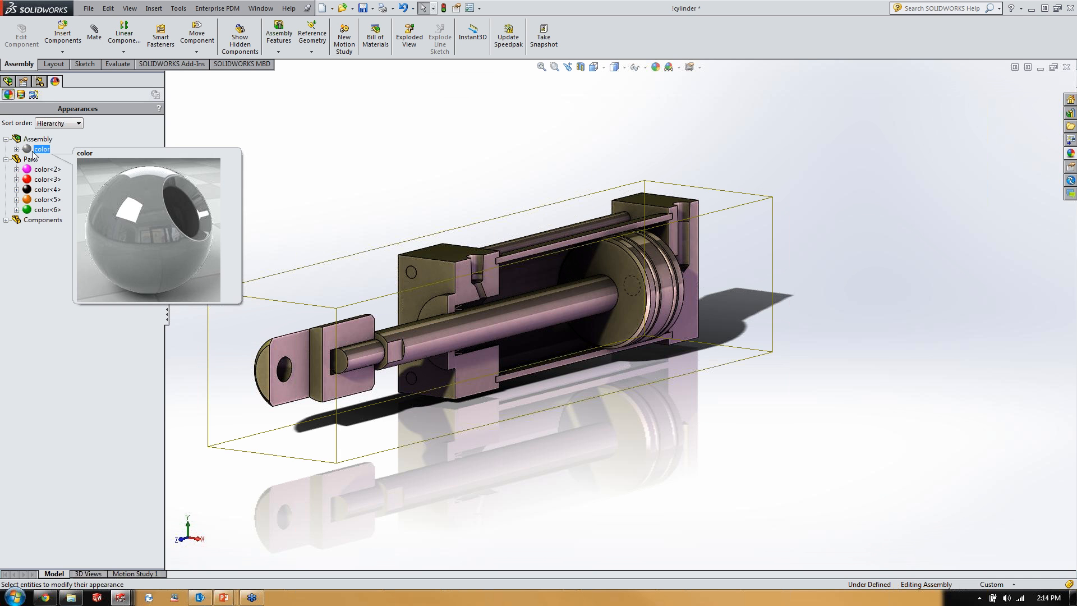
right_click(37, 152)
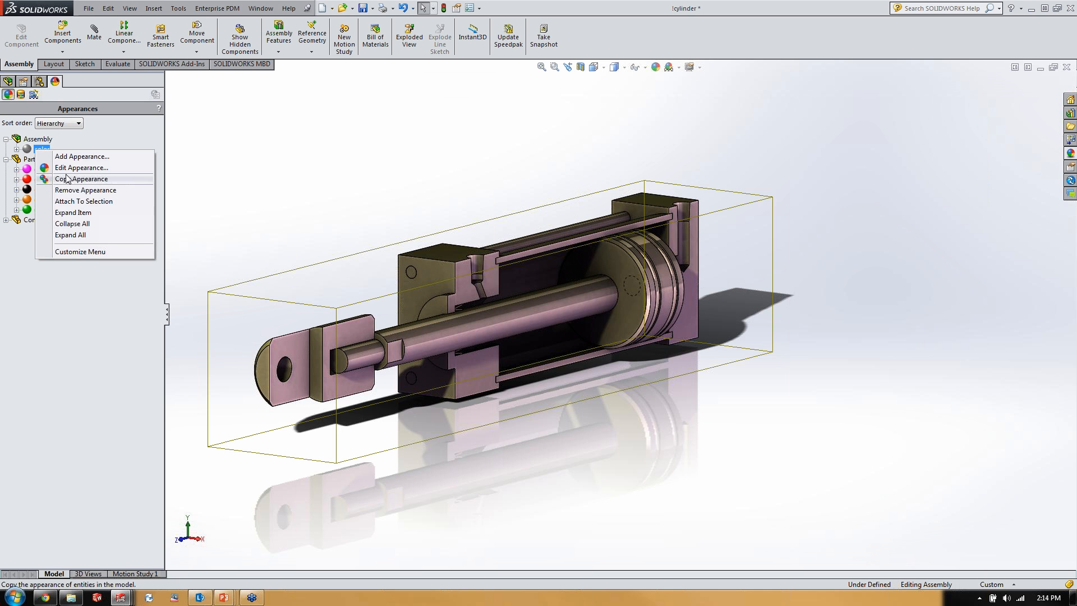
click(109, 190)
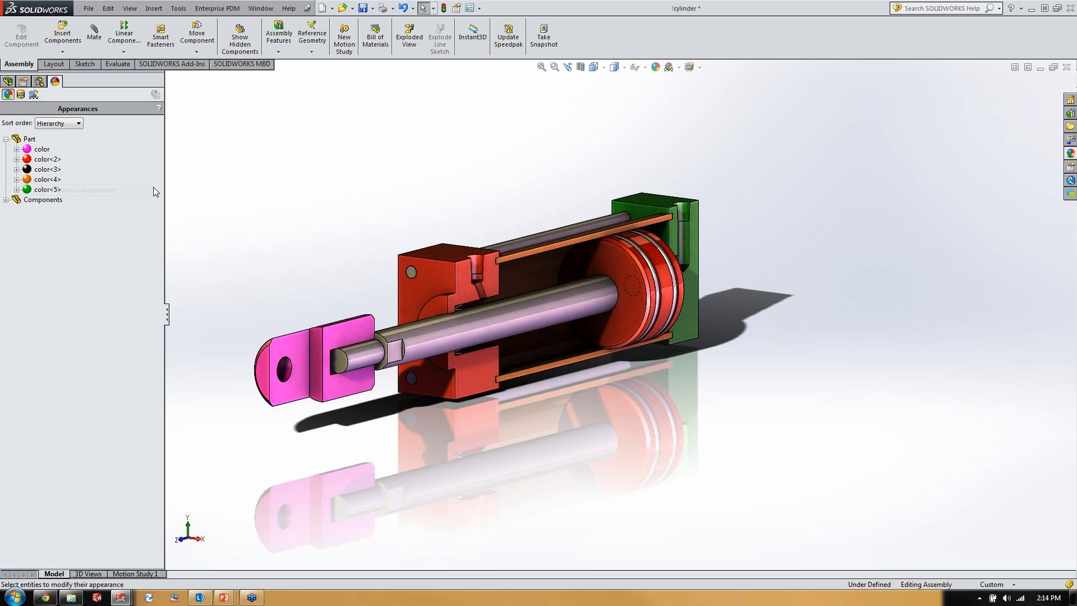
- Expand the Components appearance group and highlight the component that uses its red color
mouse_move(40, 151)
click(6, 200)
click(37, 212)
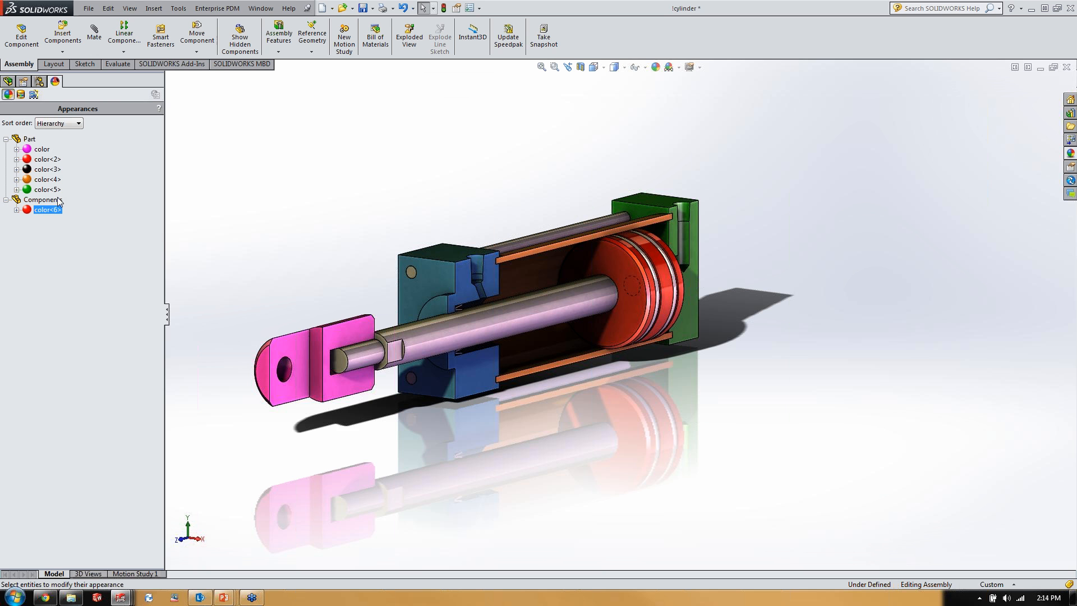
- Close the cylinder assembly, the head cap part and the Wood-2x4 part
mouse_move(48, 216)
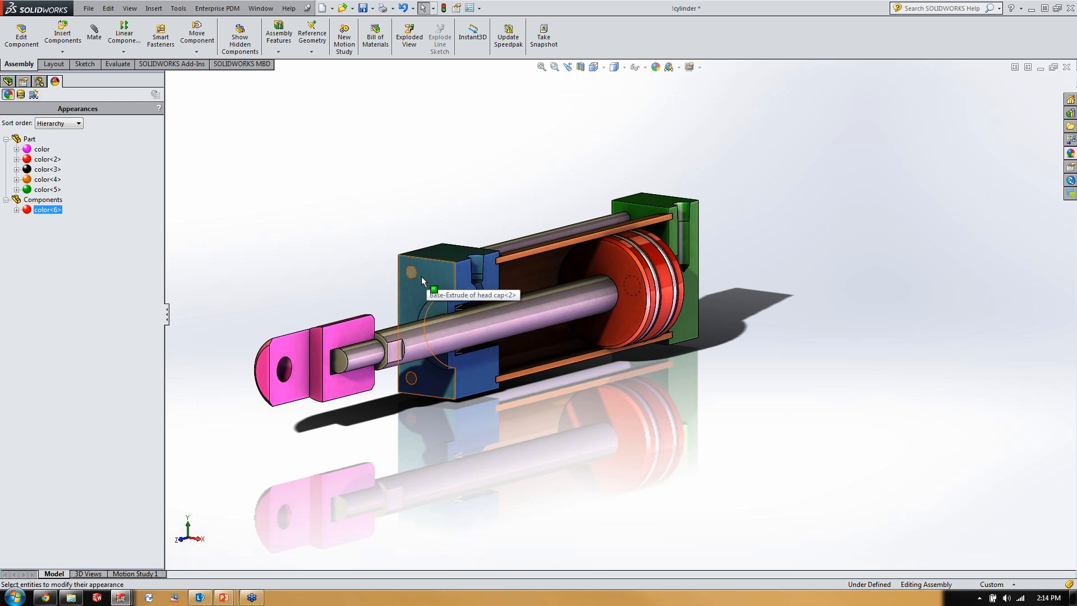
click(380, 231)
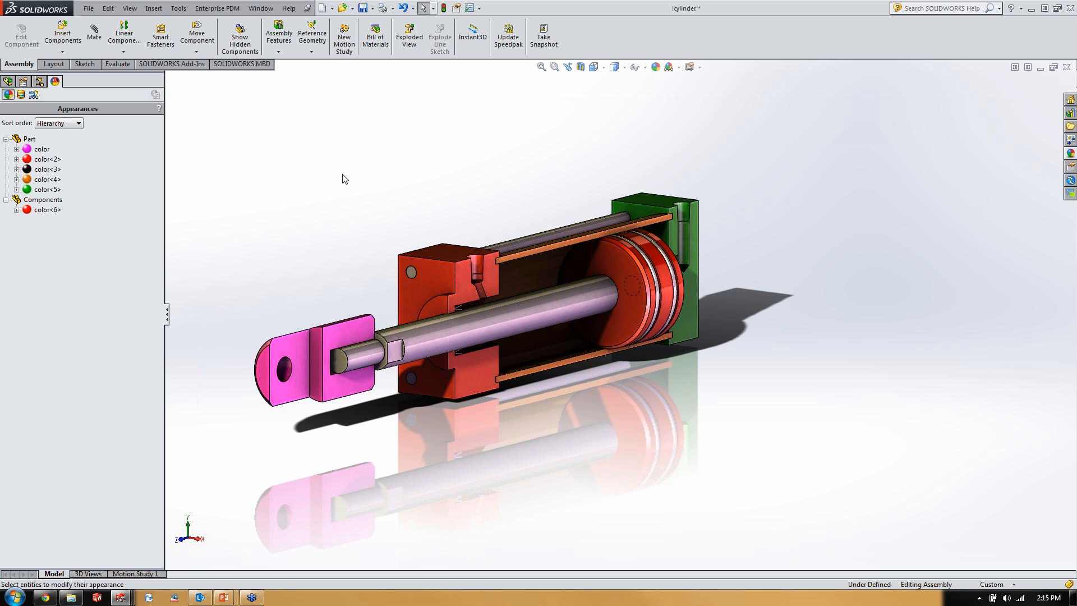
click(1069, 72)
click(503, 318)
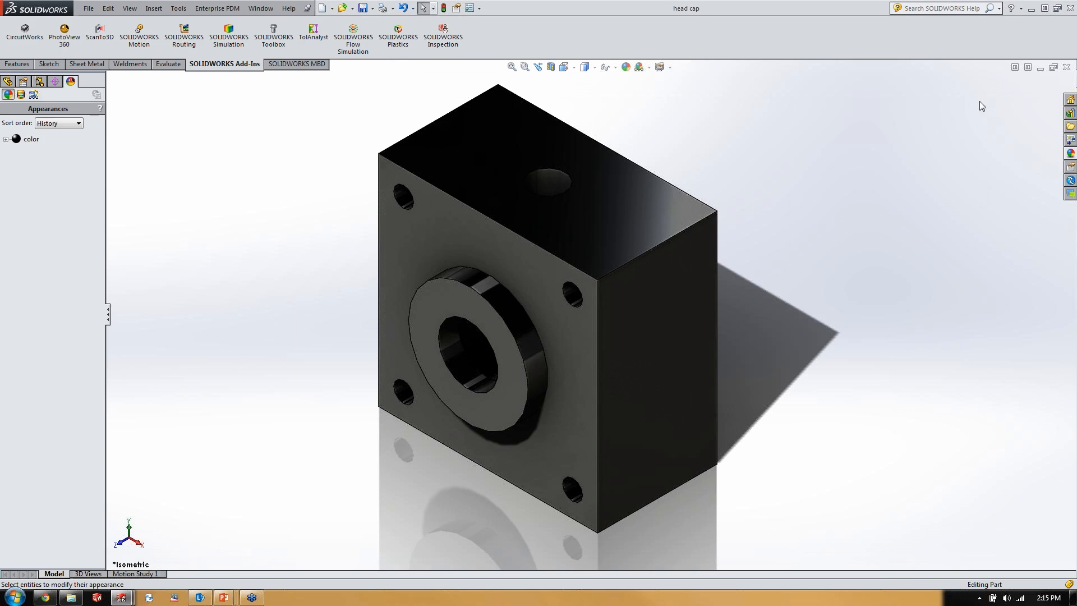
click(1065, 68)
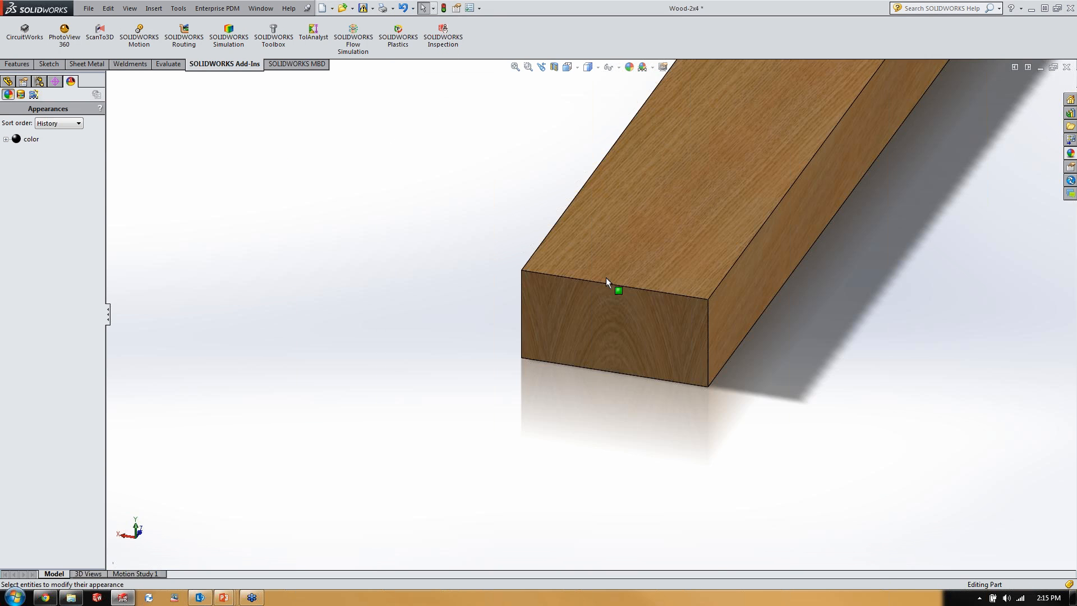
click(1064, 73)
click(535, 320)
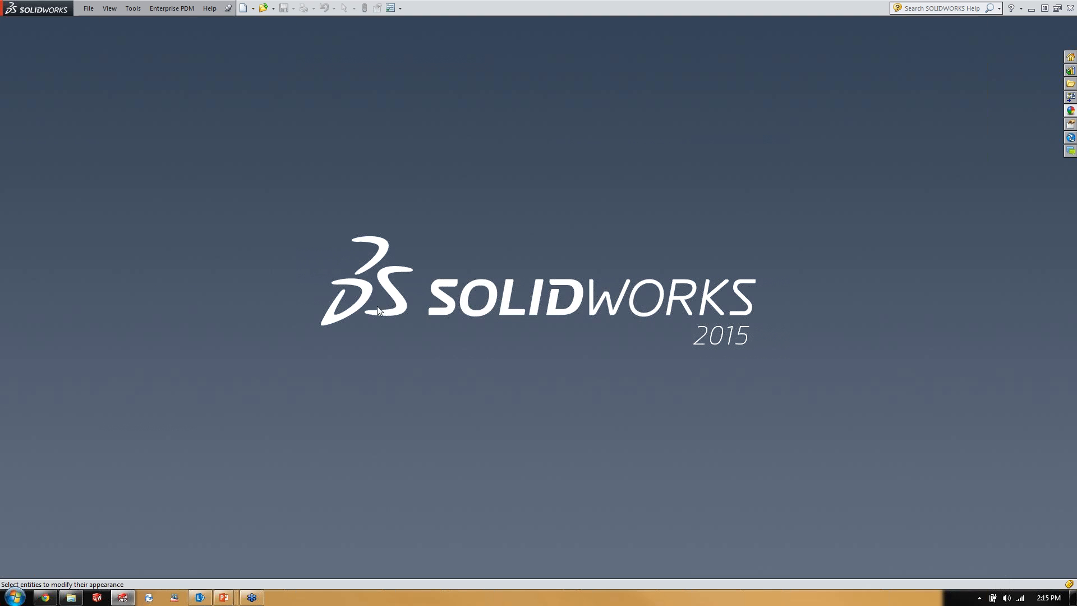
- Open the Airbus A380 part from its folder
click(71, 597)
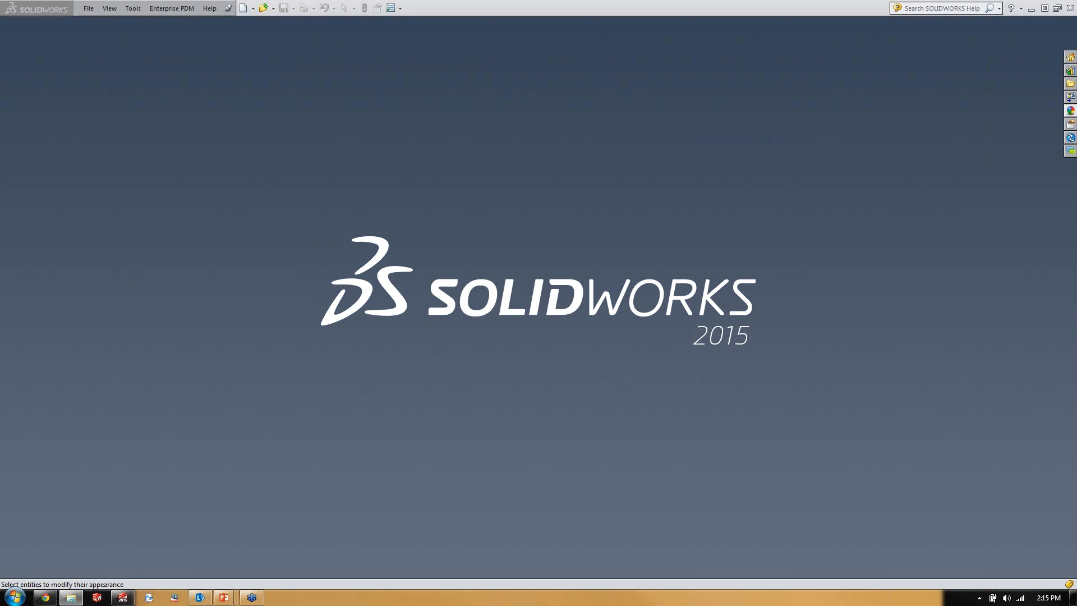
drag(426, 261, 426, 262)
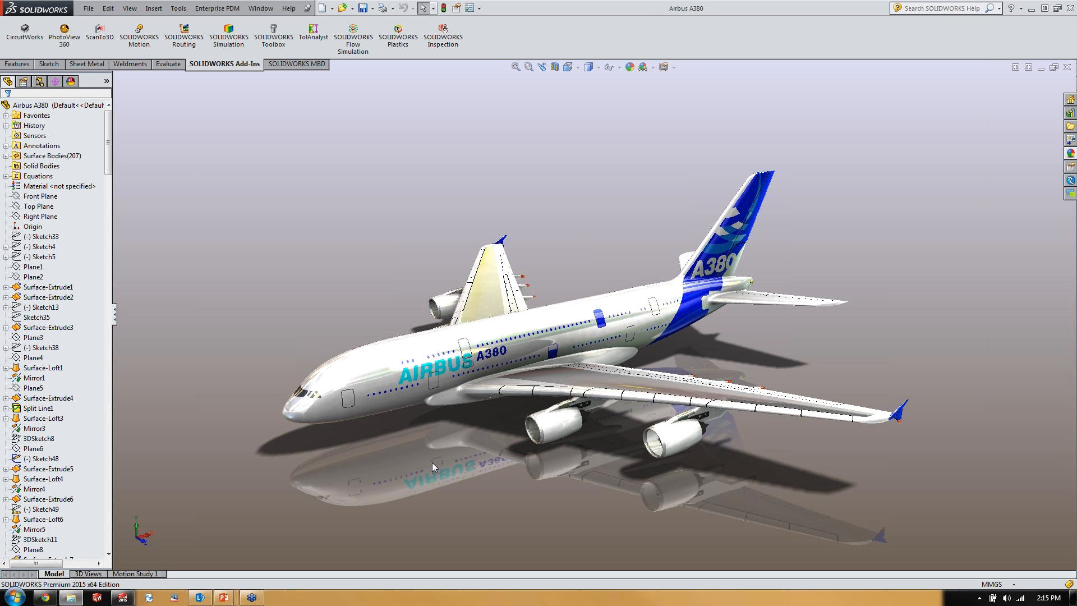
mouse_move(802, 341)
middle_down()
mouse_move(834, 342)
mouse_move(806, 332)
middle_up()
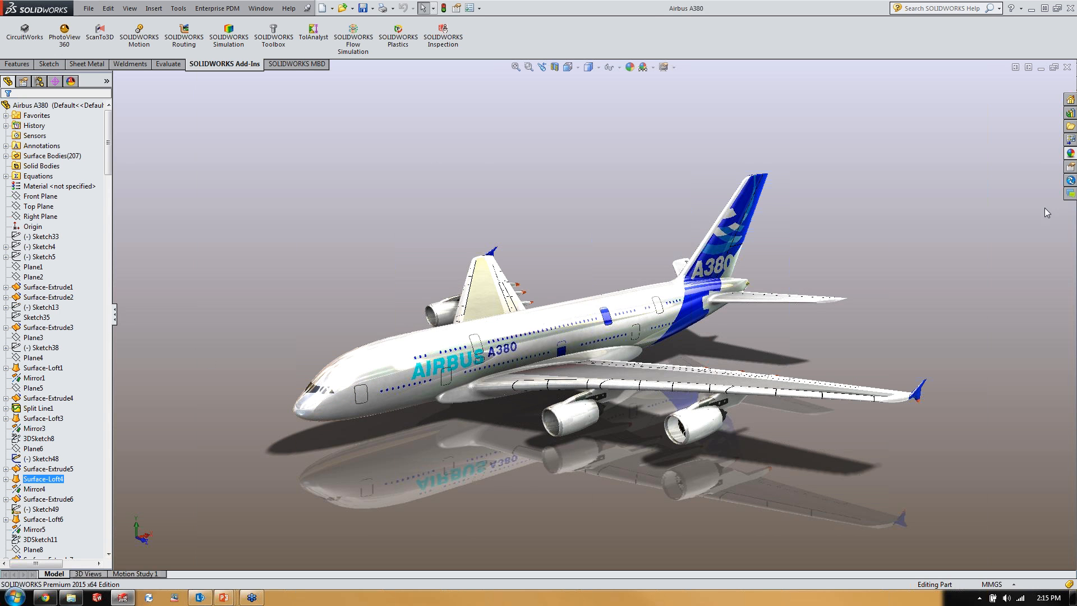
- Apply the Factory scene from the Basic Scenes library to the Airbus A380 model
click(1071, 156)
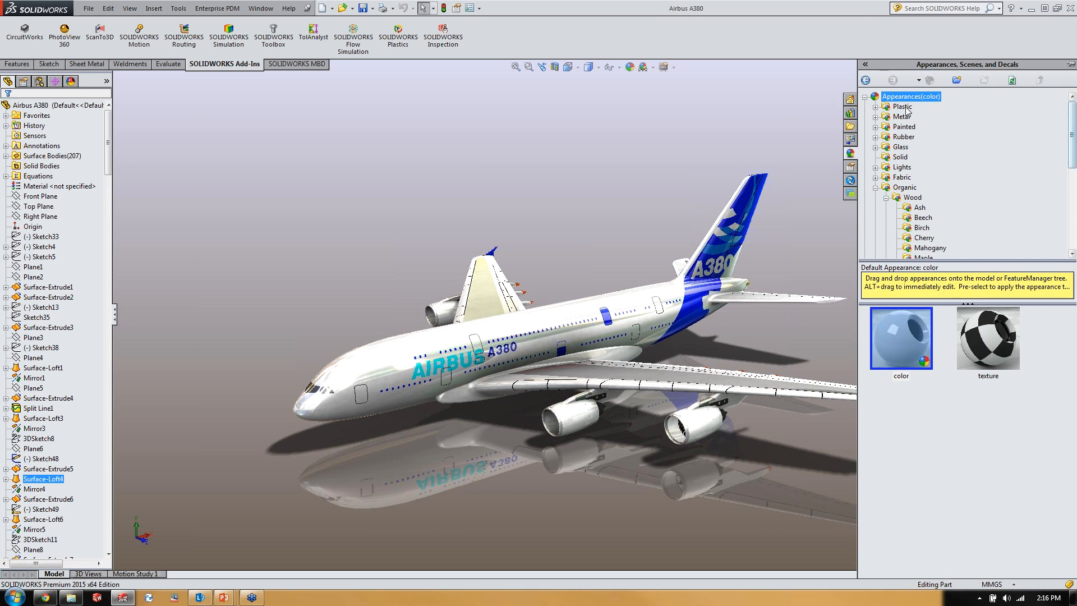
click(865, 97)
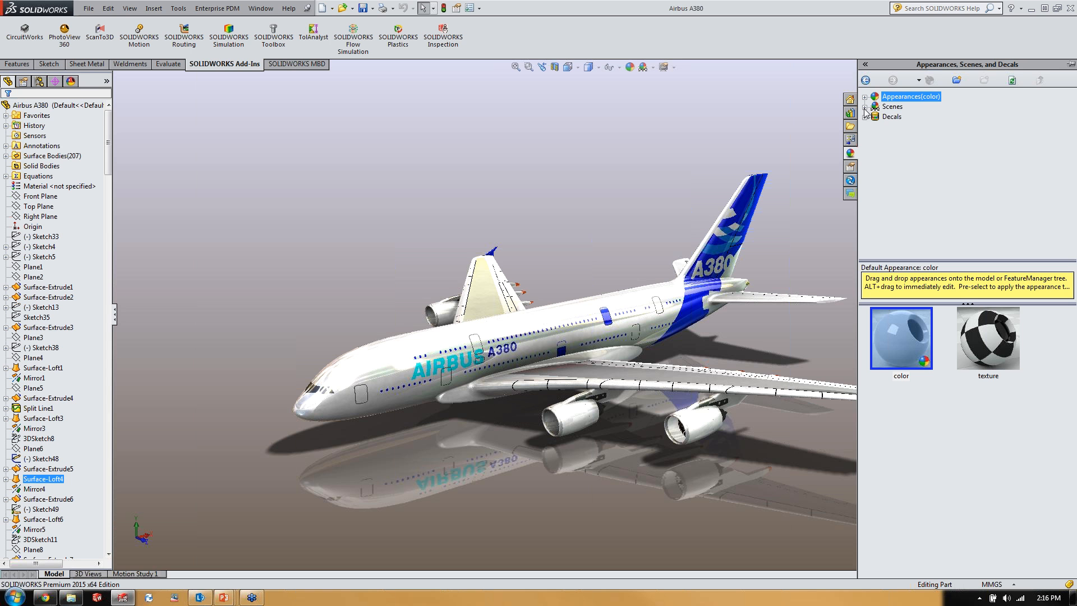
click(865, 107)
click(897, 118)
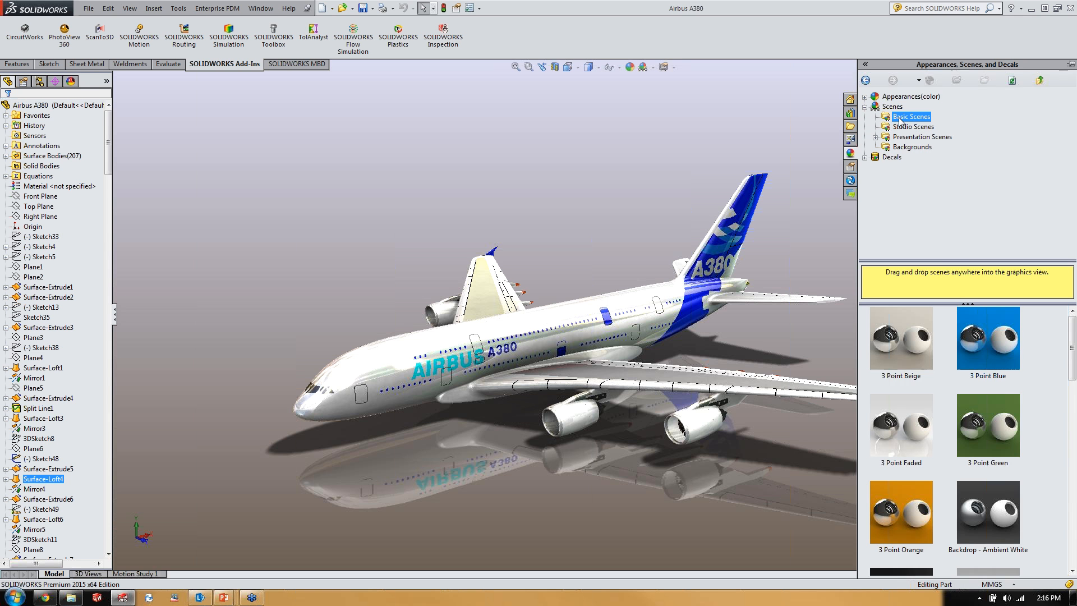
drag(1073, 345, 1073, 510)
scroll(987, 488, down, 1)
click(920, 486)
drag(904, 497, 485, 151)
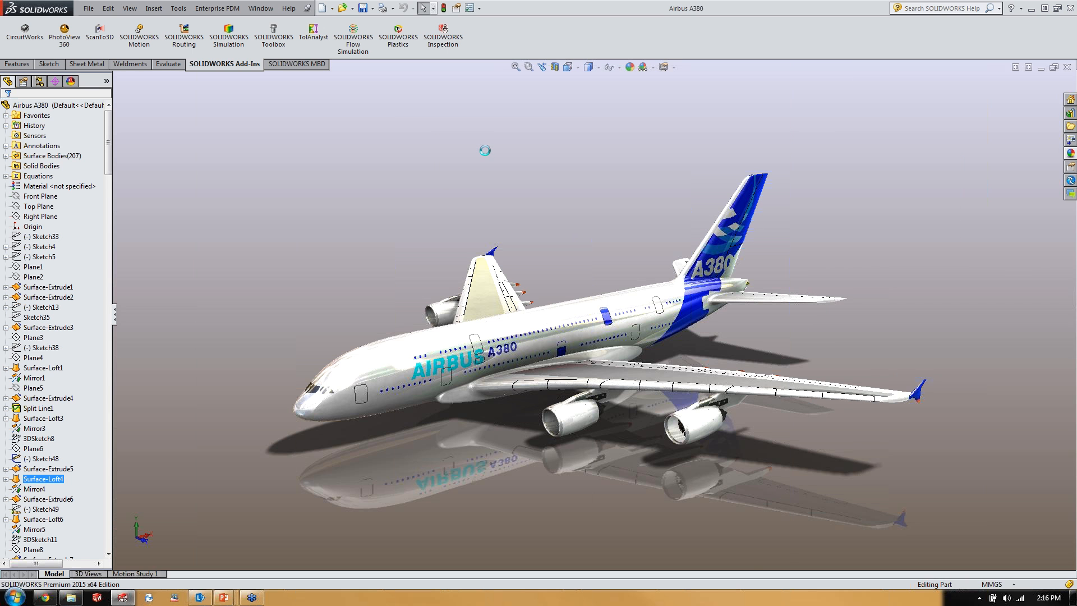
mouse_move(530, 191)
middle_down()
mouse_move(551, 164)
mouse_move(520, 183)
middle_up()
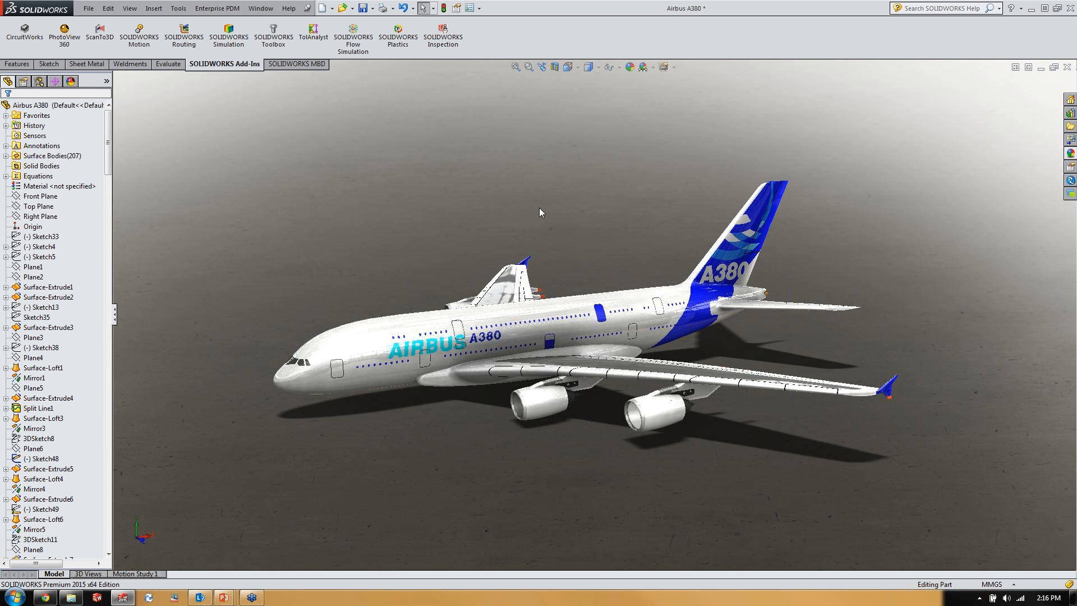
middle_drag(329, 257, 404, 355)
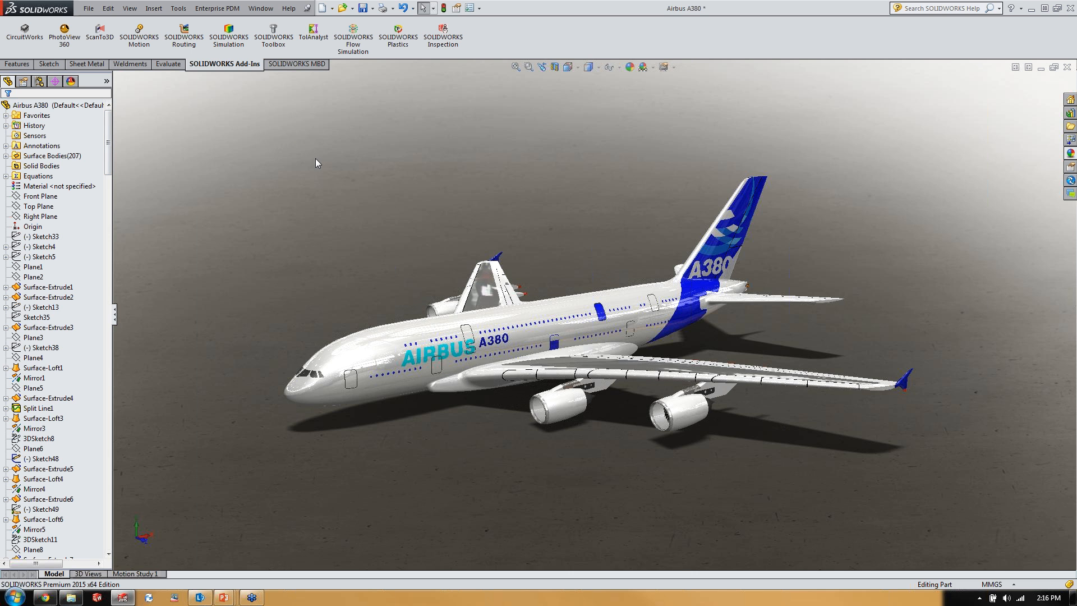
- Replace the Factory scene's background image with sky_107 from the FILES folder and stretch it to fit the SOLIDWORKS window
click(75, 85)
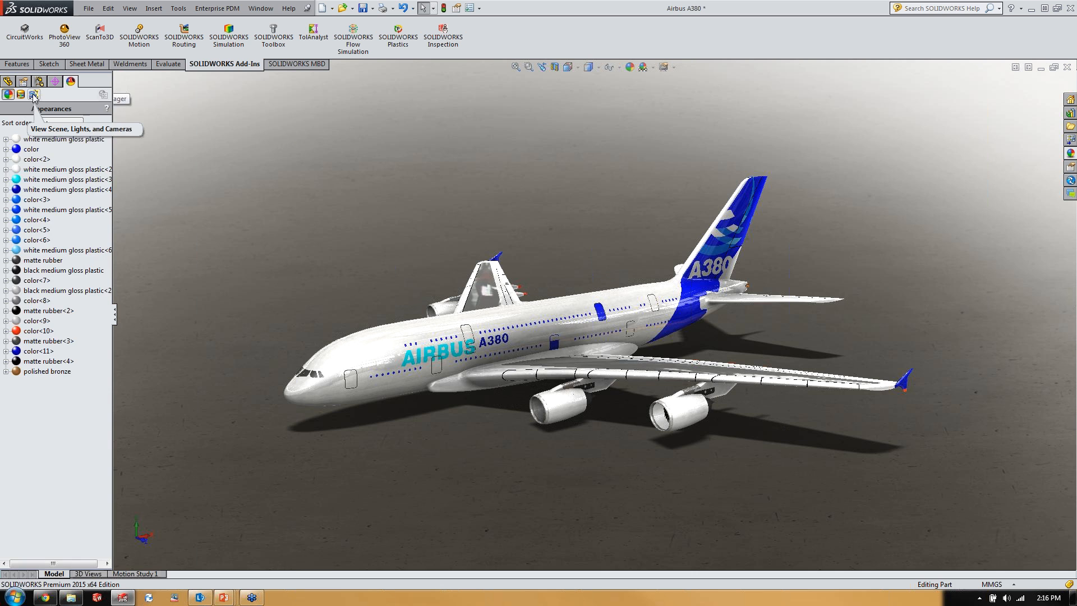
click(34, 96)
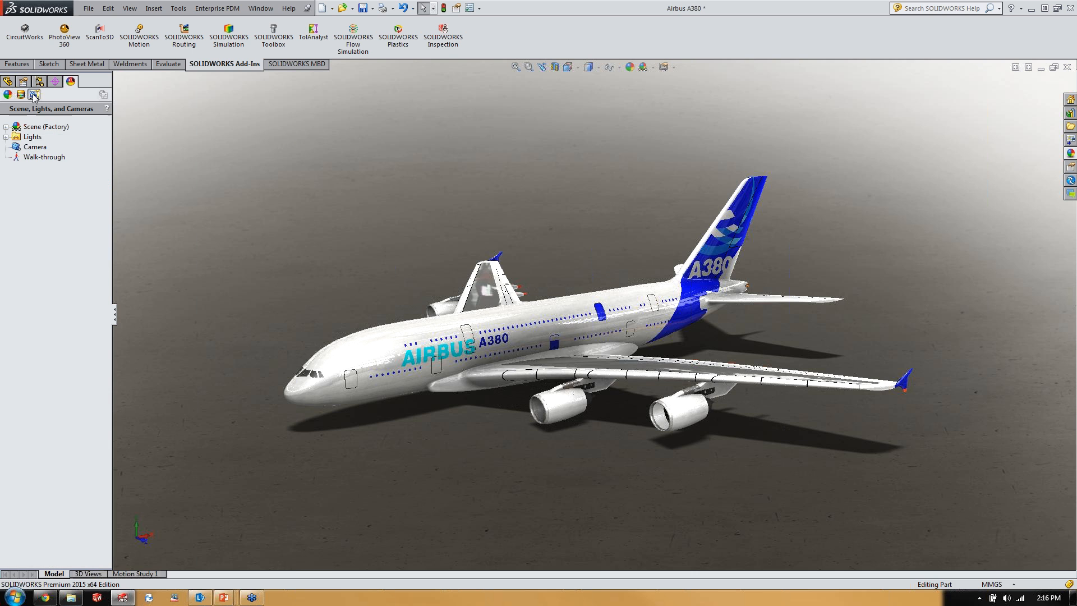
double_click(14, 127)
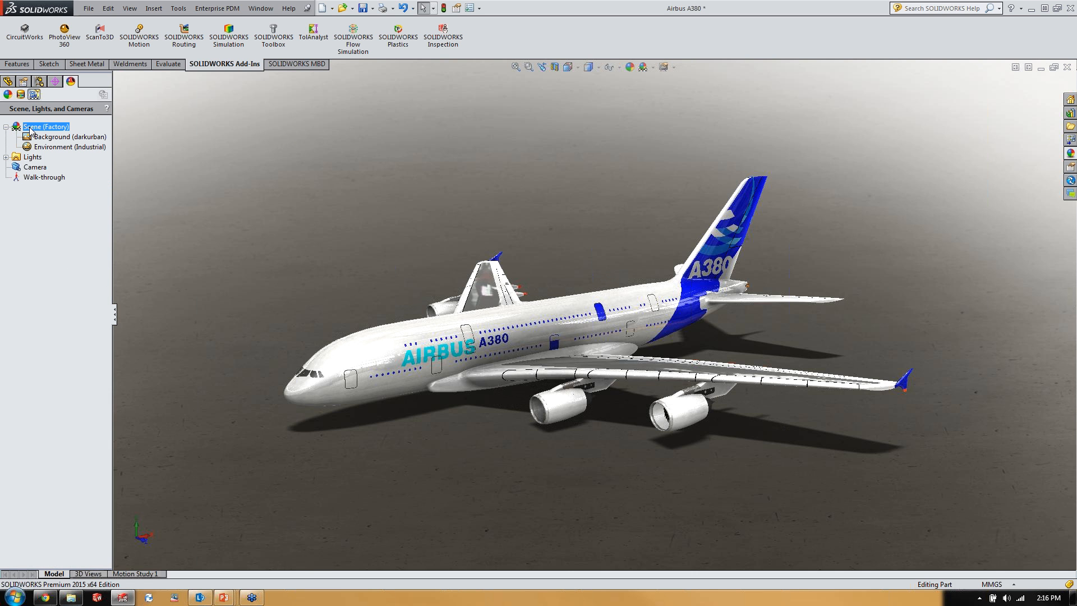
double_click(63, 138)
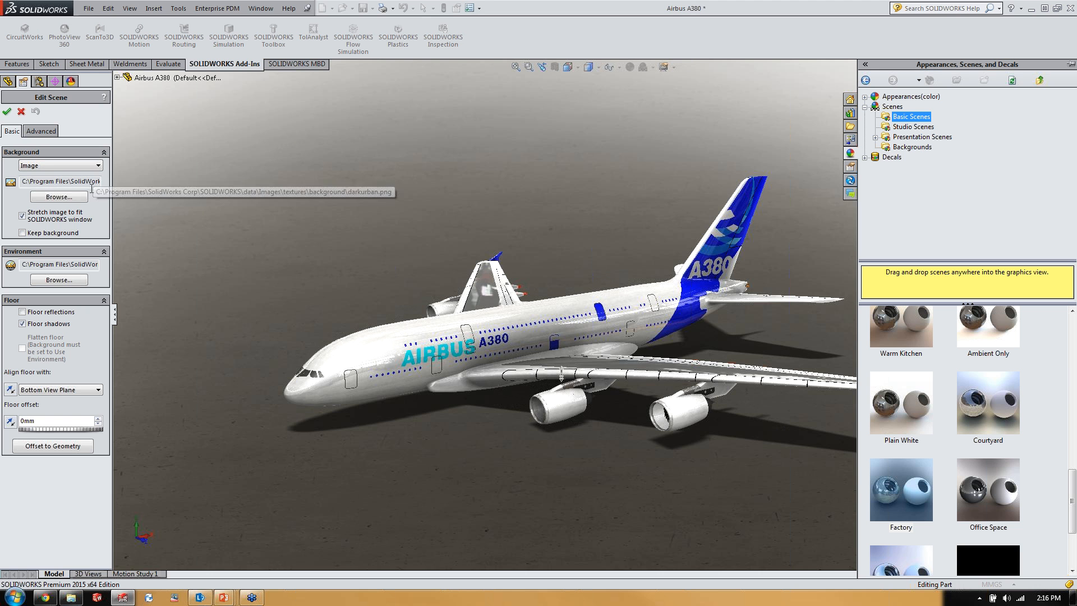
click(49, 198)
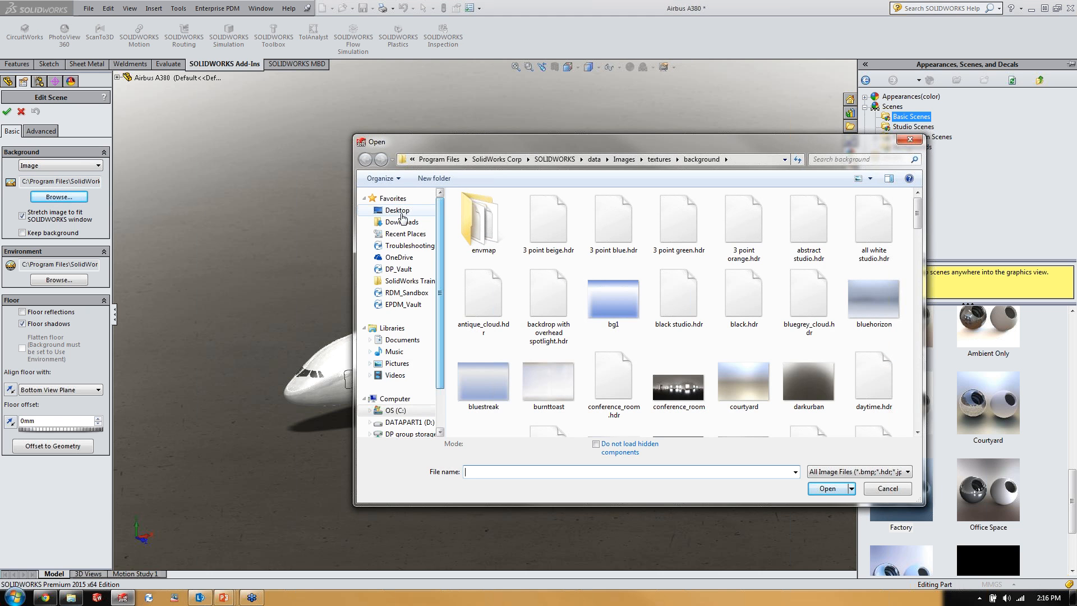
click(399, 211)
double_click(682, 240)
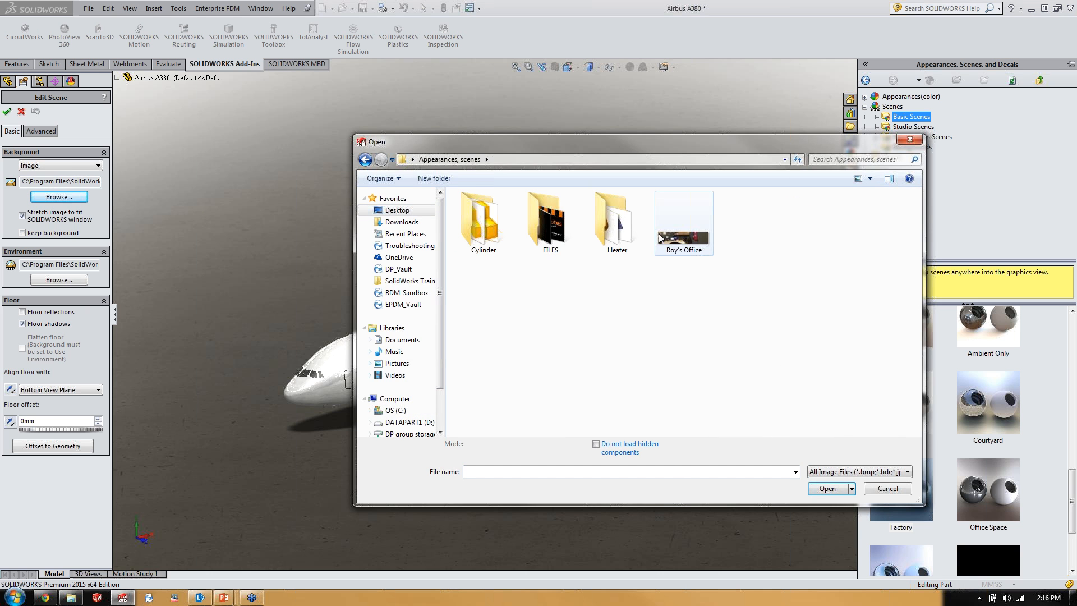
double_click(537, 244)
click(752, 213)
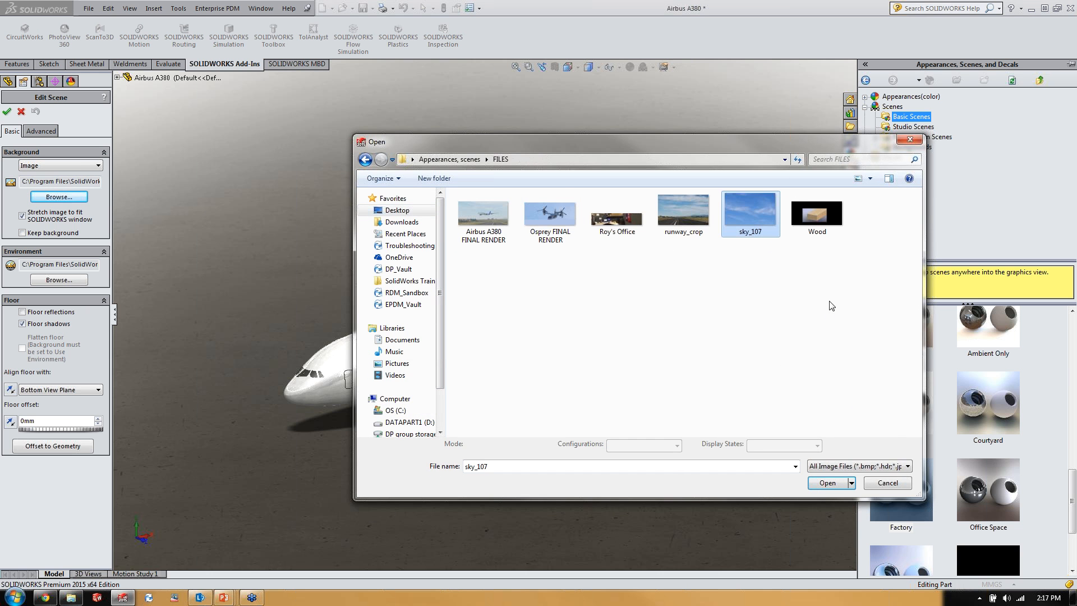
click(829, 483)
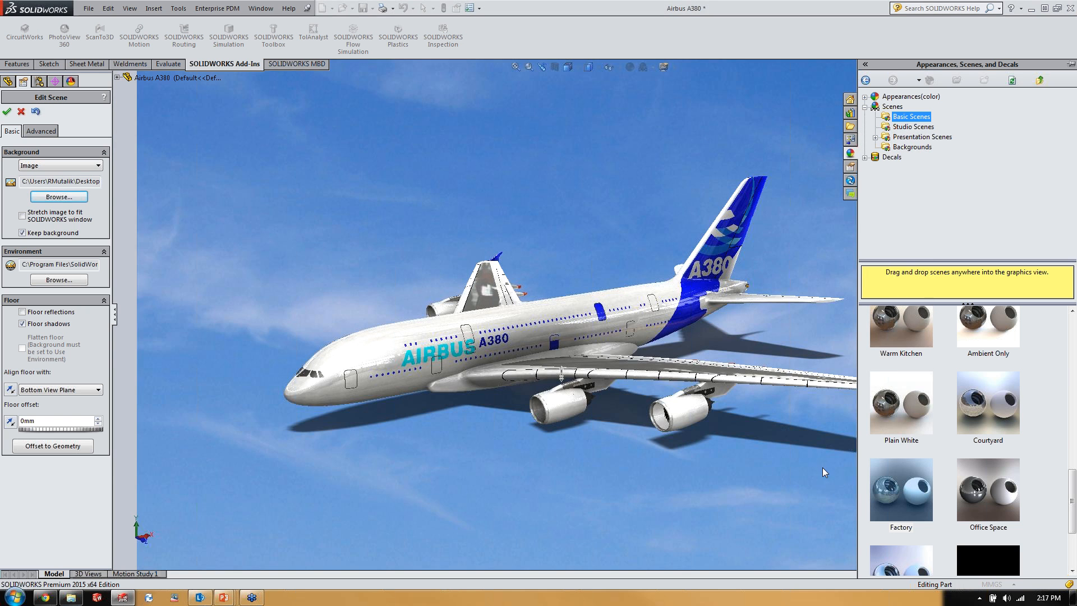
click(54, 217)
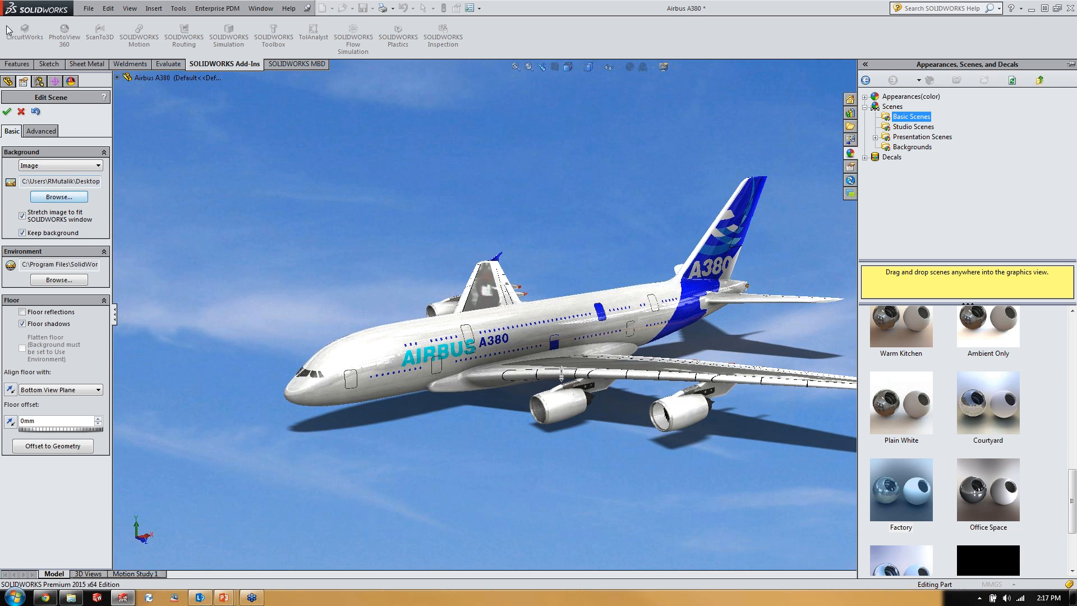
click(7, 111)
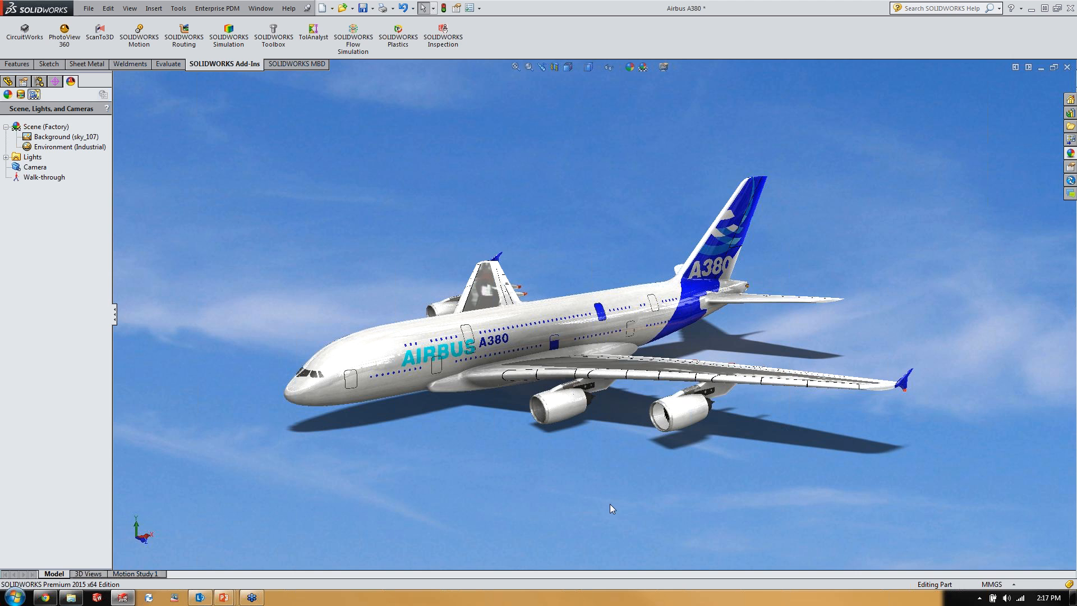
scroll(612, 487, up, 1)
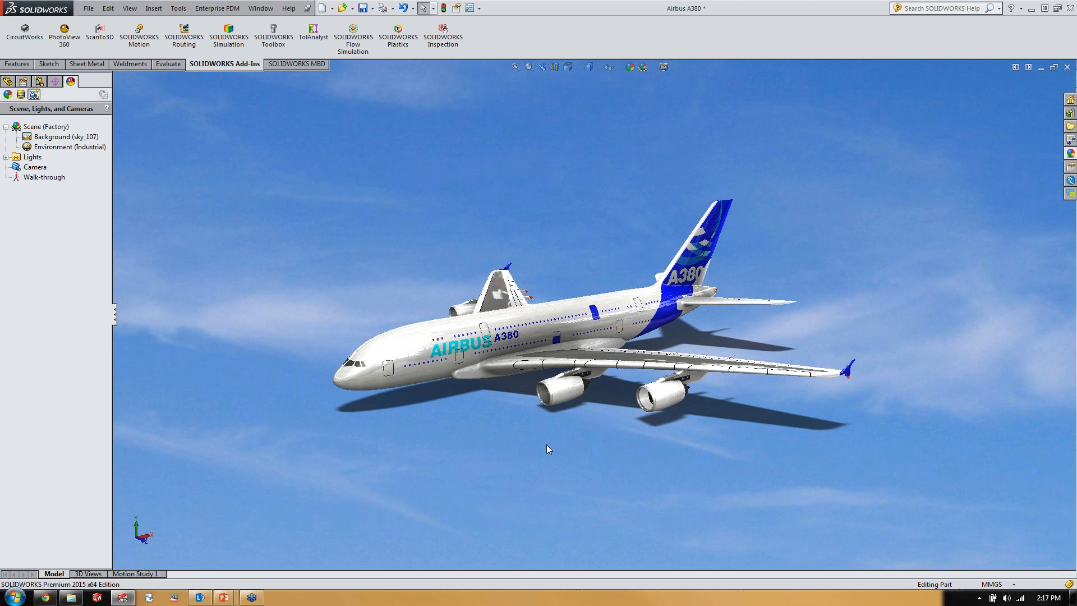
mouse_move(515, 426)
middle_down()
mouse_move(592, 388)
mouse_move(517, 401)
mouse_move(482, 425)
mouse_move(496, 418)
middle_up()
scroll(536, 314, down, 2)
scroll(549, 299, down, 1)
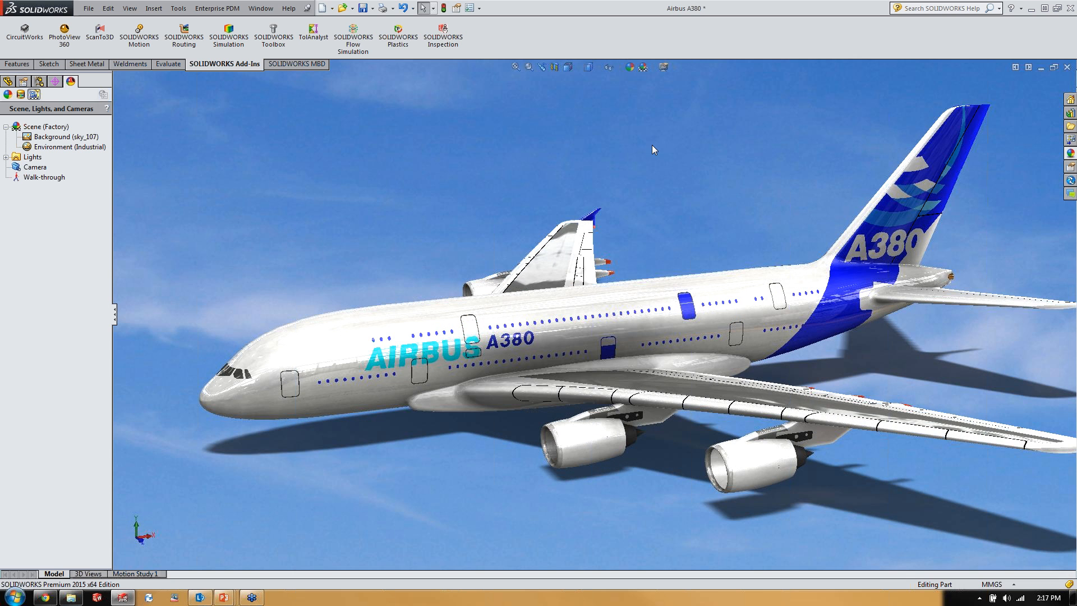
scroll(912, 379, up, 1)
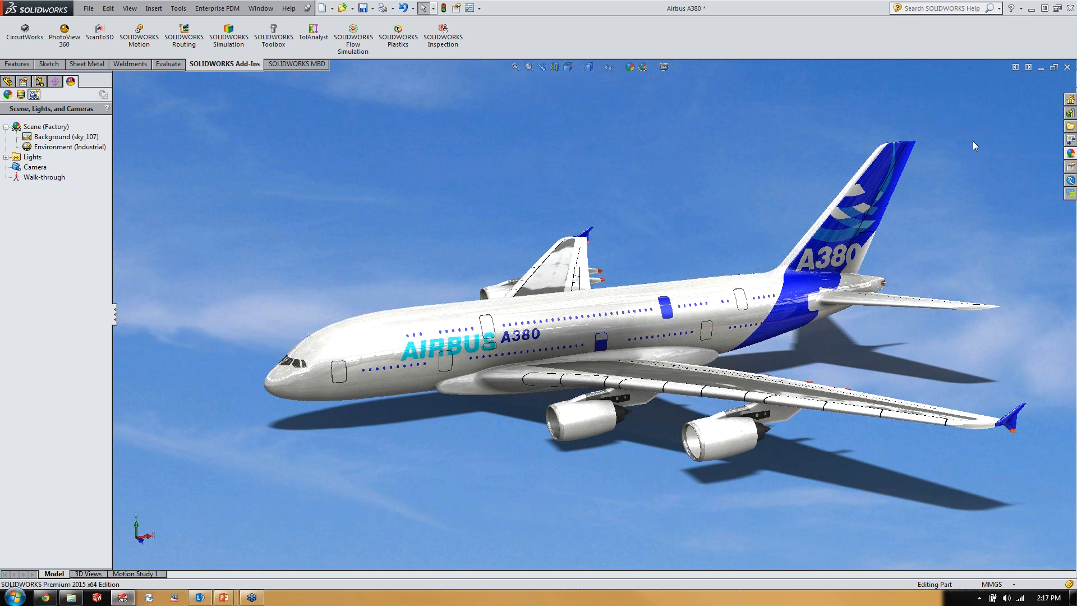
- Bring up the Circularspring_VARIED part and apply the Warm Kitchen scene from the Basic Scenes library to it
key(ctrl+Tab)
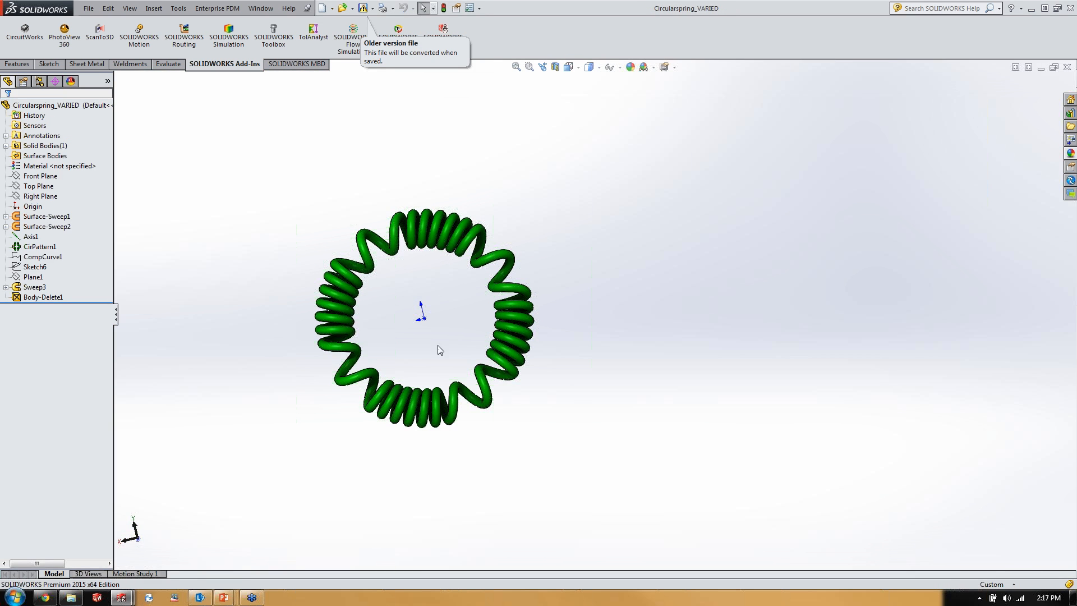
scroll(241, 376, down, 2)
middle_drag(231, 365, 287, 304)
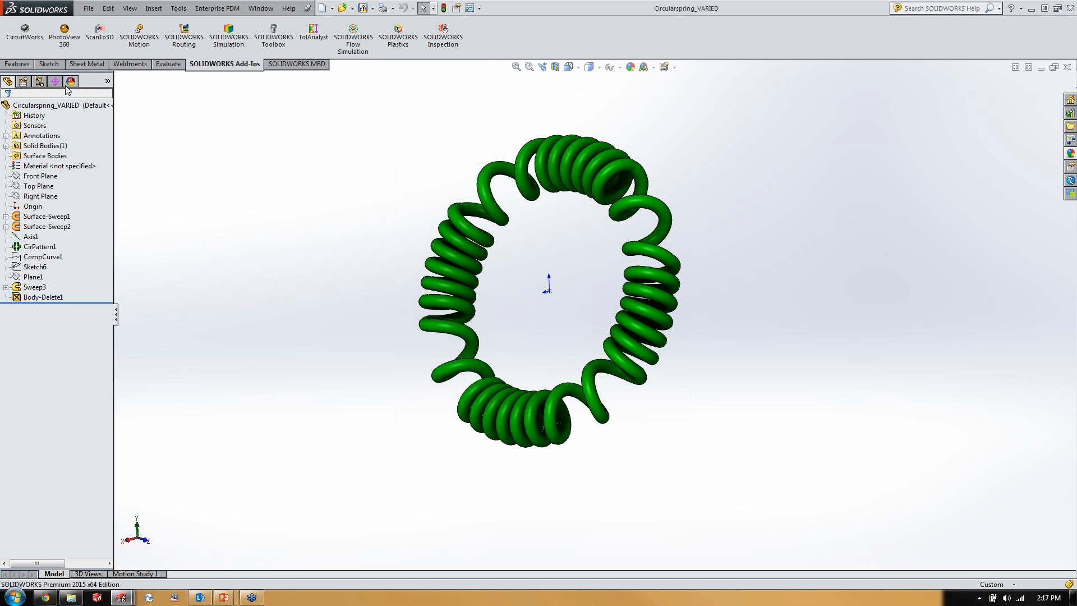
click(1069, 154)
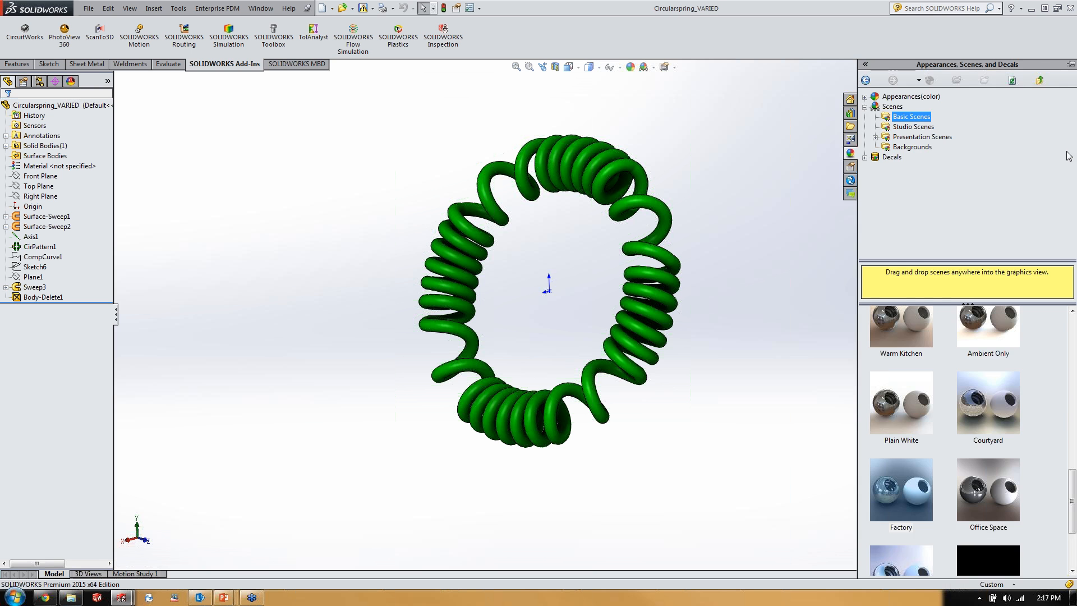
scroll(937, 358, up, 1)
drag(919, 332, 230, 277)
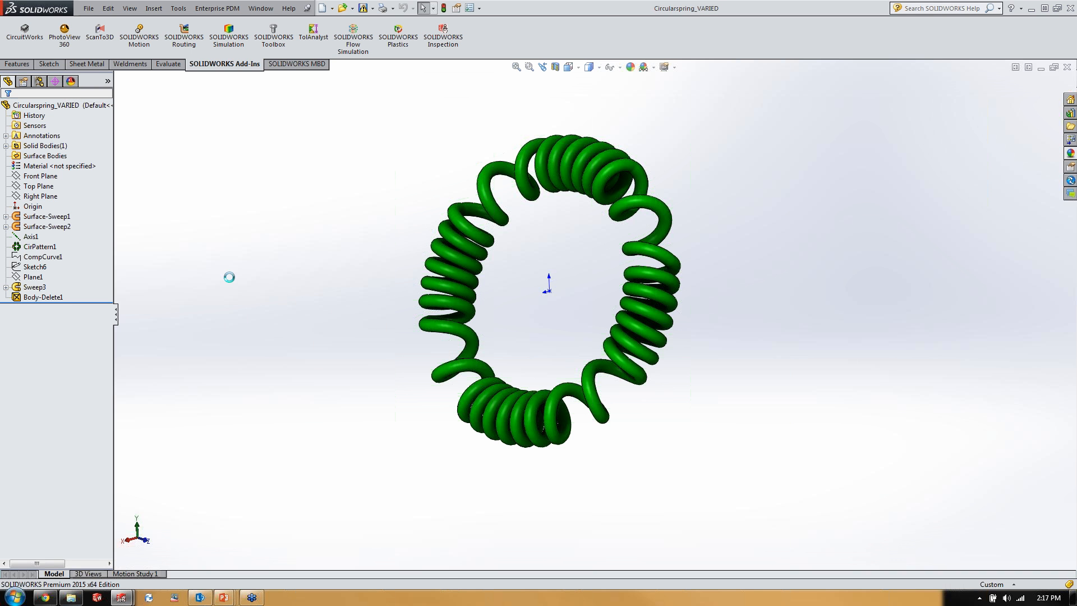
- Edit the circular spring's Warm Kitchen scene and set its background to Use Environment
click(72, 82)
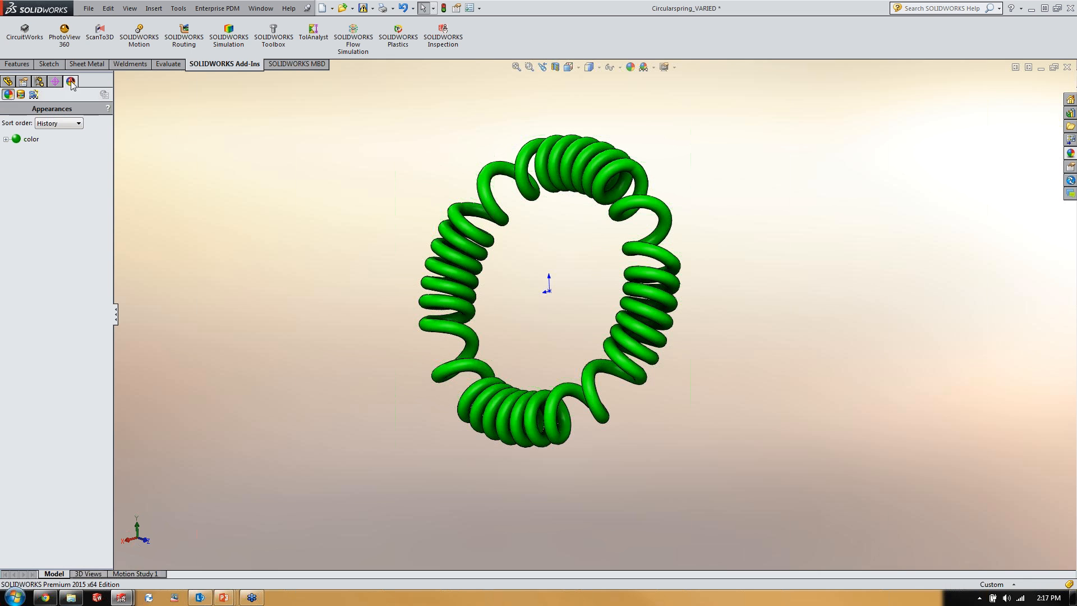
click(34, 94)
click(39, 128)
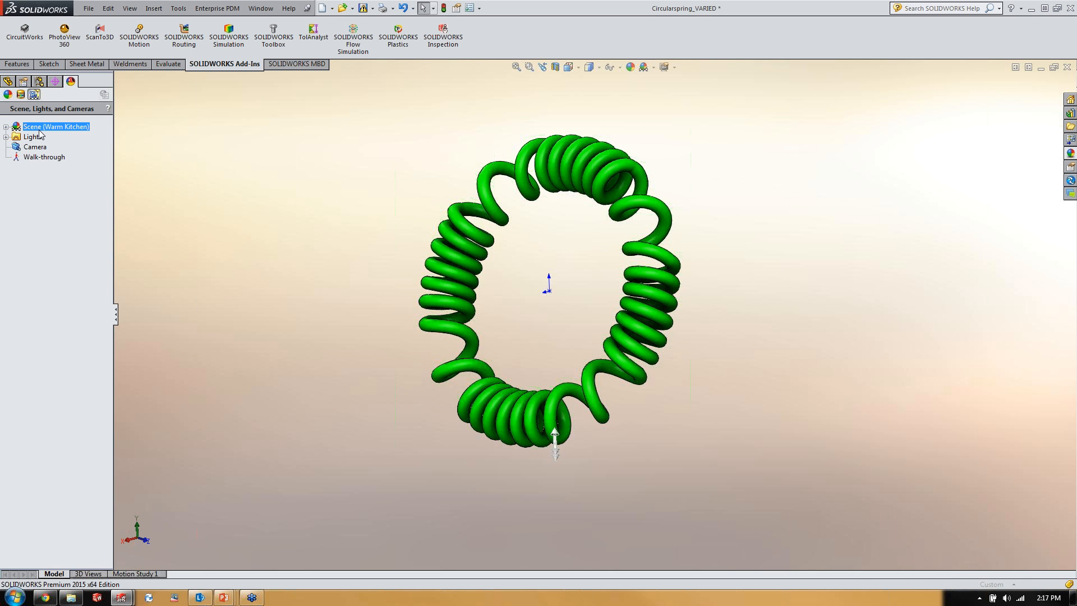
double_click(39, 129)
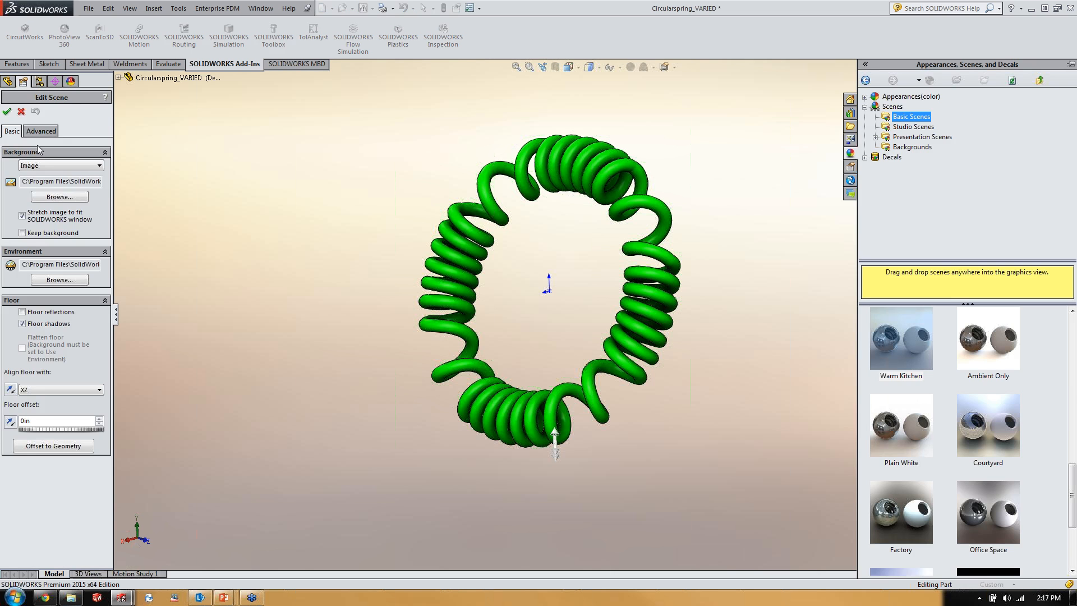
click(59, 166)
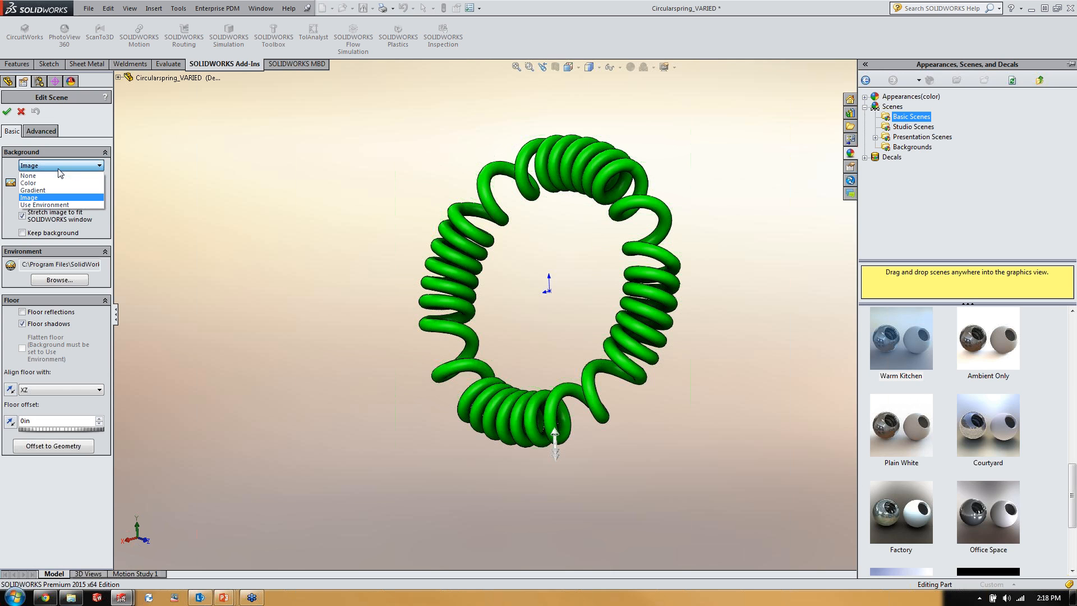
click(49, 206)
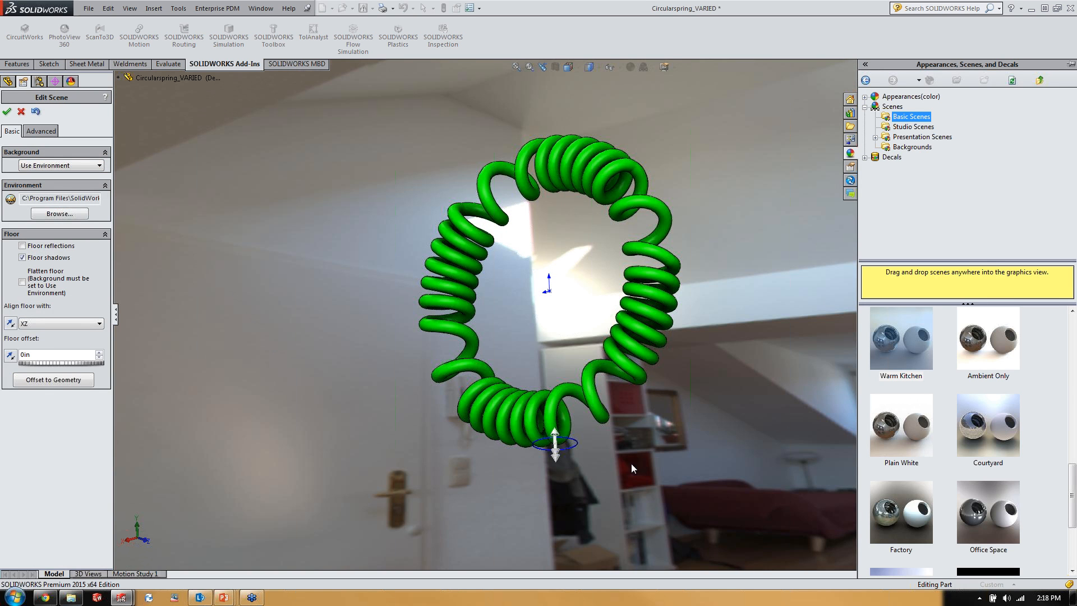
middle_drag(698, 434, 672, 505)
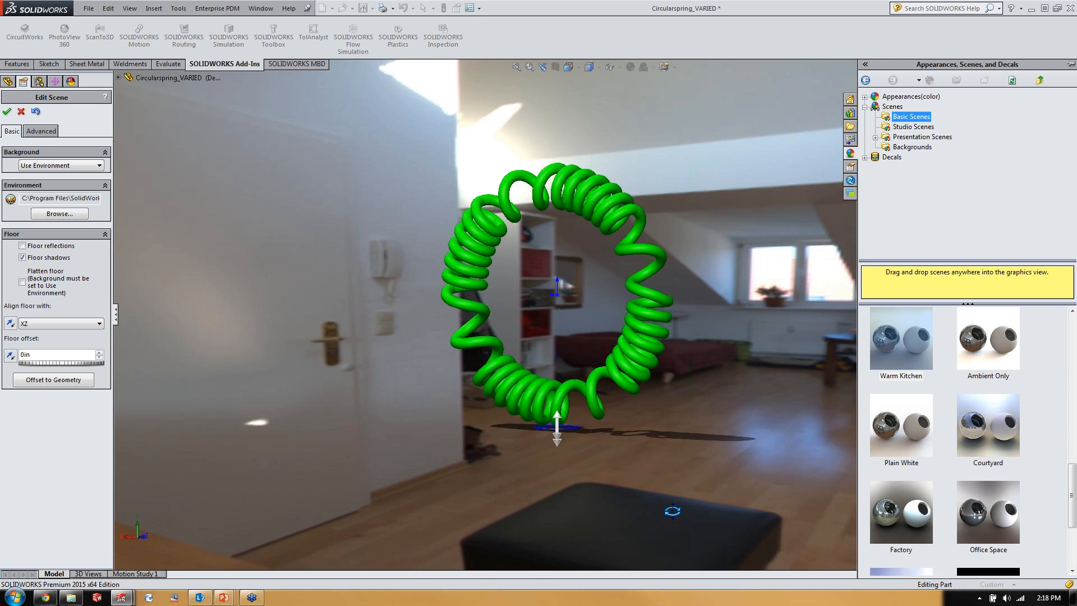
scroll(672, 504, down, 3)
scroll(452, 394, up, 5)
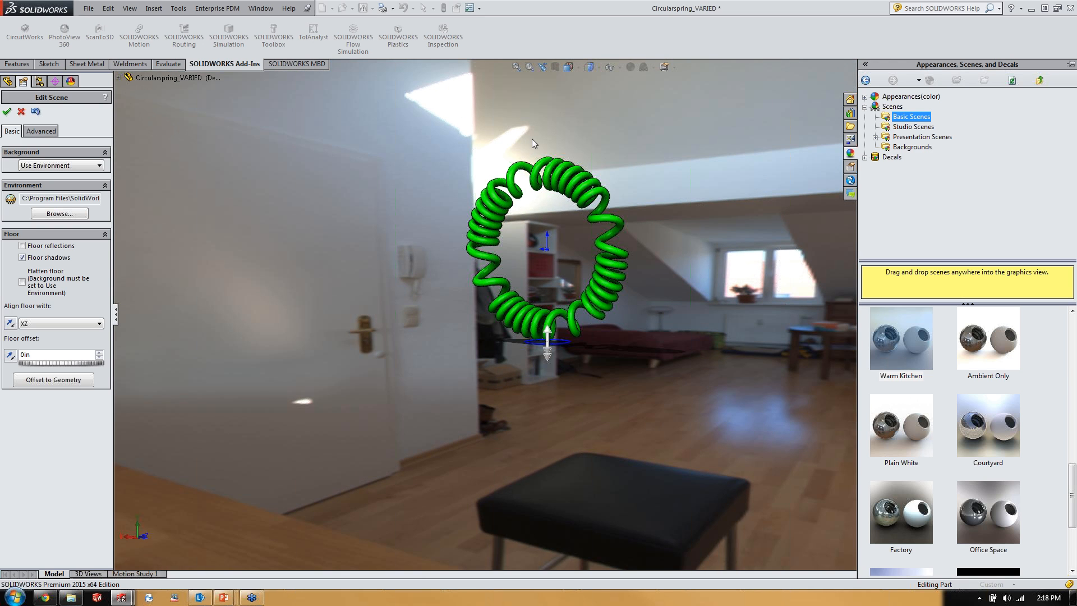
- Replace the scene's environment with the office image from the desktop's "Appearances, scenes" folder and inspect it around the spring
click(65, 217)
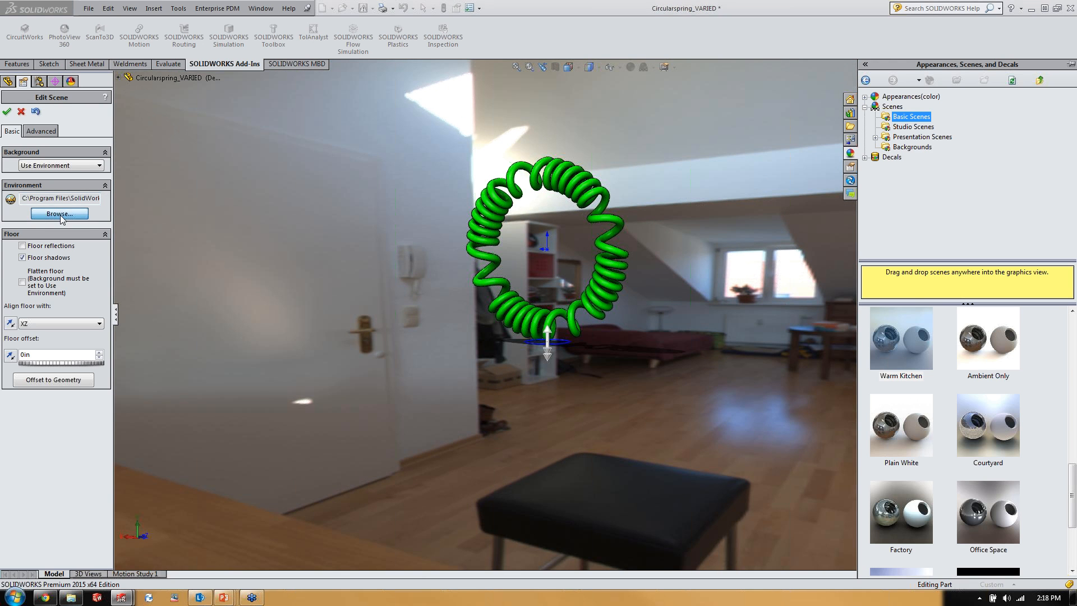
click(398, 193)
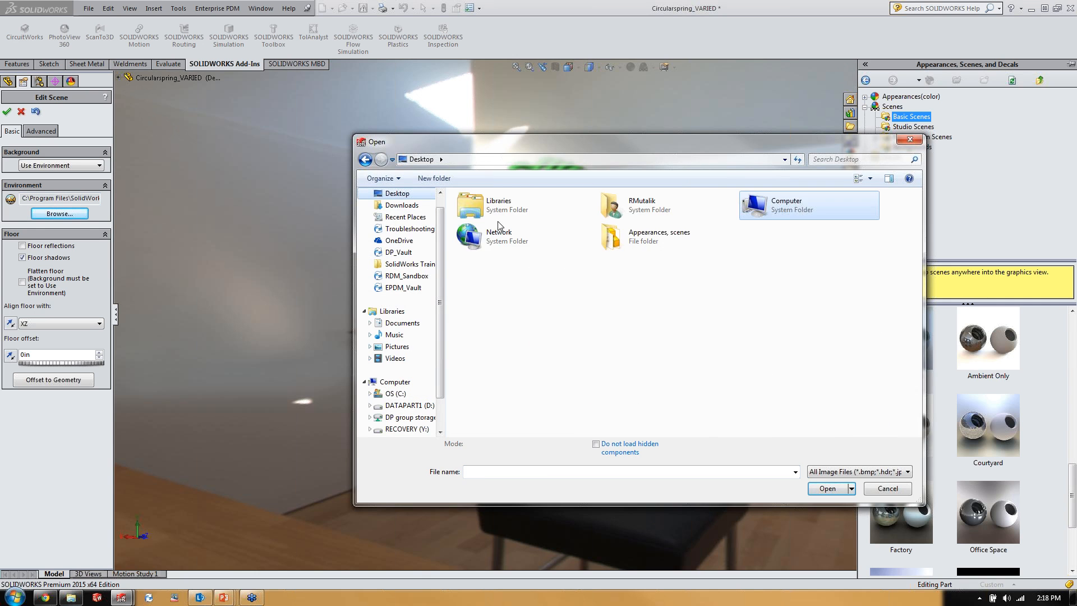
double_click(648, 243)
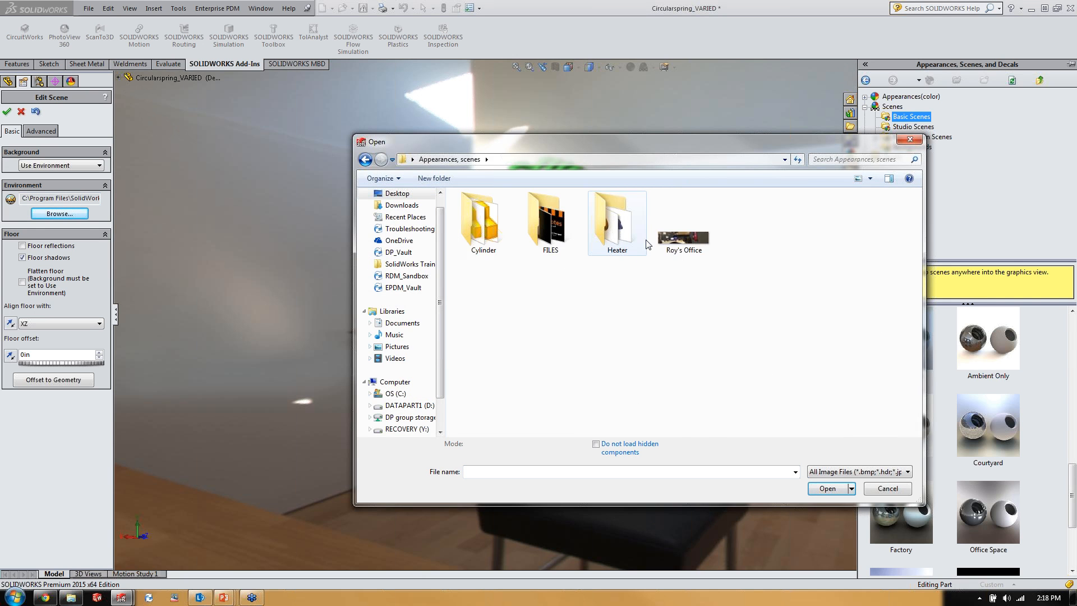
click(667, 241)
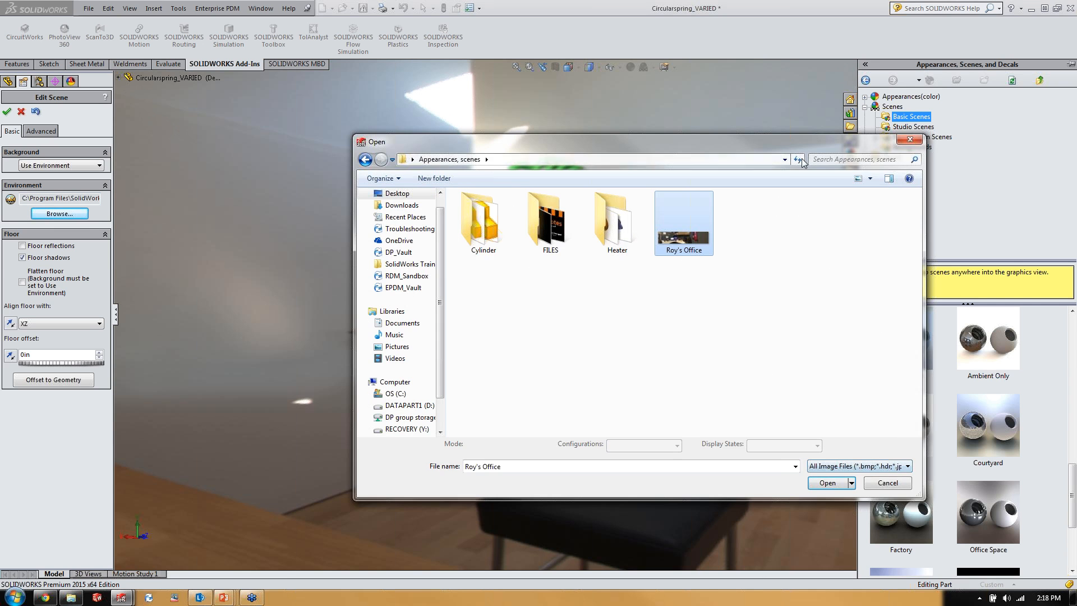
drag(776, 143, 712, 126)
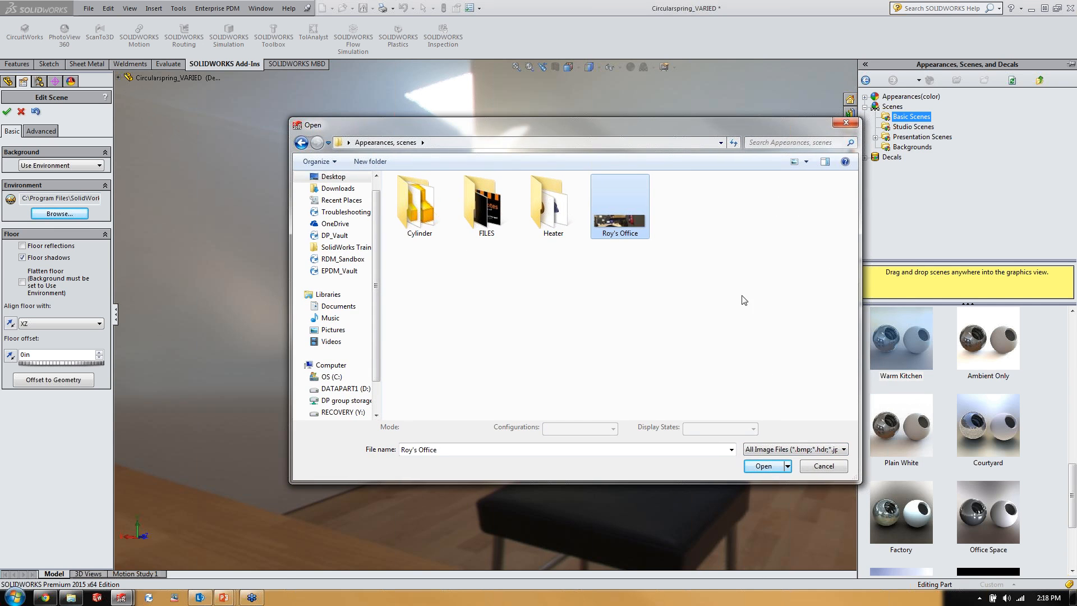
click(764, 466)
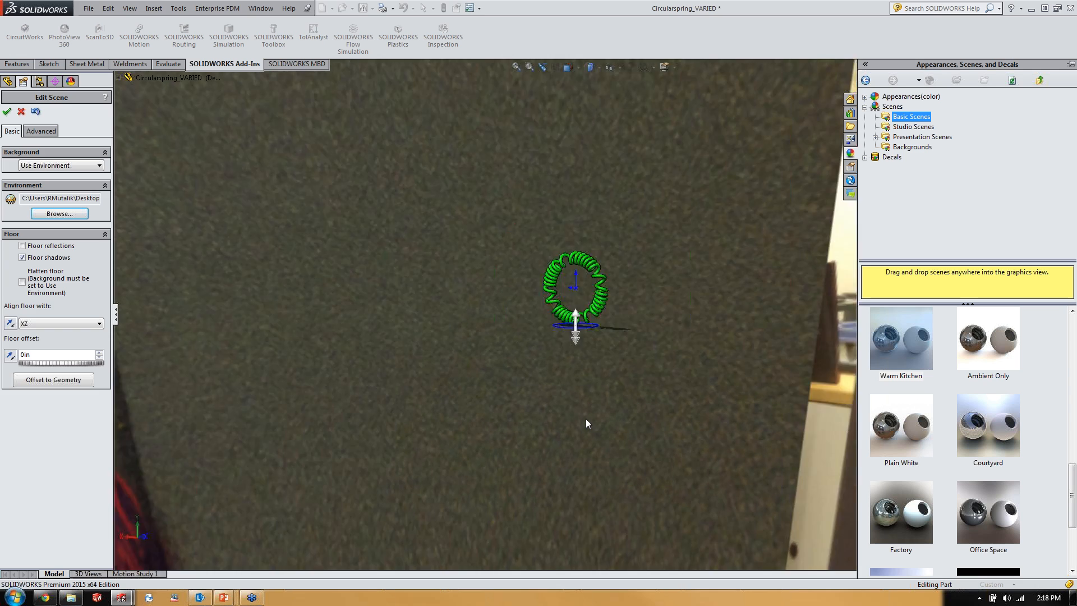
middle_drag(586, 420, 643, 295)
middle_drag(609, 304, 580, 327)
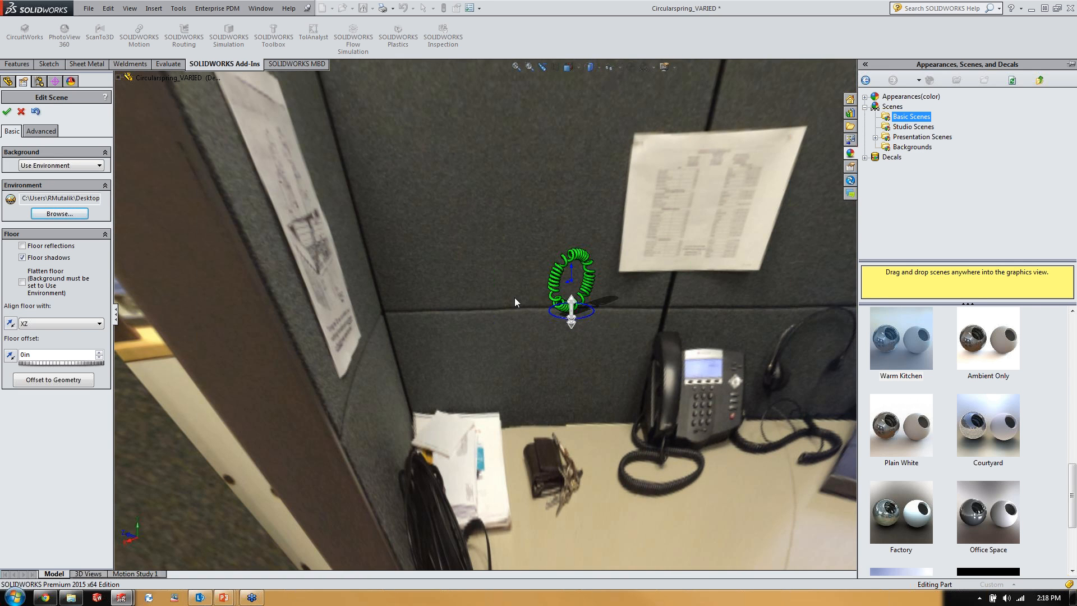
middle_drag(659, 359, 643, 227)
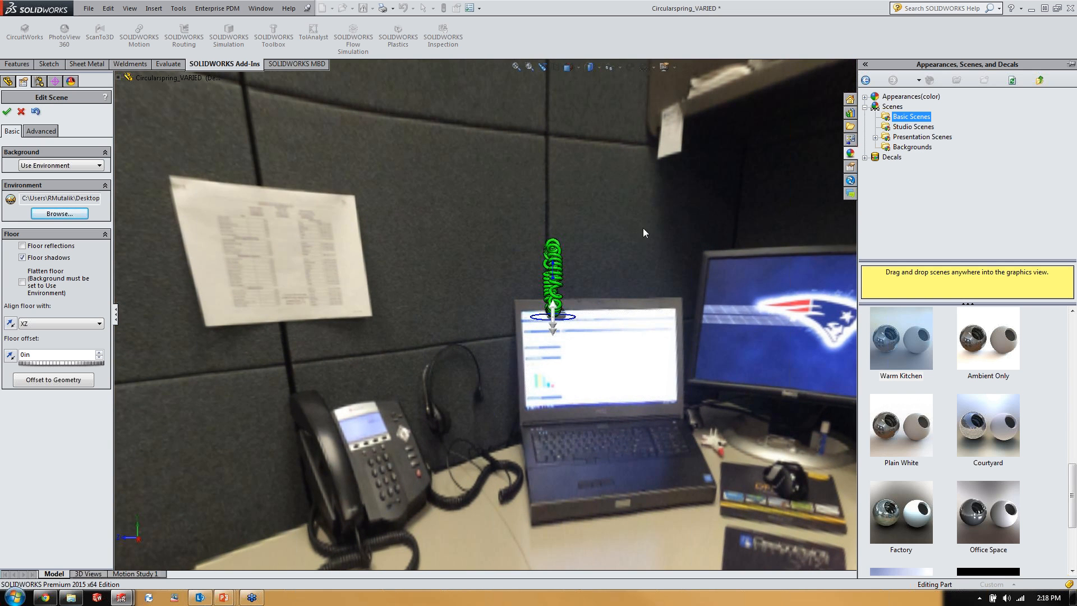
- Try aligning the scene floor with YZ, XZ and Bottom View Plane
click(81, 326)
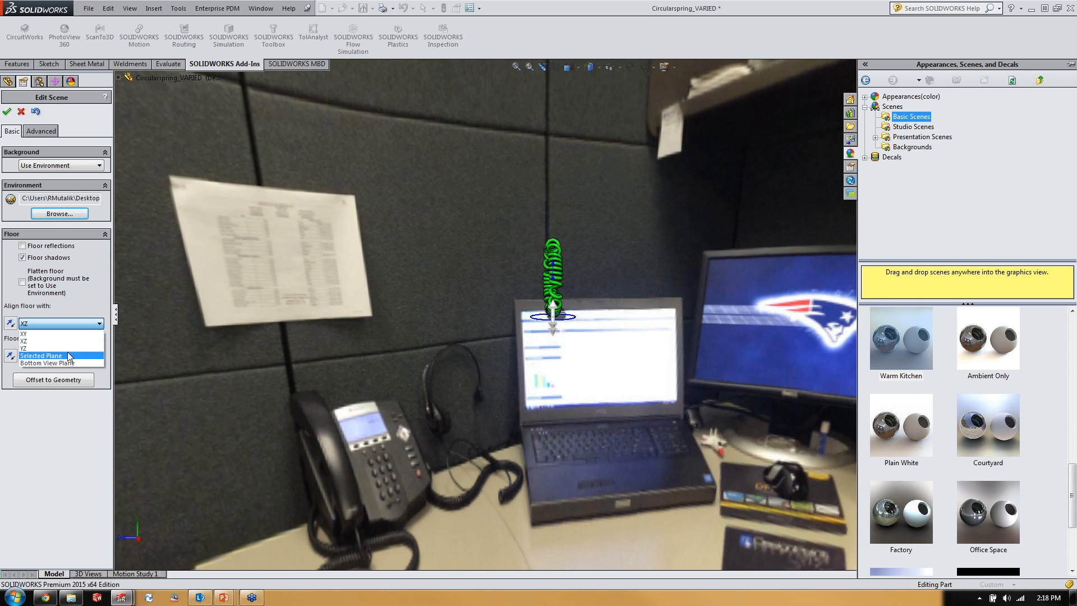
click(72, 349)
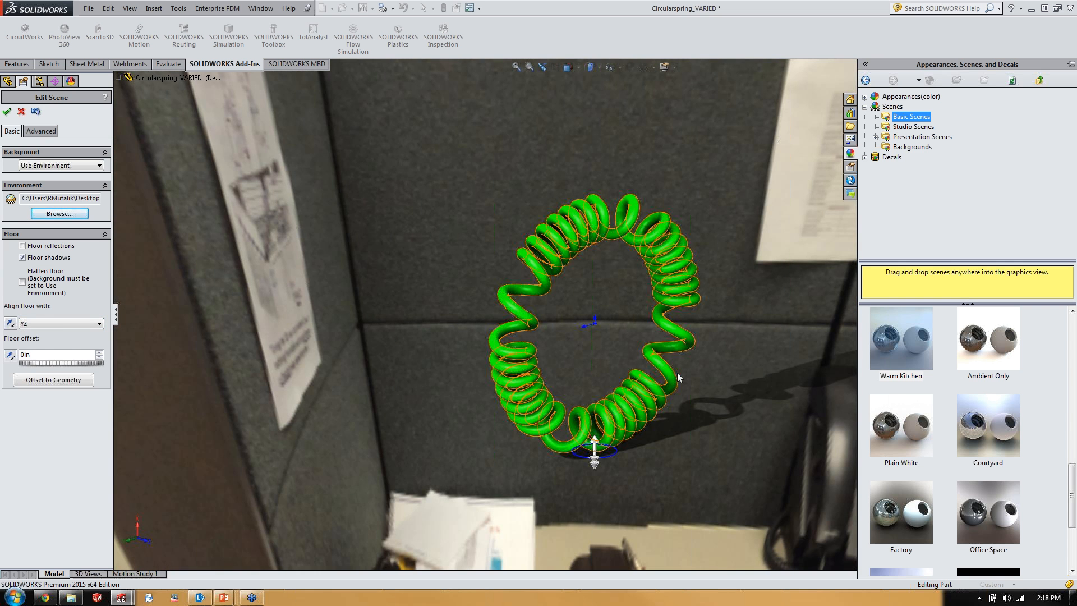
click(62, 322)
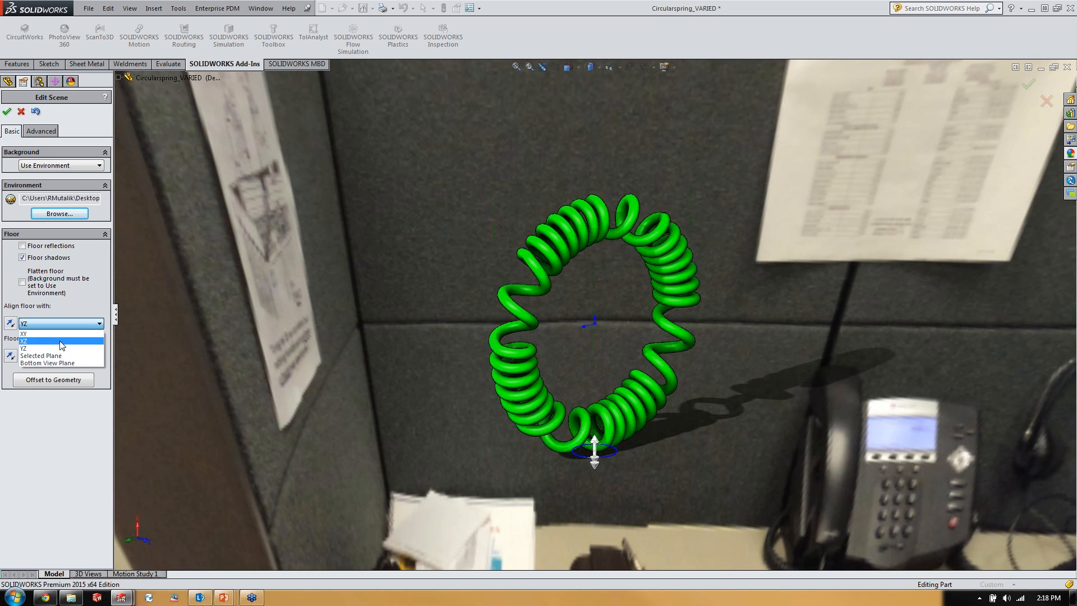
click(60, 341)
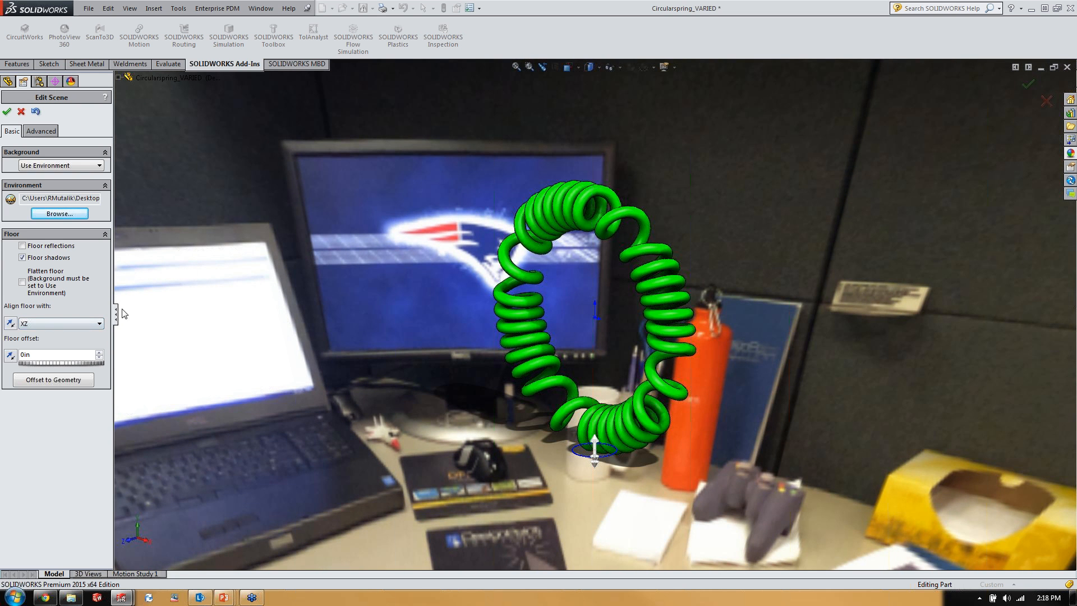
click(71, 324)
click(67, 363)
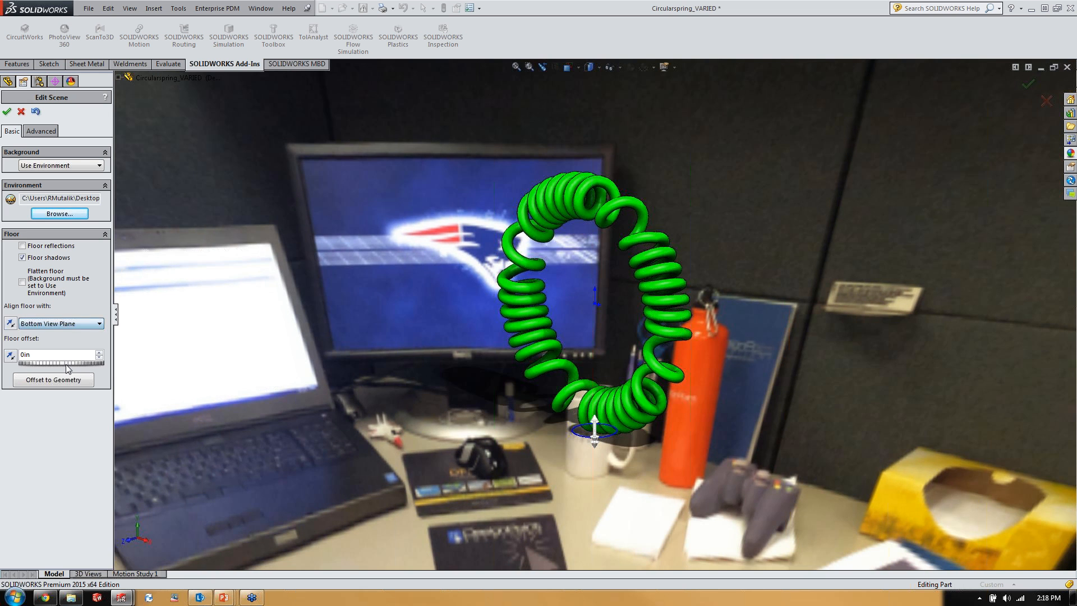
- Align the scene floor with a selected plane, using the spring's Front Plane
click(66, 324)
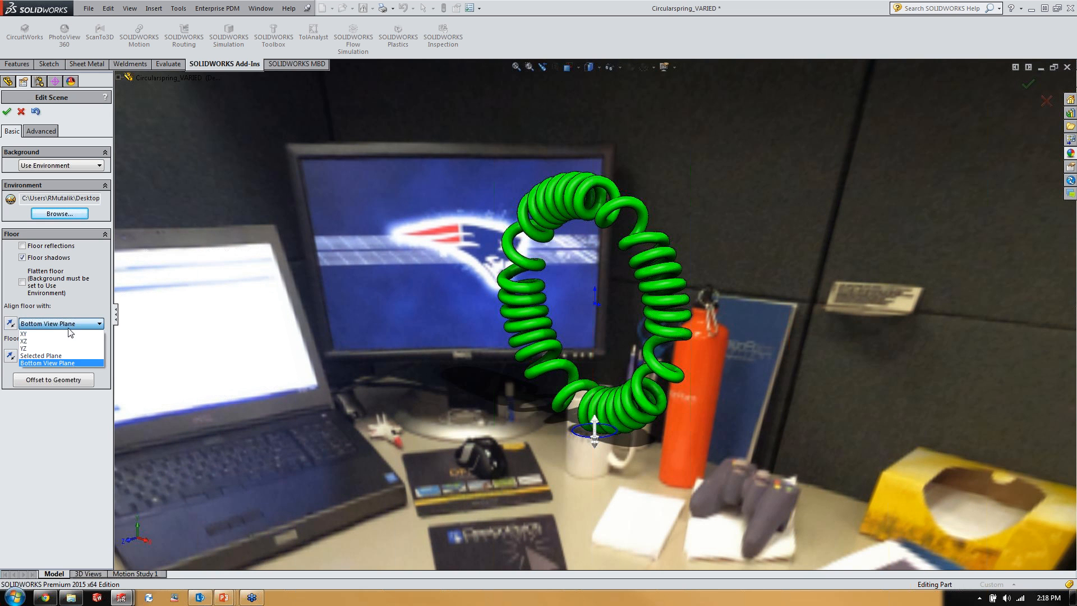
click(54, 355)
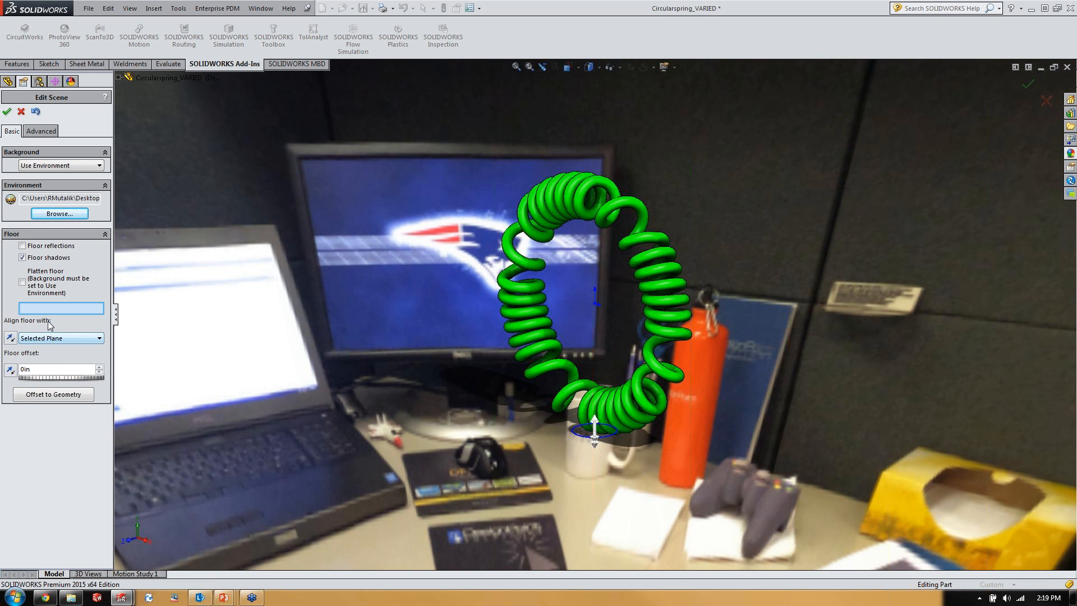
click(120, 79)
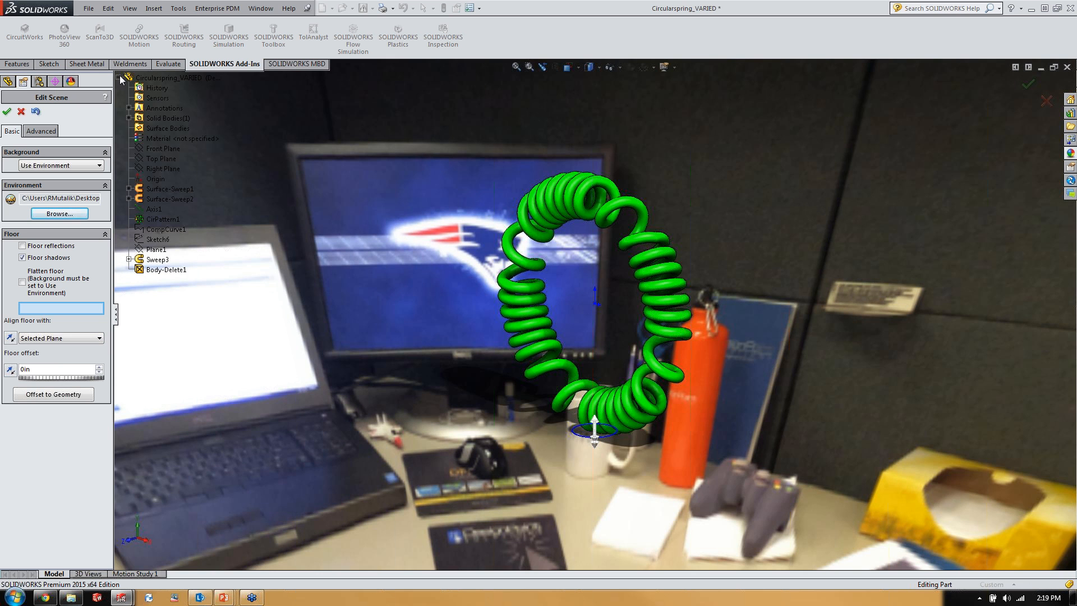
click(166, 149)
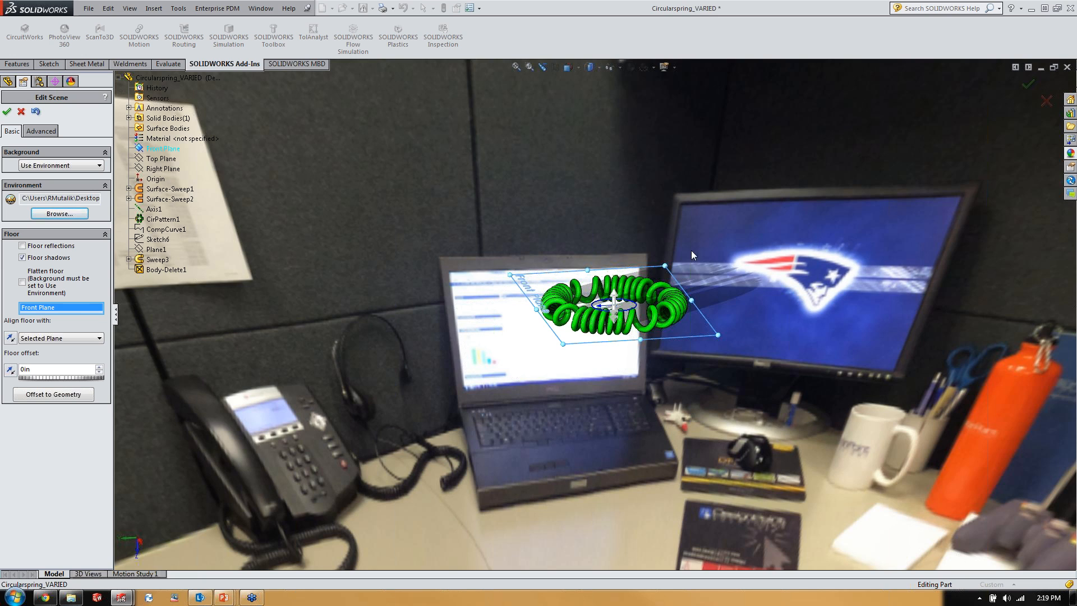
middle_drag(655, 432, 609, 422)
scroll(632, 335, down, 2)
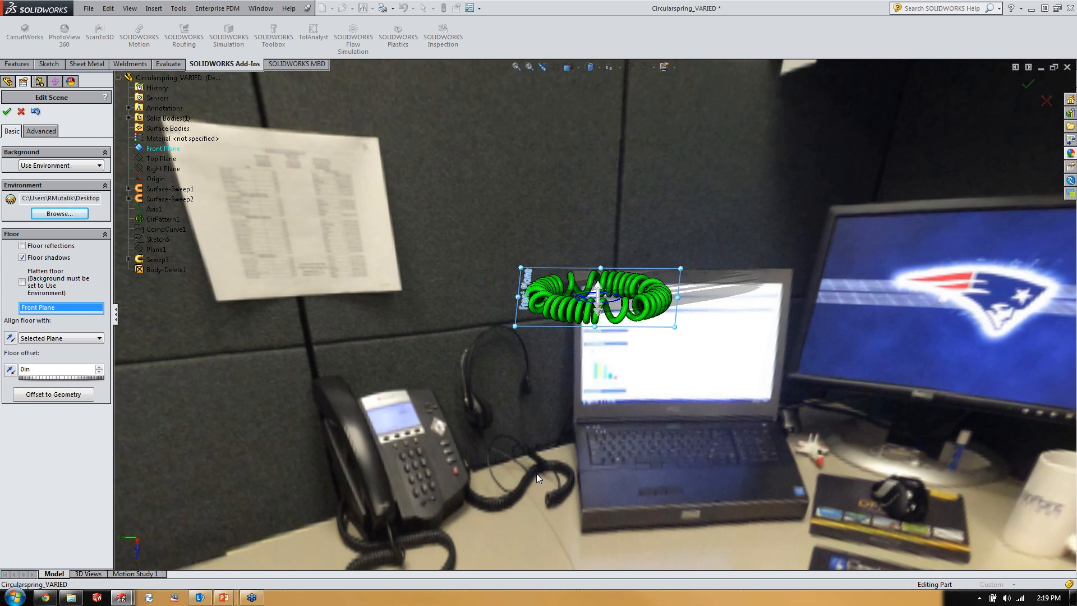
- Try flattening the floor of the office environment and discard all edits to the spring's scene
click(22, 282)
key(Return)
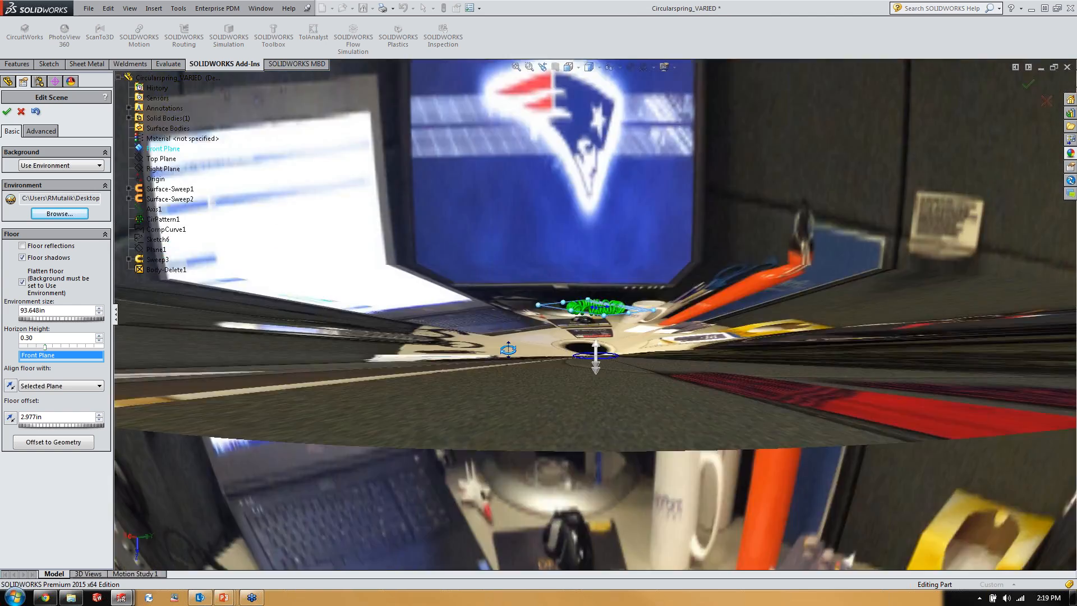
mouse_move(486, 342)
middle_down()
mouse_move(469, 361)
mouse_move(504, 344)
mouse_move(494, 341)
middle_up()
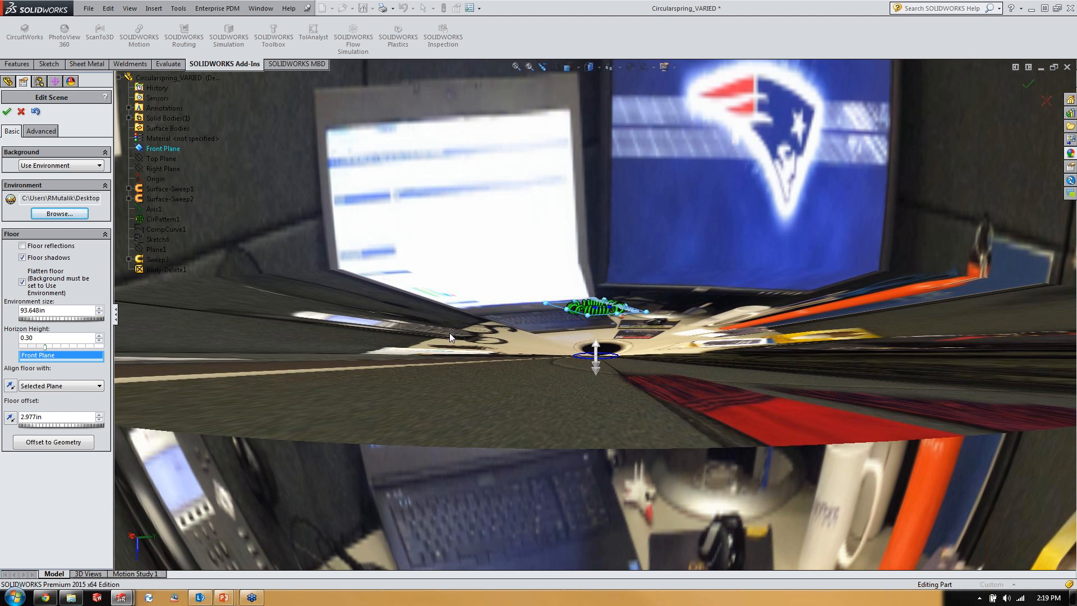
click(21, 113)
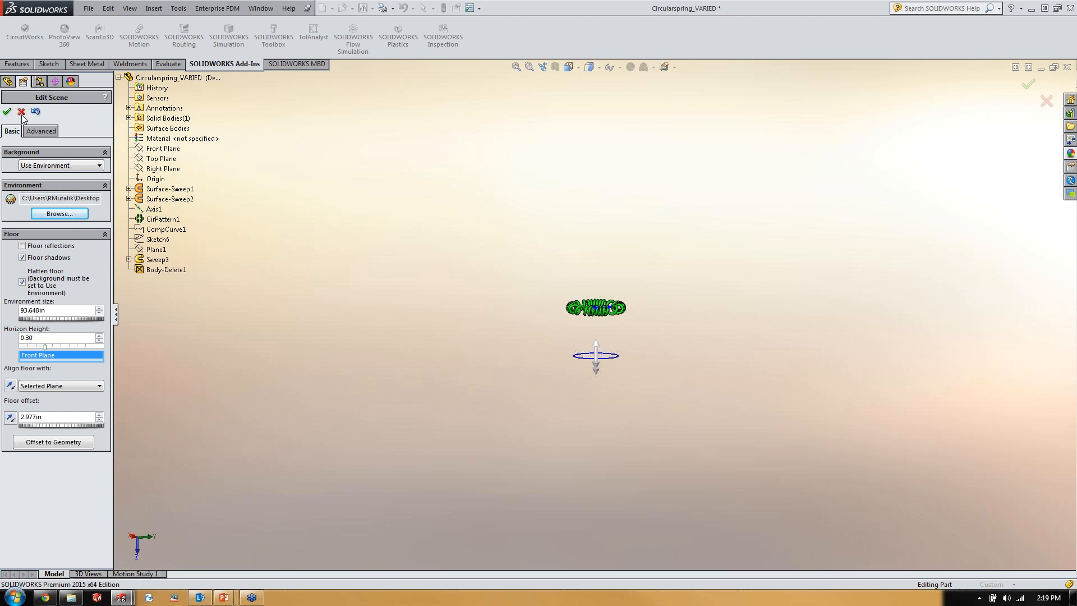
- Close the Circularspring_VARIED and Airbus A380 parts without saving their changes
click(1066, 67)
click(583, 319)
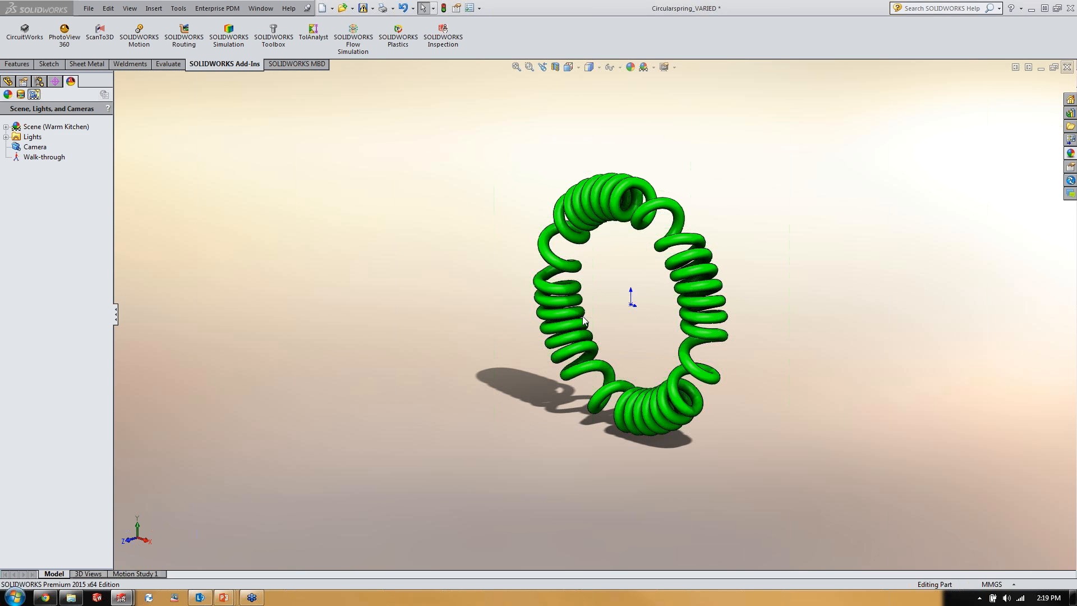
click(1067, 67)
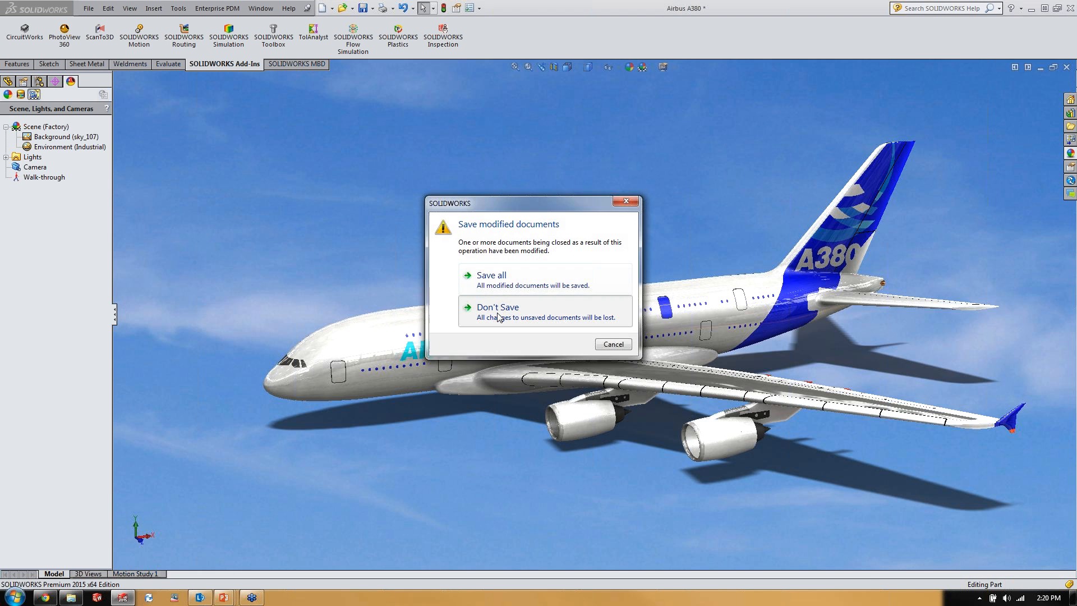
click(497, 313)
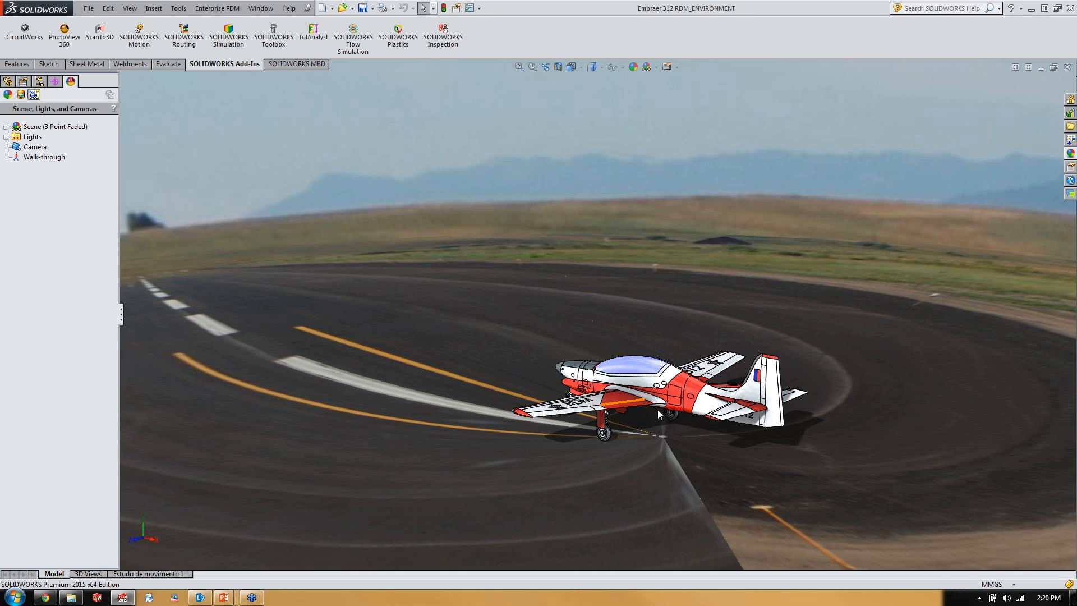
- Open the runway_crop environment of the Embraer 312's 3 Point Faded scene for editing to examine its floor settings
middle_drag(627, 460, 696, 456)
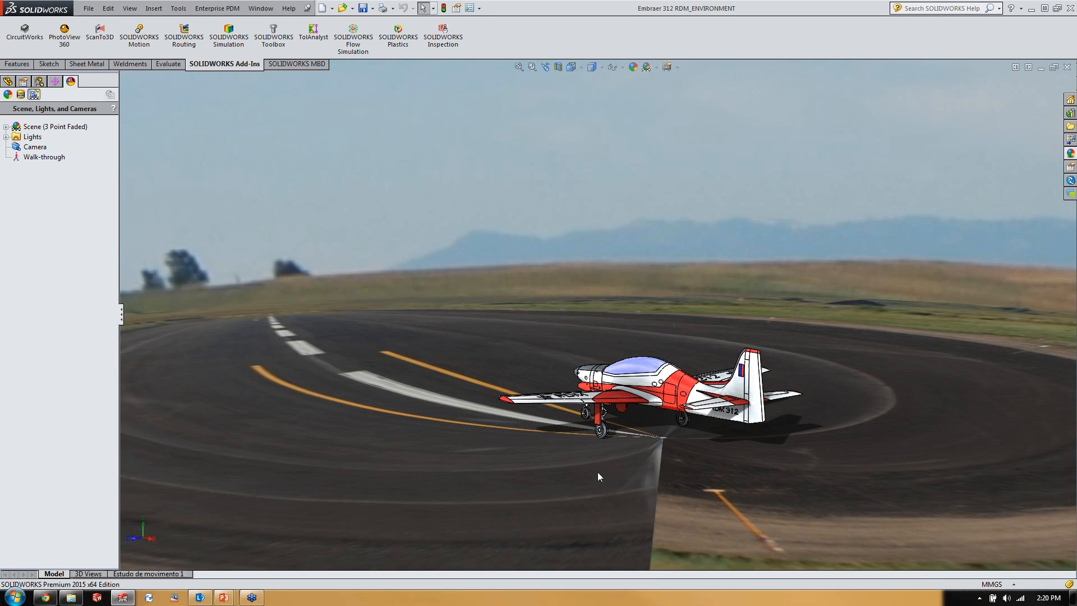
middle_drag(607, 476, 573, 449)
scroll(641, 363, down, 4)
middle_drag(642, 363, 645, 339)
scroll(645, 339, up, 3)
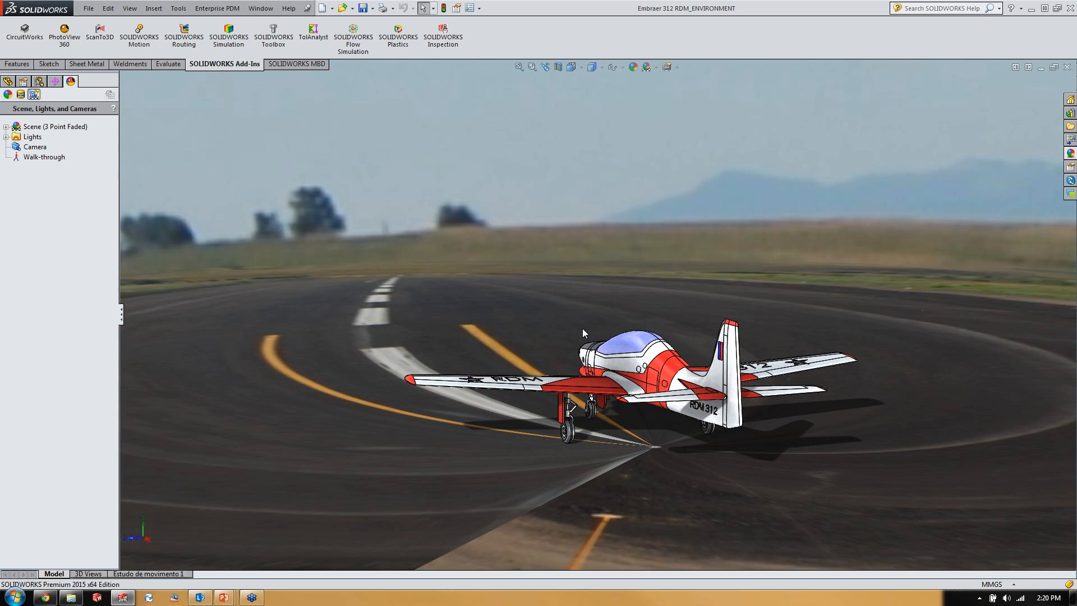
click(7, 127)
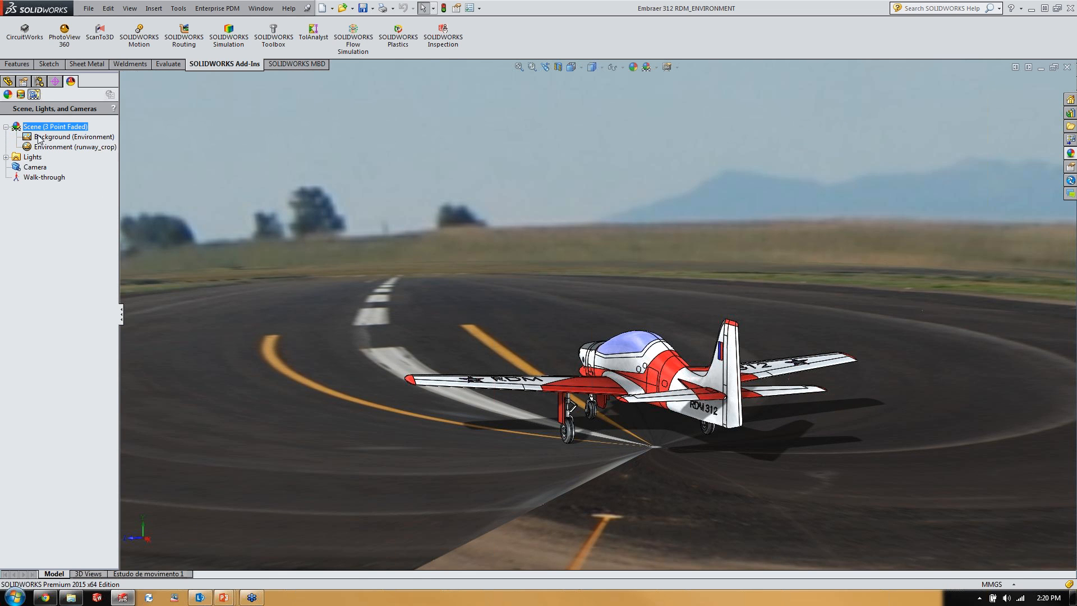
double_click(55, 146)
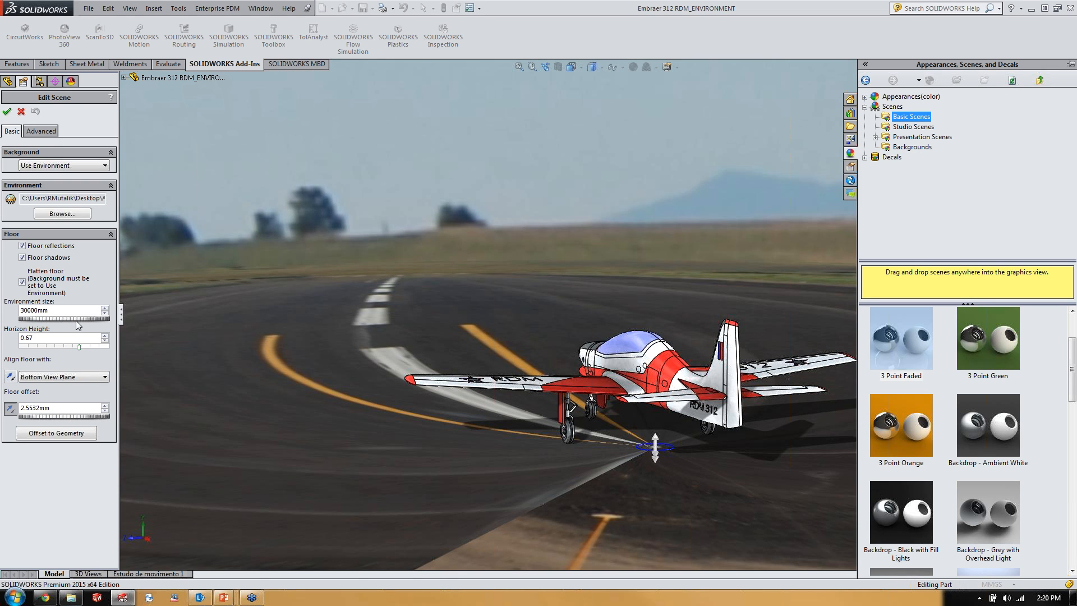
- Reduce the runway environment size to 24300 mm, checking how the Embraer 312 sits within the whole environment
drag(75, 318, 49, 324)
scroll(569, 279, down, 1)
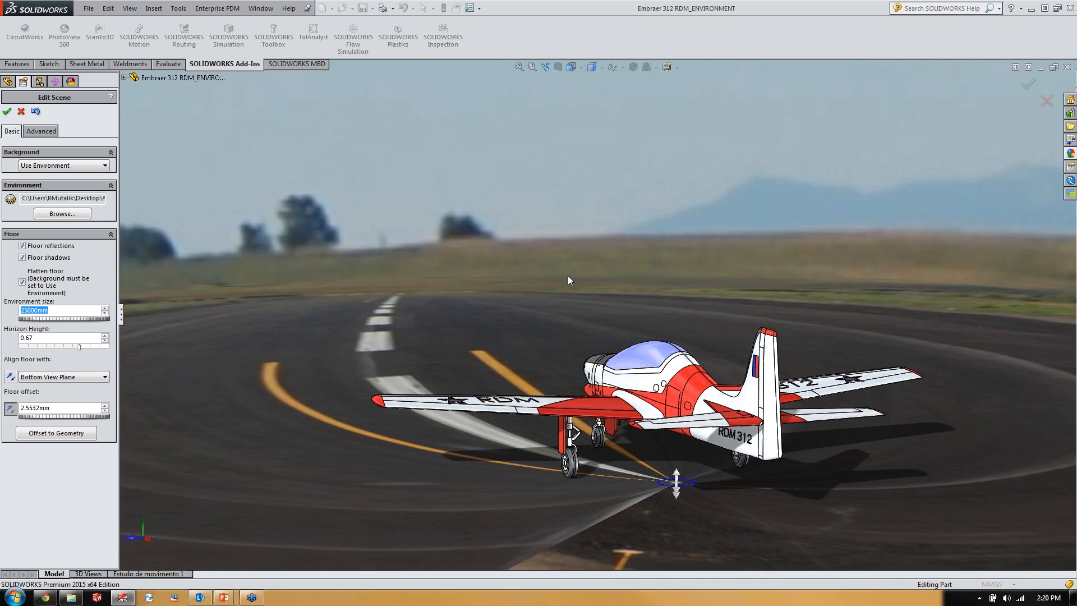
scroll(569, 277, up, 10)
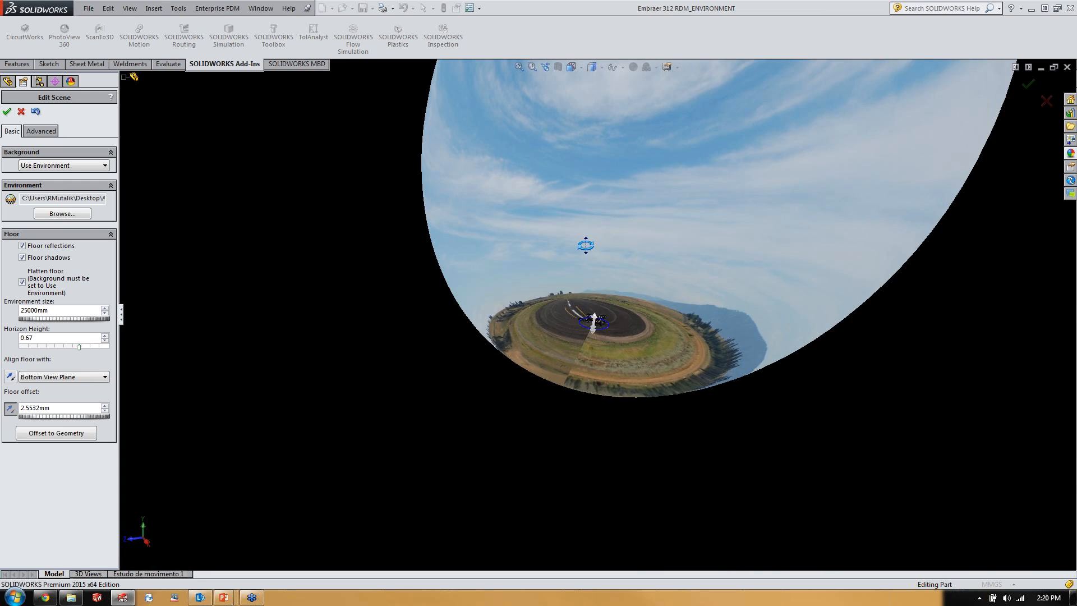
middle_drag(586, 245, 596, 266)
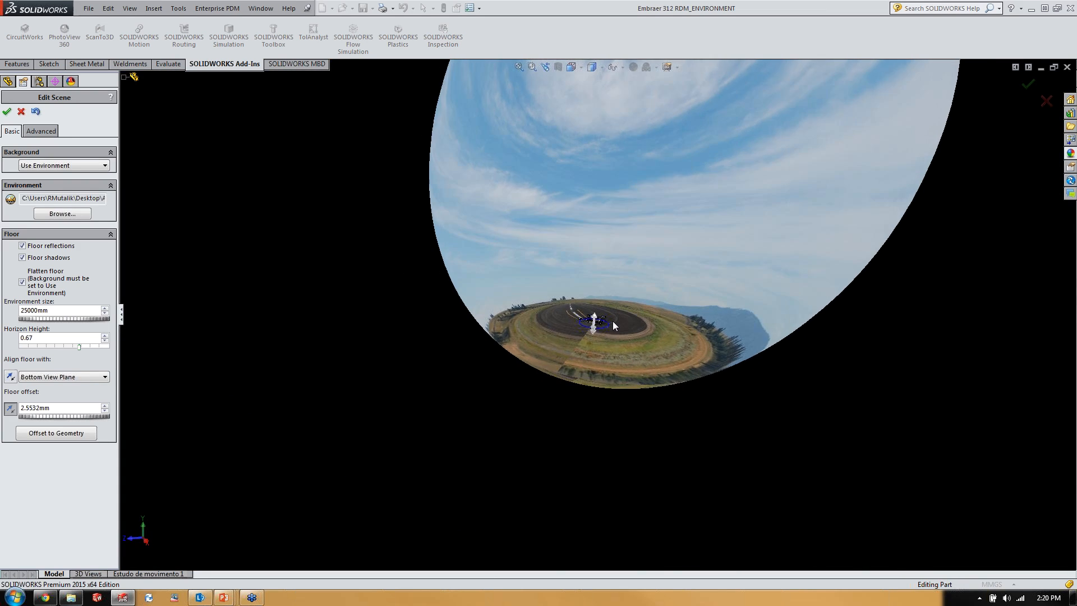
scroll(597, 265, down, 10)
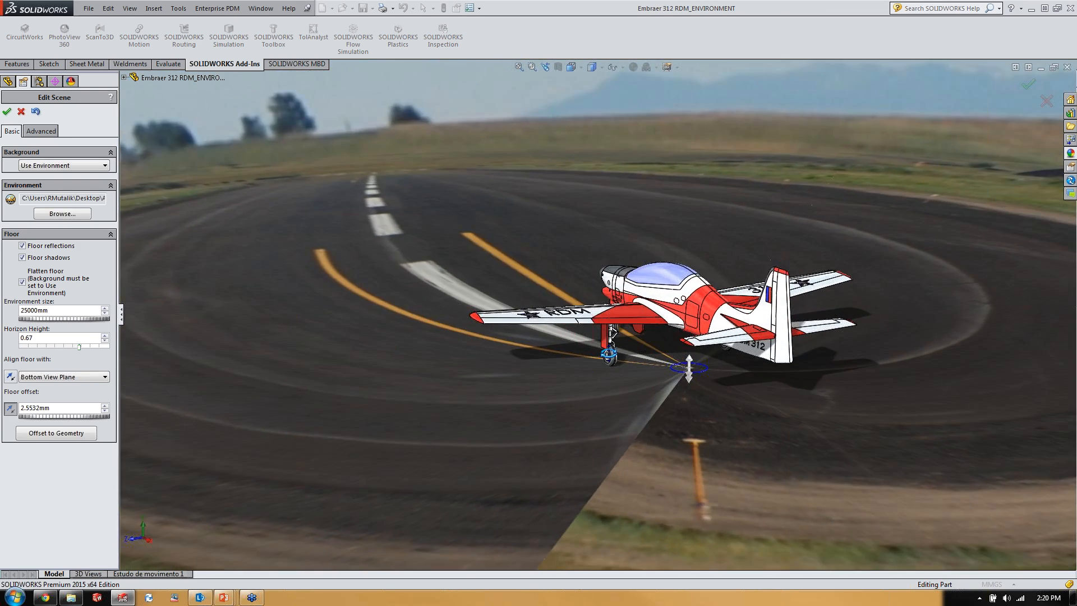
scroll(607, 354, down, 1)
drag(59, 320, 55, 322)
middle_drag(584, 415, 569, 396)
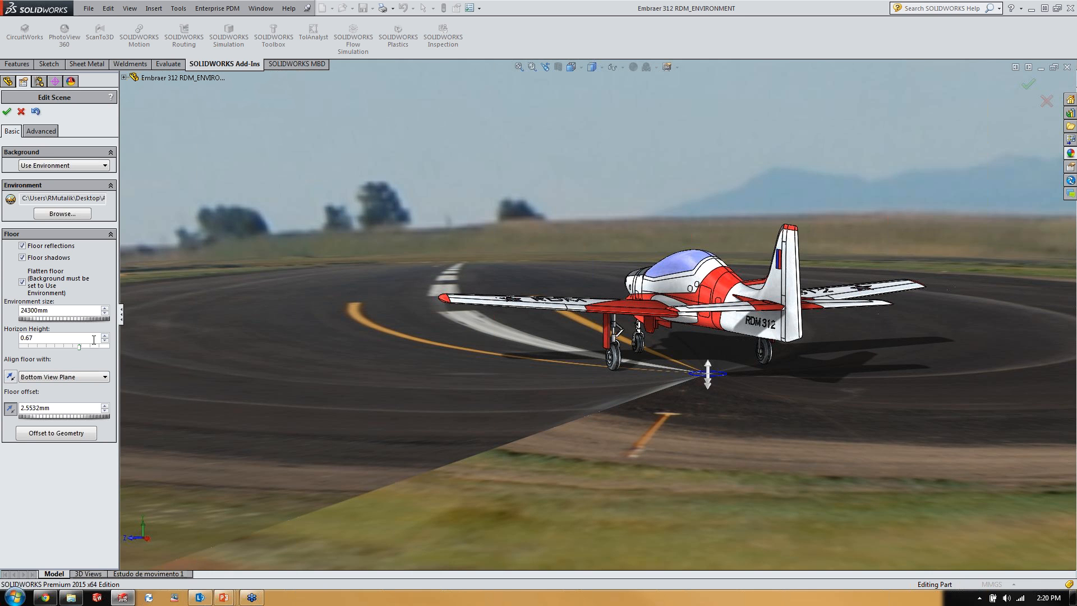
- Set the scene's horizon height to 0.66 and lower the floor beneath the aircraft to an offset of 128.3148 mm
mouse_move(79, 348)
mouse_down()
mouse_move(69, 345)
mouse_move(79, 345)
mouse_up()
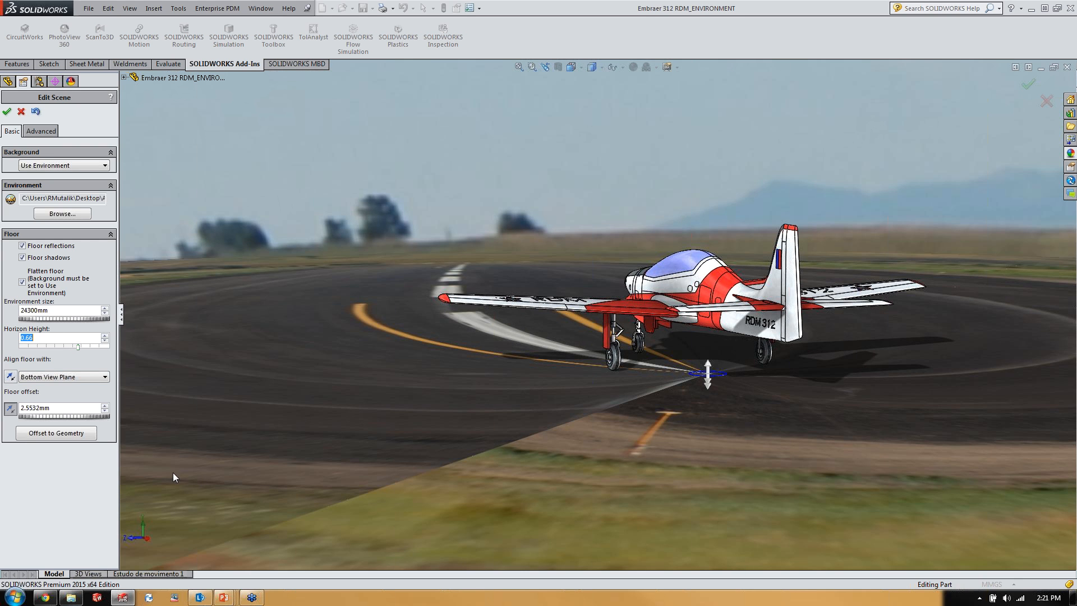
drag(707, 373, 706, 397)
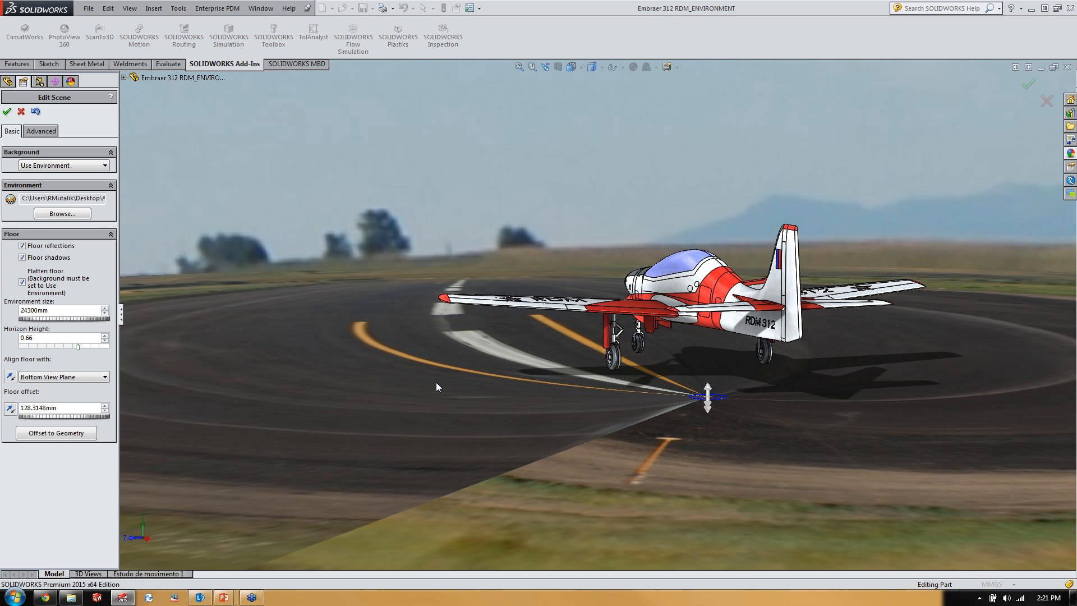
mouse_move(455, 389)
middle_down()
mouse_move(493, 384)
mouse_move(476, 388)
middle_up()
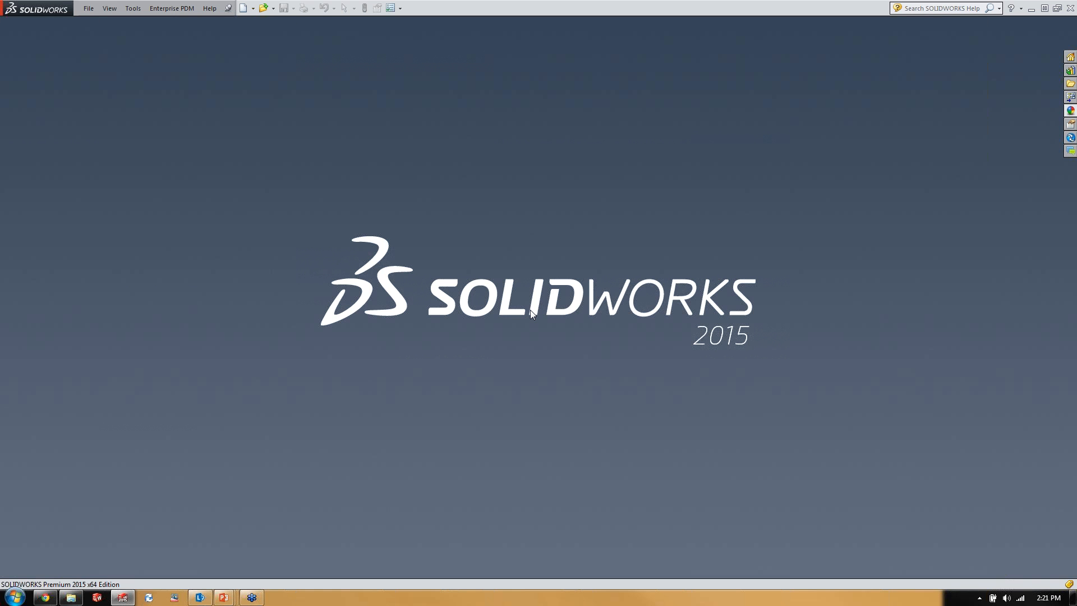
- Cycle through the open windows to switch away from SOLIDWORKS
key(super+Tab)
key(super+Tab)
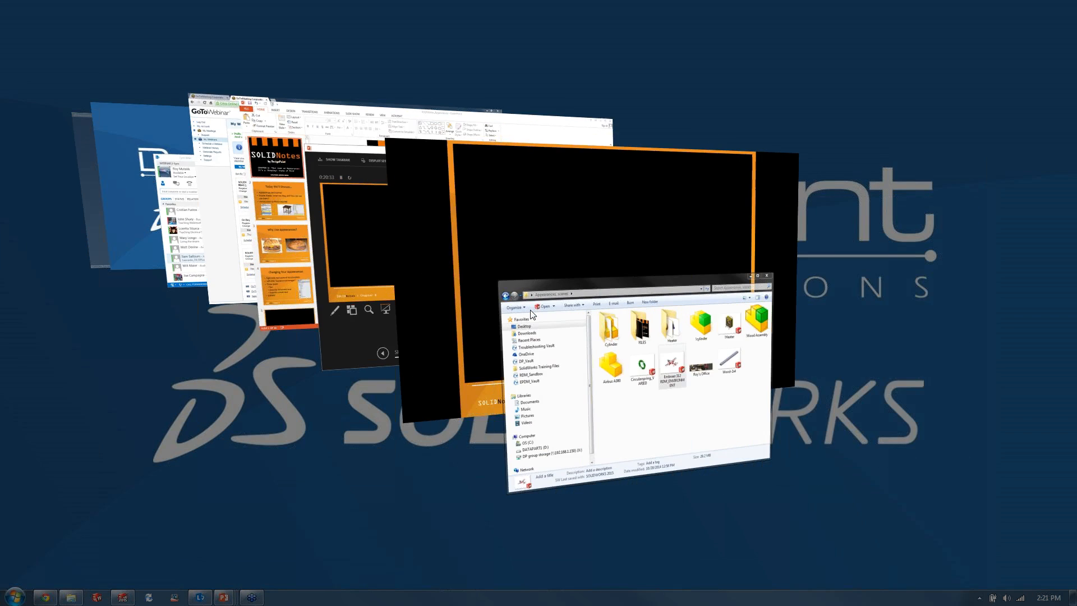
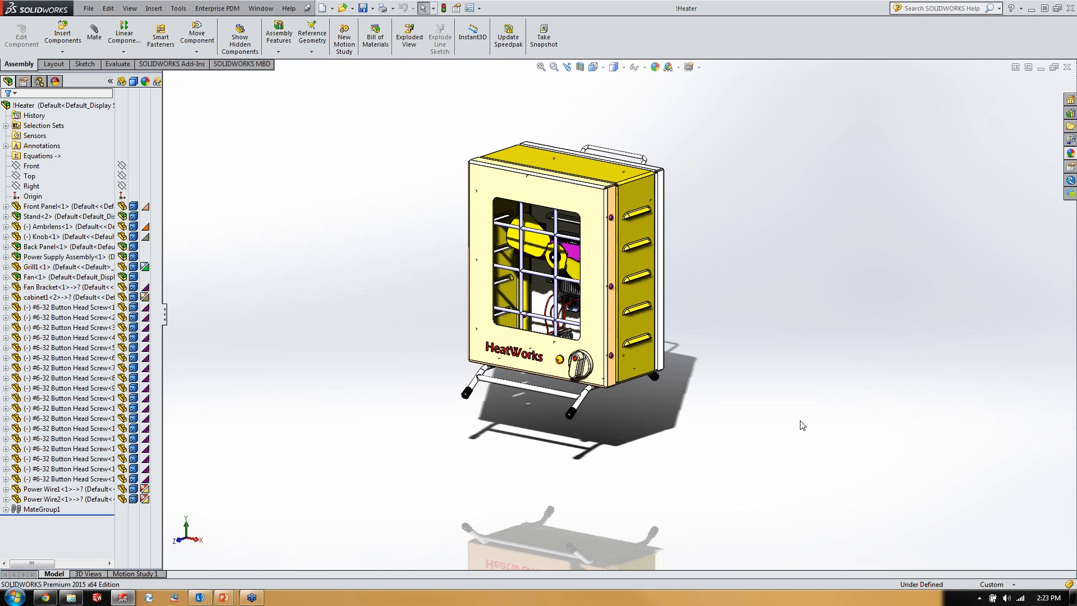
- Try to add a display state named Inner Components to the !Heater assembly
mouse_move(810, 331)
middle_down()
mouse_move(815, 378)
mouse_move(800, 373)
mouse_move(778, 392)
mouse_move(760, 378)
middle_up()
scroll(631, 286, down, 3)
scroll(630, 286, down, 2)
scroll(808, 397, up, 2)
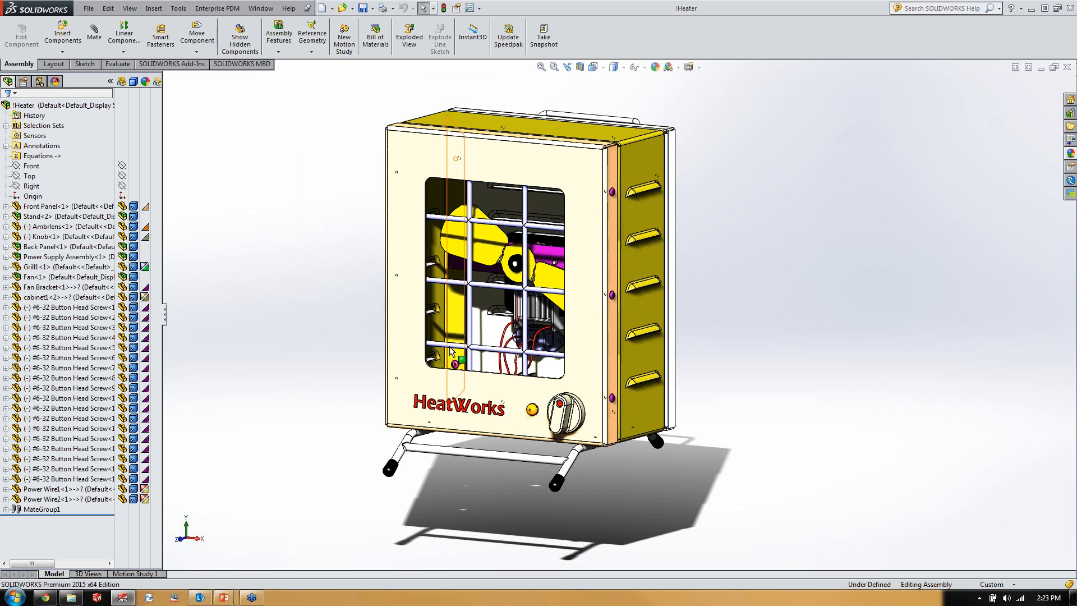
mouse_move(769, 378)
middle_down()
mouse_move(760, 397)
mouse_move(750, 377)
middle_up()
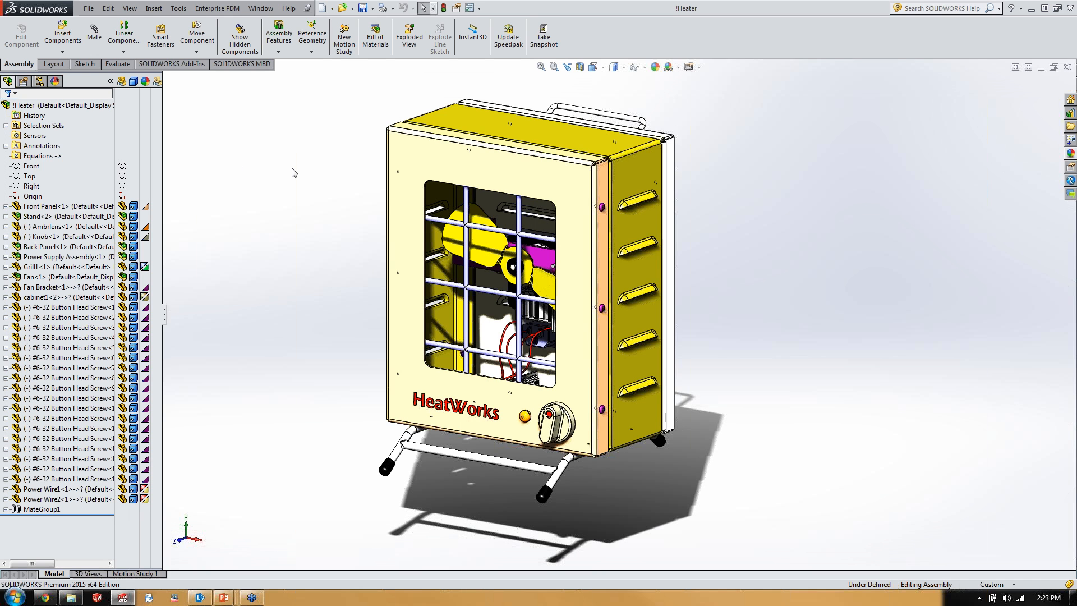
click(40, 83)
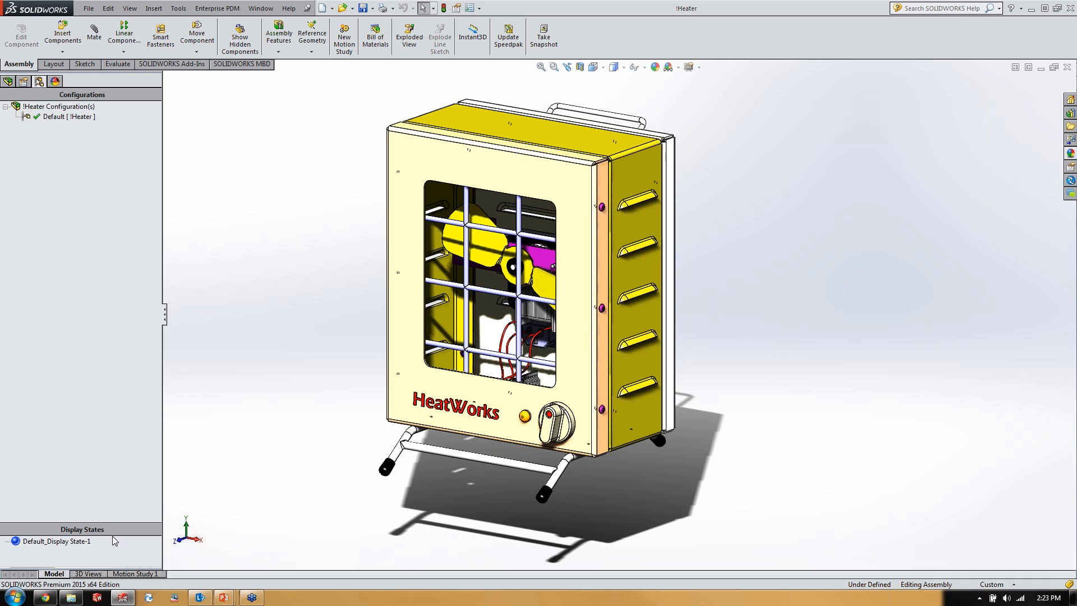
drag(122, 530, 126, 422)
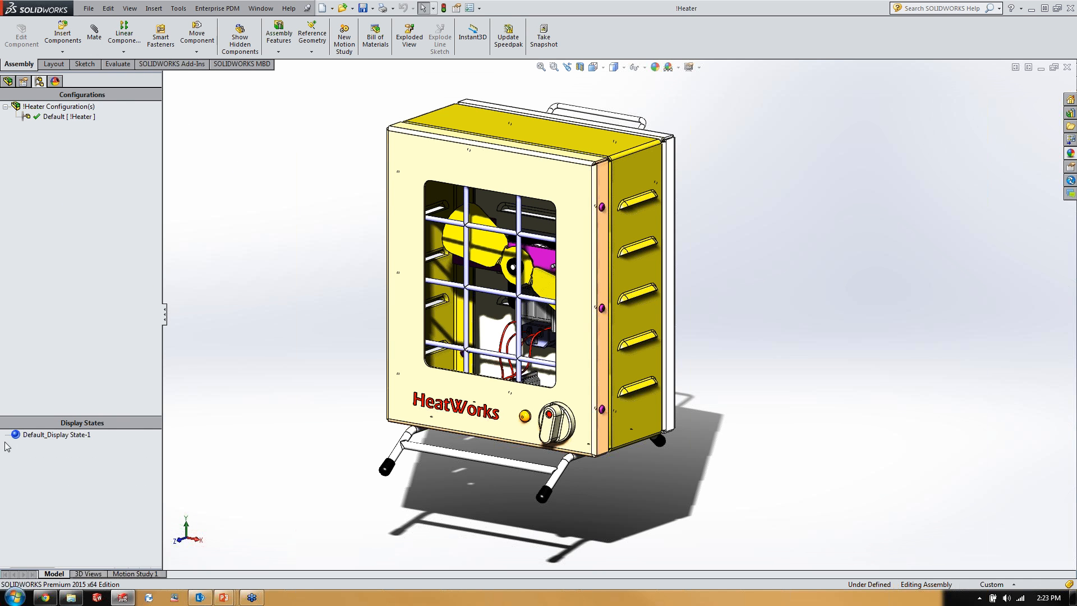
click(32, 437)
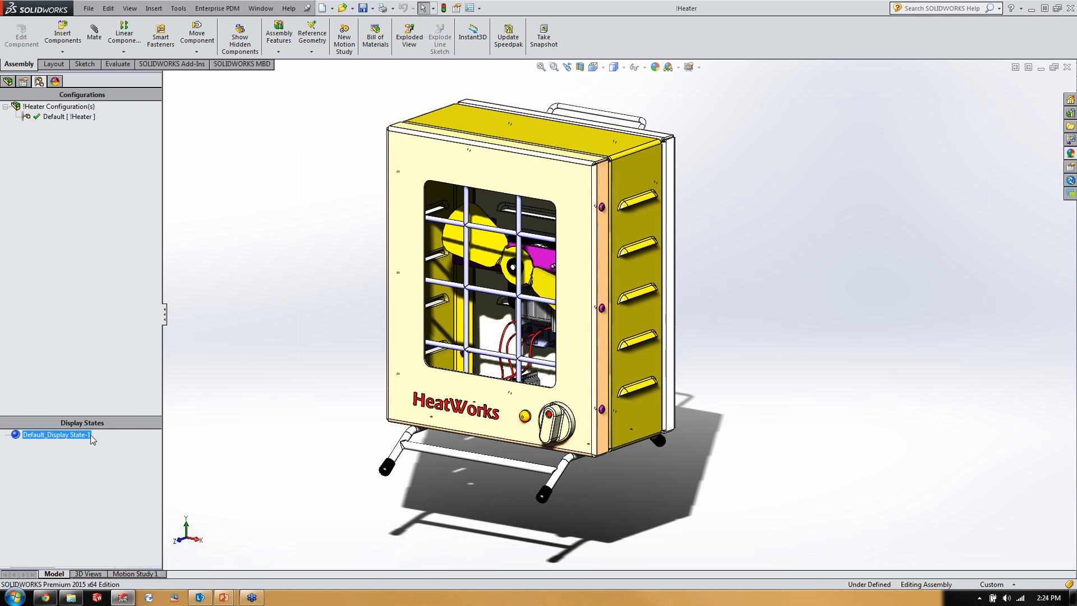
right_click(44, 437)
click(76, 459)
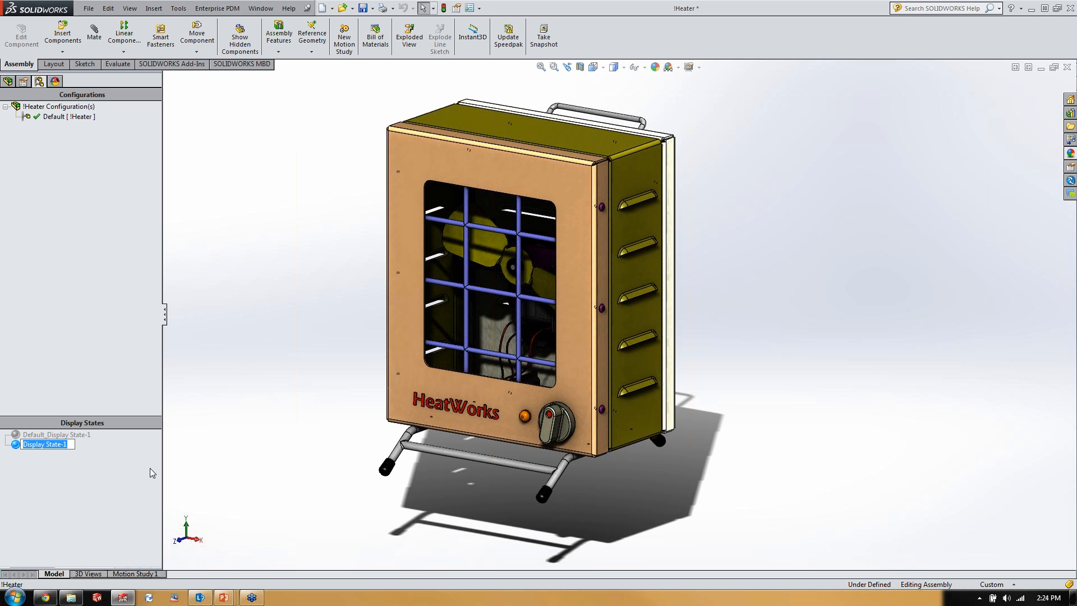
text(Inner Components)
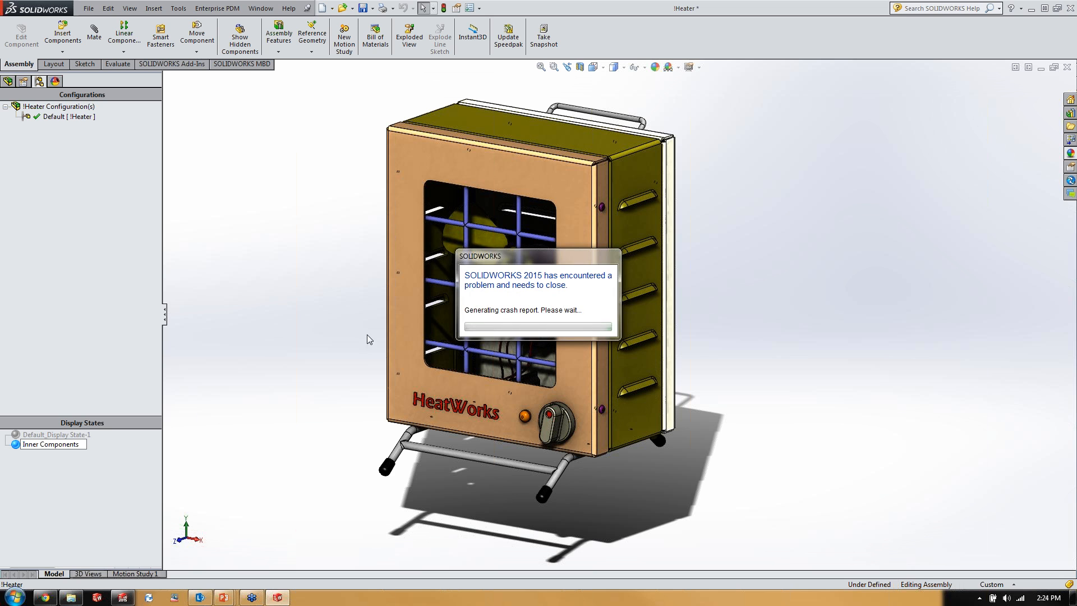
drag(491, 262, 425, 220)
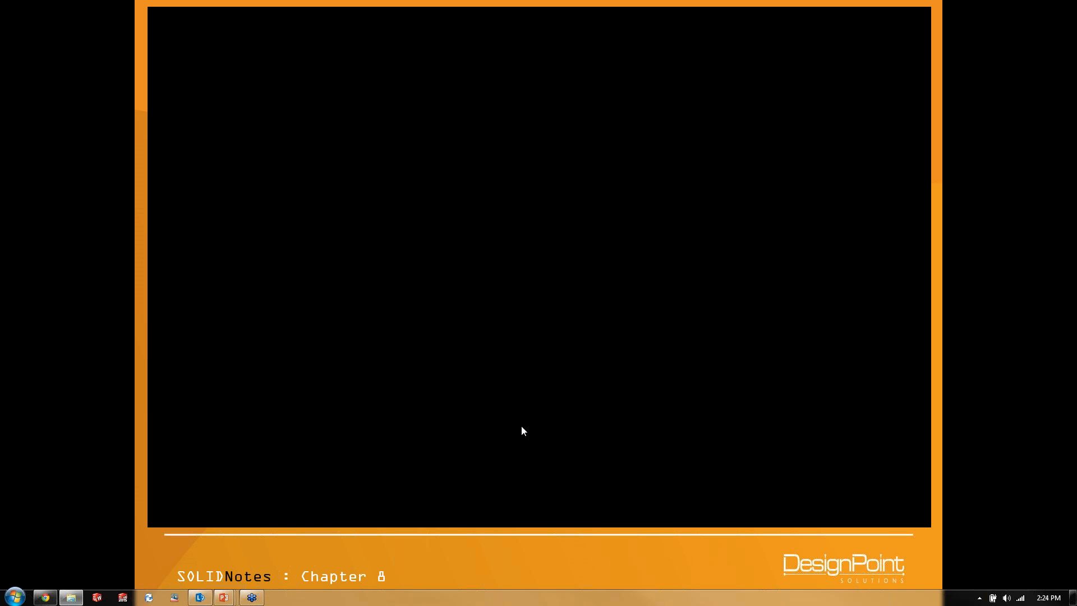
- Relaunch SOLIDWORKS and reopen the !Heater assembly, allowing scripts to continue running
click(123, 598)
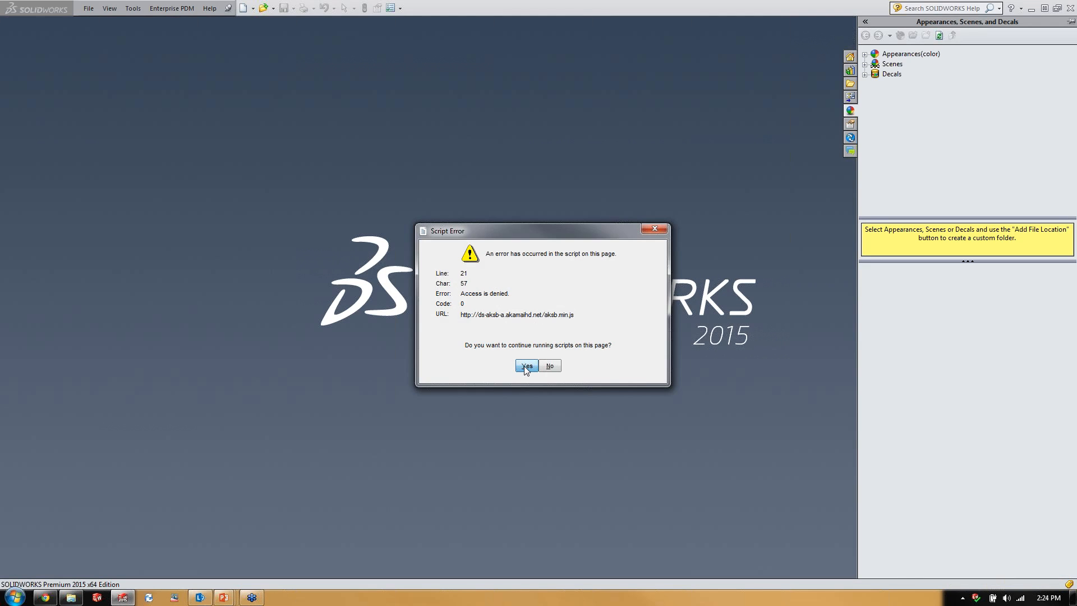
click(527, 366)
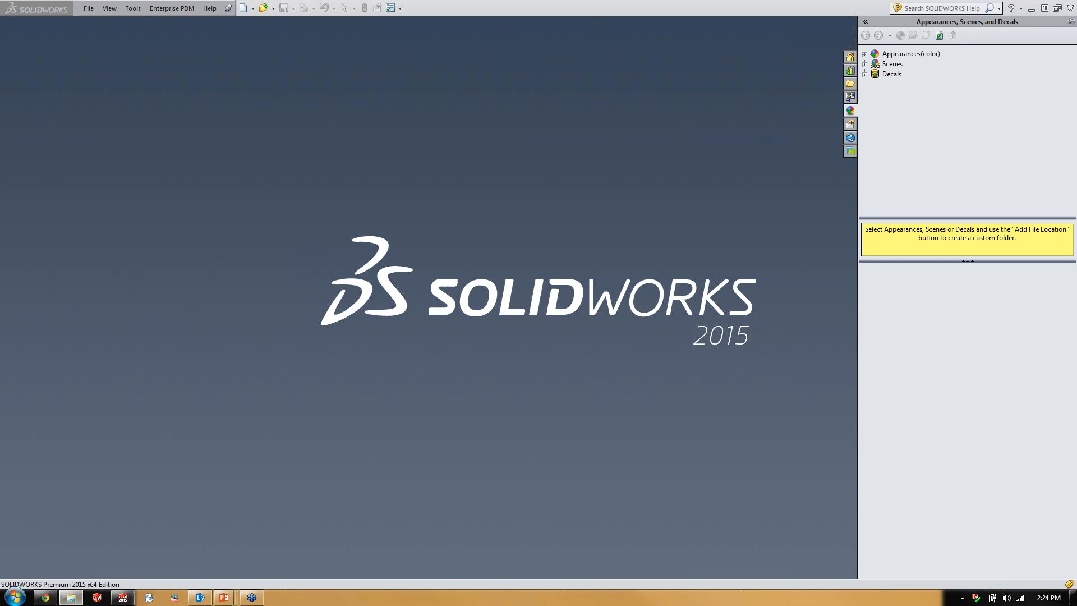
click(541, 280)
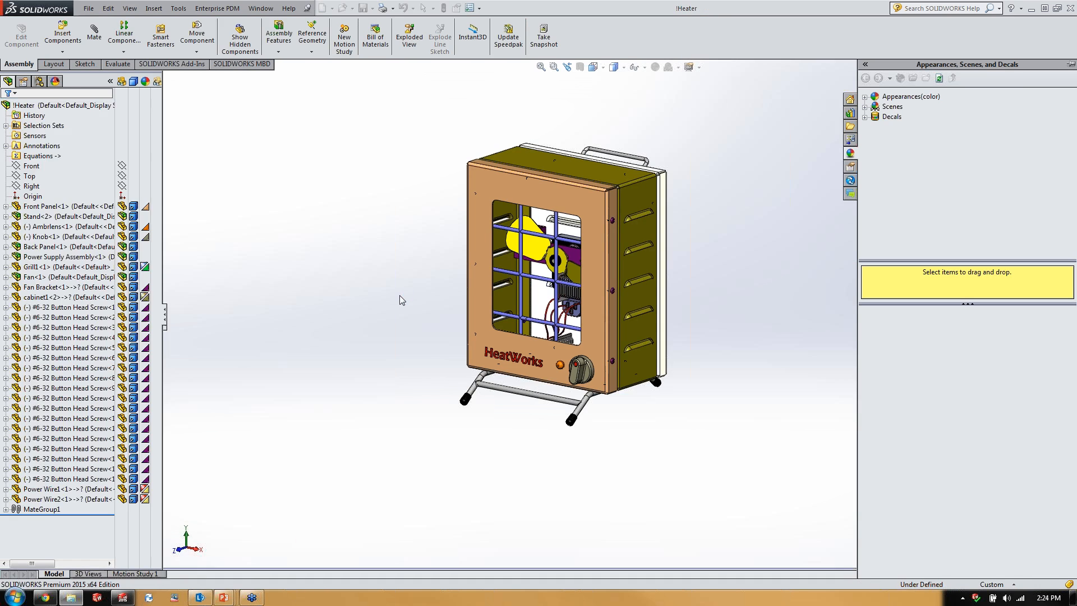
- Add a new display state to the !Heater assembly with its default name
click(23, 81)
click(56, 542)
right_click(65, 544)
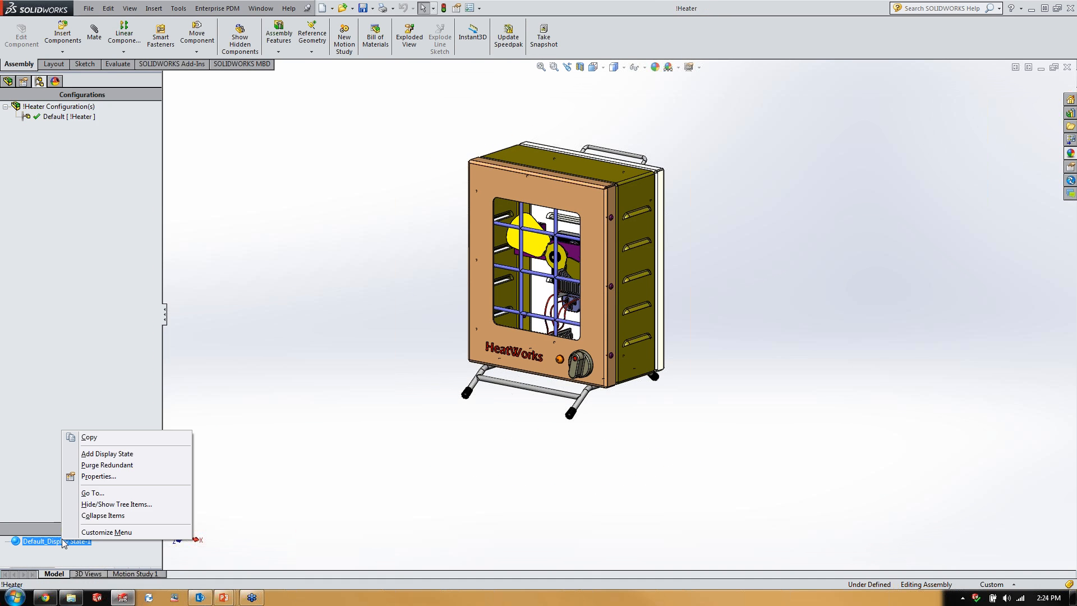
click(94, 454)
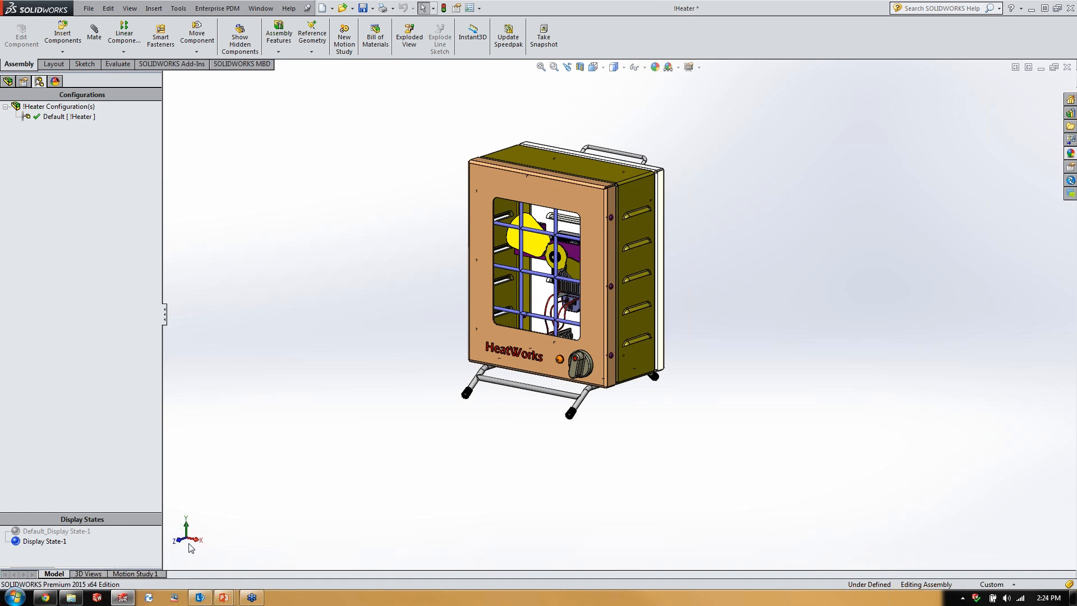
- Expand the assembly's Selection Sets folder in the feature tree and look at the ALL Exterior Components and Hardware sets
click(10, 82)
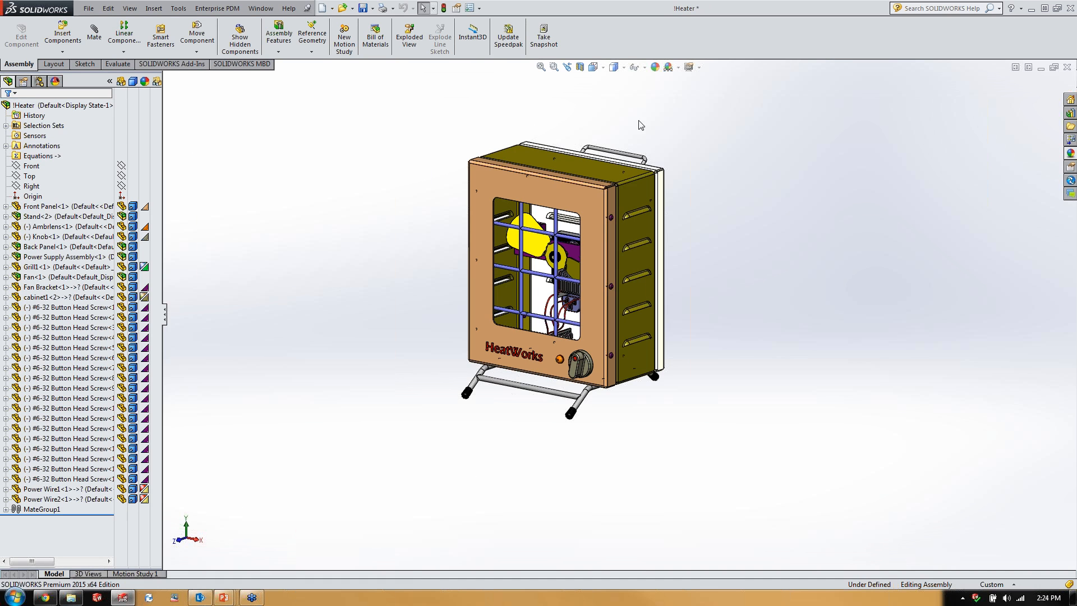
scroll(546, 261, down, 4)
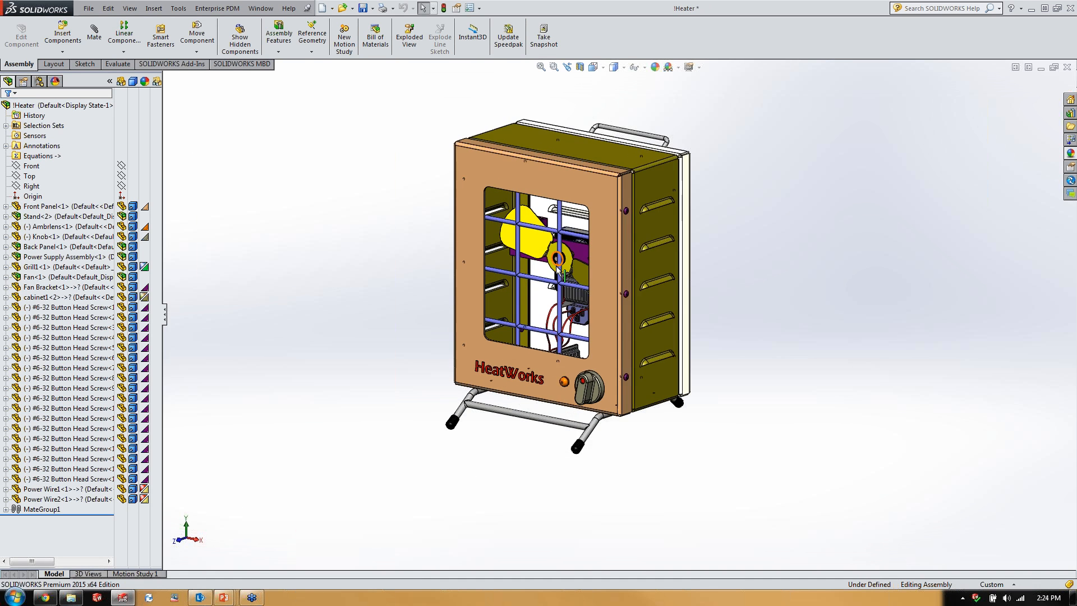
middle_drag(592, 321, 577, 364)
scroll(594, 315, up, 3)
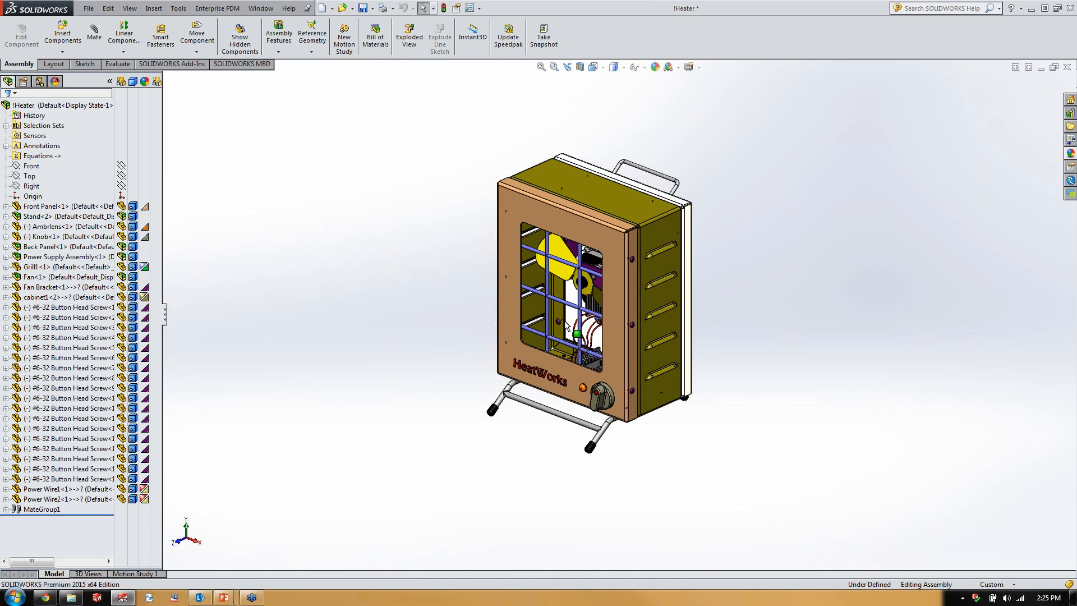
click(5, 126)
click(52, 137)
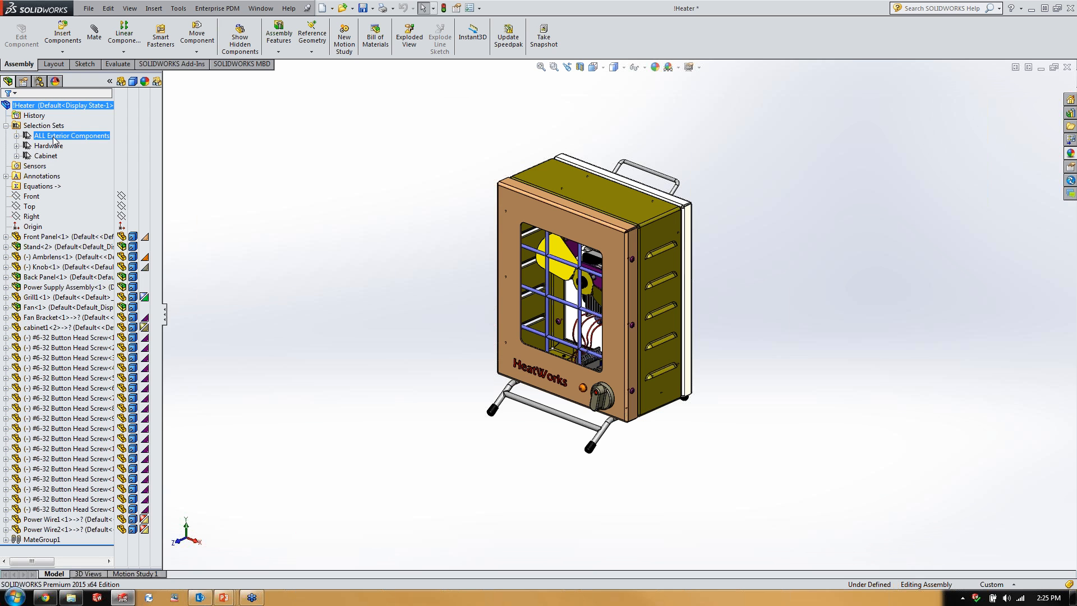
click(47, 146)
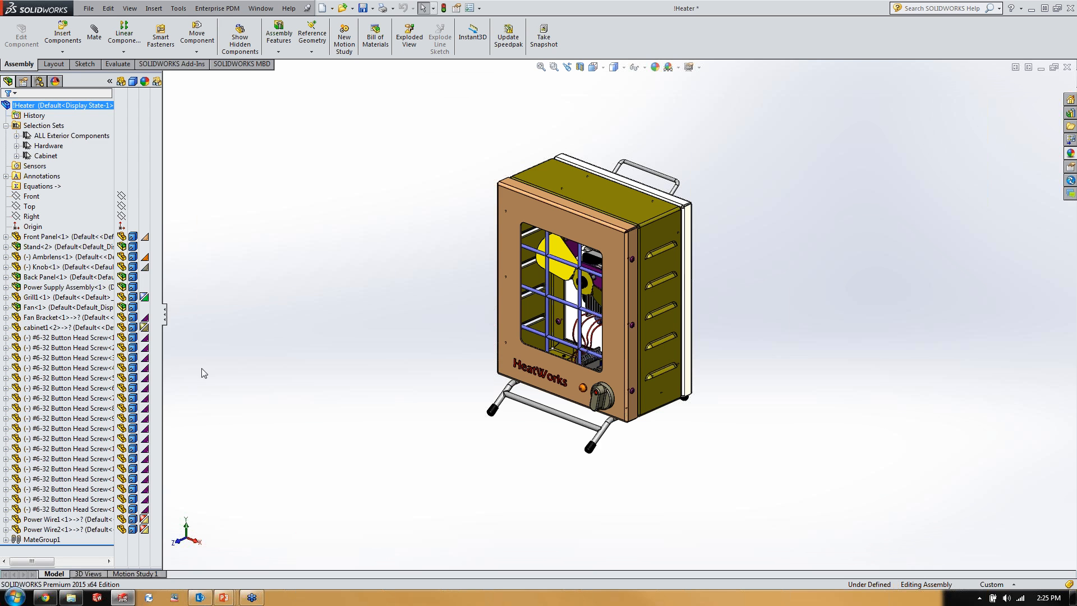
- Select all #6-32 Button Head Screw components and try the Save Selection option on them
click(112, 338)
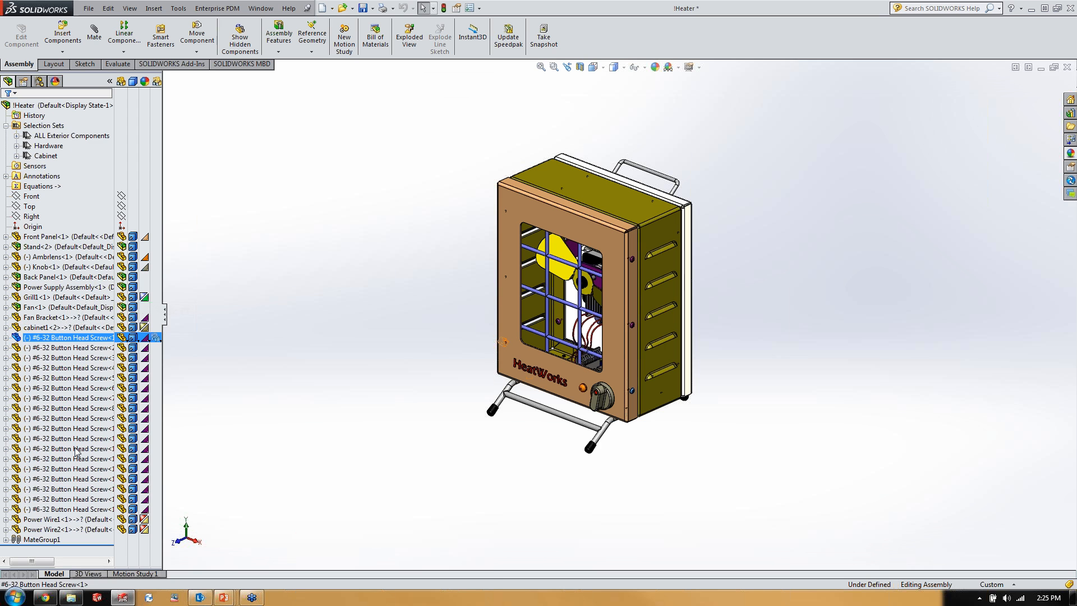
shift+click(77, 508)
right_click(358, 267)
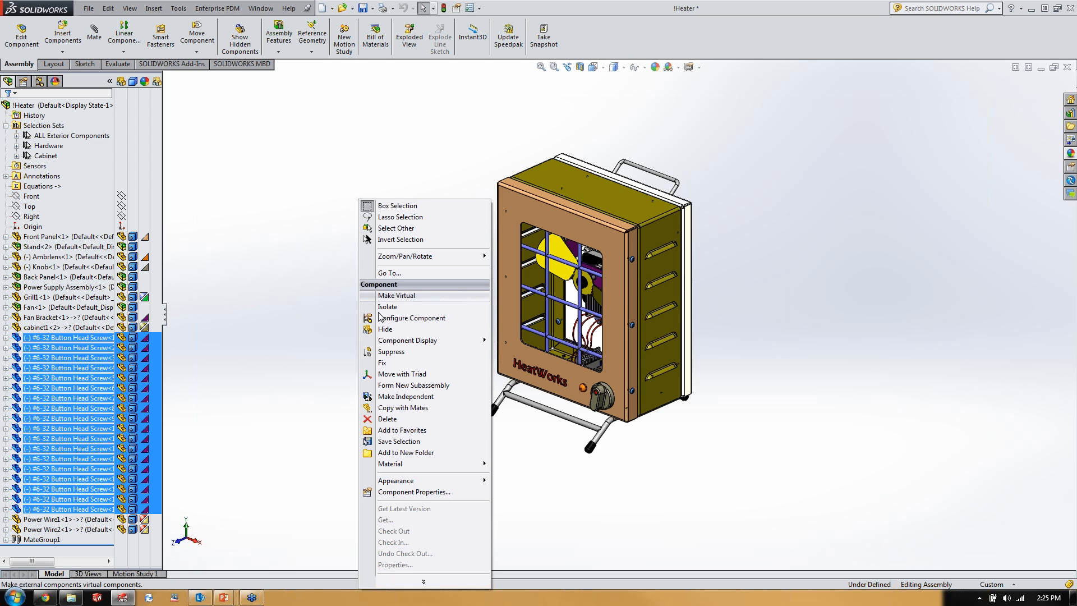
click(397, 442)
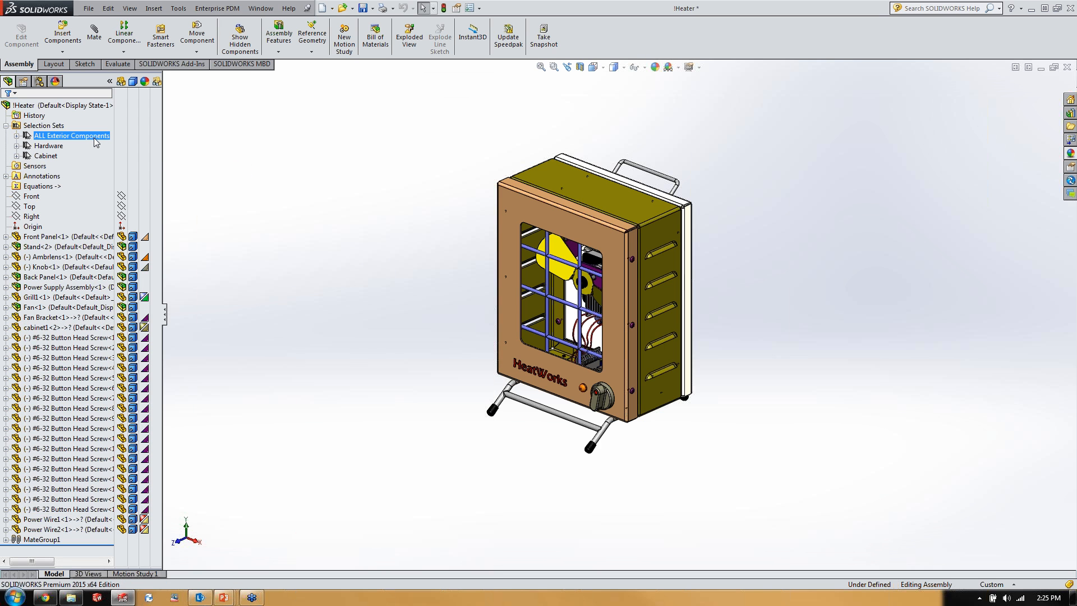
- Highlight the ALL Exterior Components selection set in the model, and expand it to select its cabinet1 component
click(94, 137)
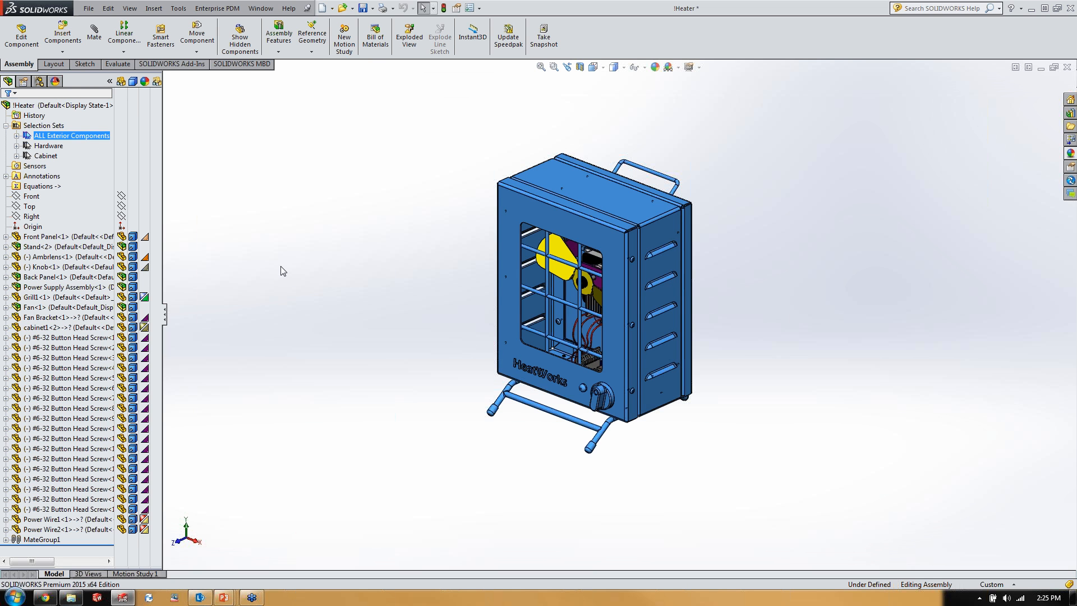
click(319, 217)
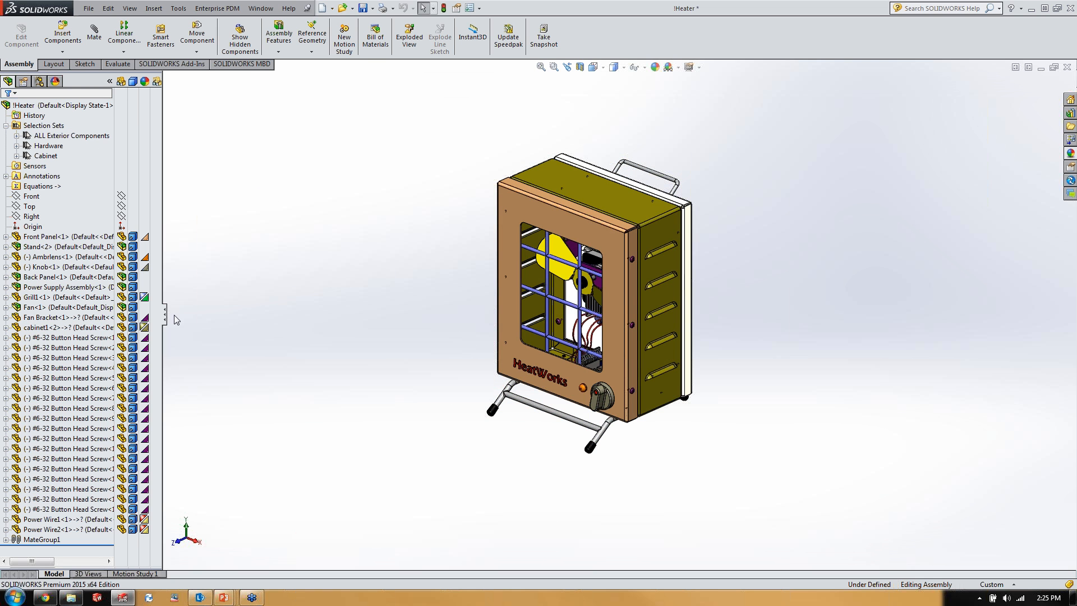
click(16, 135)
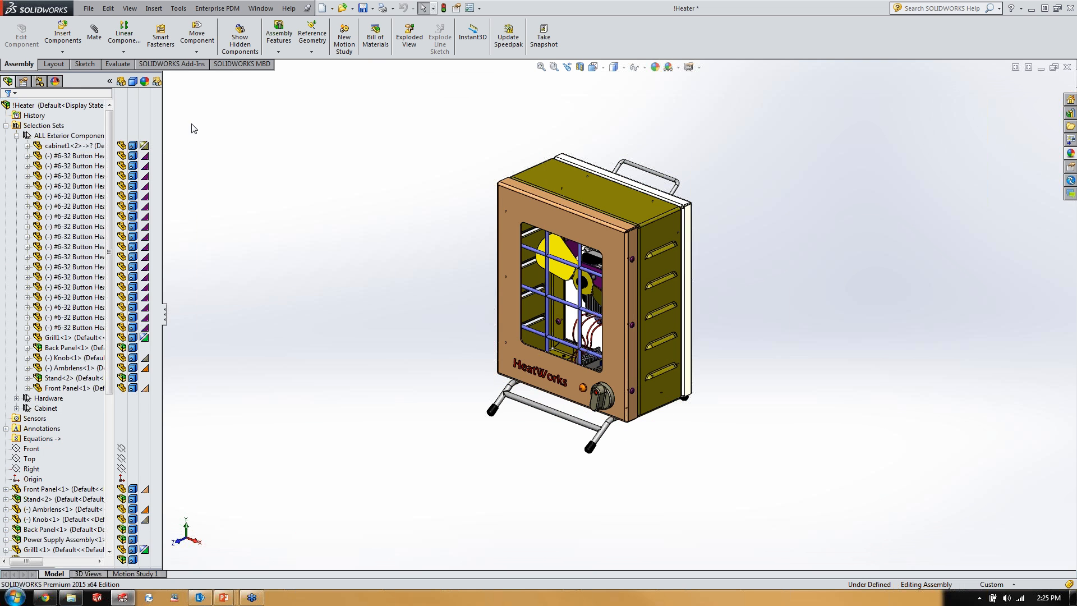
click(93, 146)
click(70, 145)
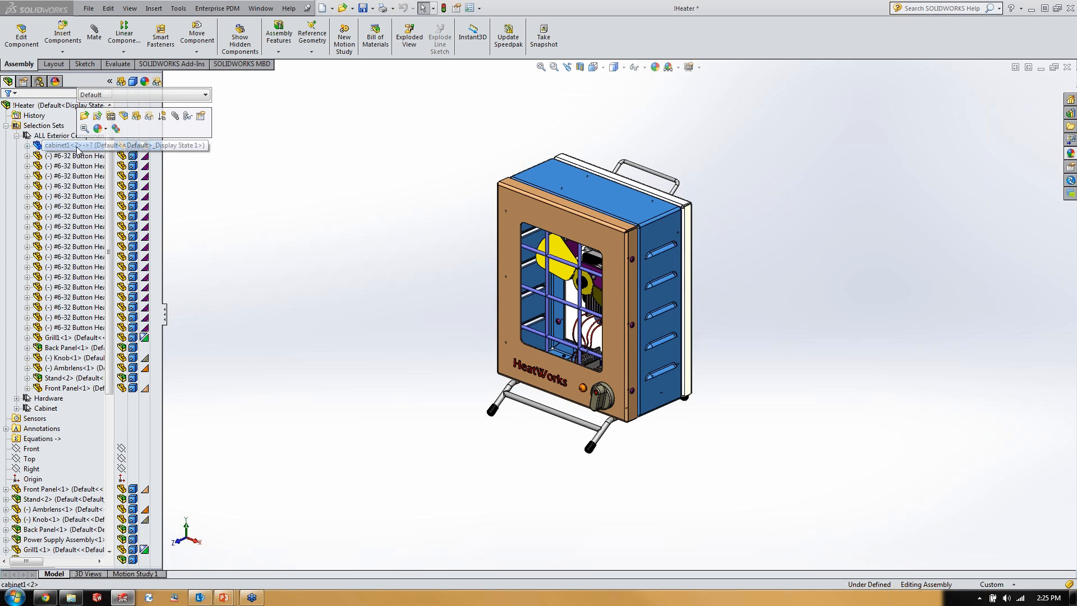
- Hide every component of the ALL Exterior Components selection set in the active display state, and compare it with Default_Display State-1
shift+click(68, 388)
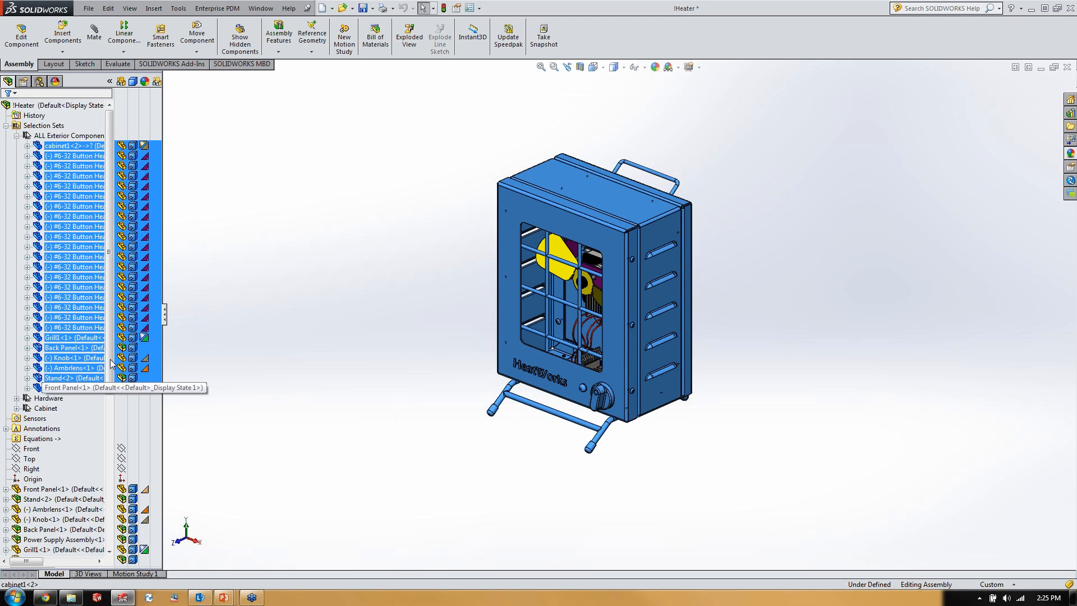
click(122, 147)
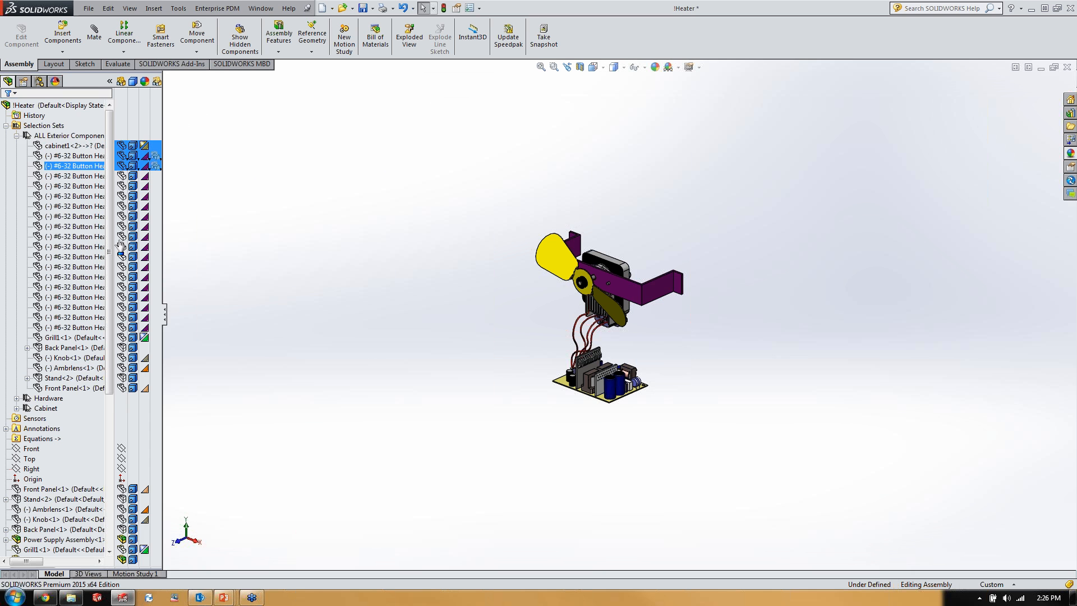
click(40, 81)
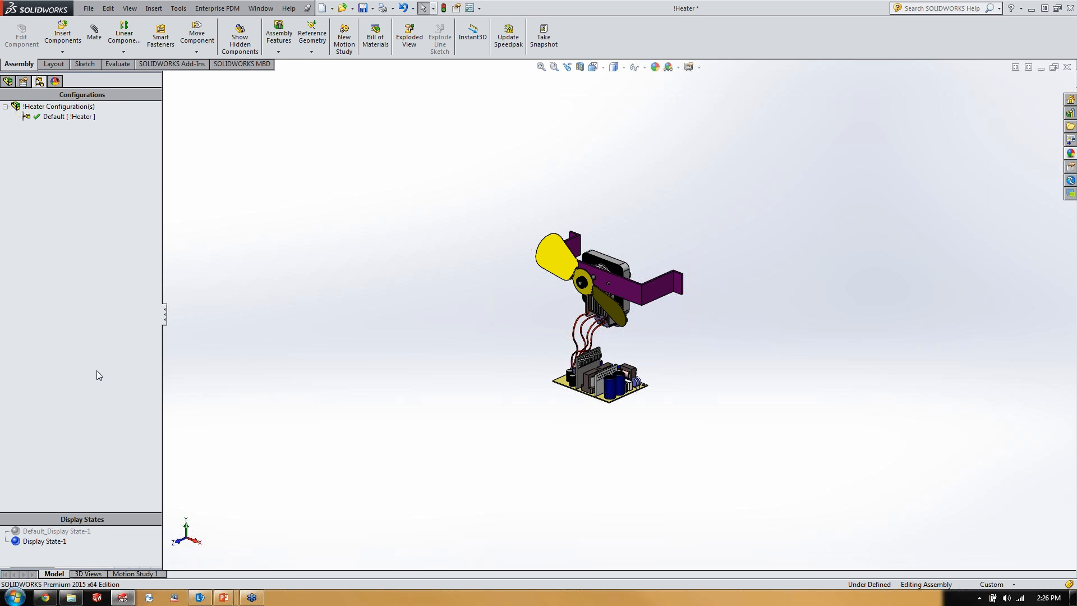
double_click(56, 532)
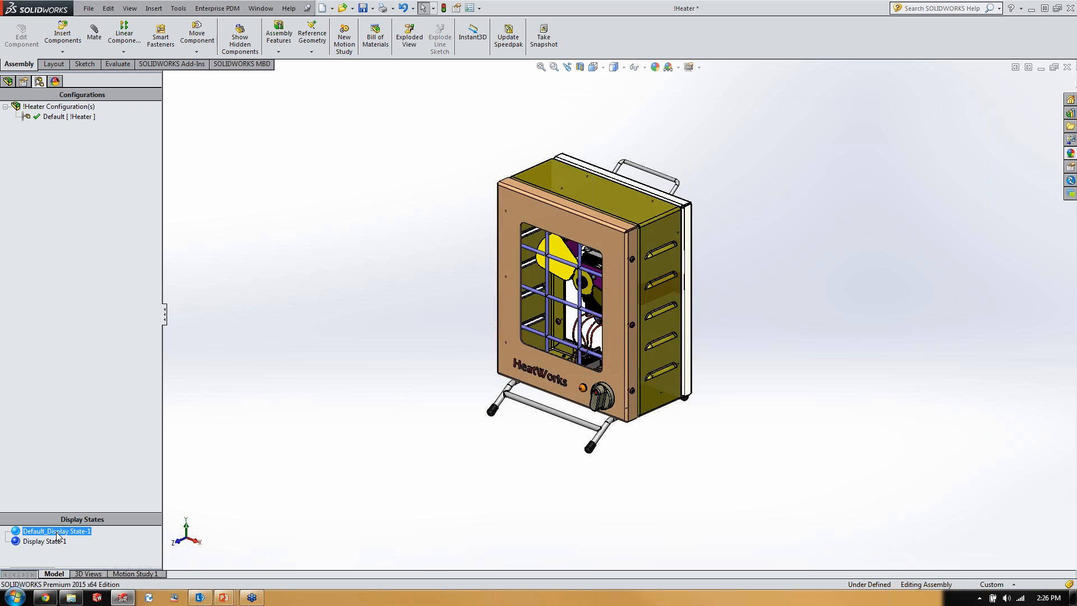
double_click(46, 542)
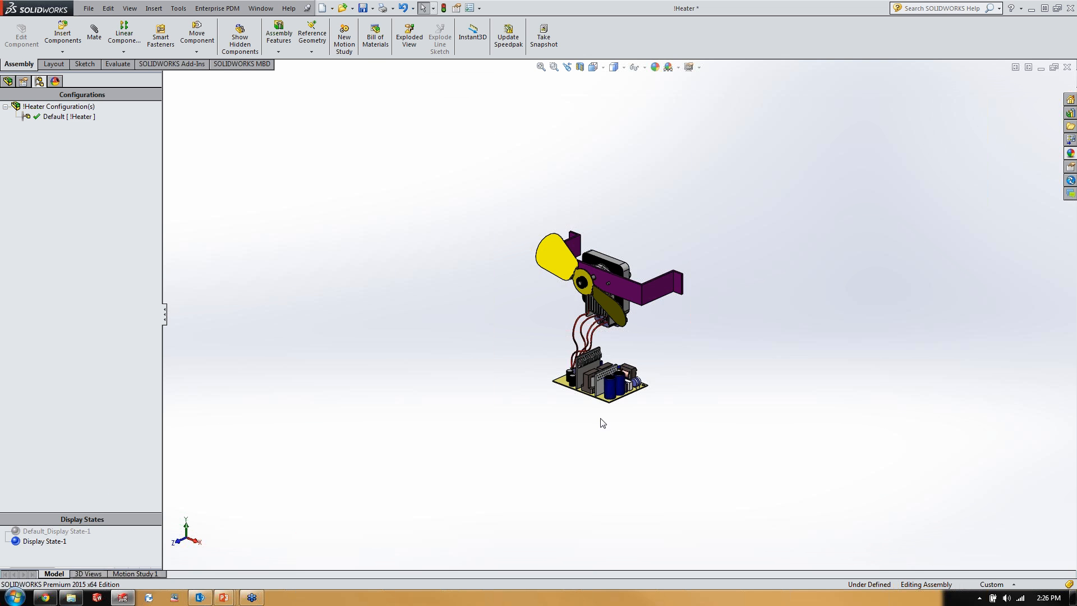
- Activate Default_Display State-1 and add another display state to the assembly with its default name
double_click(29, 532)
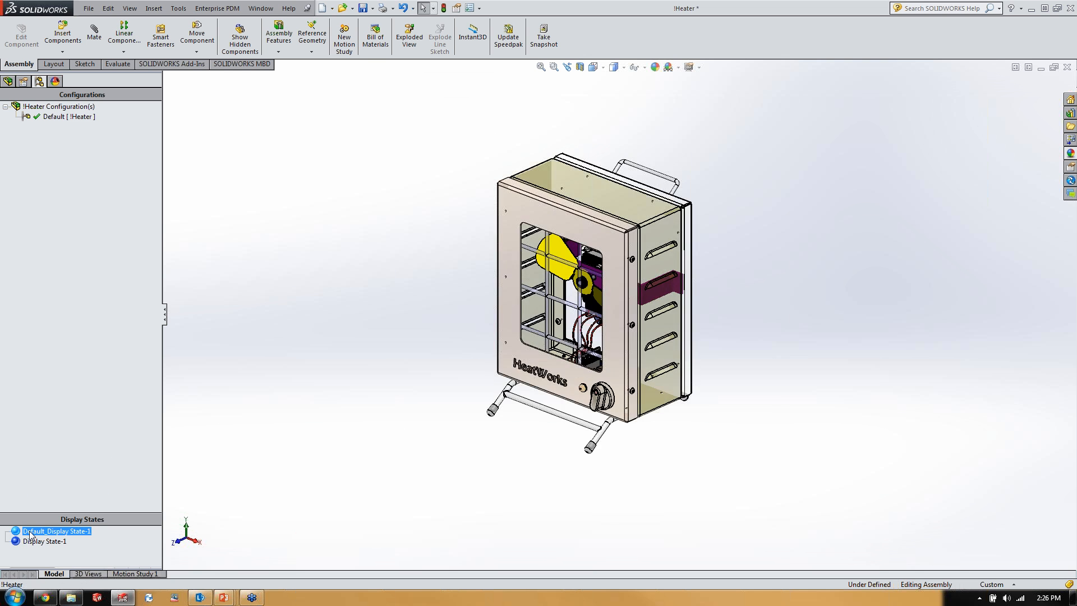
right_click(29, 532)
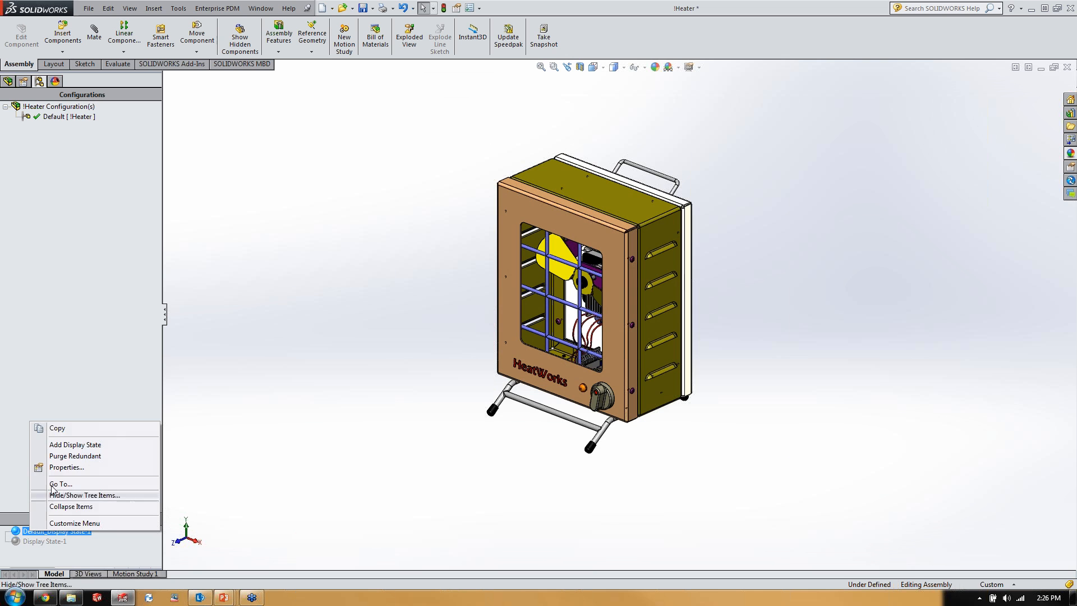
click(62, 447)
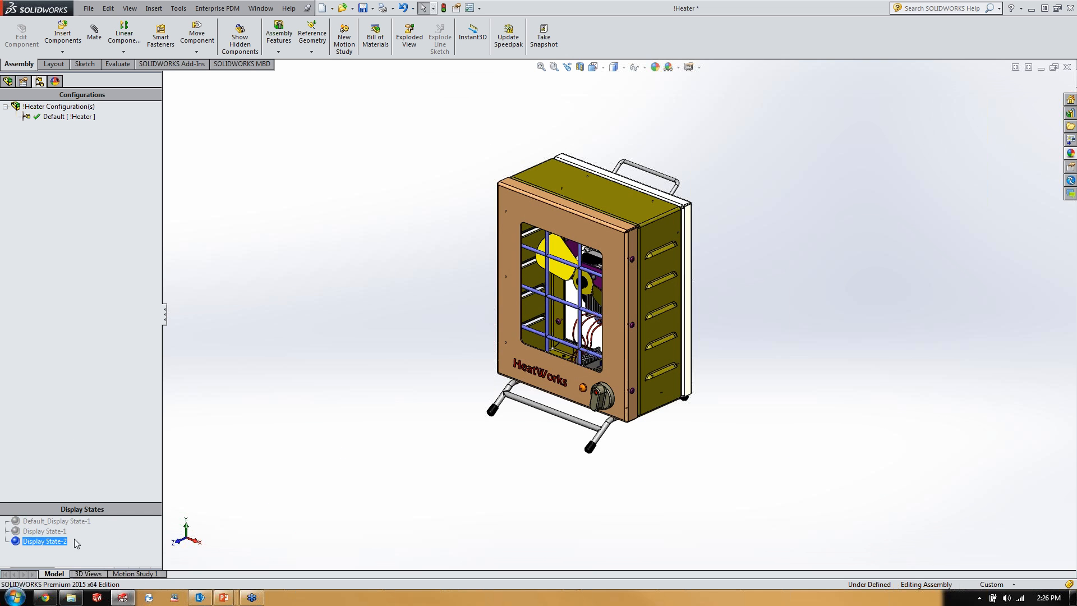
- Make every component of the ALL Exterior Components selection set transparent, from cabinet1 through Front Panel, and inspect the heater's interior
click(8, 80)
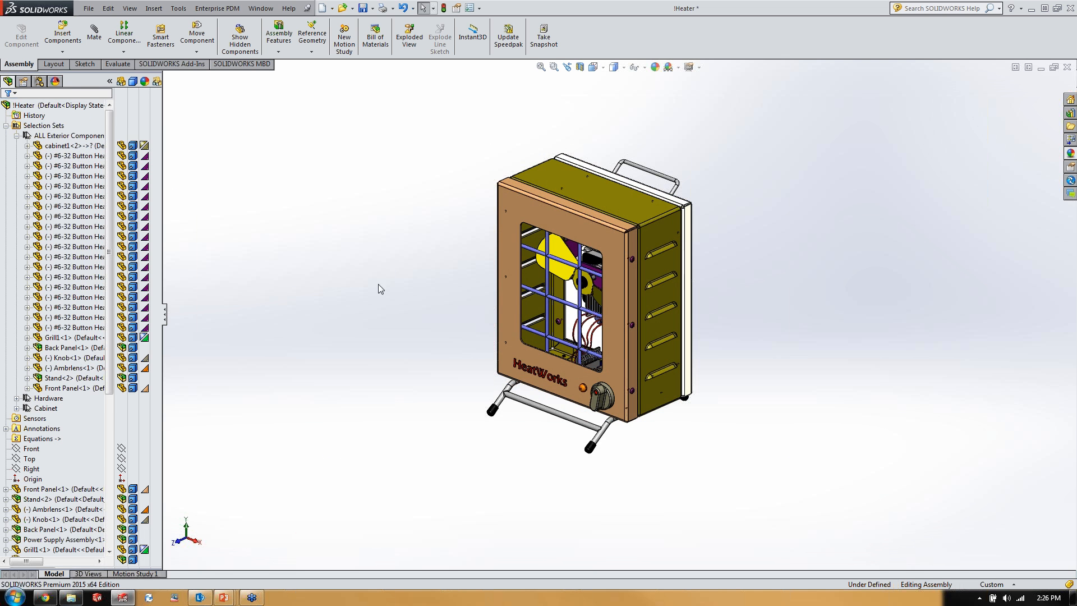
click(70, 146)
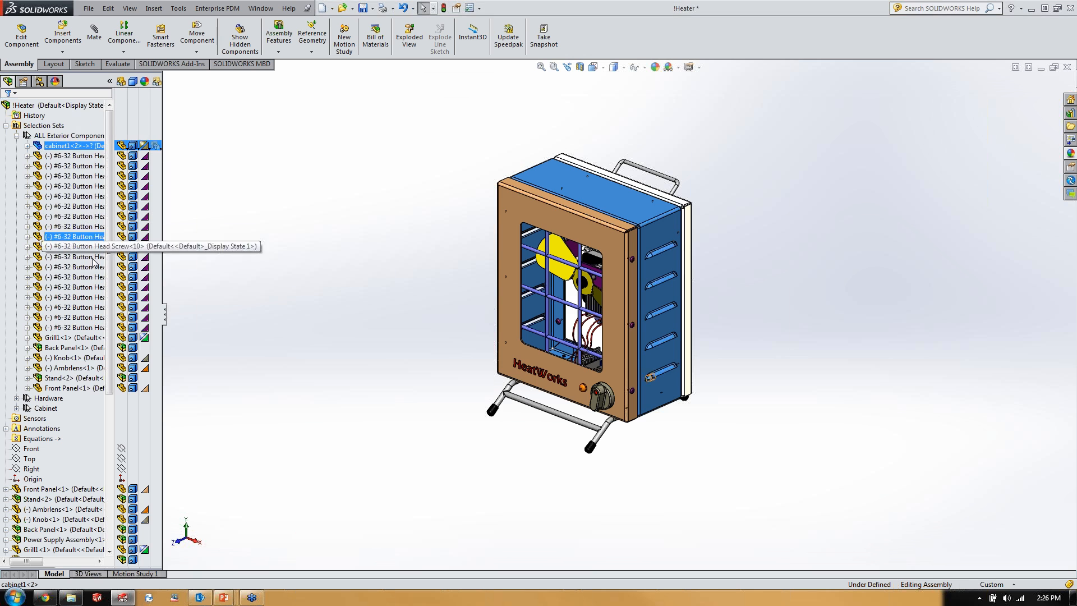
shift+click(76, 389)
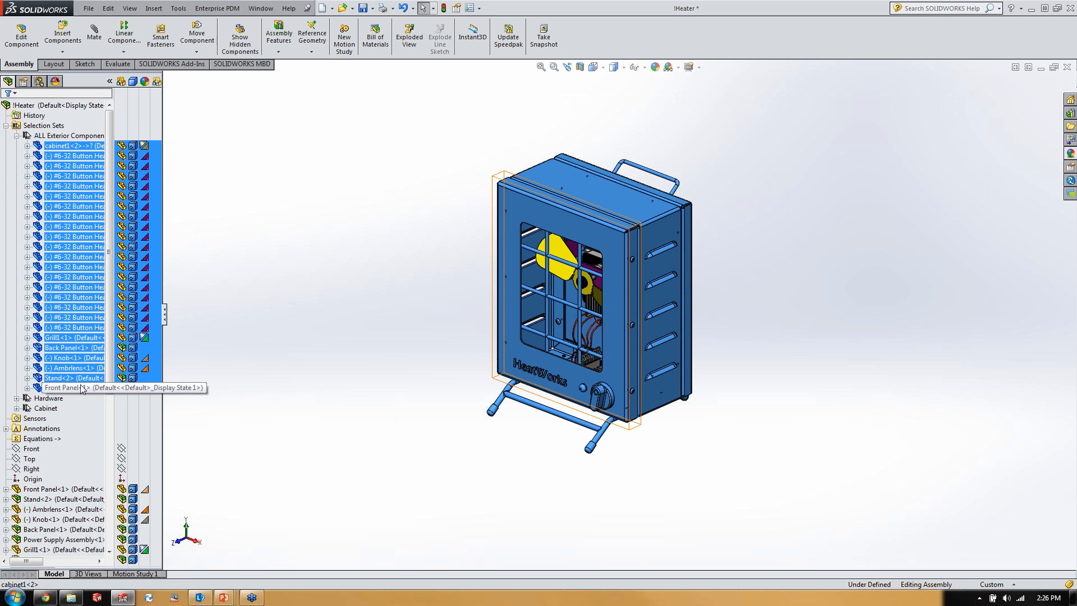
click(155, 146)
click(334, 280)
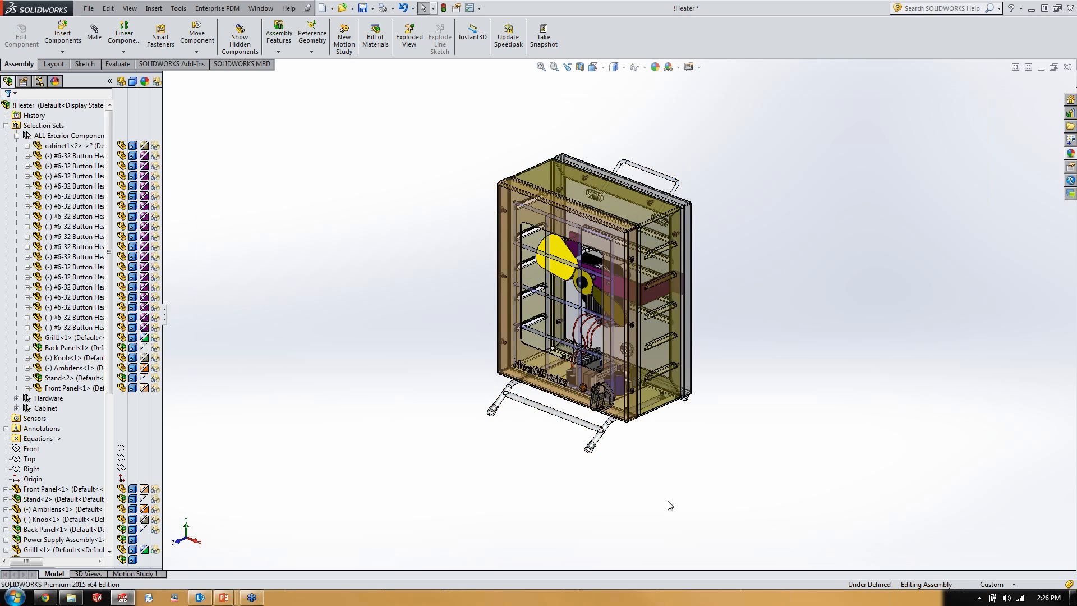
scroll(731, 368, down, 3)
scroll(691, 315, up, 3)
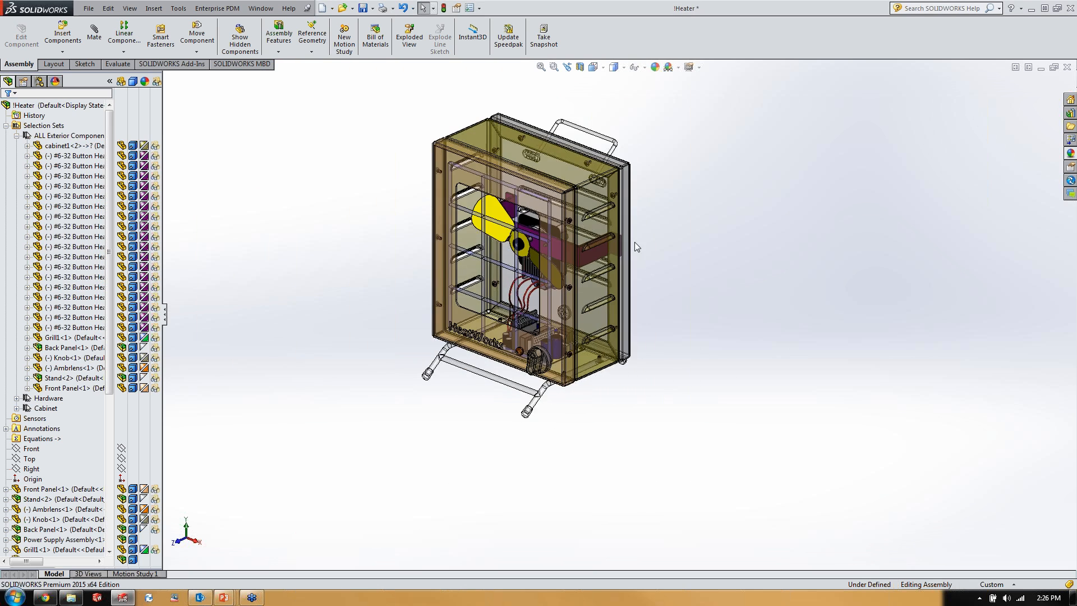
middle_drag(818, 277, 737, 267)
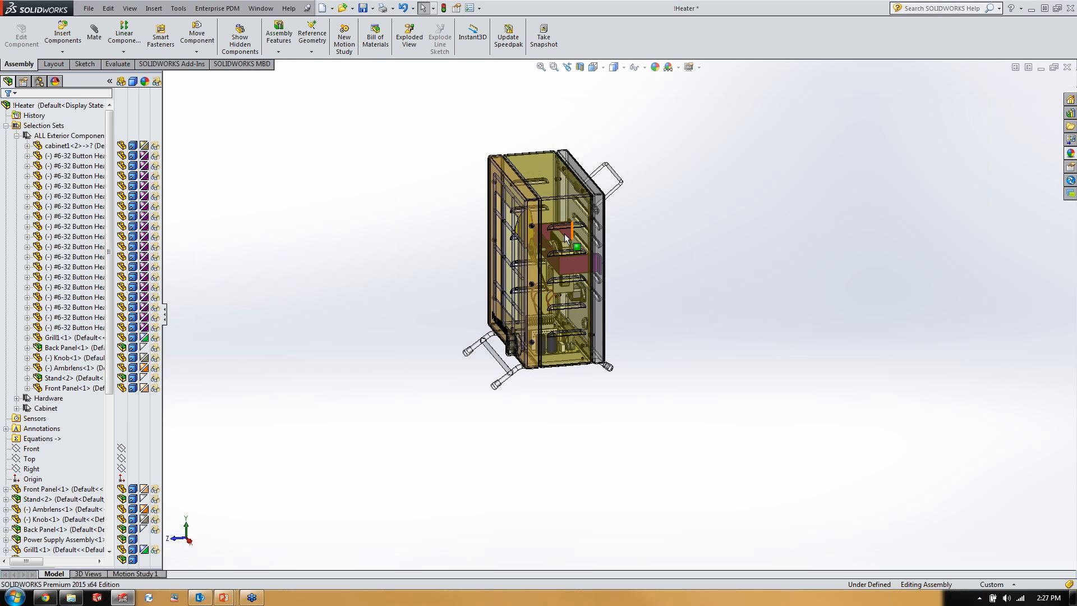
middle_drag(641, 280, 690, 296)
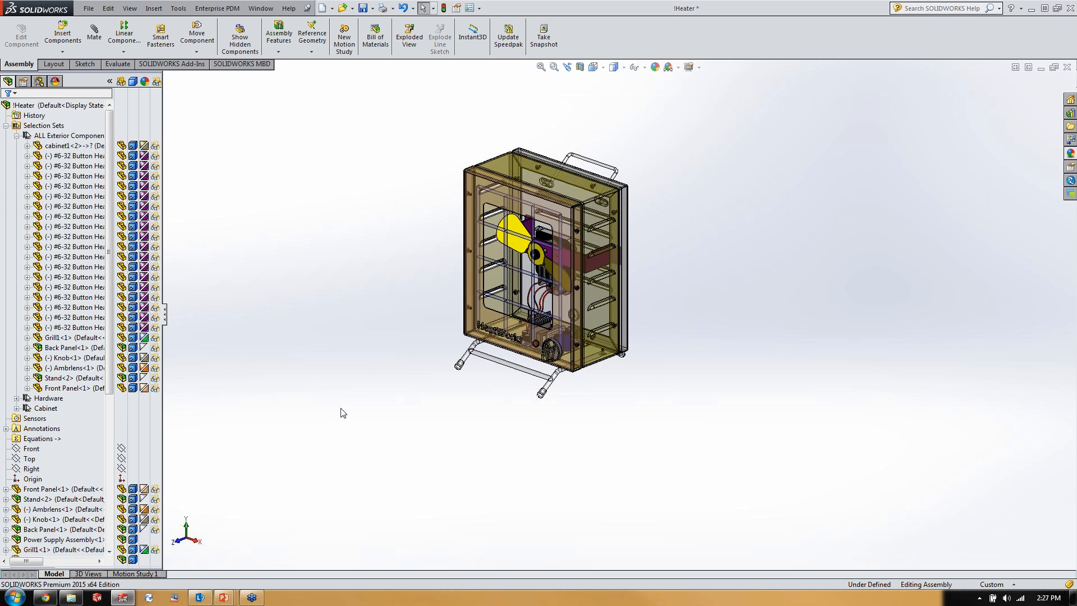
- Set the Front Panel's display mode to Hidden Lines Removed and examine the heater's inner parts through it
click(130, 388)
click(133, 388)
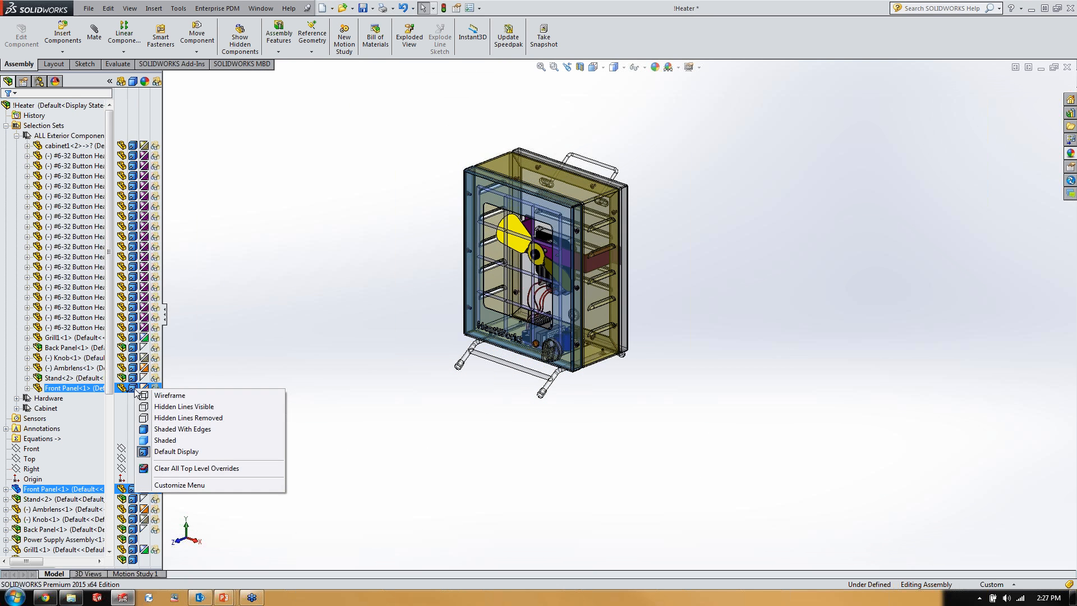
click(190, 418)
scroll(595, 307, down, 2)
middle_drag(594, 307, 542, 365)
scroll(461, 344, down, 2)
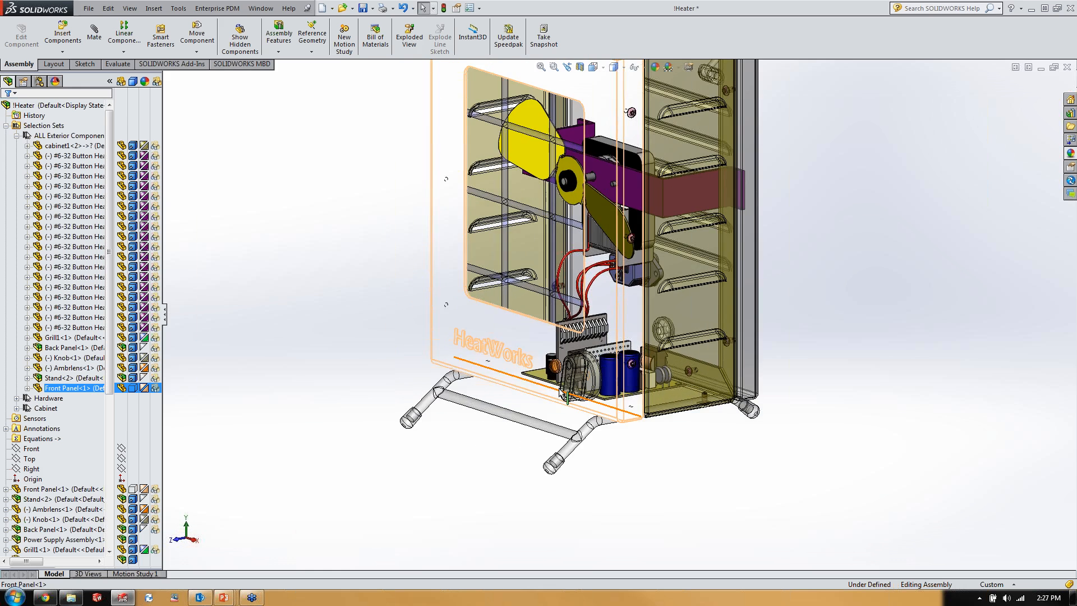
scroll(315, 322, up, 3)
scroll(328, 321, up, 1)
middle_drag(364, 315, 406, 316)
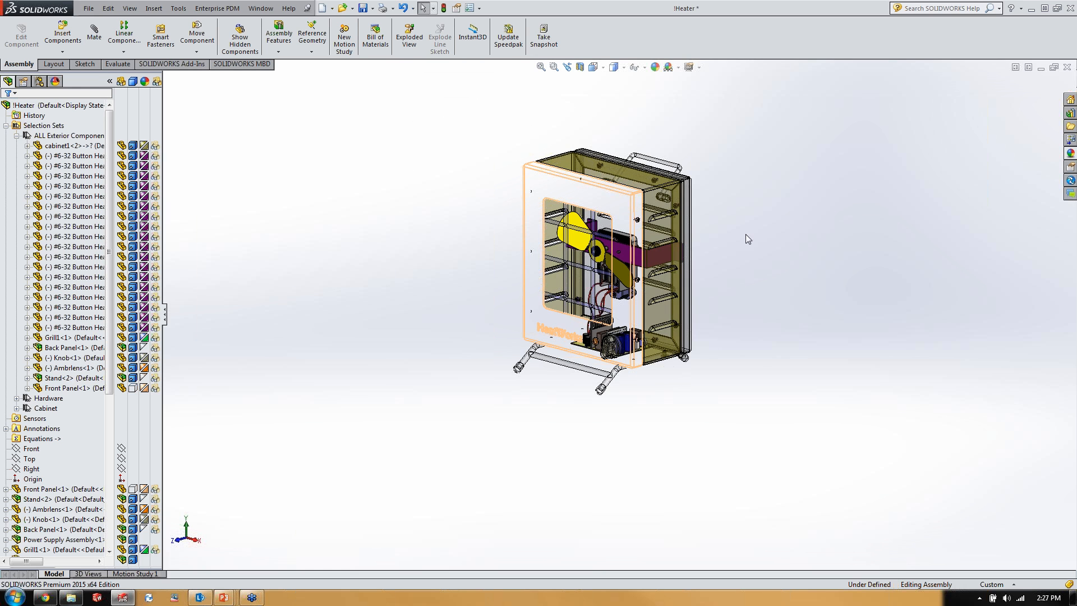
key(f)
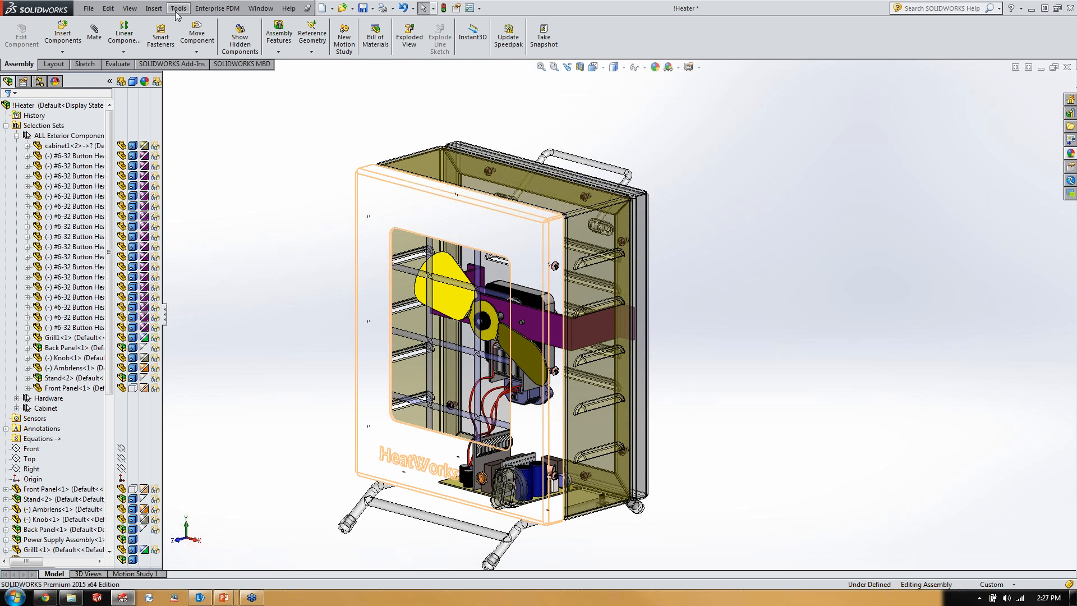
- Make a drawing from the assembly with the Drawing template on an A (ANSI) Landscape sheet, and place only its isometric view
click(88, 8)
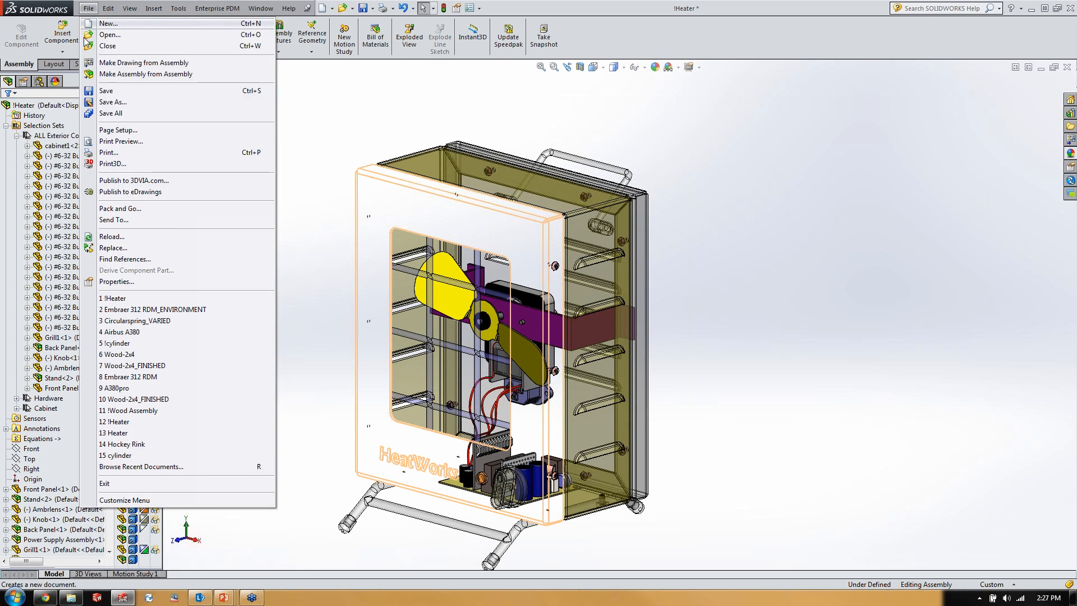
click(126, 65)
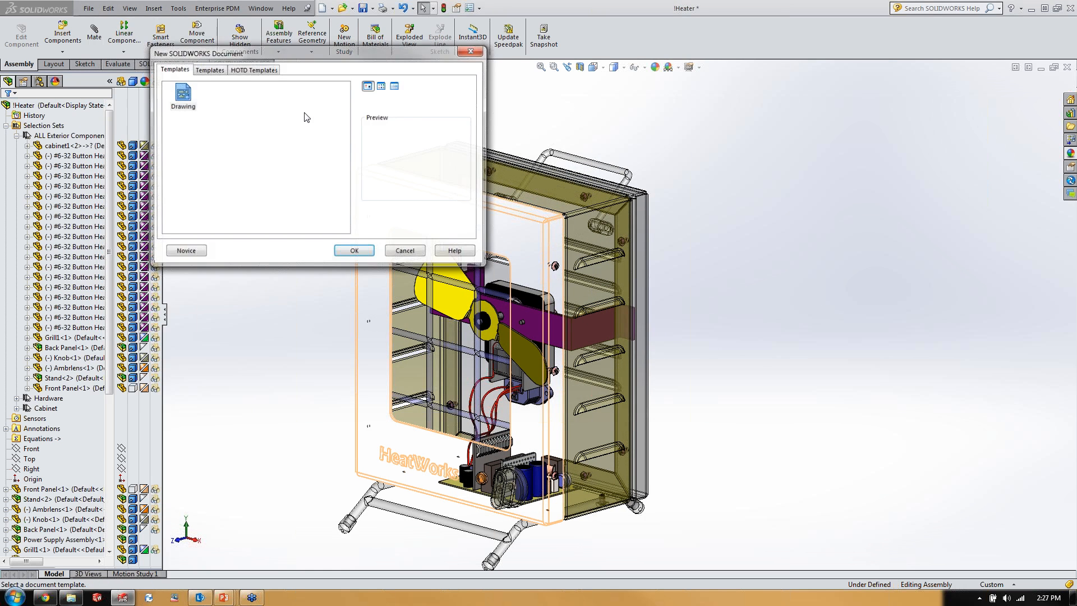
click(353, 252)
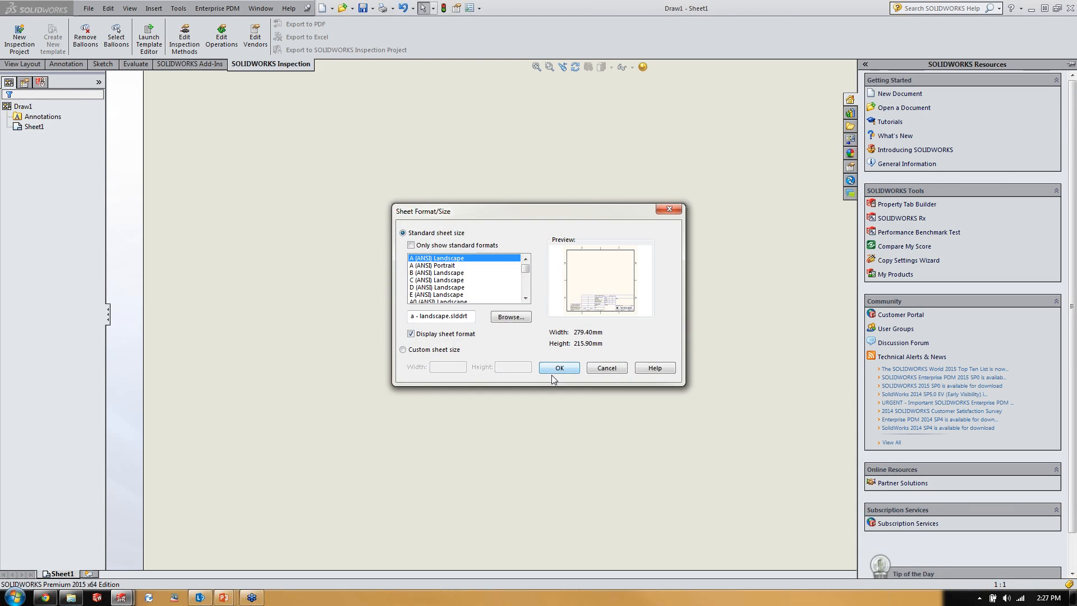
click(606, 366)
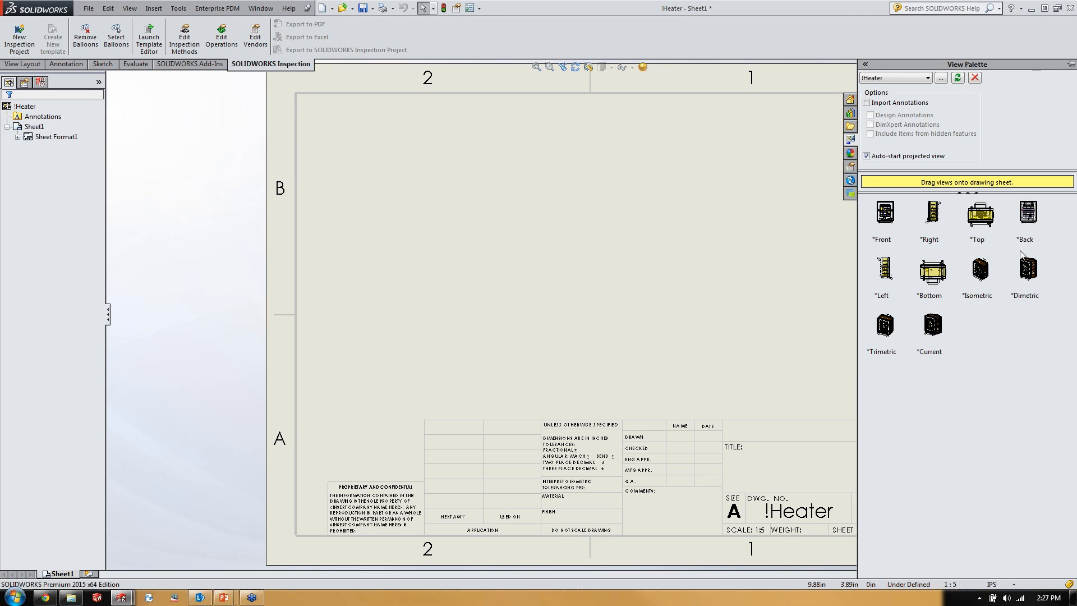
drag(980, 270, 632, 261)
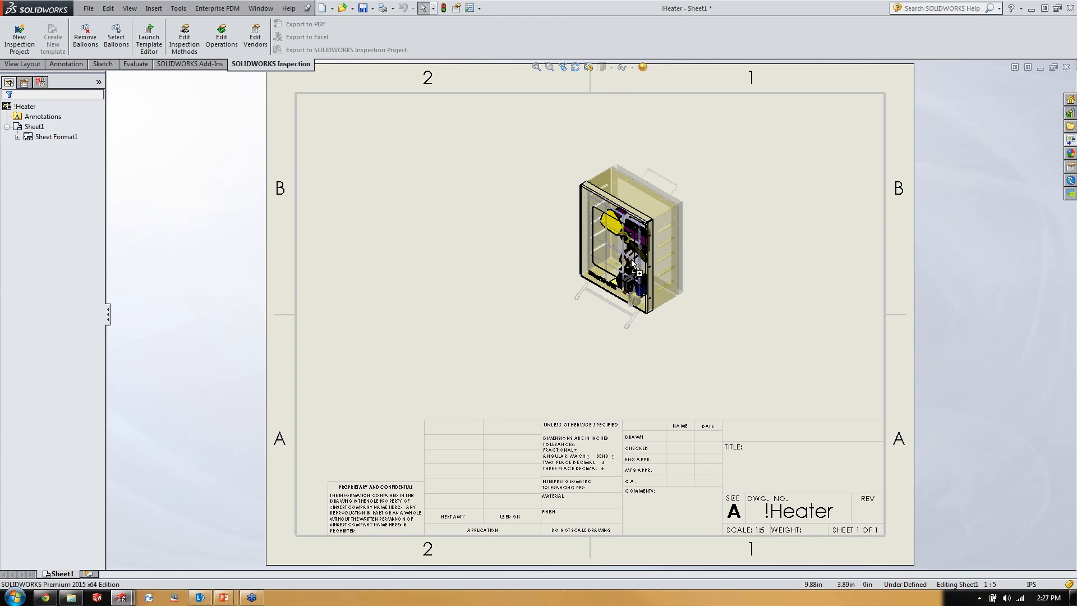
key(Escape)
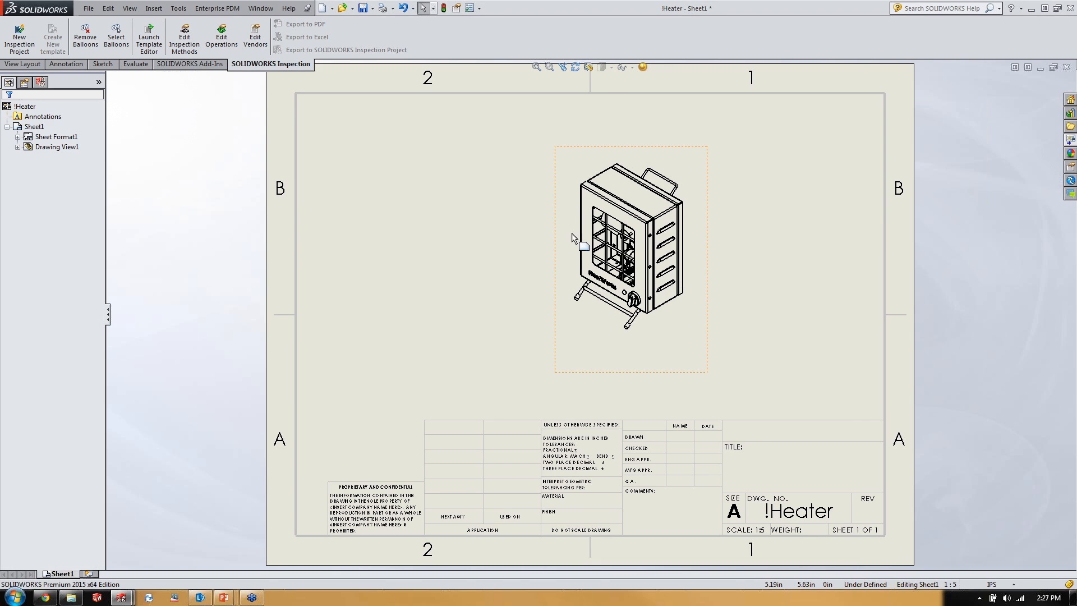
- Set the isometric drawing view's display style to Shaded With Edges and its display state to Display State-1
click(706, 171)
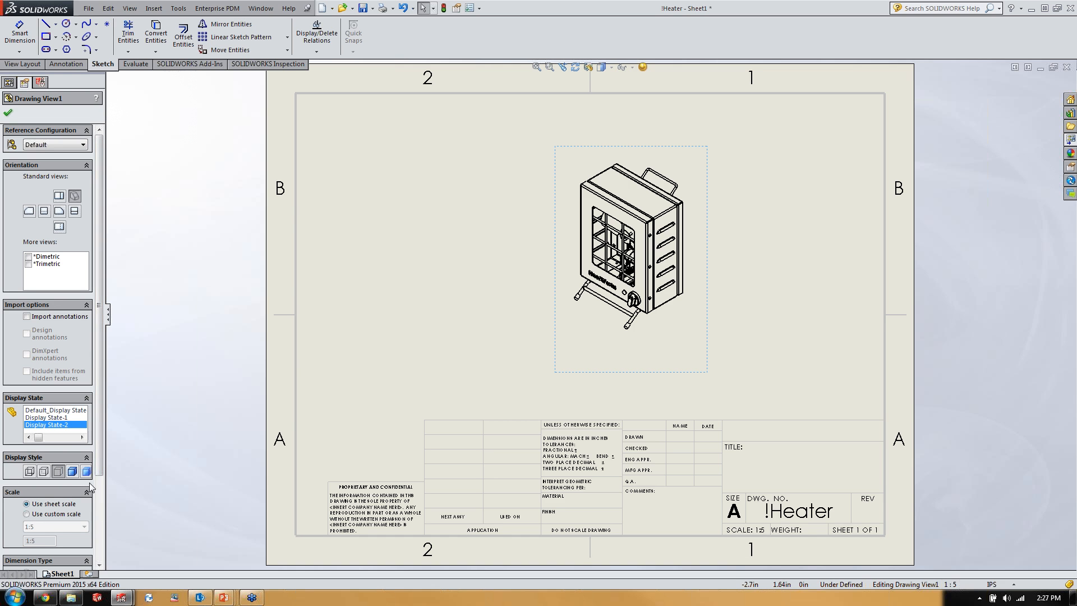
drag(107, 314, 120, 315)
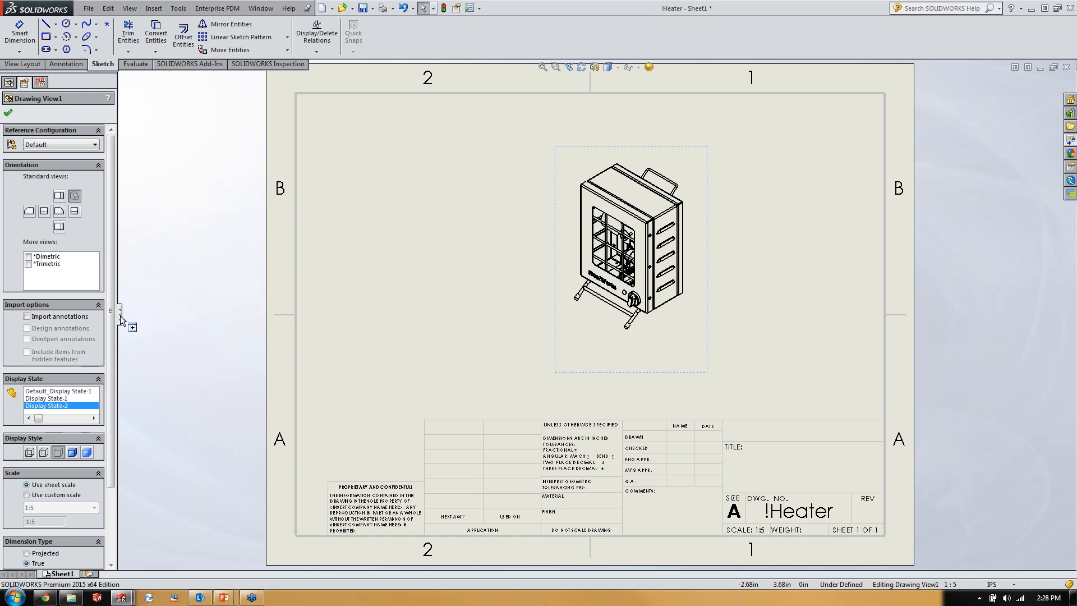
click(58, 452)
click(72, 453)
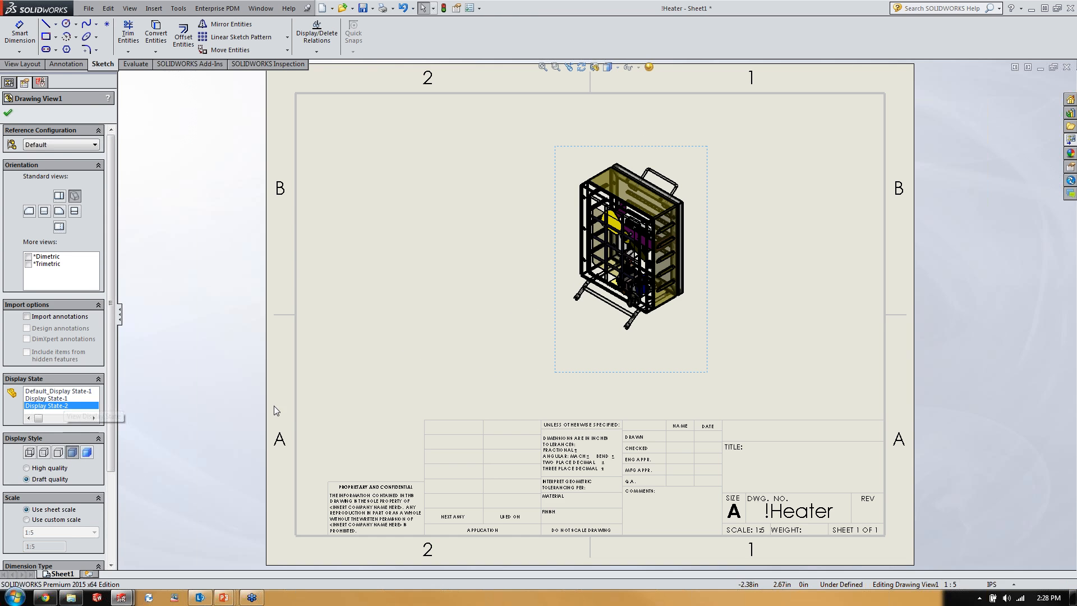
scroll(681, 206, down, 6)
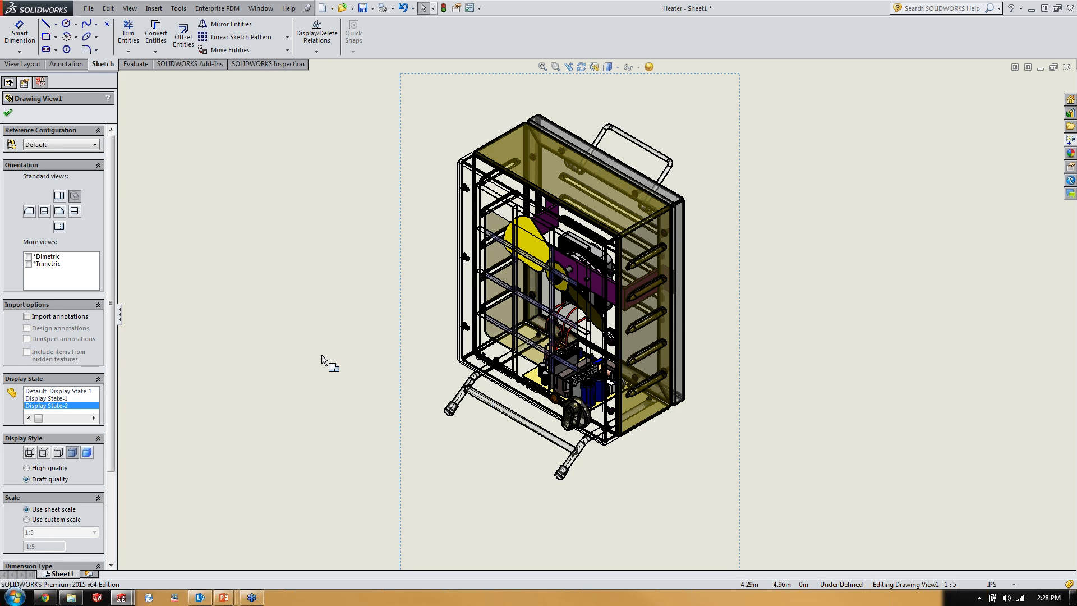
click(37, 399)
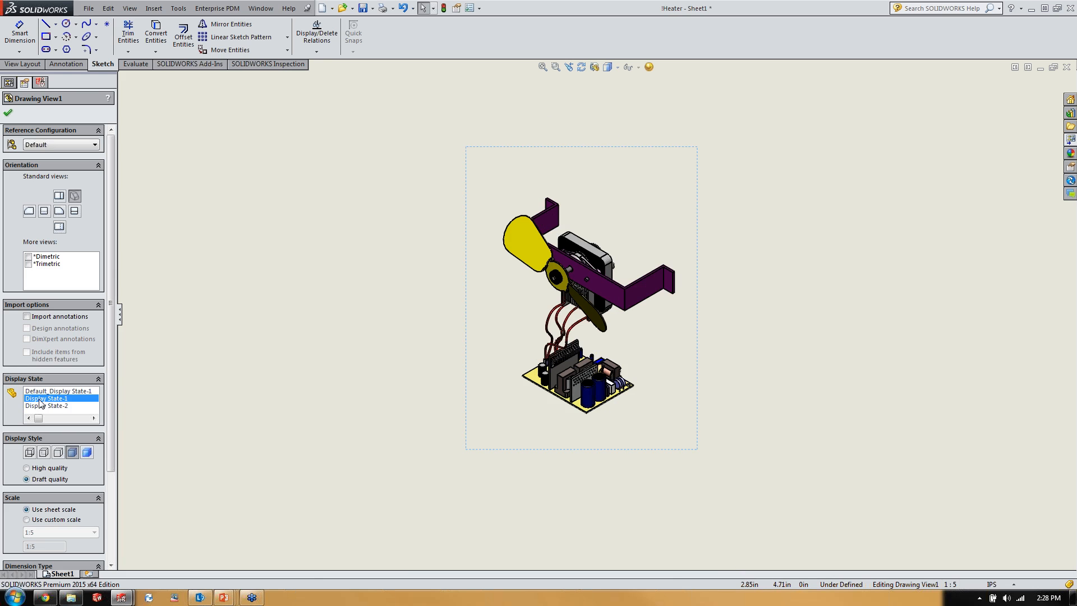
click(511, 489)
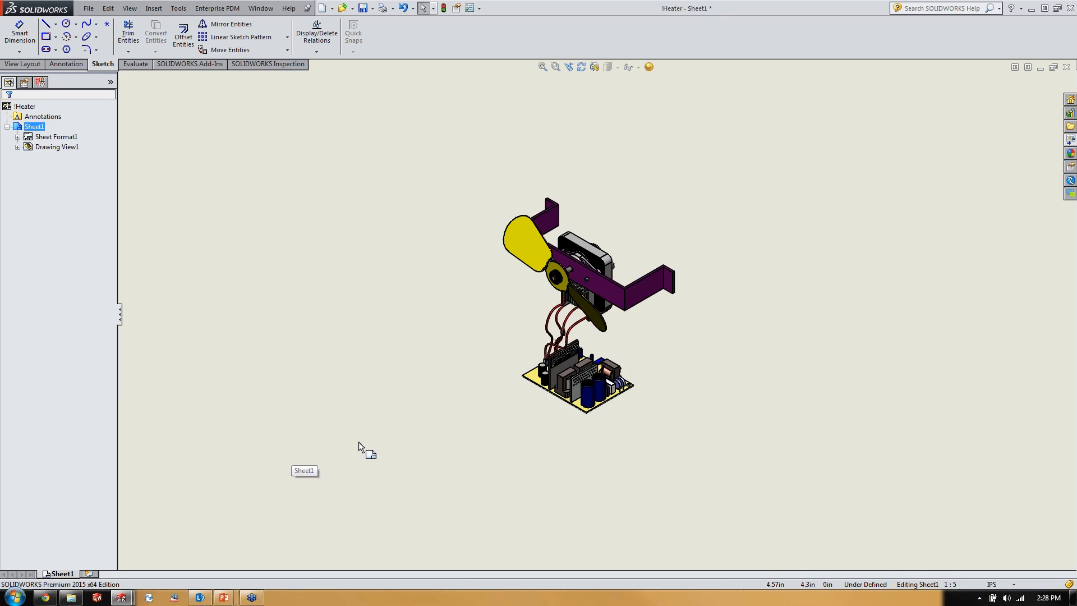
- Look at the drawing view's properties and its list of hidden components, and close them without changes
click(684, 358)
right_click(682, 360)
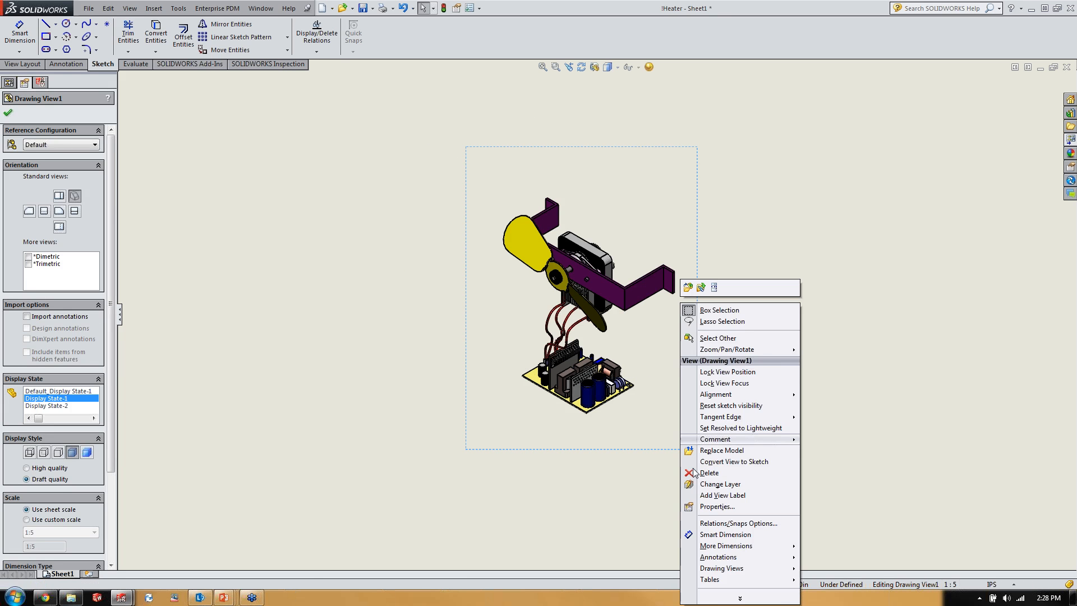
click(706, 507)
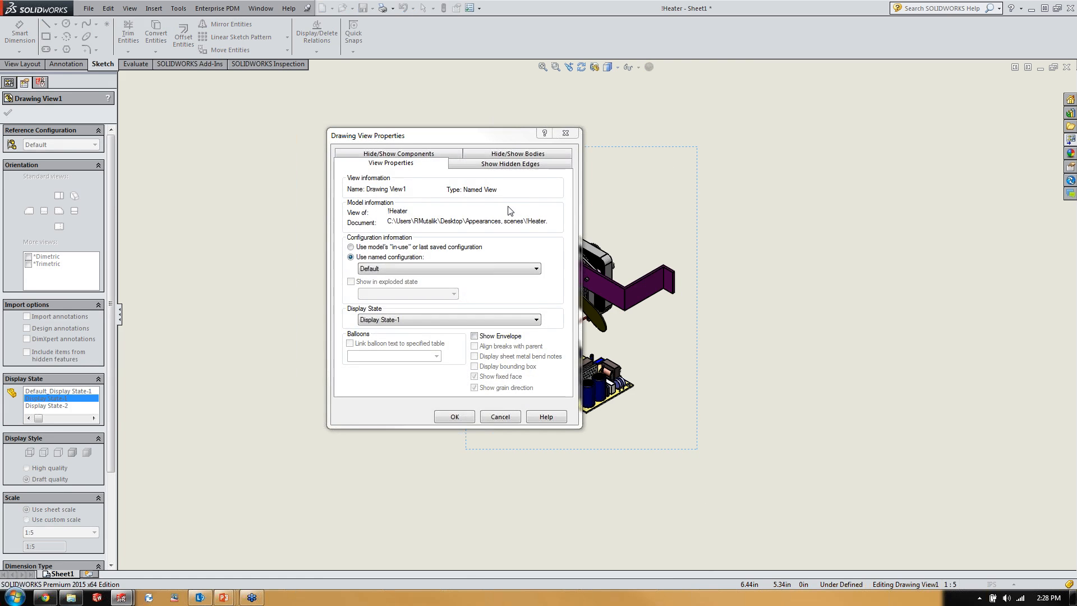
click(399, 153)
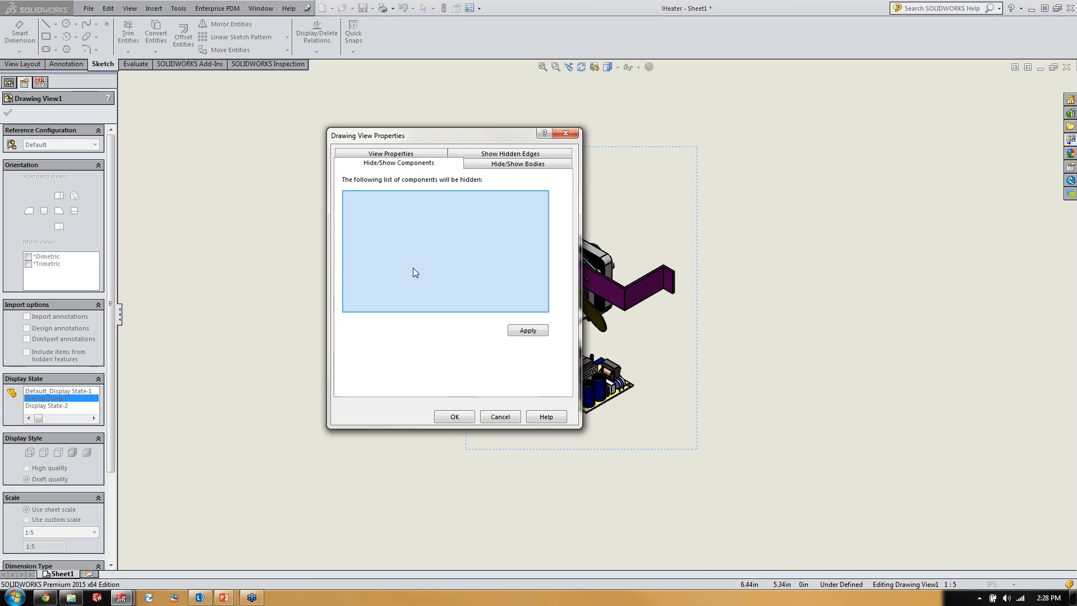
click(566, 134)
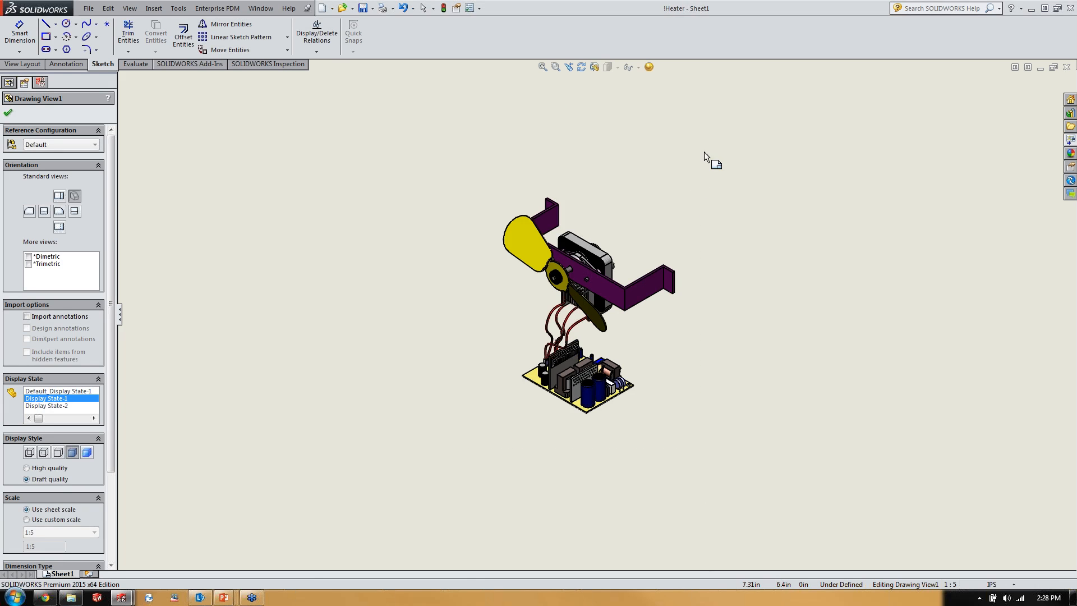
- Close the drawing view's properties, and close the drawing and the heater assembly
click(9, 113)
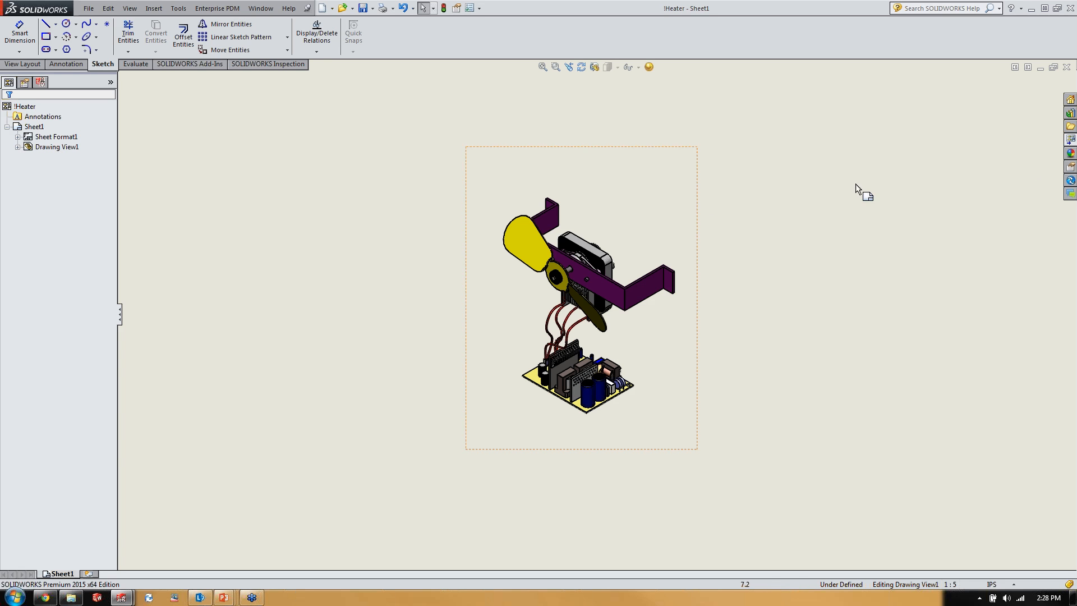
click(1069, 67)
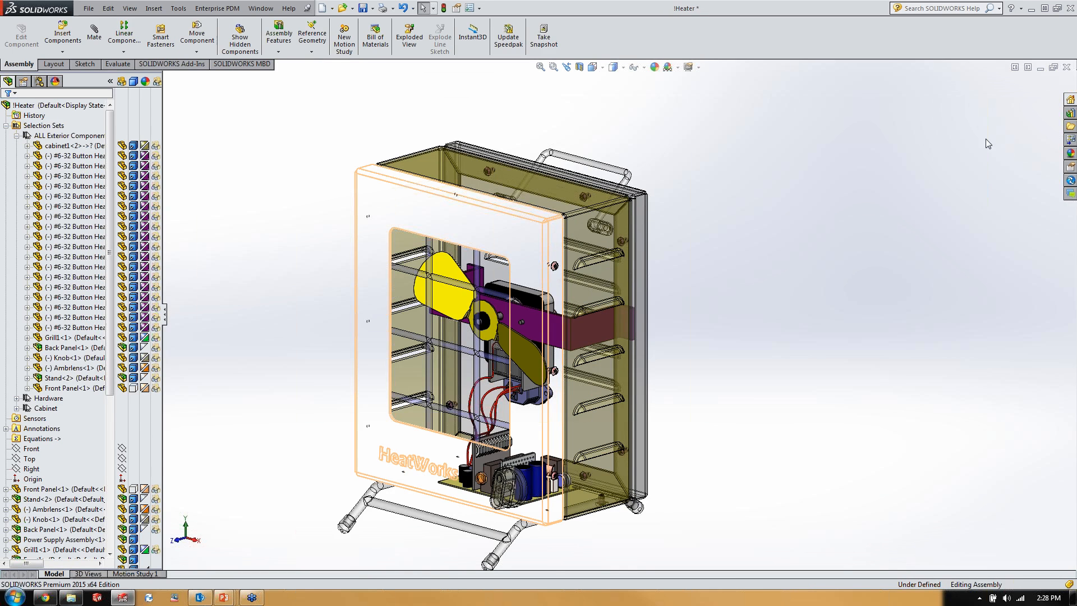
click(1067, 66)
click(570, 312)
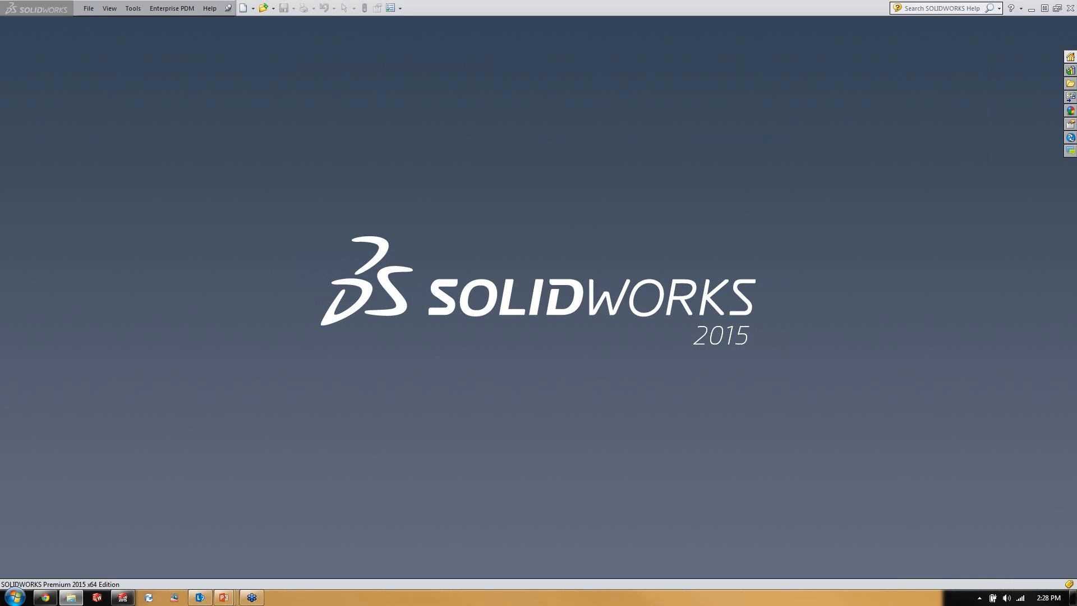
- Open the !Wood Assembly and resolve its missing board file with Wood-2x4 from the Appearances, scenes folder
drag(459, 268, 456, 266)
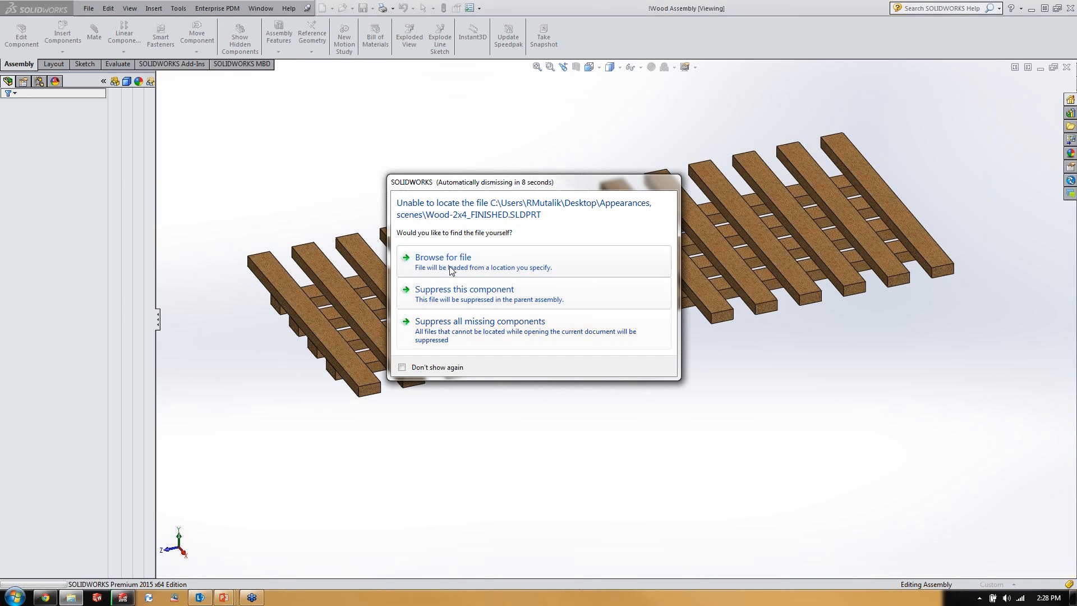
click(493, 268)
click(806, 202)
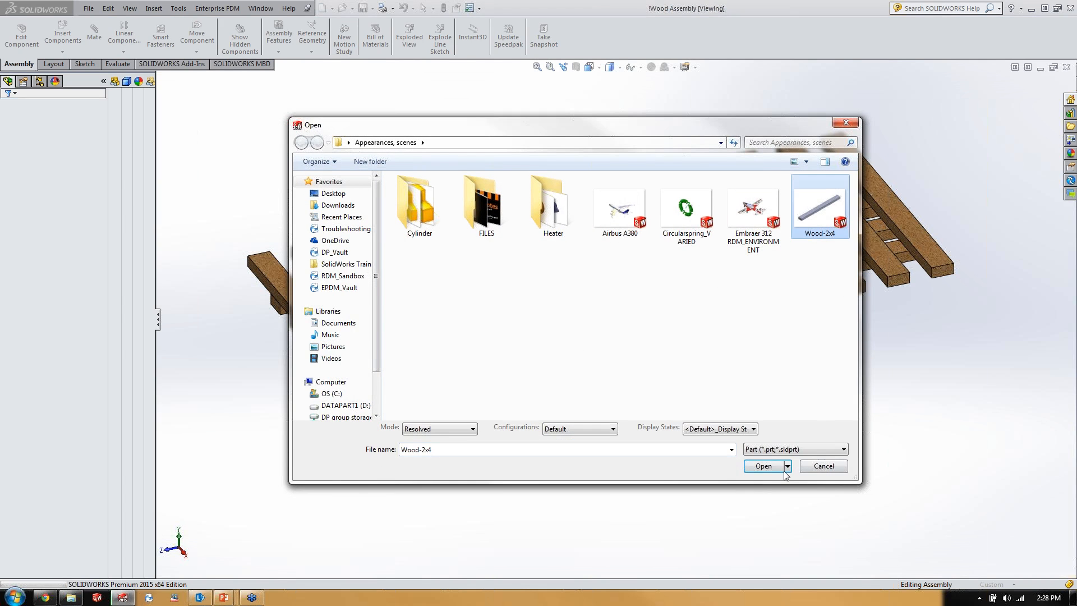
click(763, 487)
click(546, 308)
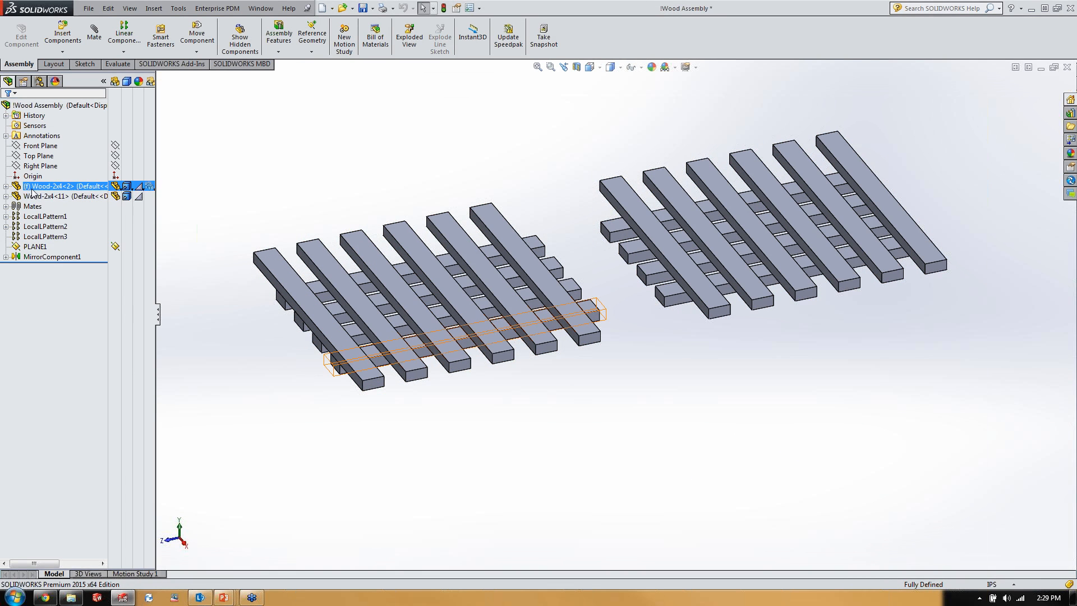
- Look at the display states offered in the component properties of all the boards, and close them without changes
drag(659, 456, 235, 183)
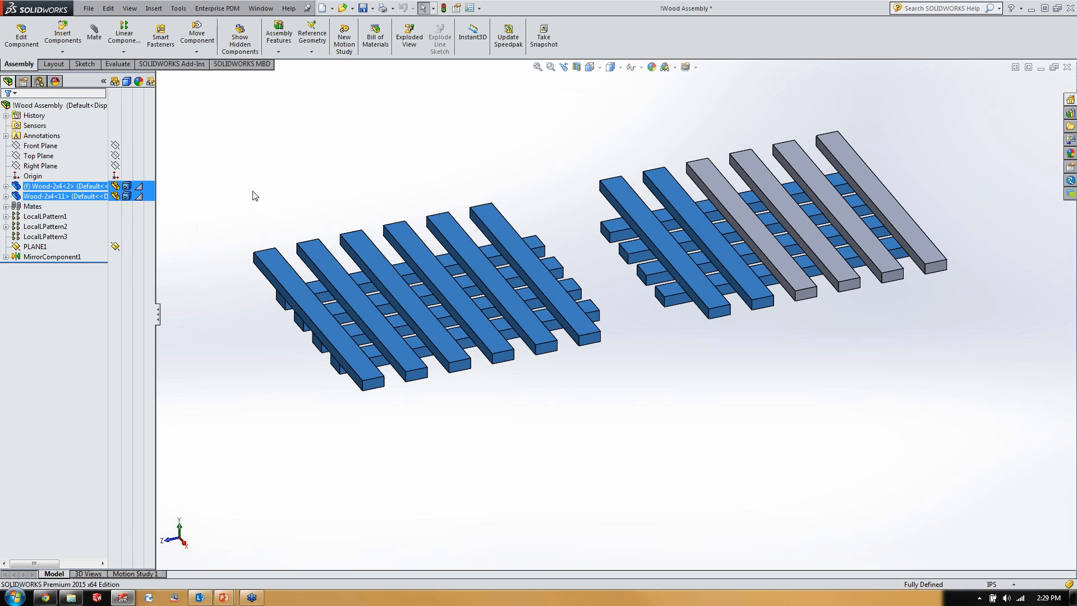
click(411, 250)
right_click(412, 251)
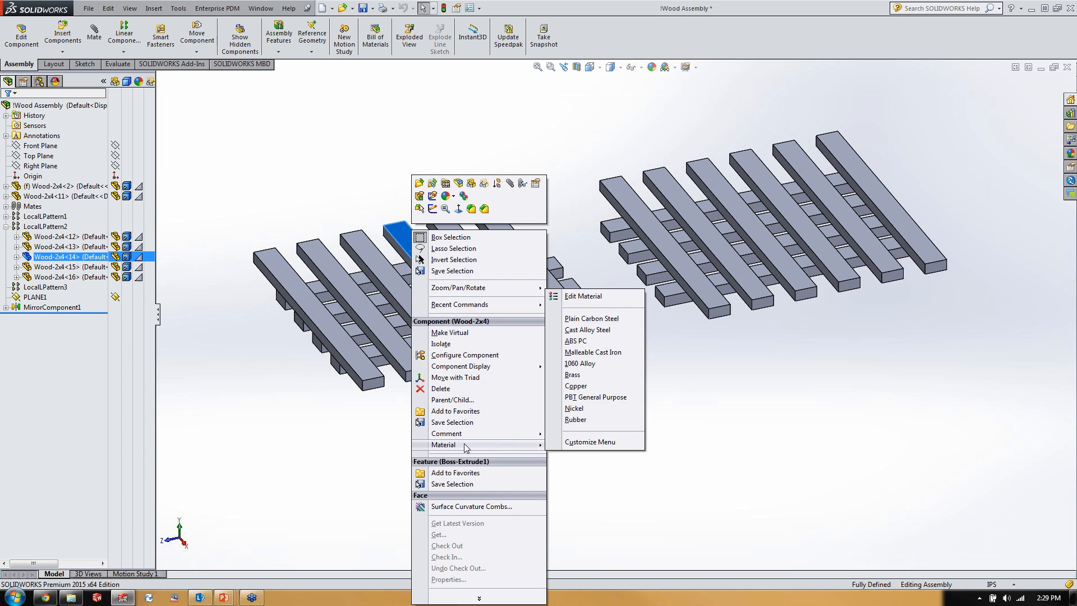
click(649, 505)
drag(697, 523, 219, 109)
right_click(219, 109)
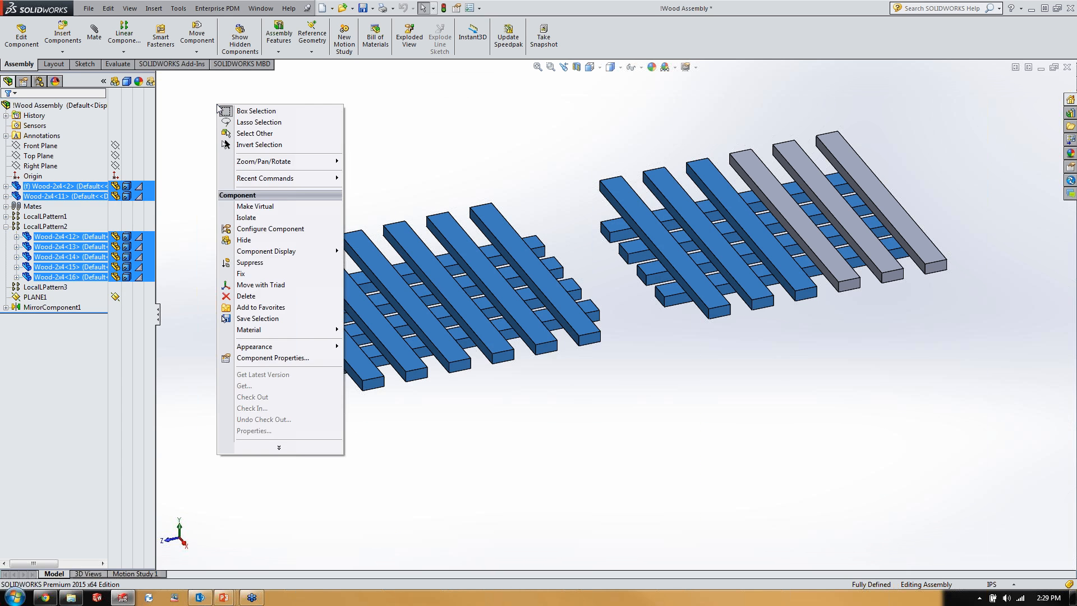
click(260, 361)
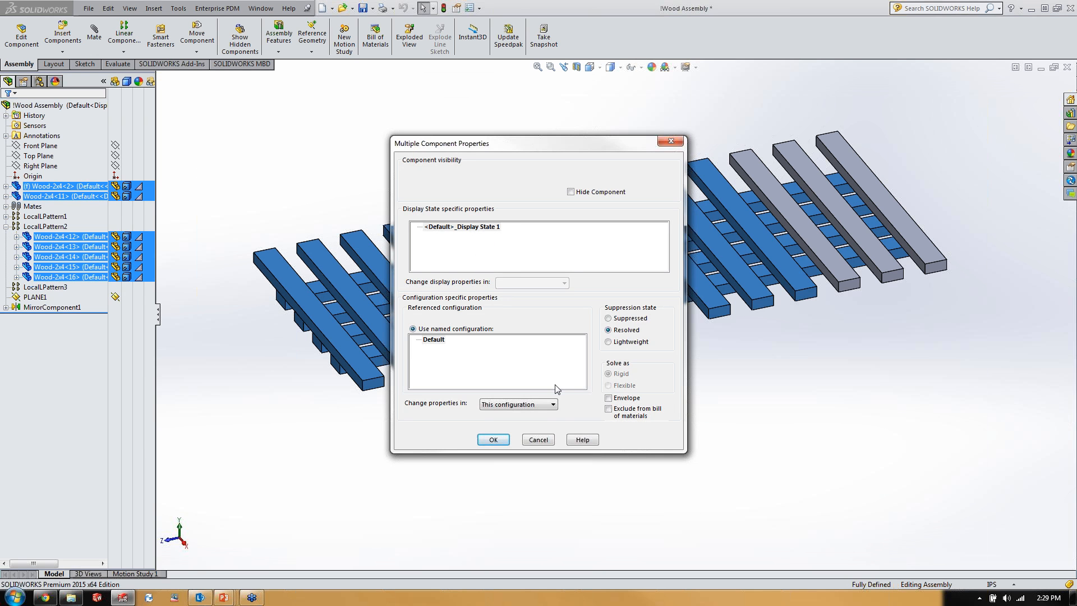
click(478, 241)
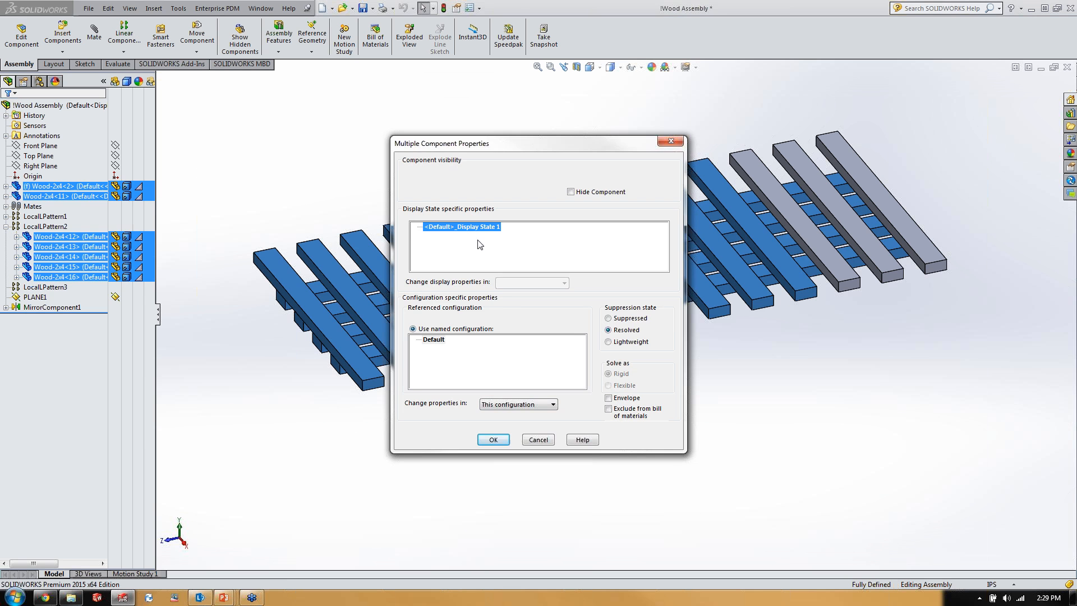
click(540, 441)
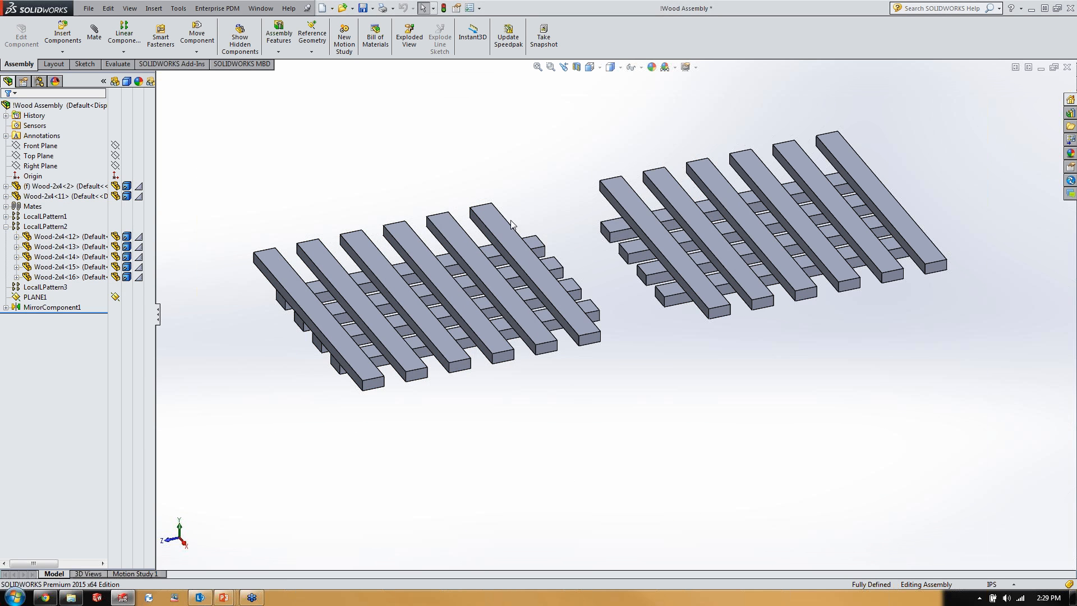
- Open the Wood-2x4 part from the assembly and add a second display state to it
click(59, 186)
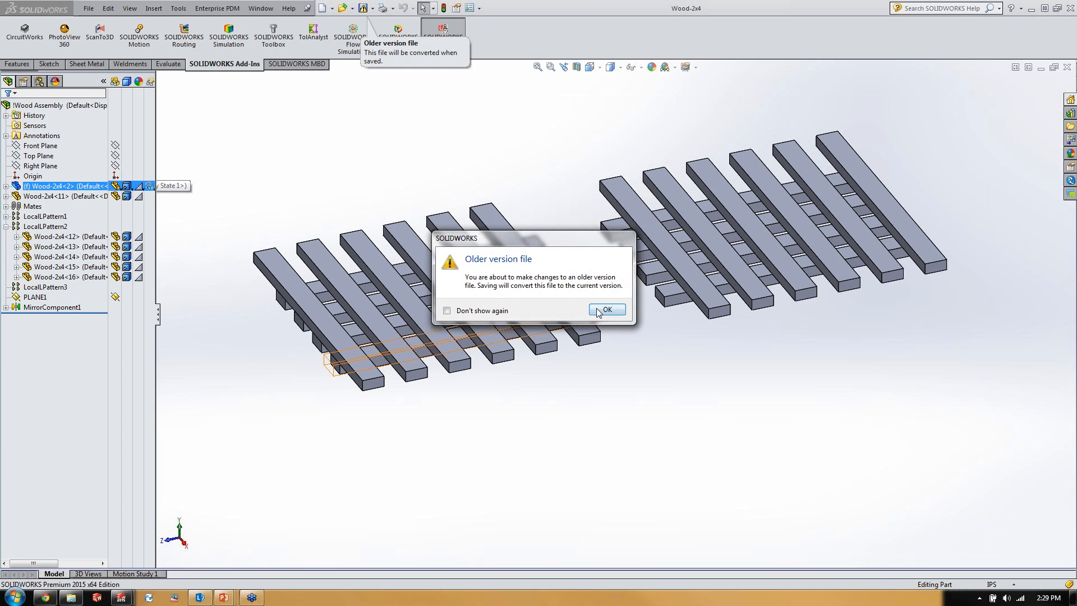
click(596, 309)
click(71, 81)
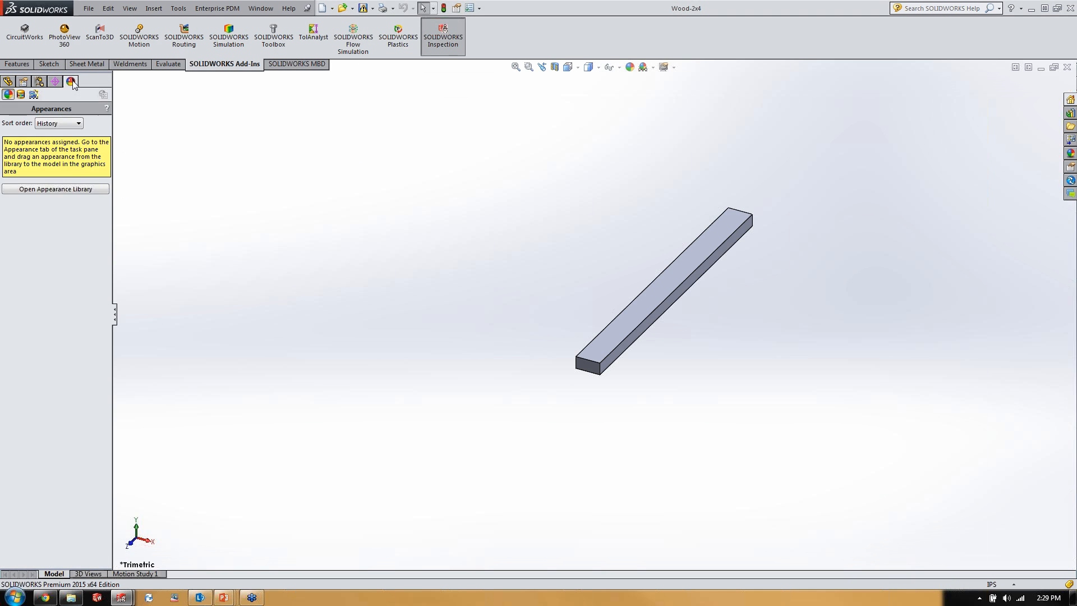
click(39, 81)
right_click(40, 543)
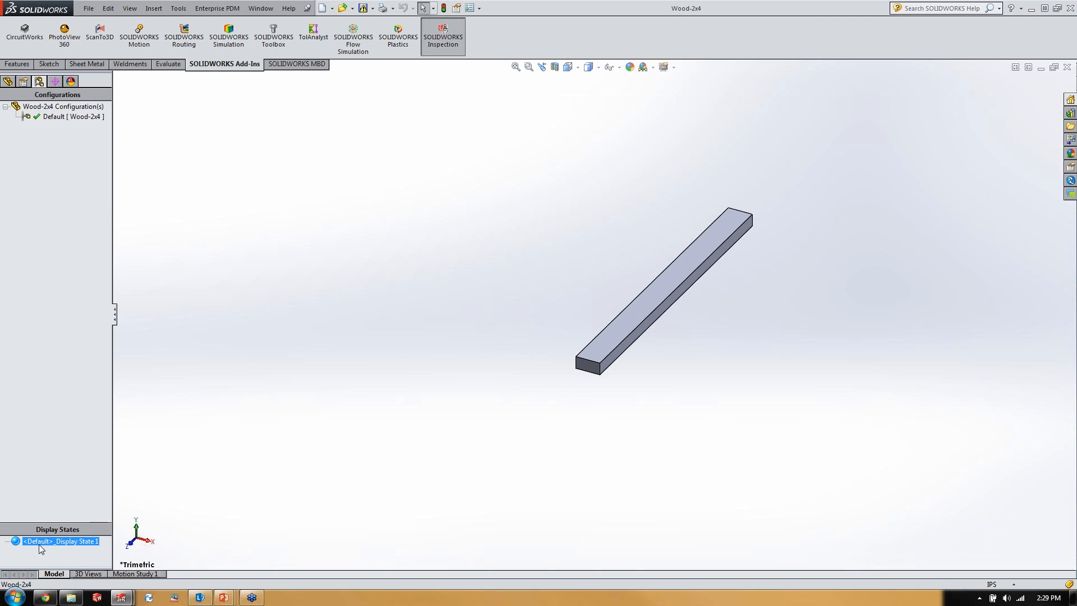
click(79, 458)
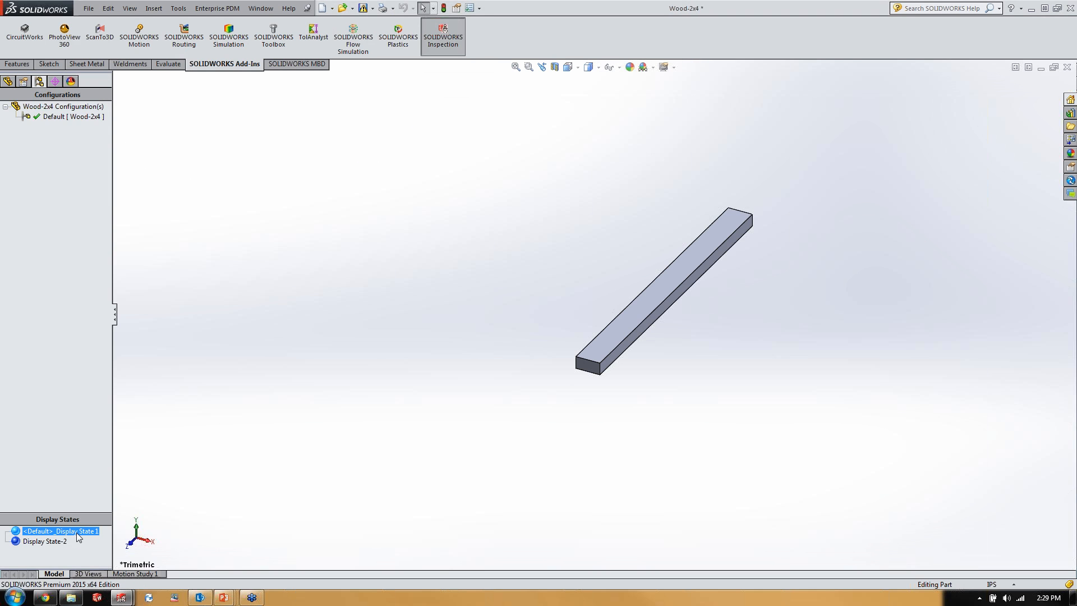
- Apply the default color appearance from the appearance library to the board
click(7, 82)
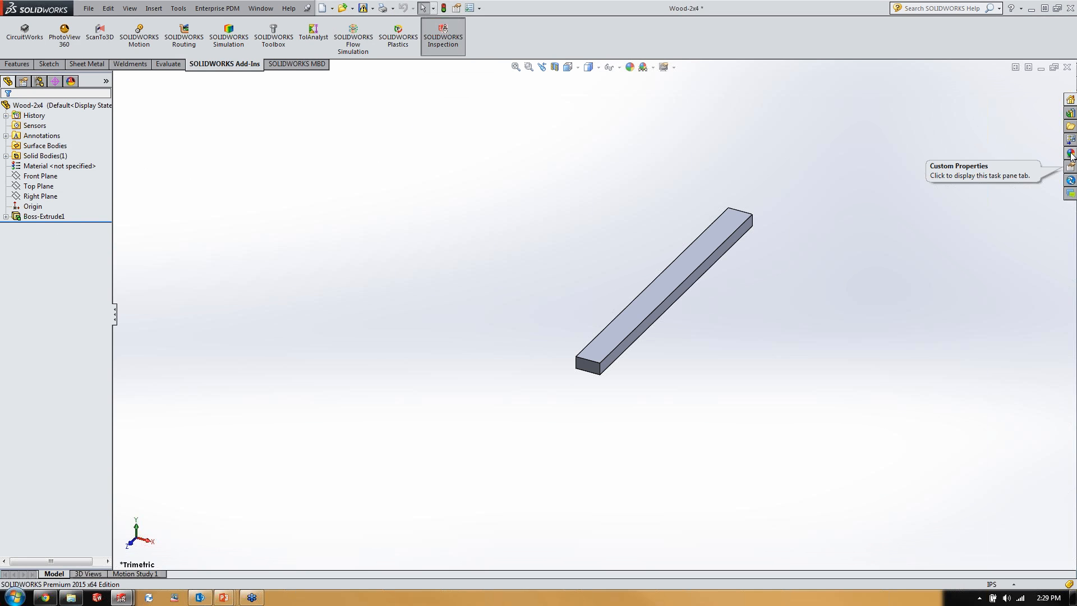
click(71, 82)
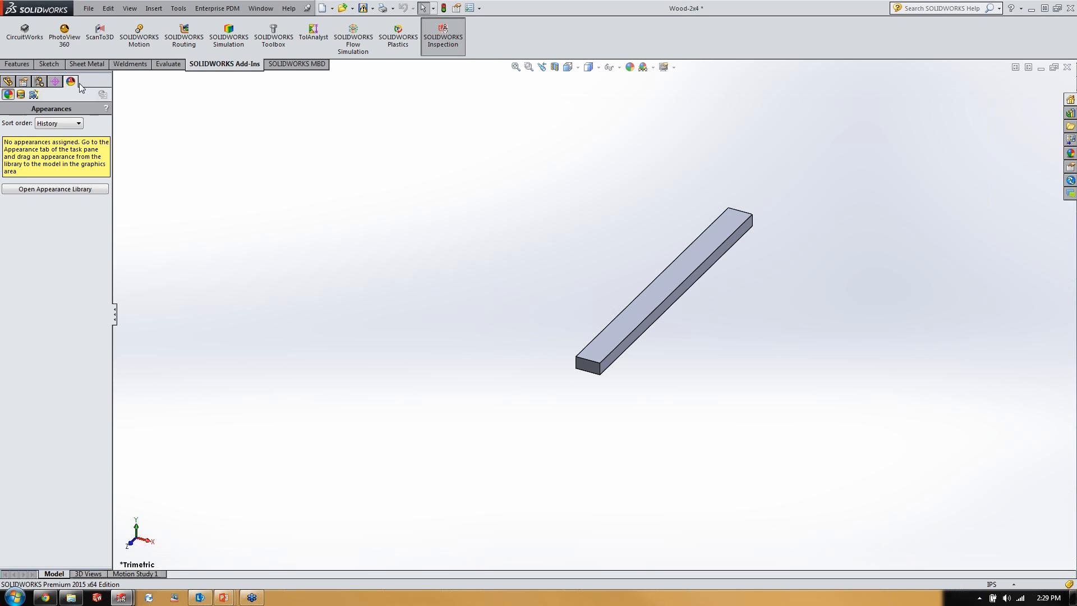
click(1070, 156)
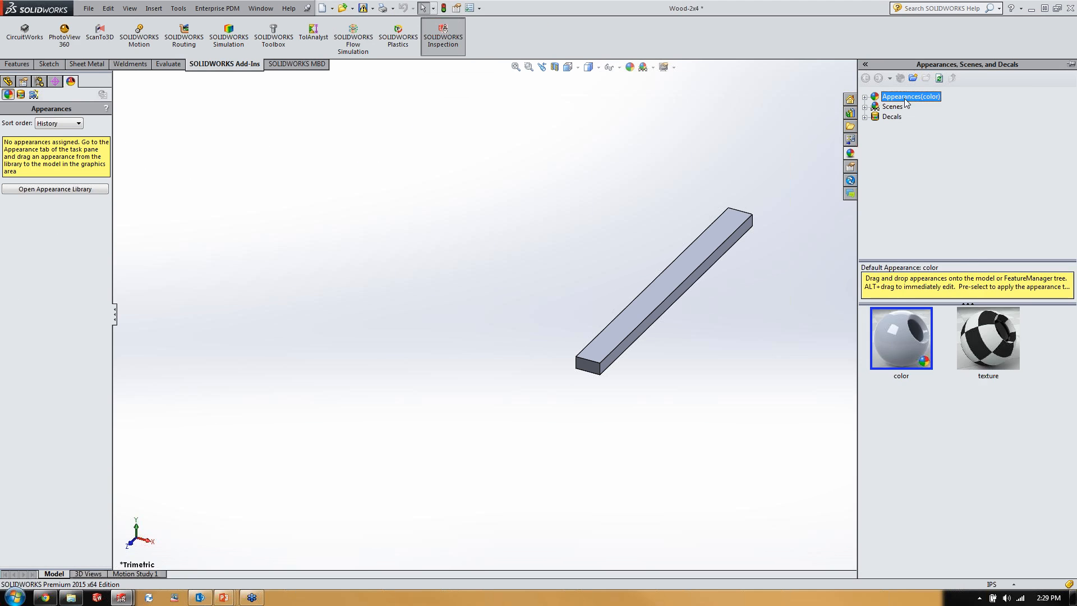
drag(901, 338, 676, 262)
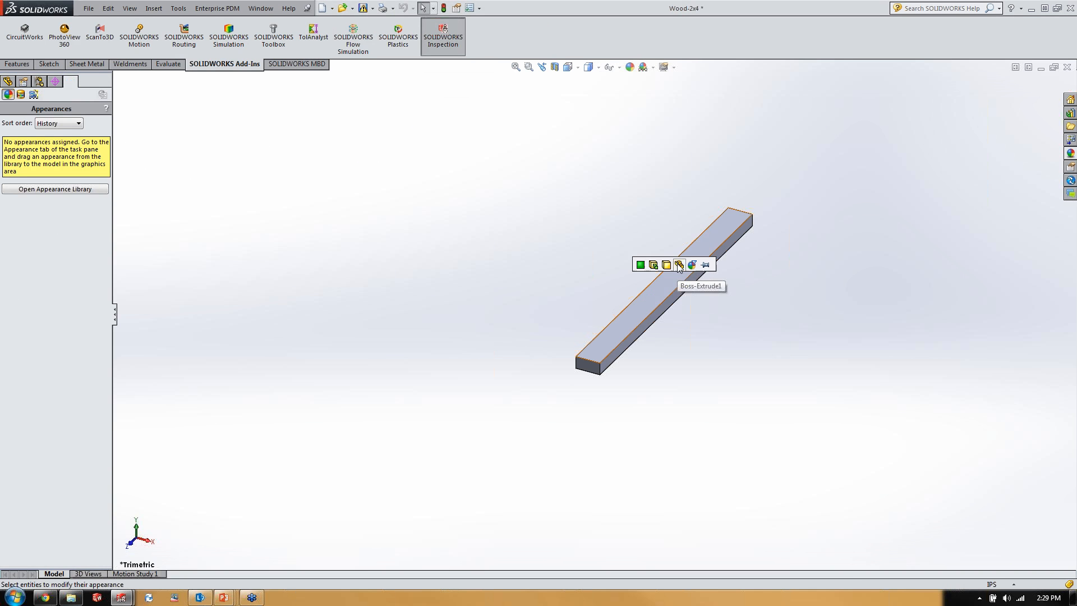
click(678, 264)
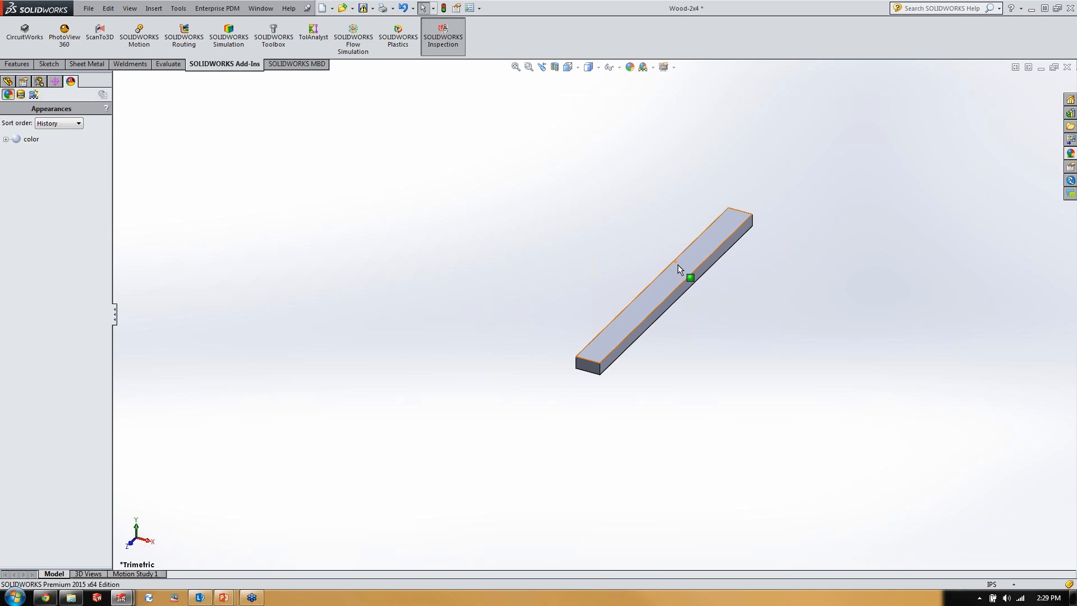
- Set the board's color appearance to red (255, 0, 0) for the current display state only
double_click(28, 139)
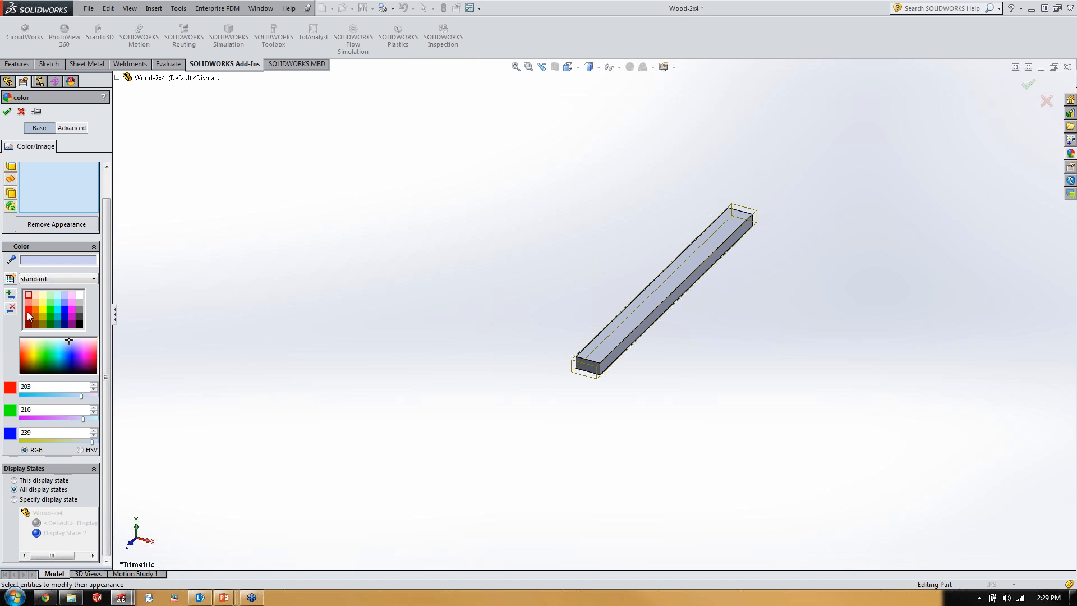
click(29, 310)
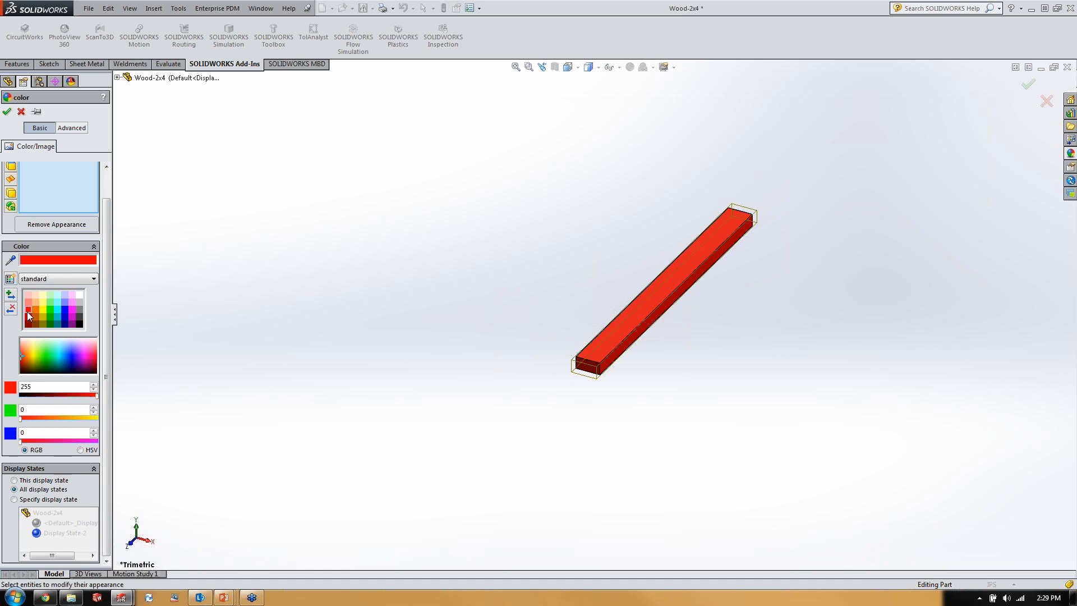
click(21, 481)
click(6, 111)
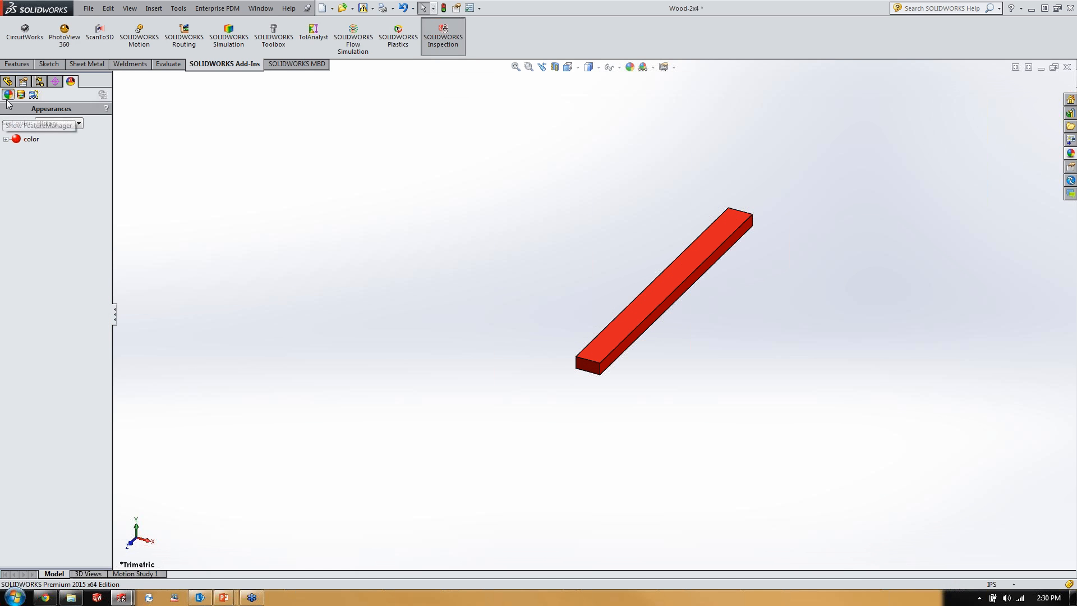
- Compare the part's two display states by activating Display State 1 and returning to Display State-2
click(40, 82)
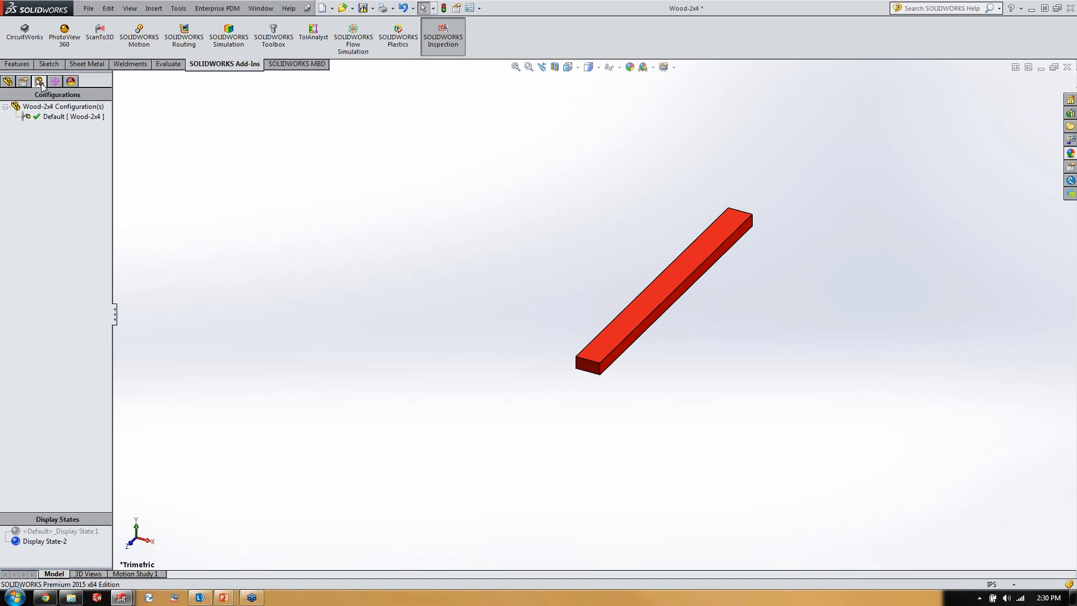
double_click(45, 531)
double_click(39, 541)
- Return to the wood assembly and set the display state of all its boards to Display State-2
key(ctrl+Tab)
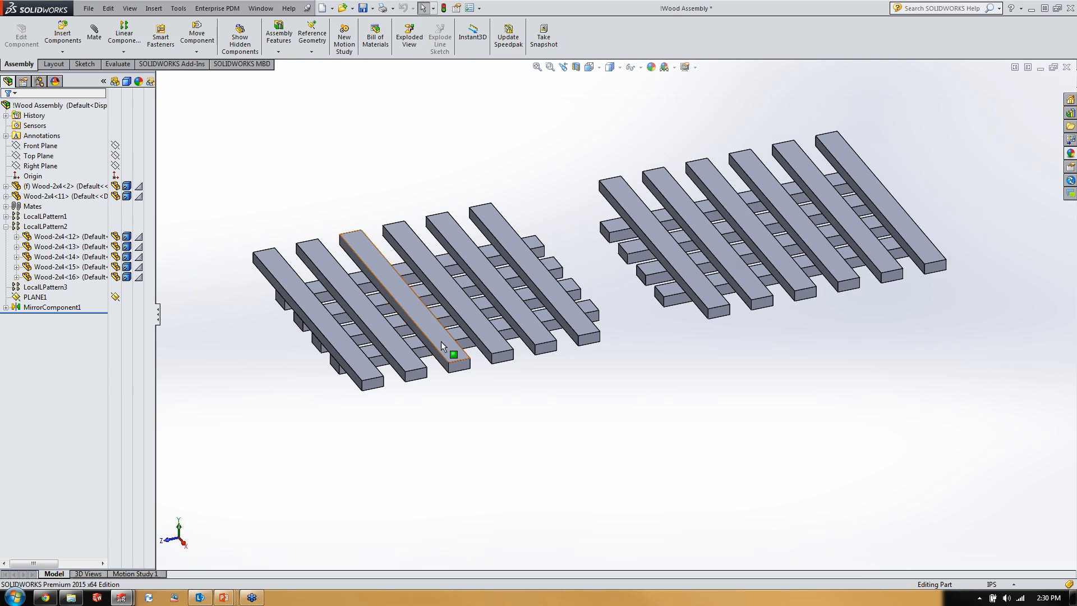
drag(222, 118, 981, 461)
right_click(981, 461)
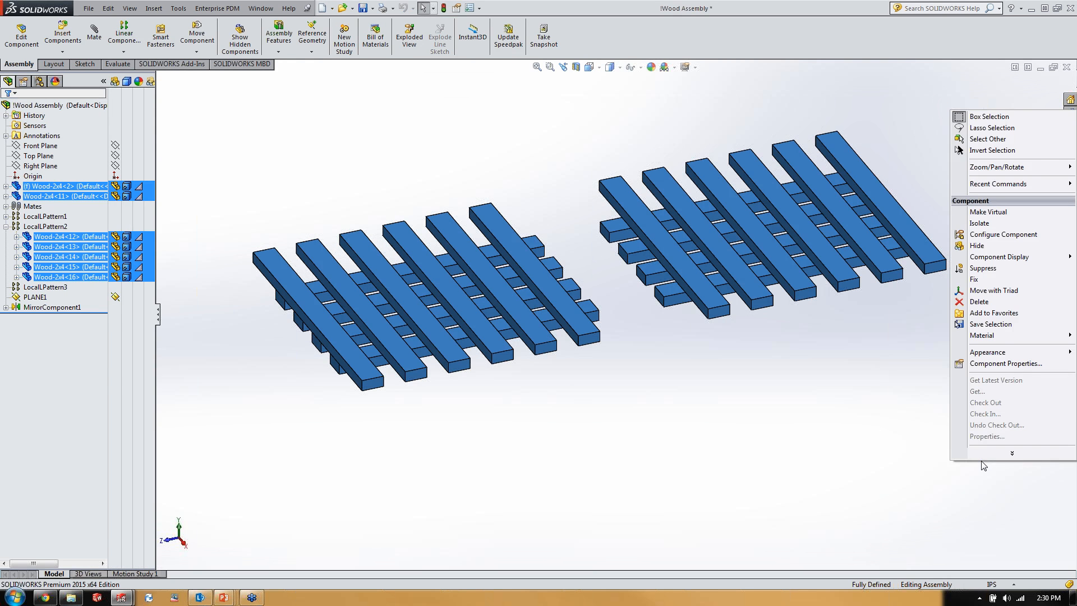
click(1009, 365)
click(459, 229)
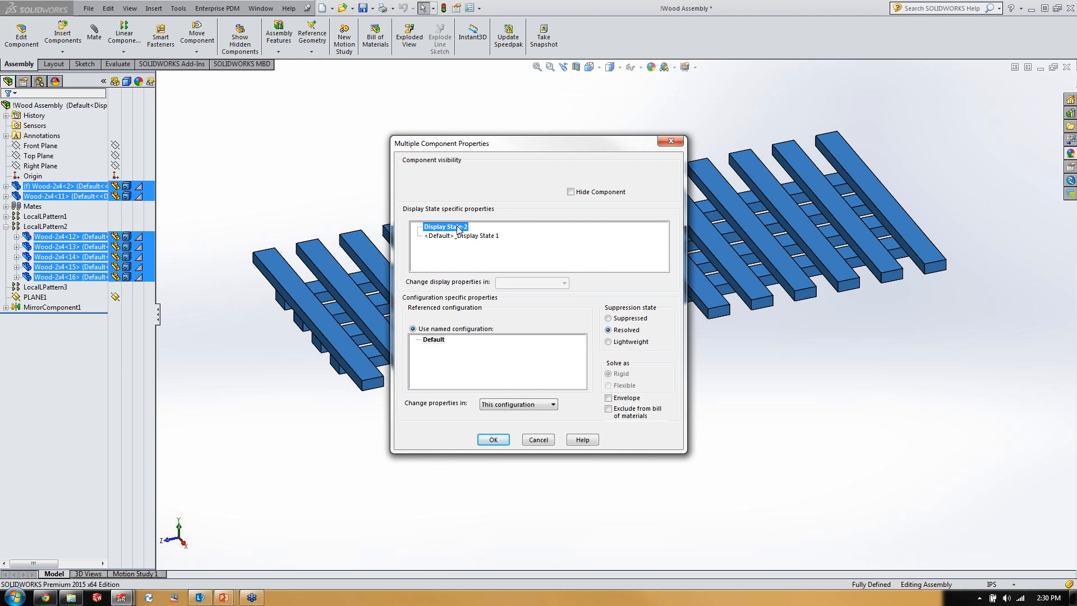
click(493, 439)
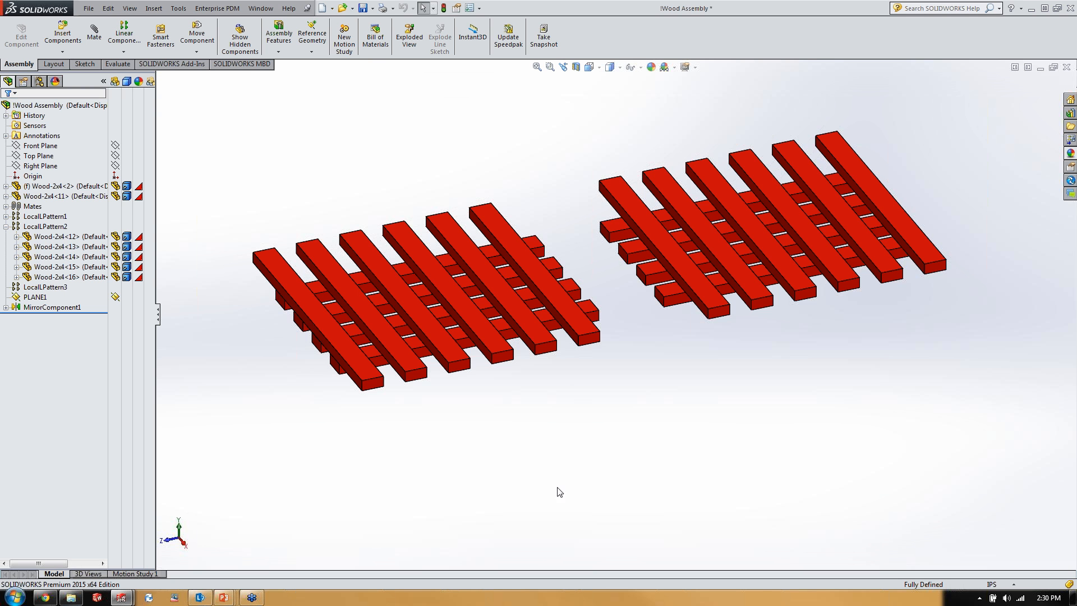
- Close the wood assembly and switch to the slide presentation
click(1066, 67)
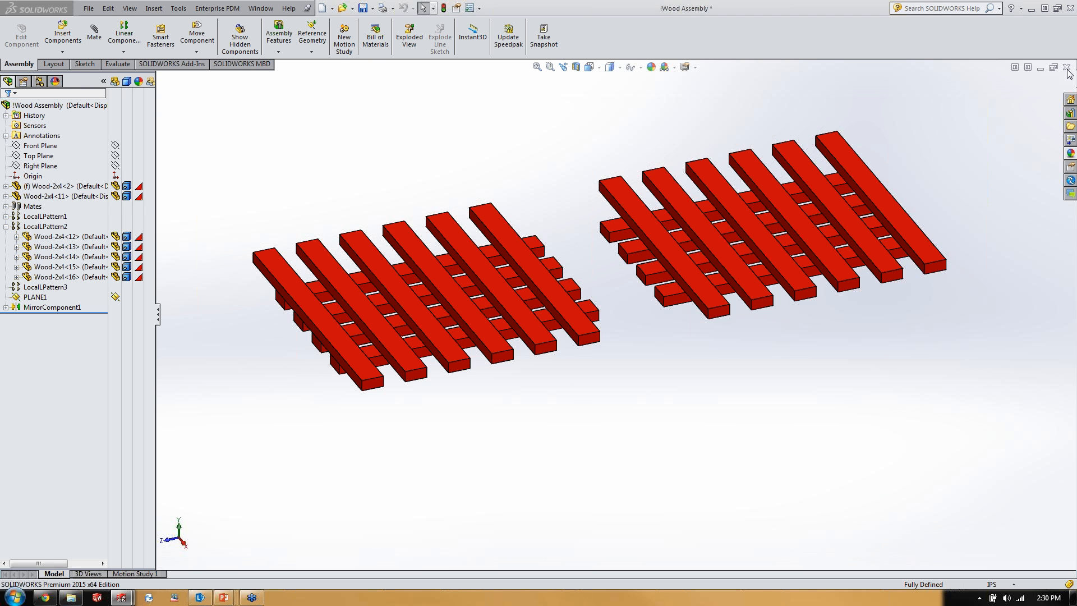
click(228, 179)
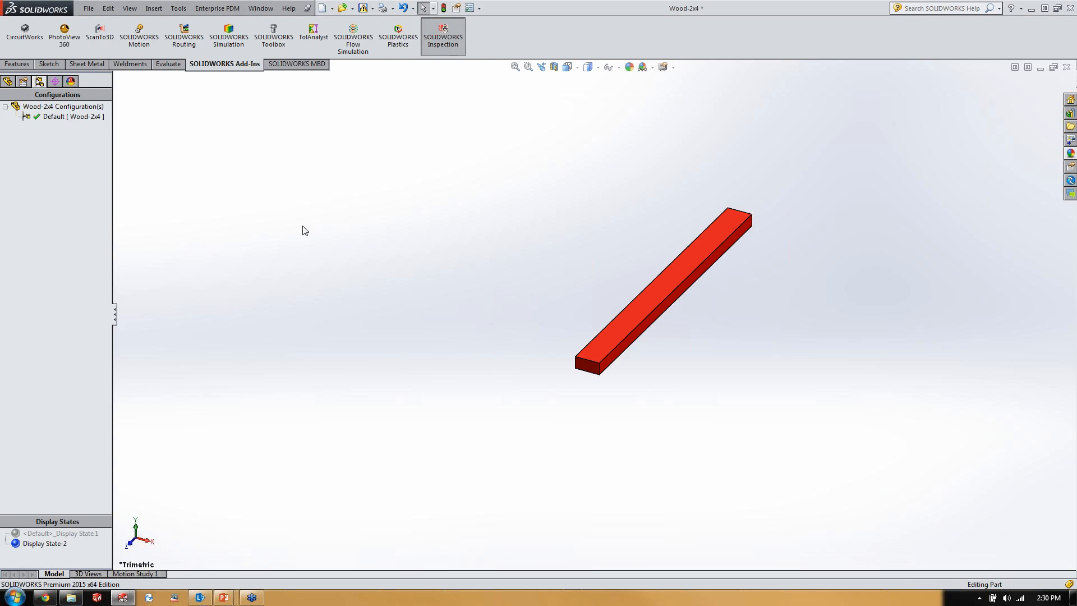
key(super+Tab)
key(super+Tab)
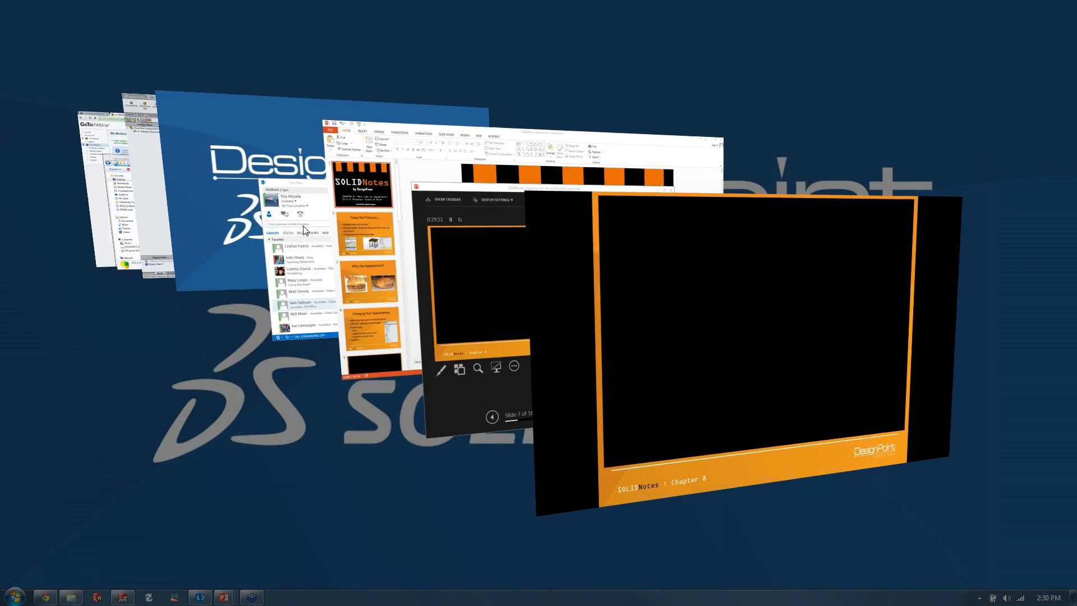
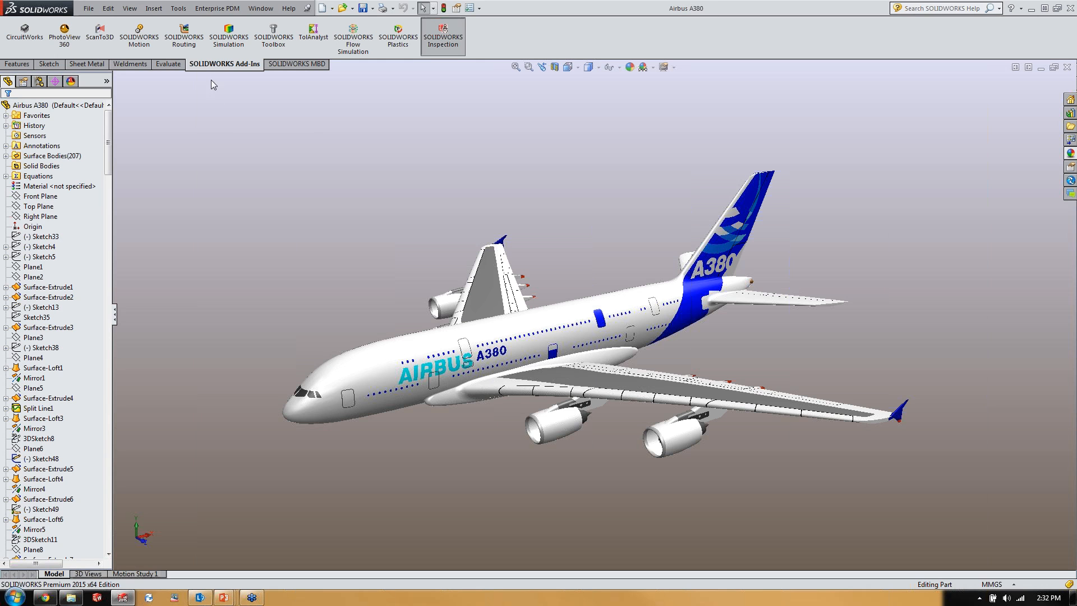
- Load the PhotoView 360 add-in and look over its available rendering commands
click(68, 43)
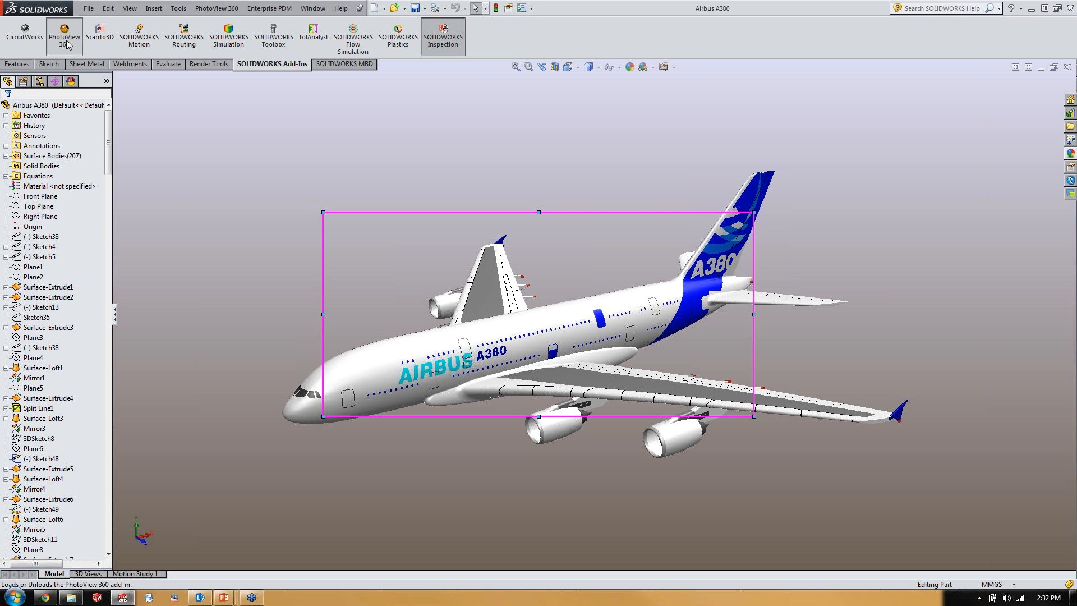
click(216, 10)
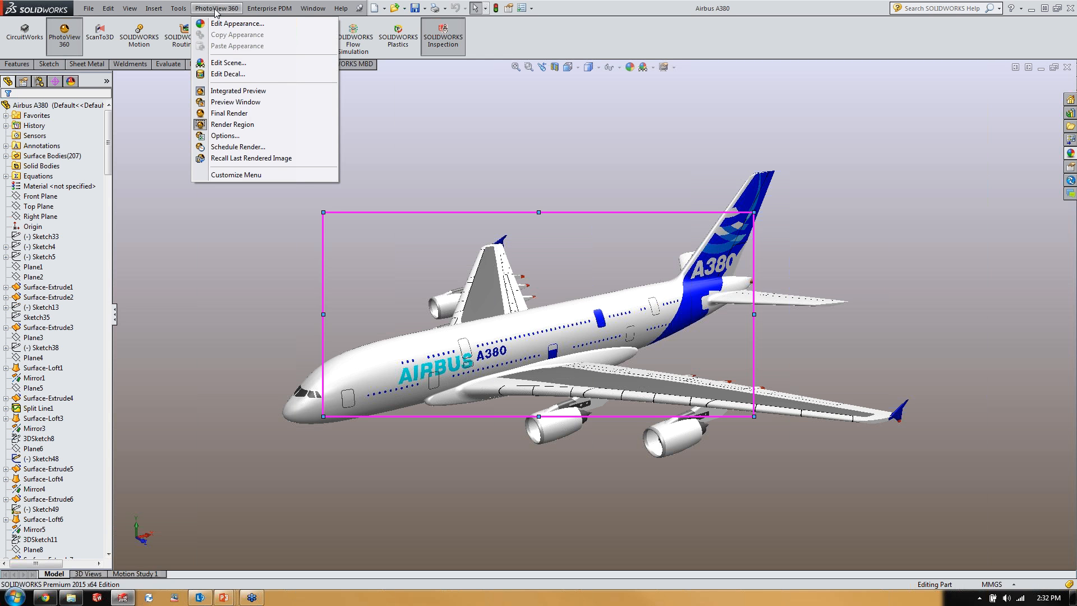
click(576, 113)
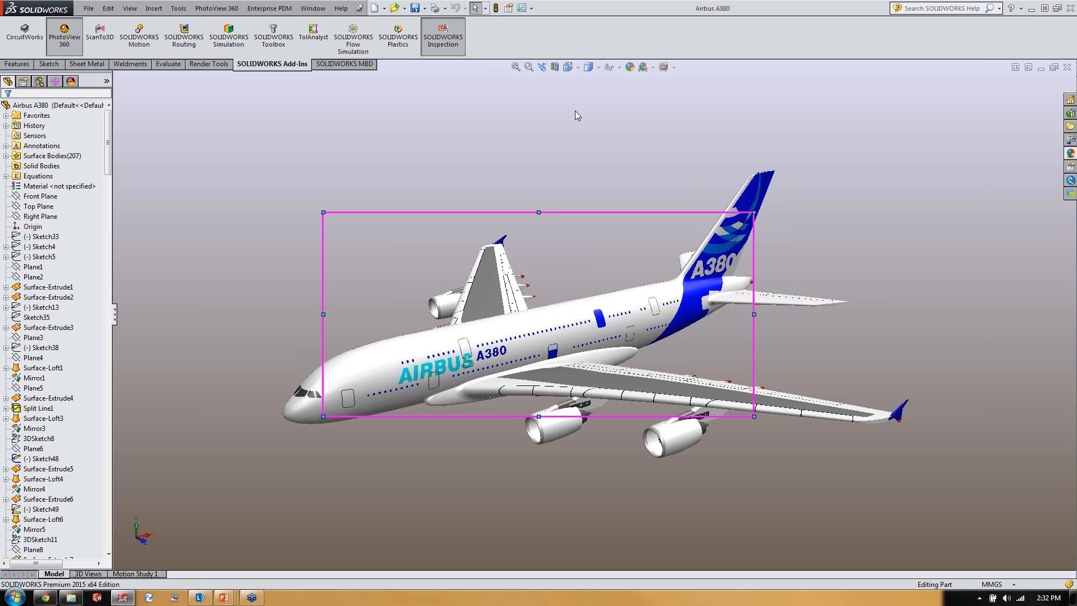
- Turn on Shadows In Shaded Mode and RealView Graphics for the aircraft model
middle_drag(558, 135, 566, 145)
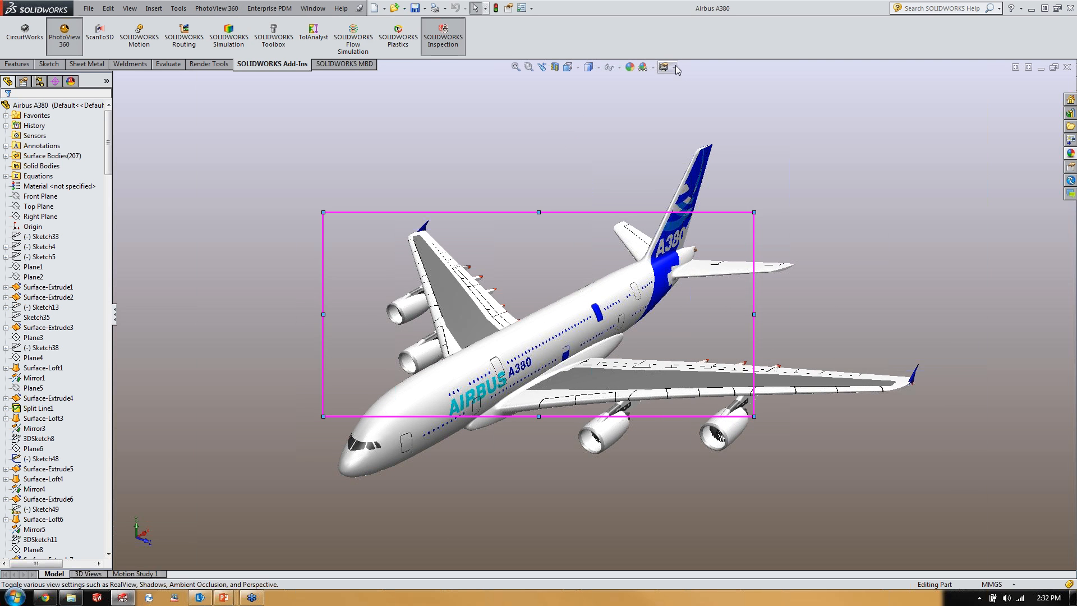
click(675, 67)
click(665, 103)
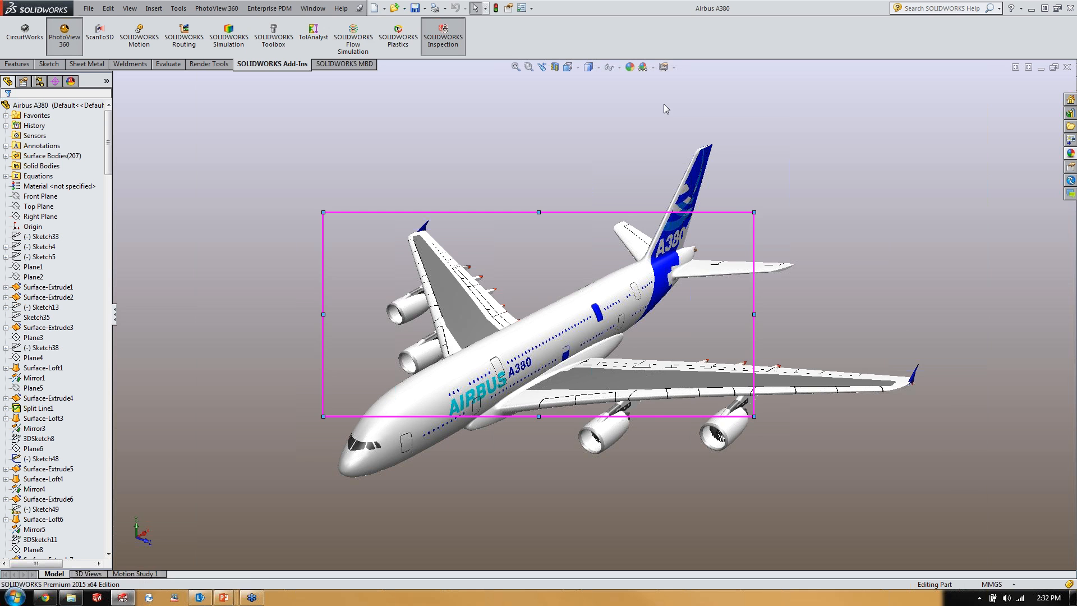
click(674, 68)
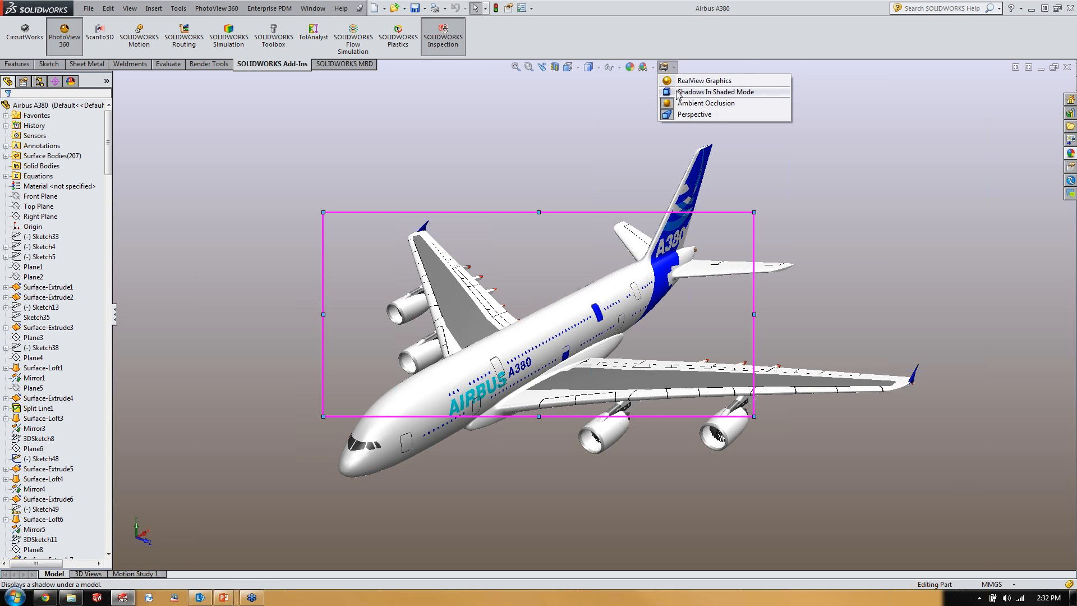
click(677, 92)
click(674, 67)
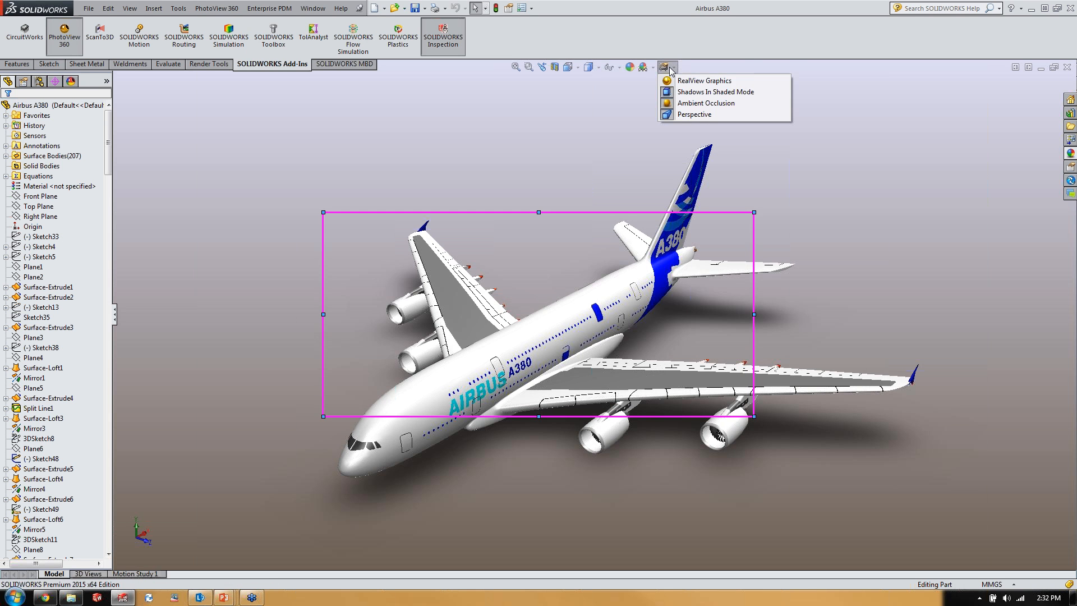
click(685, 81)
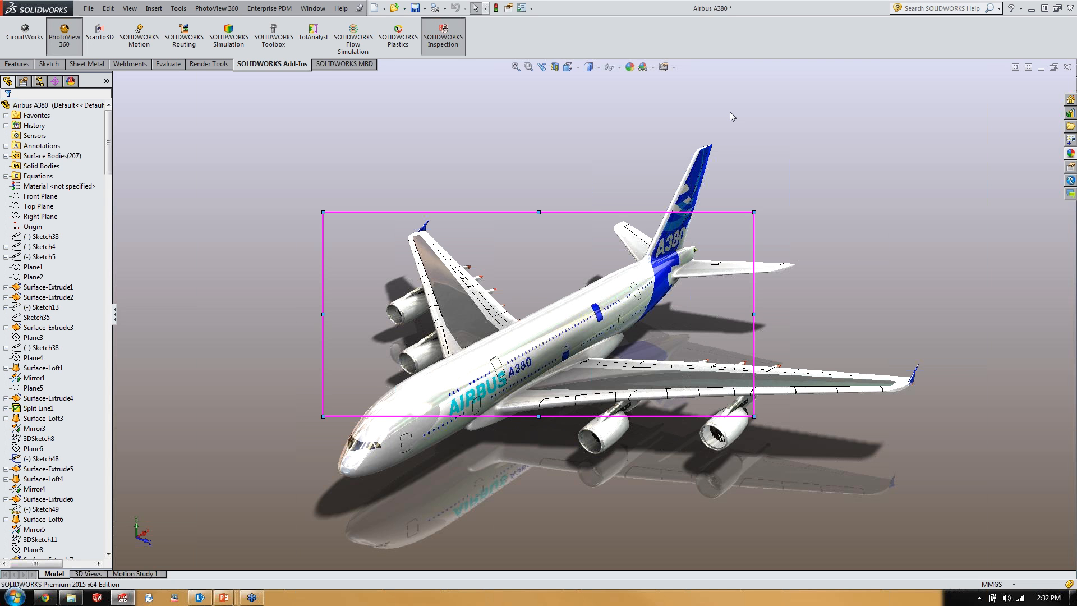
- Resize the render region so that it frames only the aircraft's tail section
middle_drag(716, 300, 779, 437)
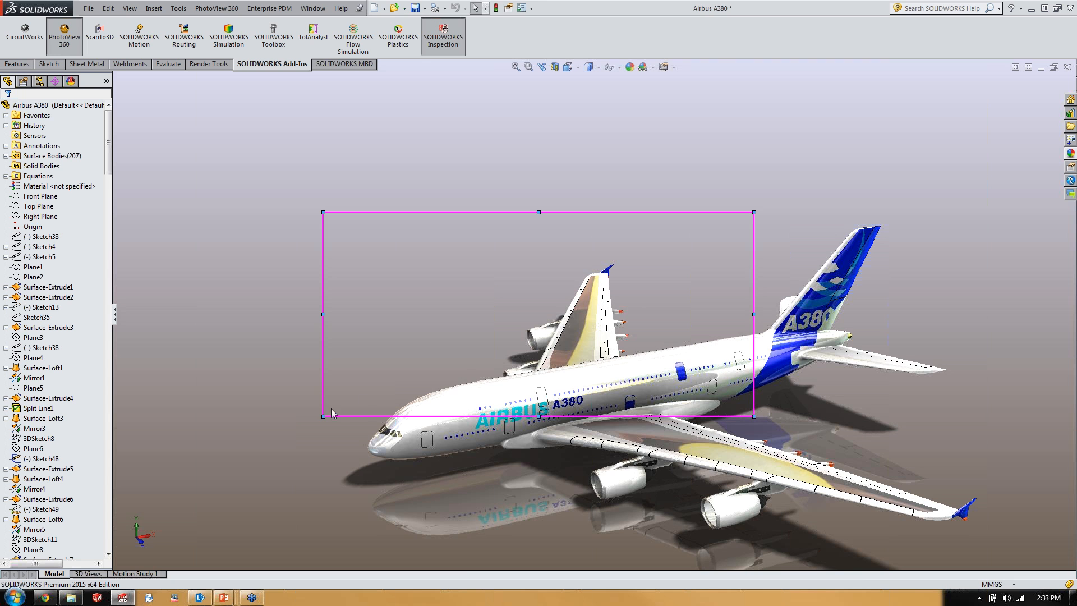
drag(324, 416, 577, 420)
drag(753, 212, 977, 197)
drag(577, 420, 719, 419)
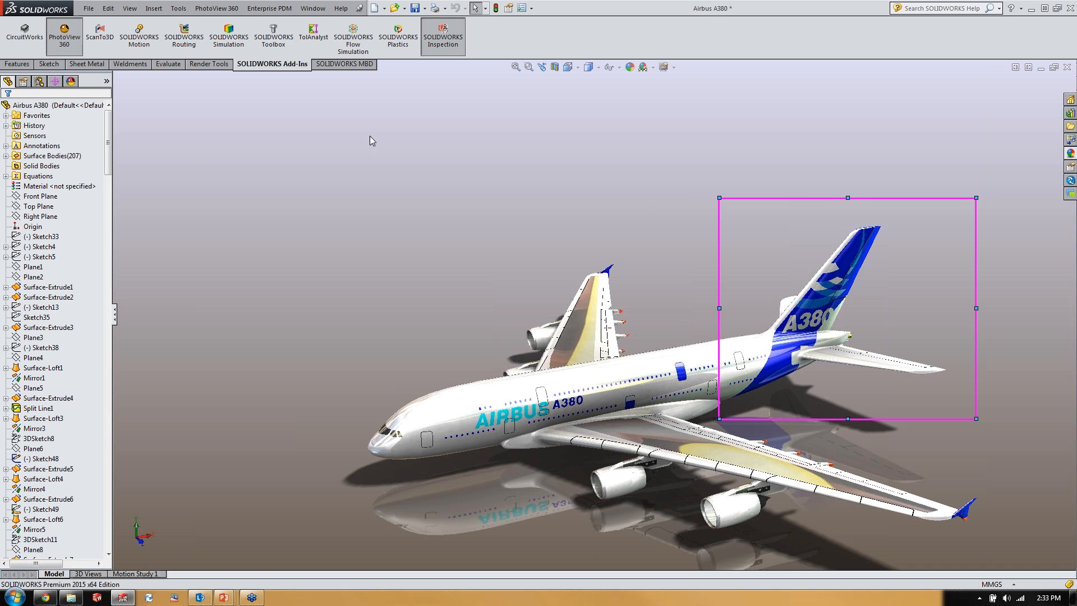
- Start the PhotoView 360 integrated preview and tighten the render region around the tail
click(220, 9)
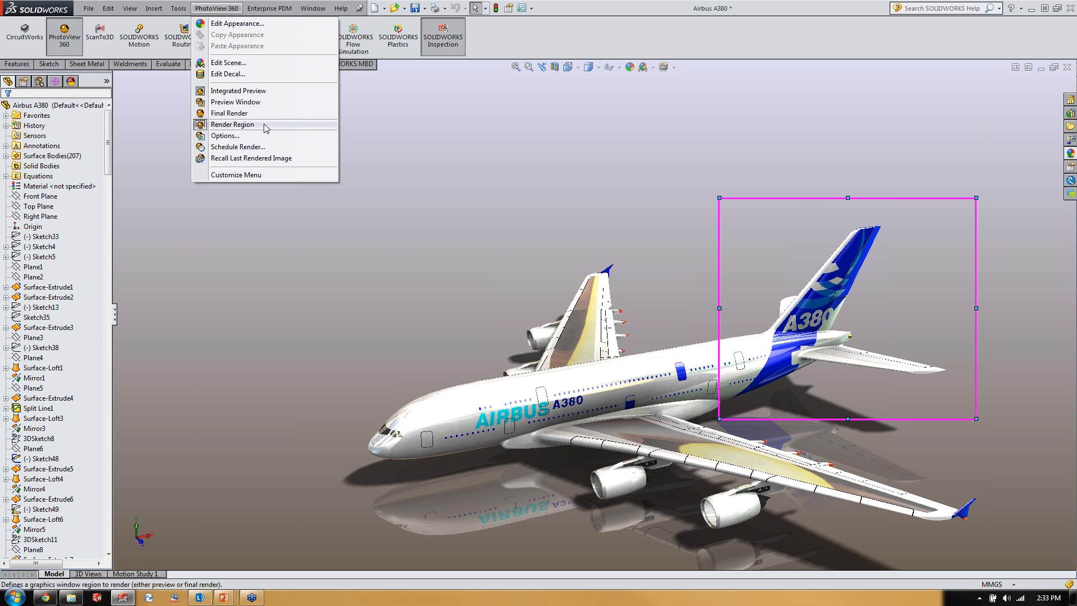
click(241, 92)
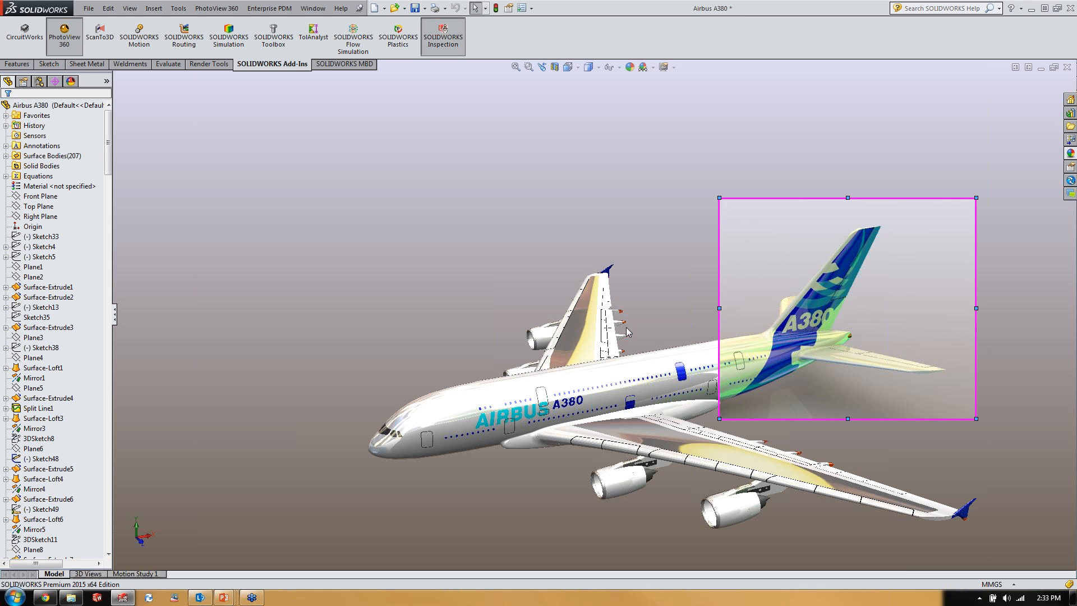
middle_drag(649, 306, 634, 303)
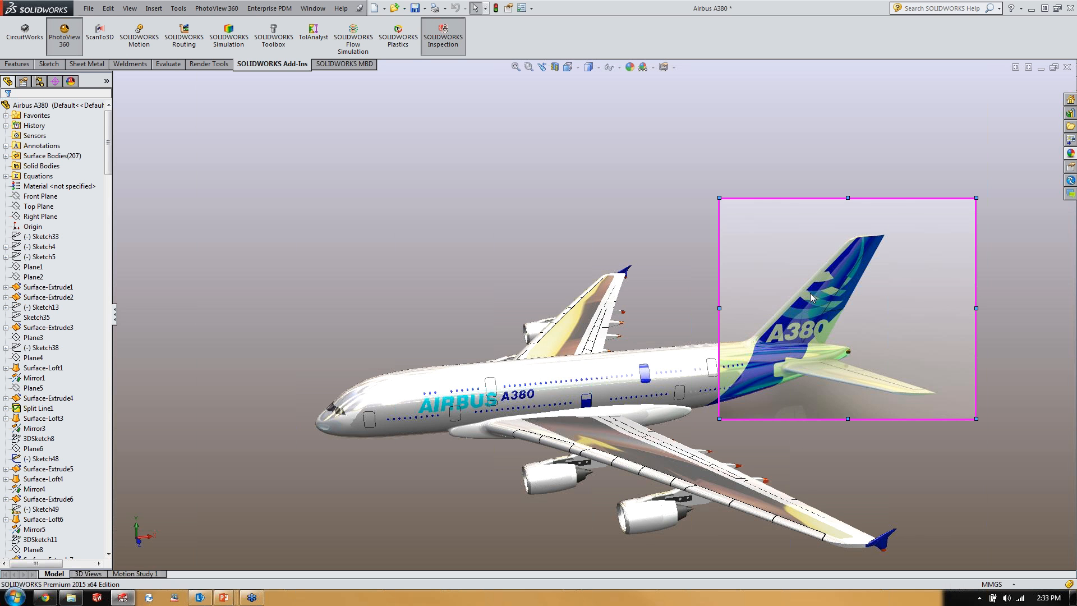
drag(974, 200, 950, 220)
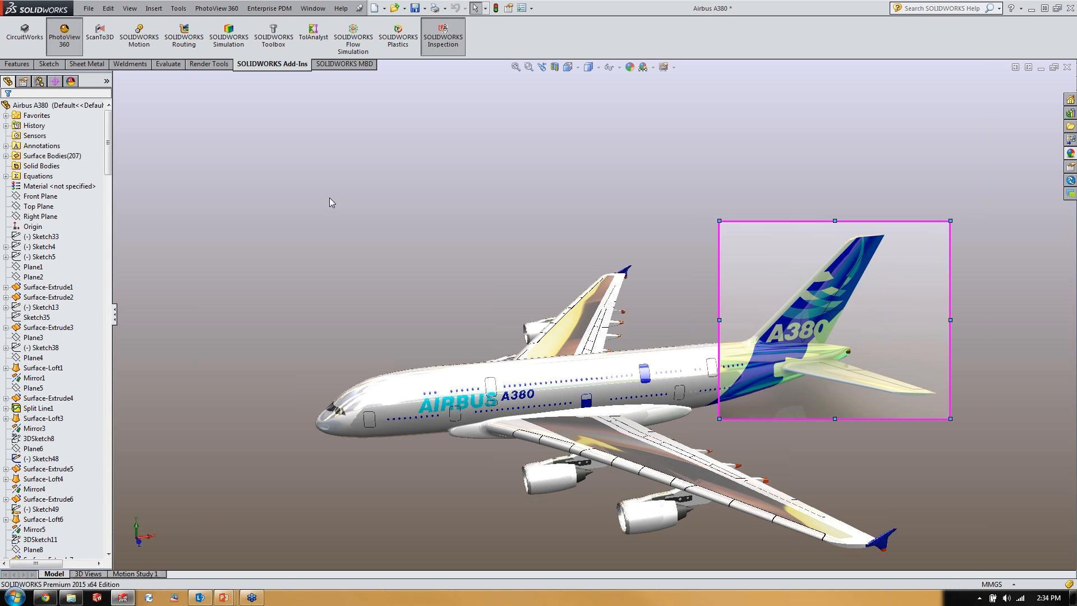
- Examine the PhotoView 360 lights of the scene and the options for editing and adding primary, directional, spot, point and sun lights
click(71, 82)
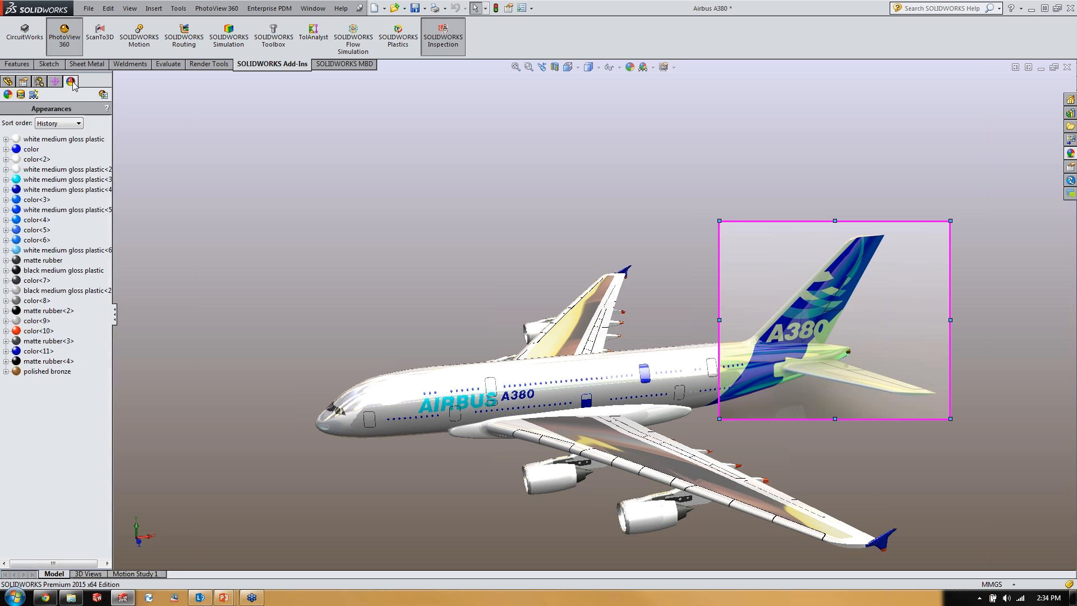
click(35, 94)
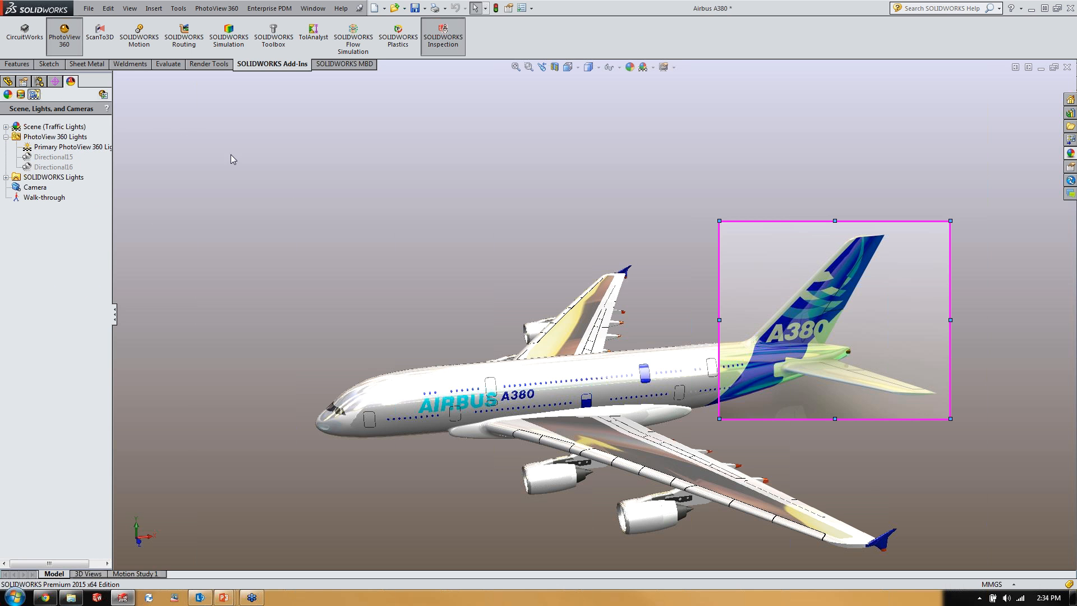
click(65, 160)
right_click(48, 139)
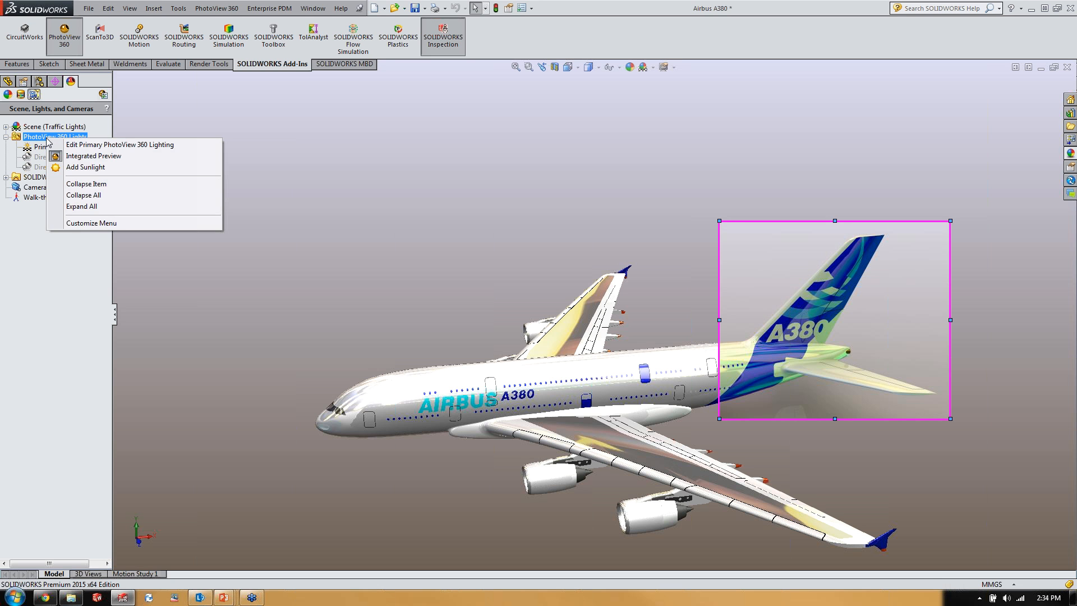
click(224, 140)
right_click(98, 149)
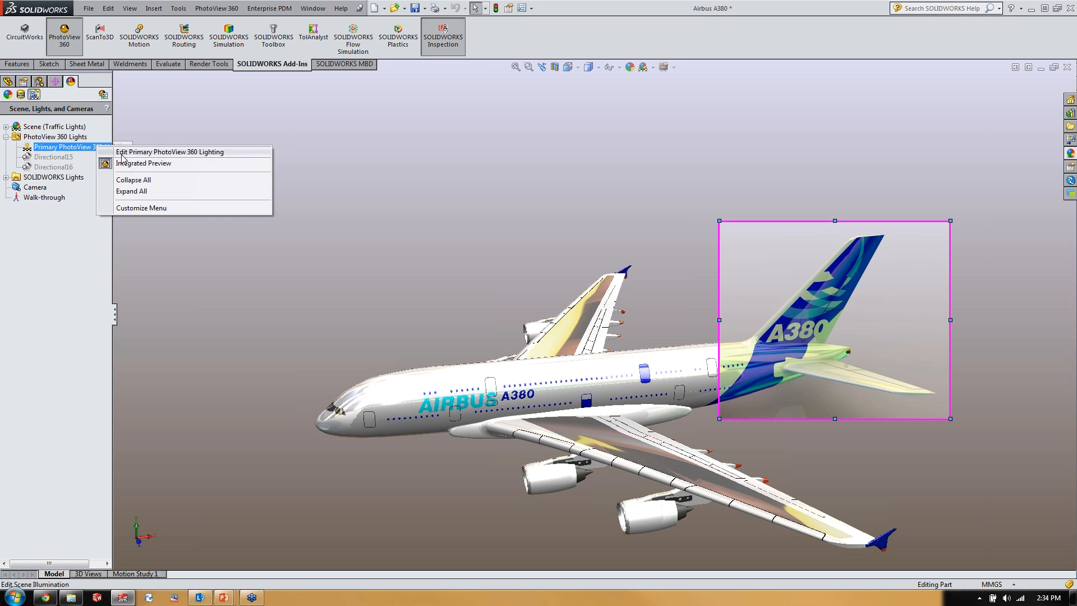
click(177, 132)
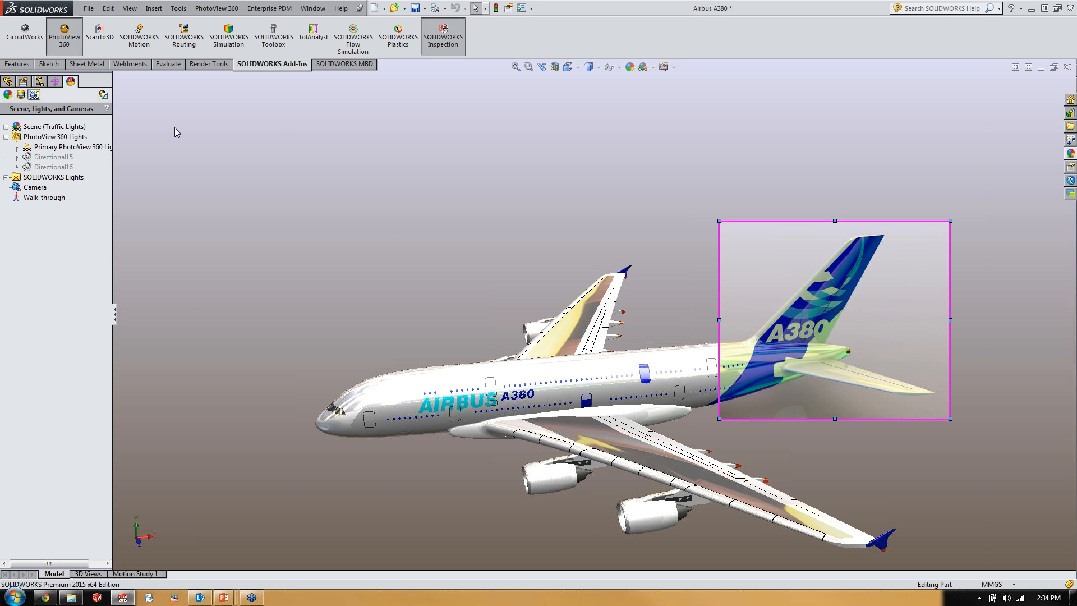
click(52, 158)
right_click(51, 159)
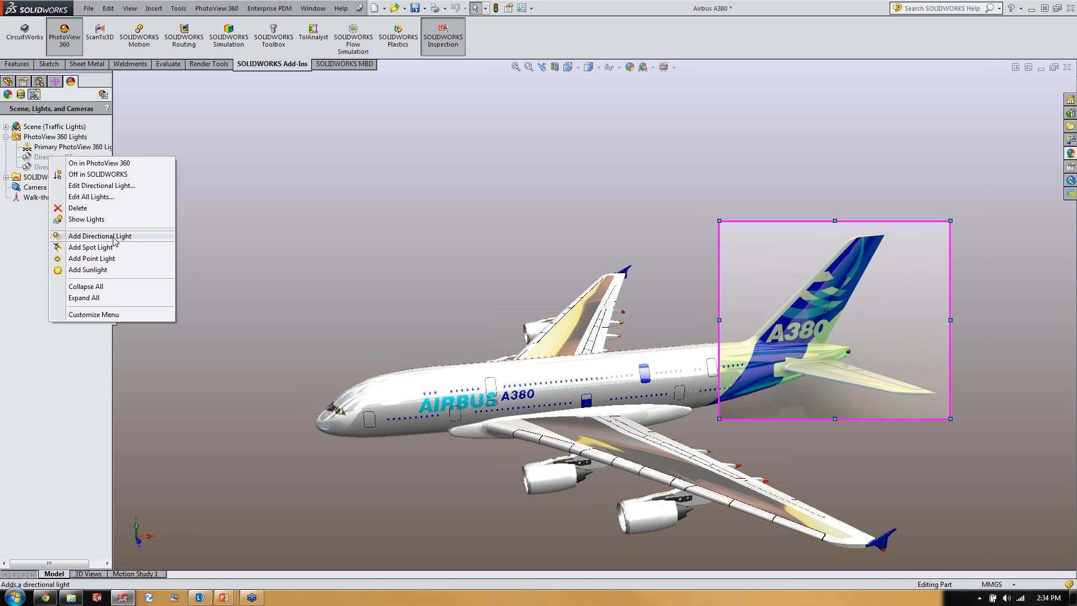
click(280, 171)
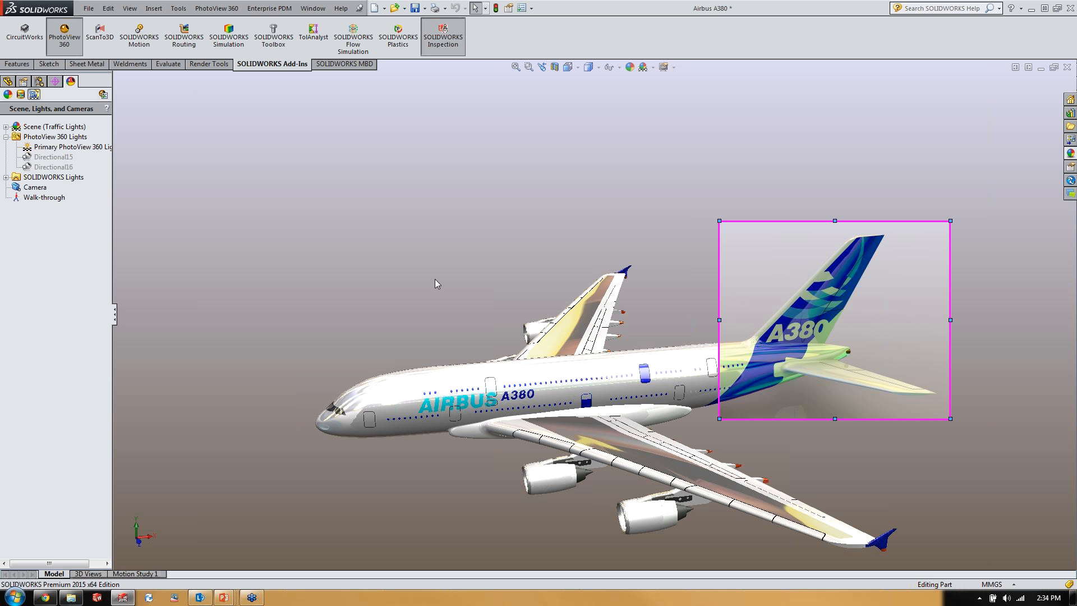
- Review the PhotoView 360 options for output image, render quality, bloom, contour/cartoon rendering, caustics and network rendering, keeping the current settings
click(217, 10)
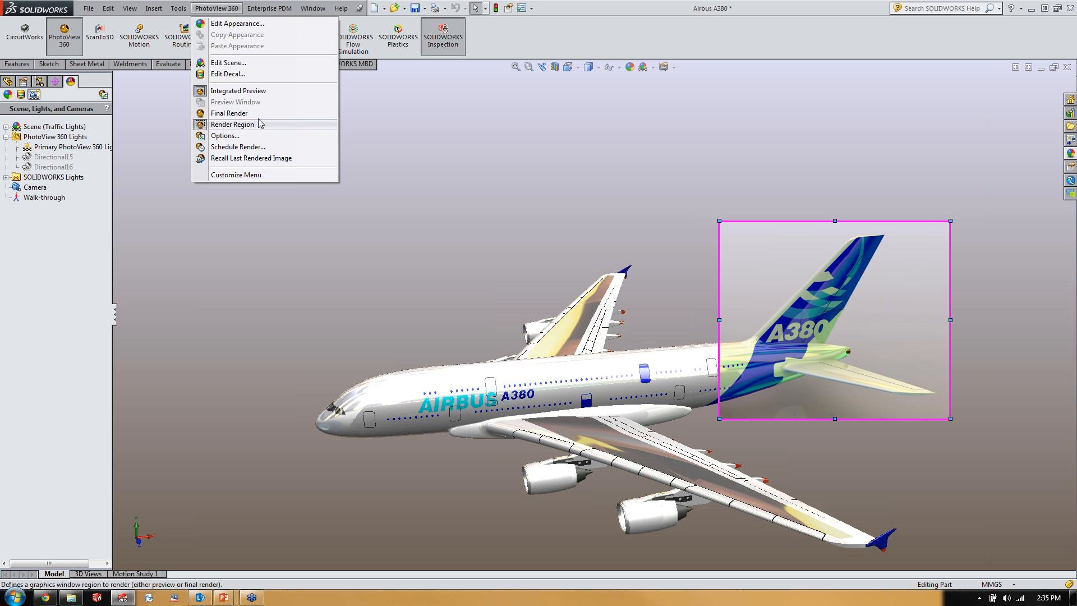
click(224, 136)
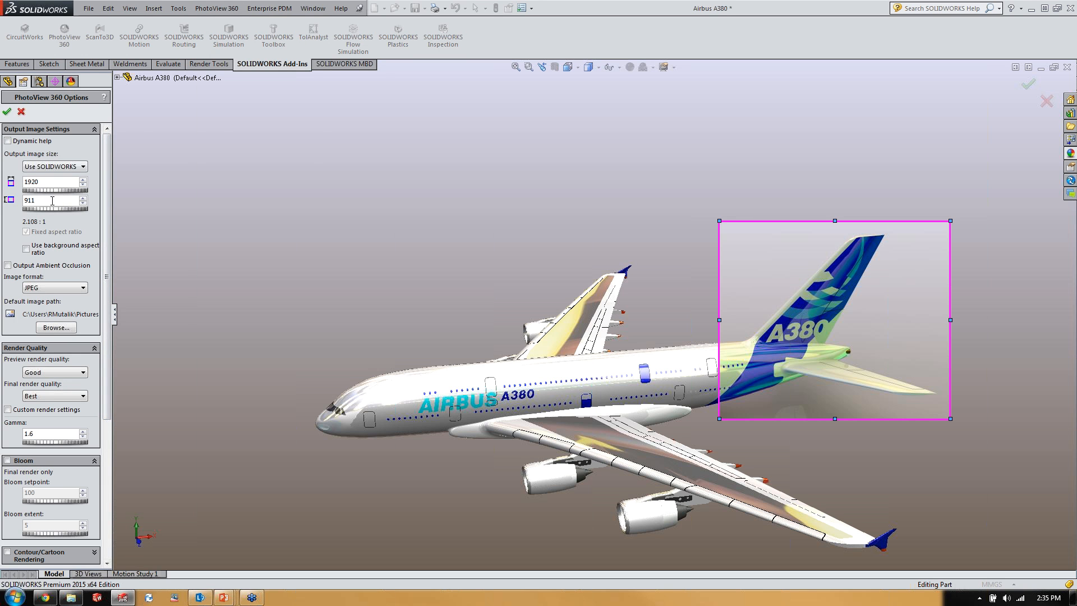
drag(107, 219, 104, 252)
scroll(104, 252, down, 3)
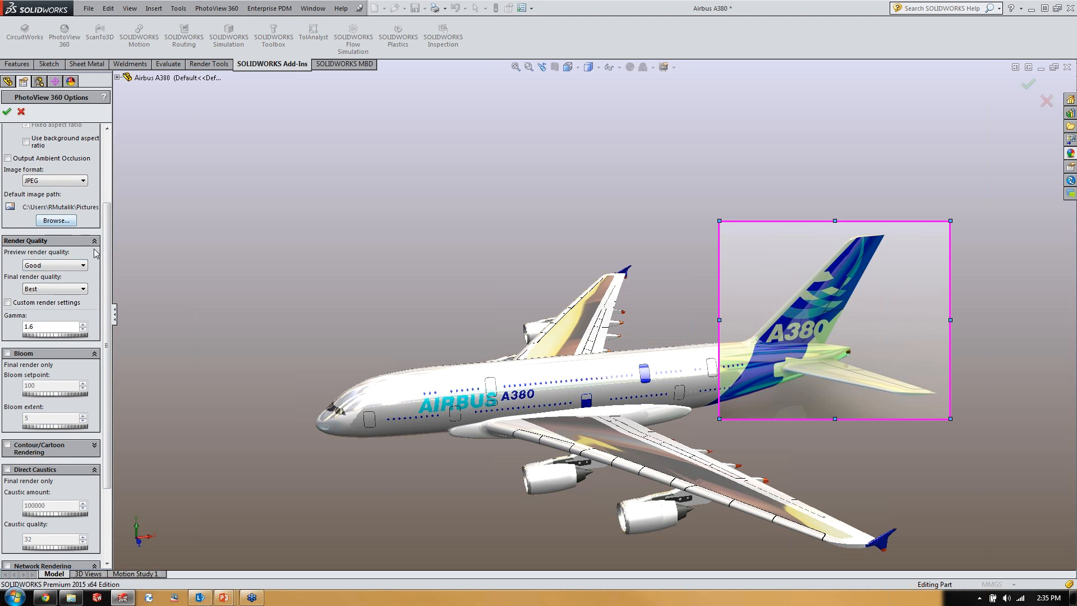
click(70, 270)
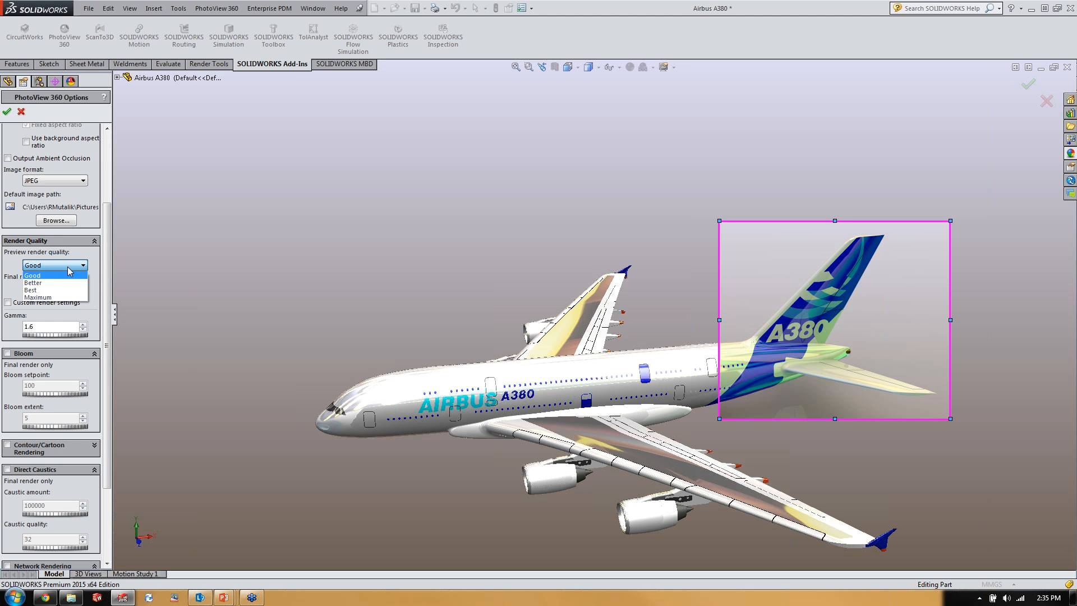
click(69, 268)
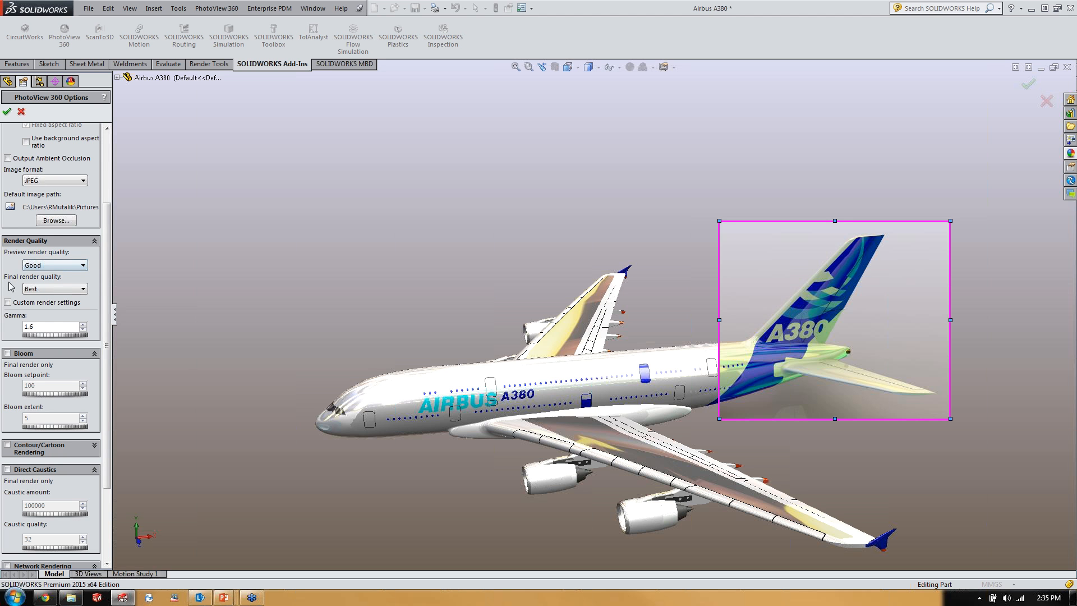
scroll(107, 306, down, 3)
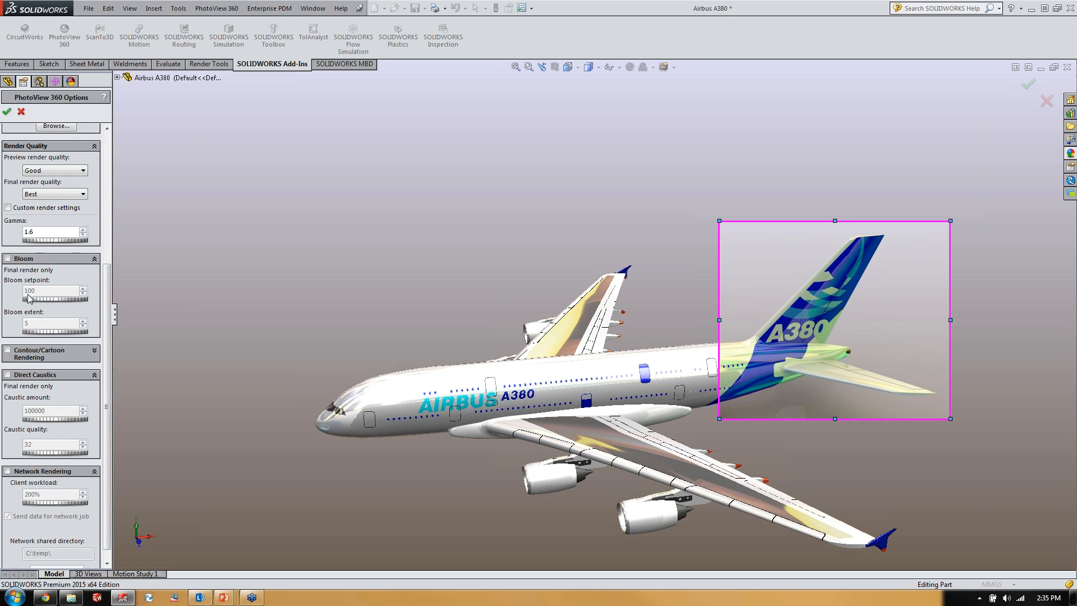
scroll(106, 330, down, 1)
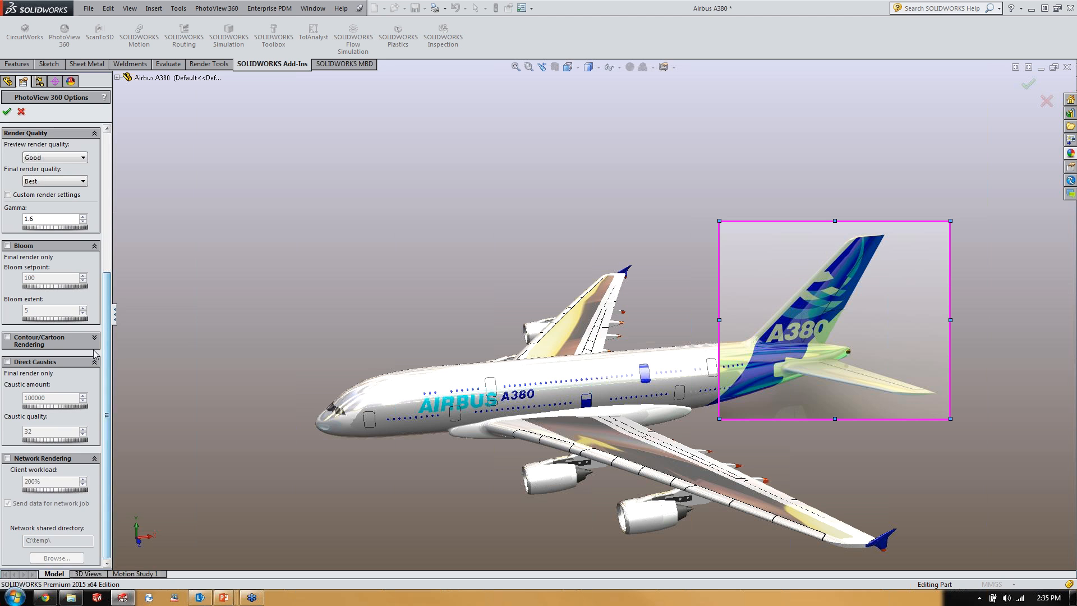
click(95, 338)
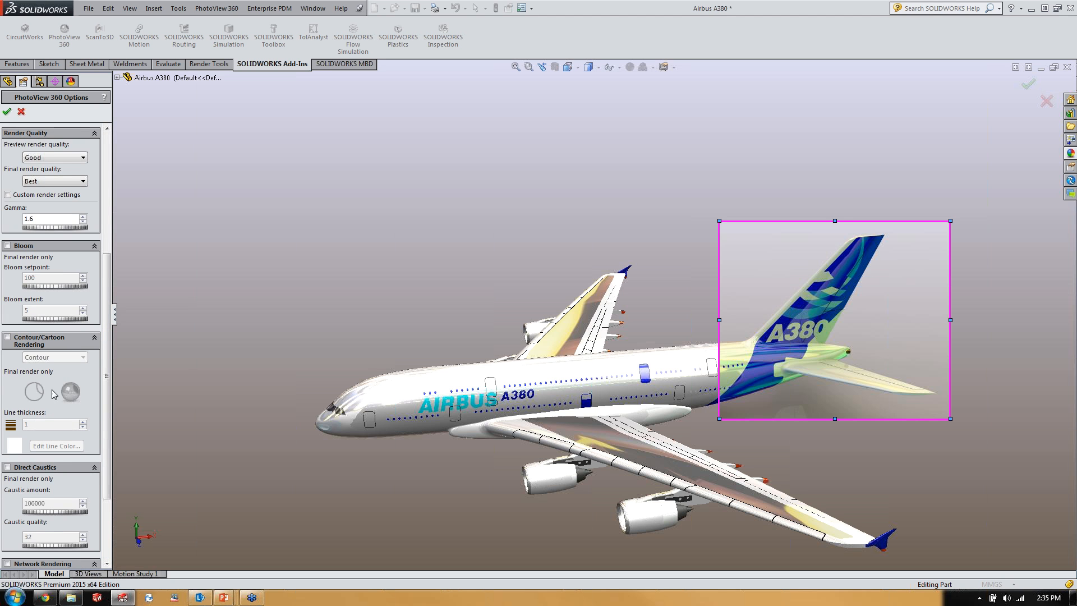
click(94, 338)
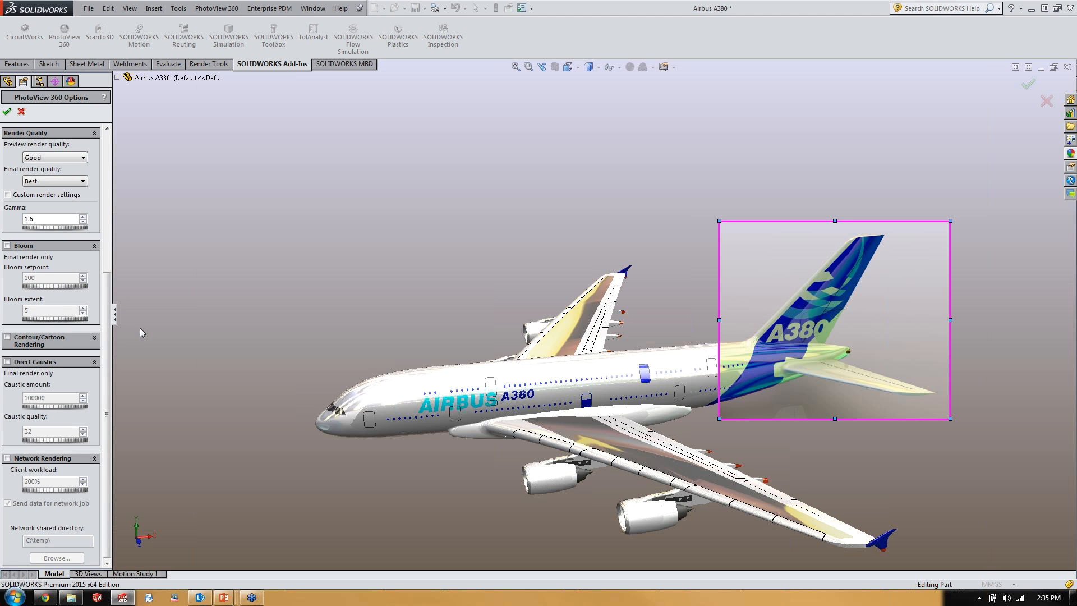
click(7, 113)
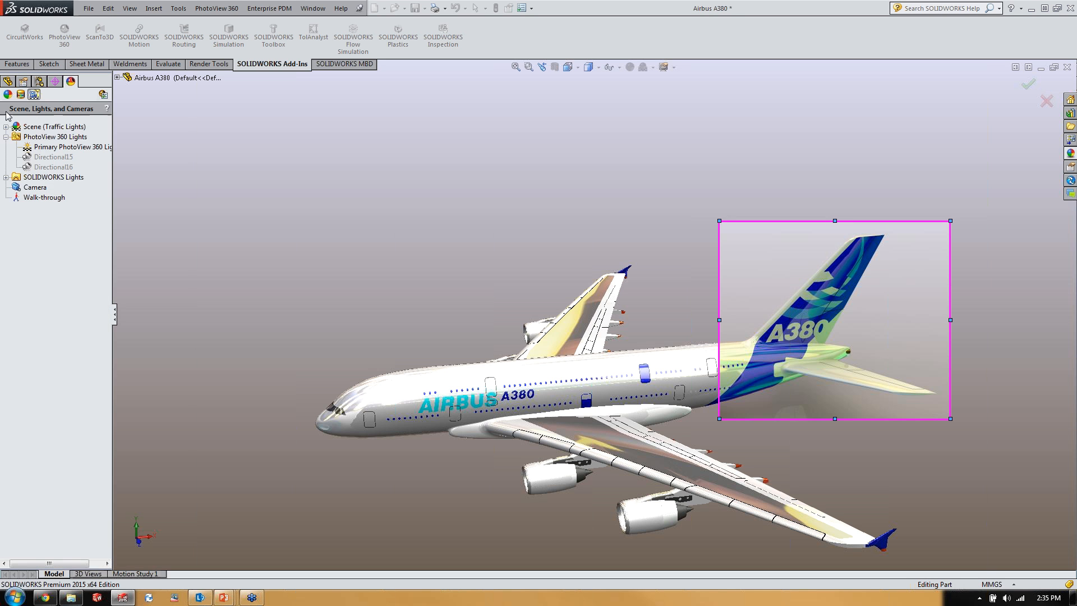
- Run a final render of the tail region, check how the image can be saved, and close the render window without saving
click(220, 7)
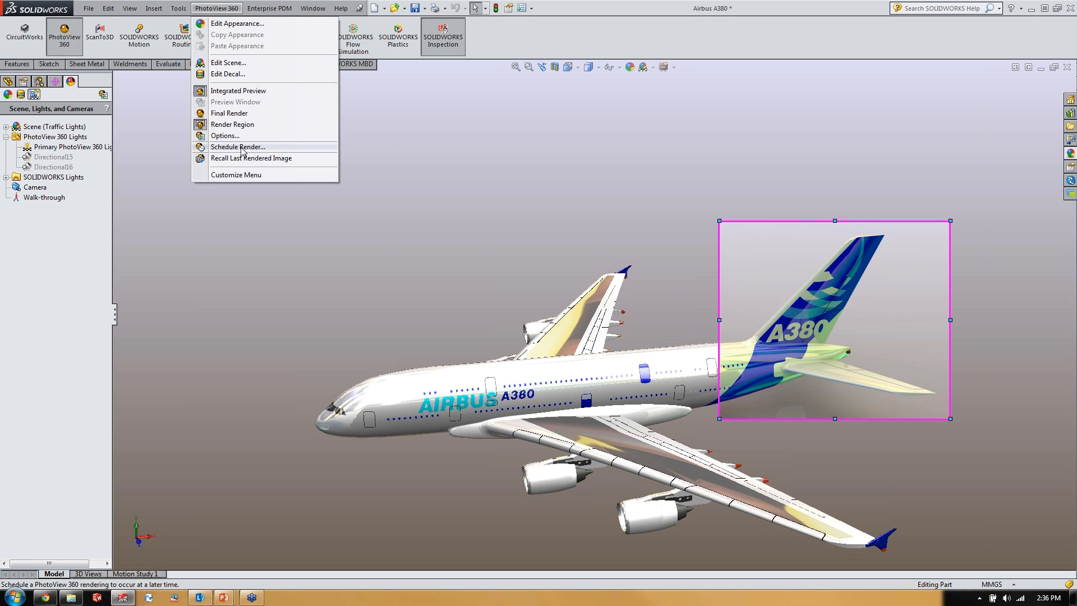
click(230, 114)
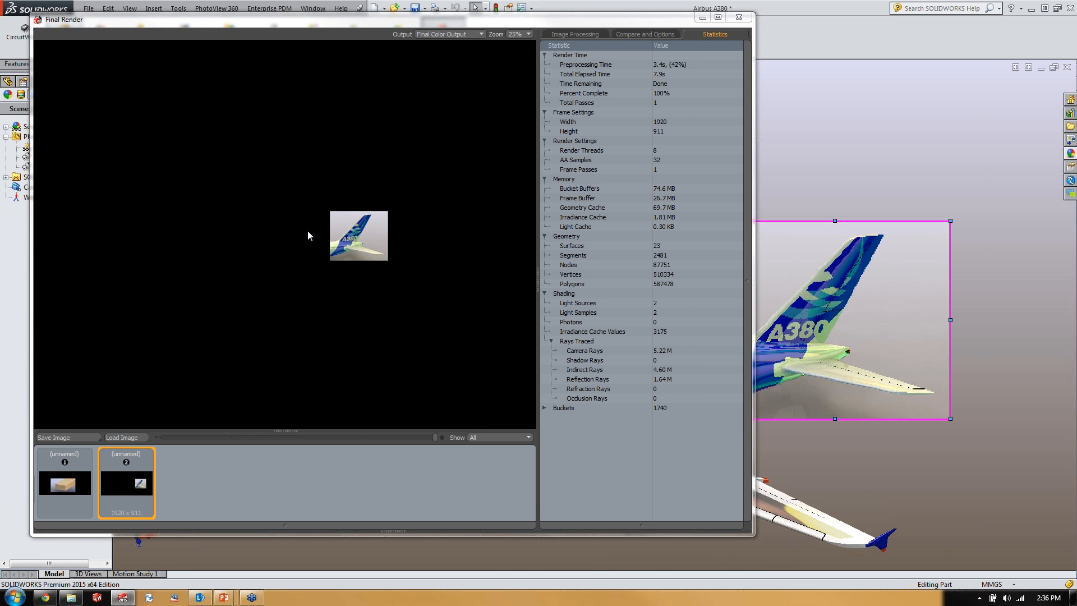
click(59, 439)
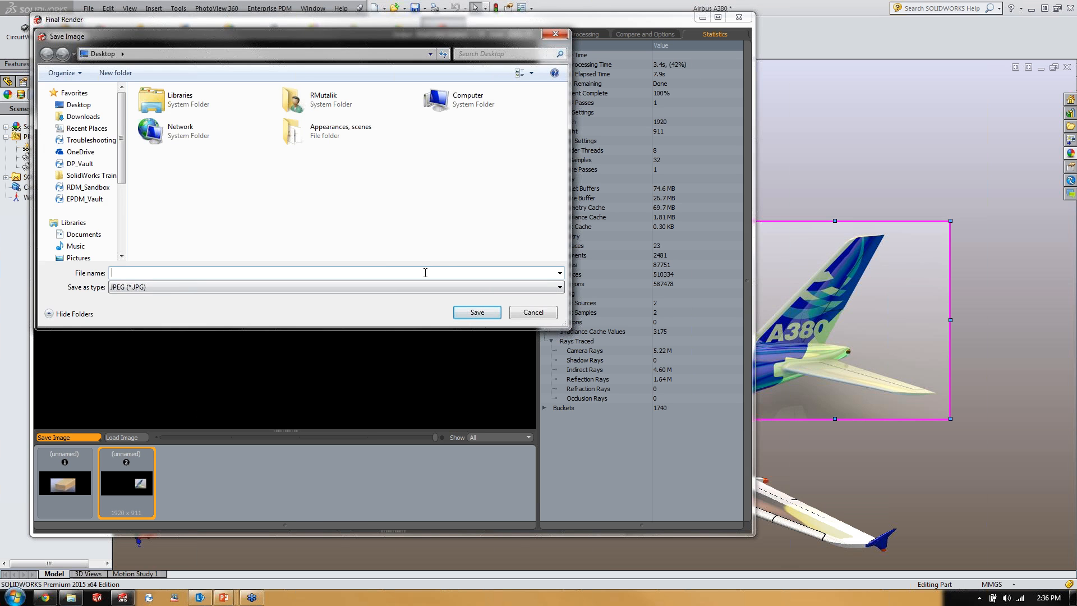
click(533, 312)
drag(507, 23, 523, 38)
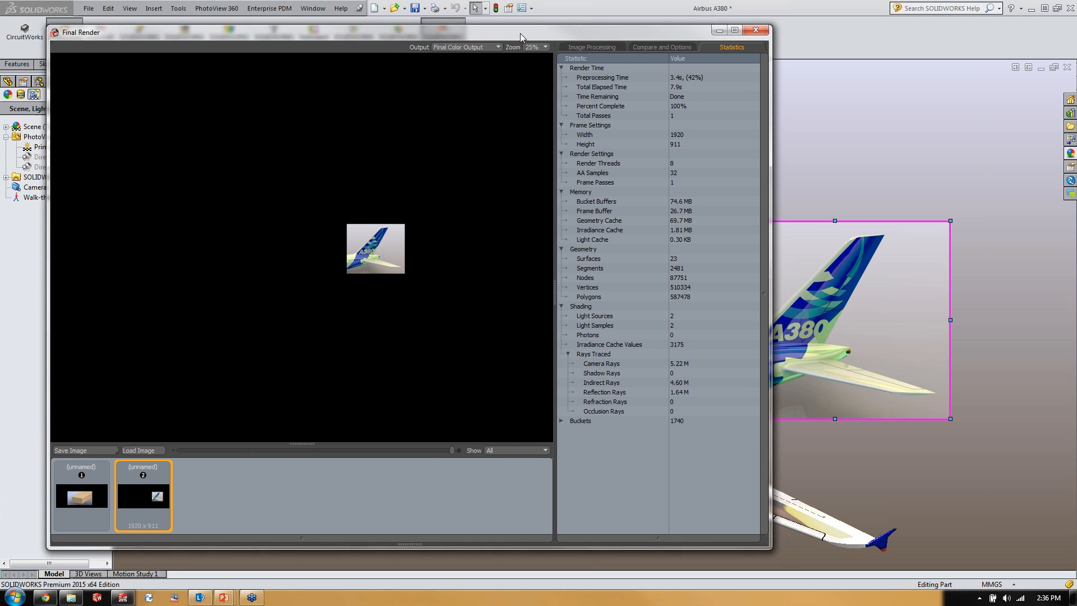
click(752, 32)
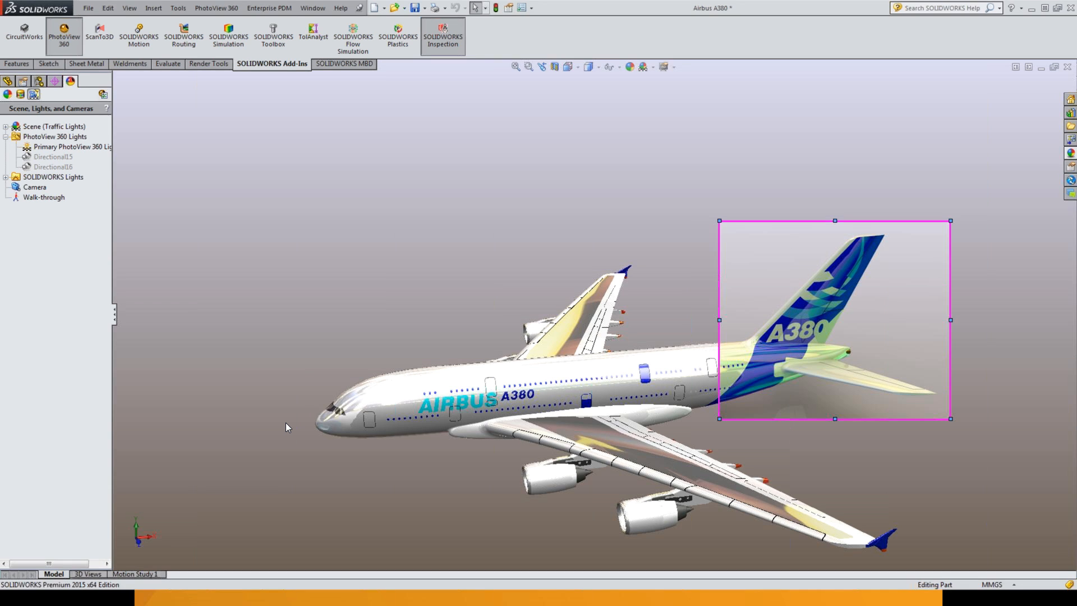
- Switch to the slide presentation and advance past the rendered aircraft images to the wooden board slide
key(super+Tab)
key(super+Tab)
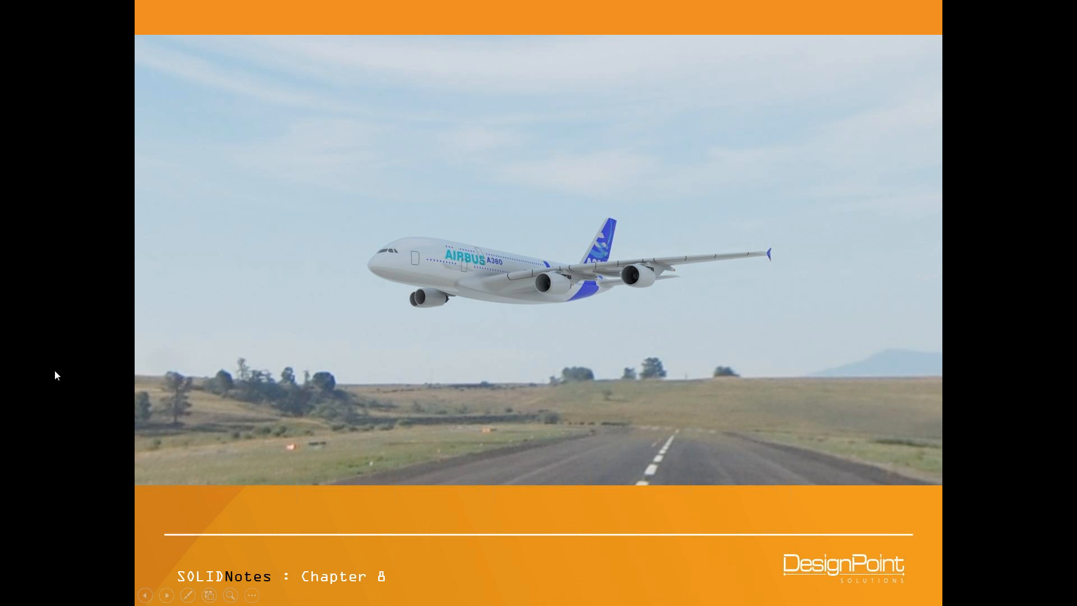
click(471, 445)
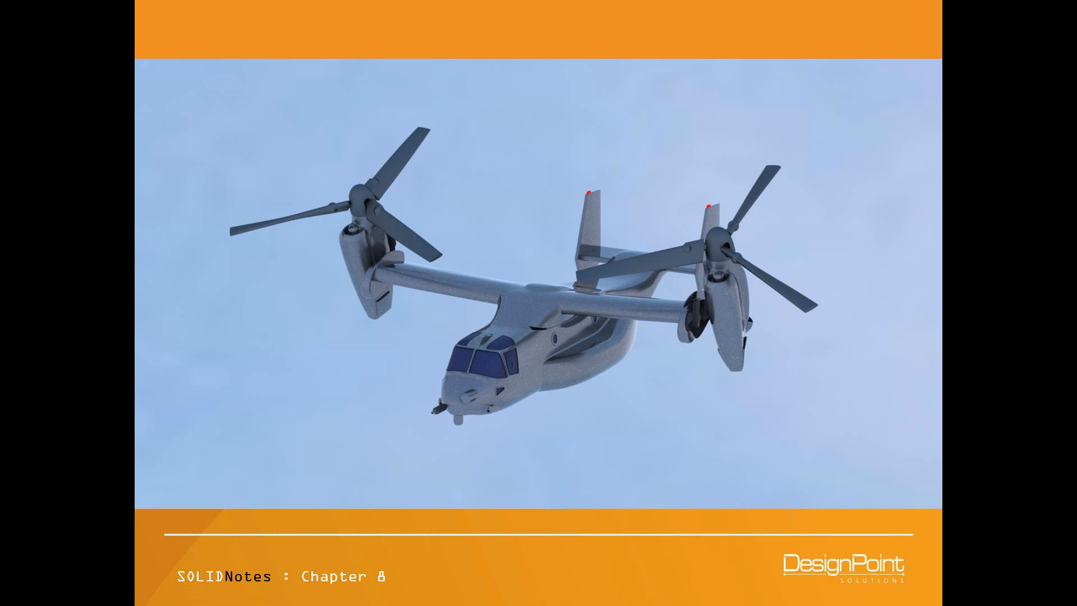
click(641, 405)
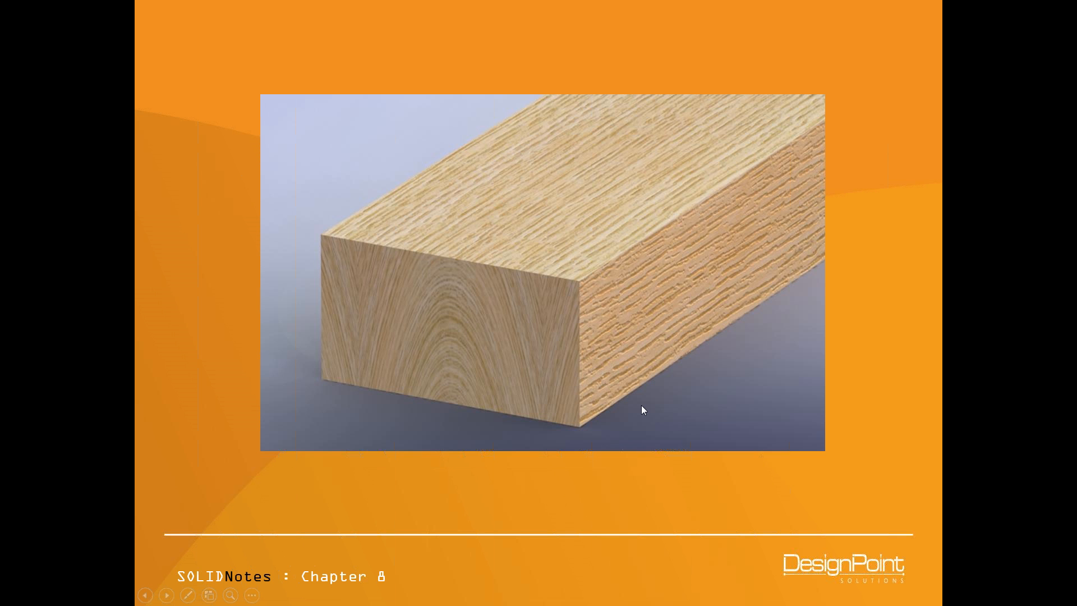